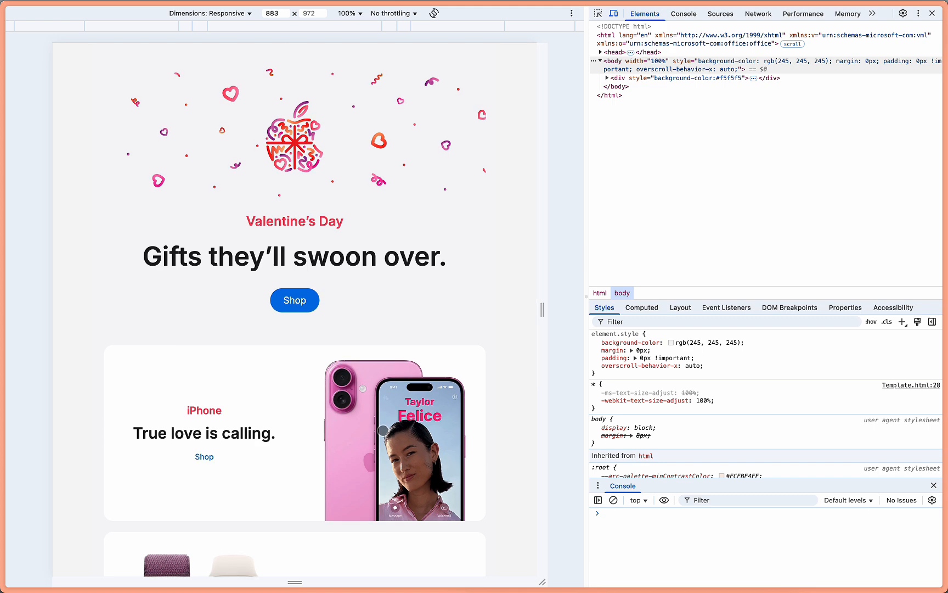
# Examine the Valentine's Day email in the responsive browser preview while resizing its viewport width
pyautogui.scroll(-1, 383, 431)
pyautogui.moveTo(545, 307); pyautogui.dragTo(572, 324)
pyautogui.moveTo(74, 163)
pyautogui.click(74, 93)
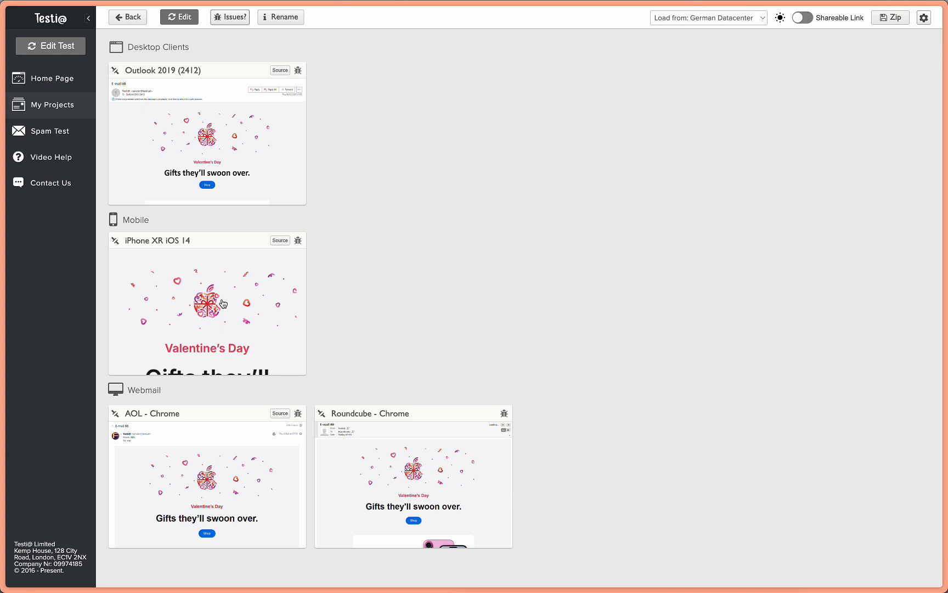
# Examine the full Outlook 2019 (2412) rendering of the email in Testi@ and close the preview
pyautogui.click(208, 185)
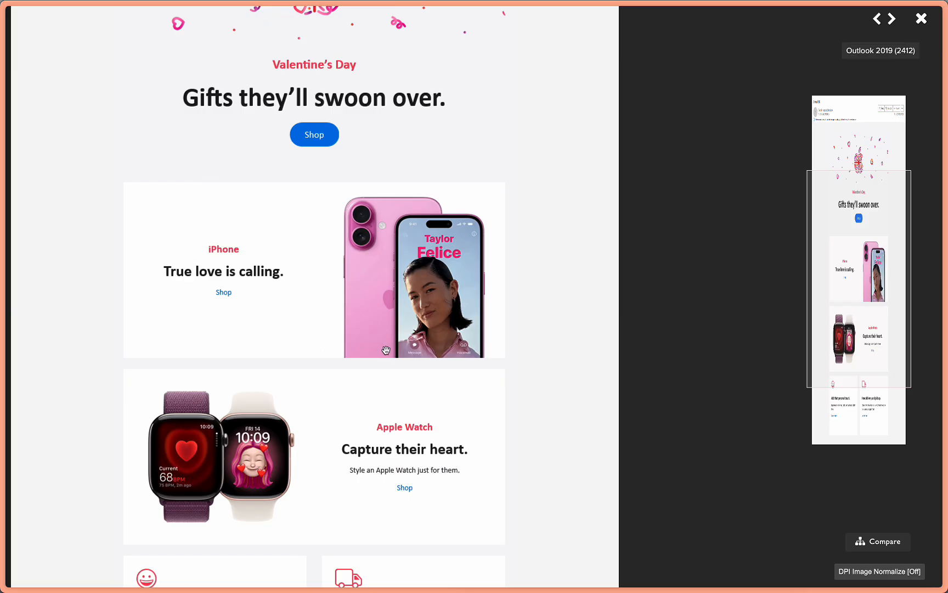
pyautogui.scroll(-2, 386, 350)
pyautogui.scroll(5, 386, 350)
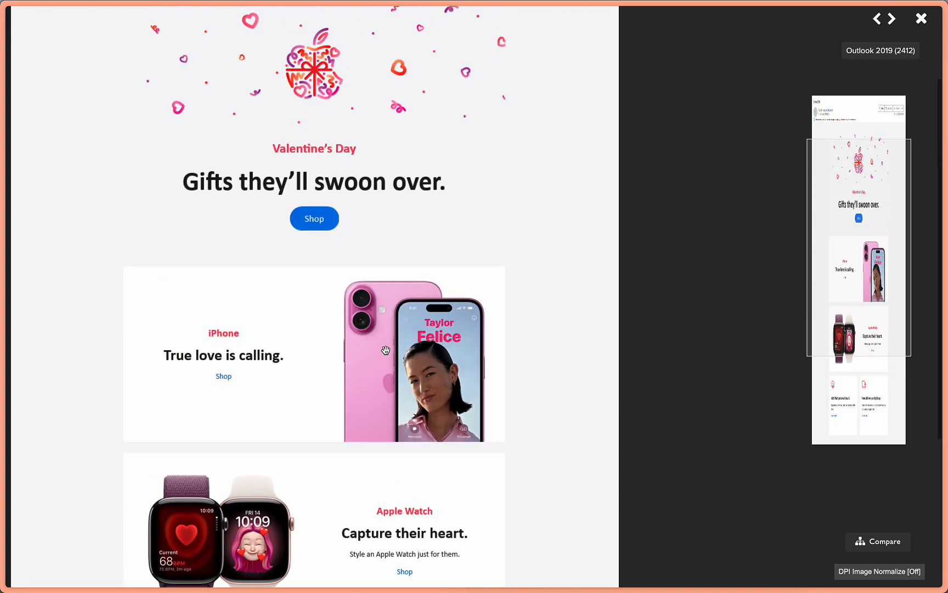
pyautogui.scroll(2, 386, 350)
pyautogui.scroll(-4, 351, 319)
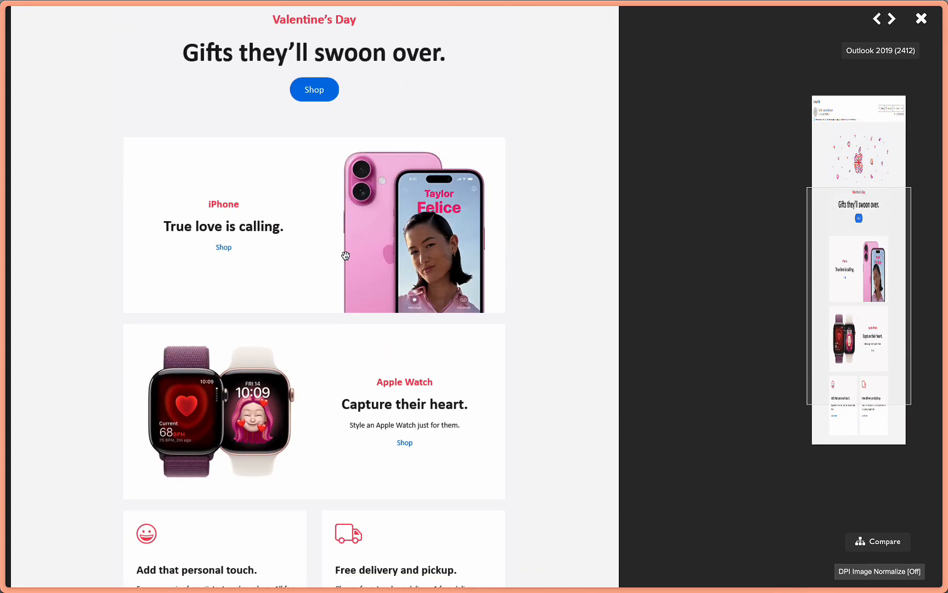
pyautogui.scroll(-2, 345, 255)
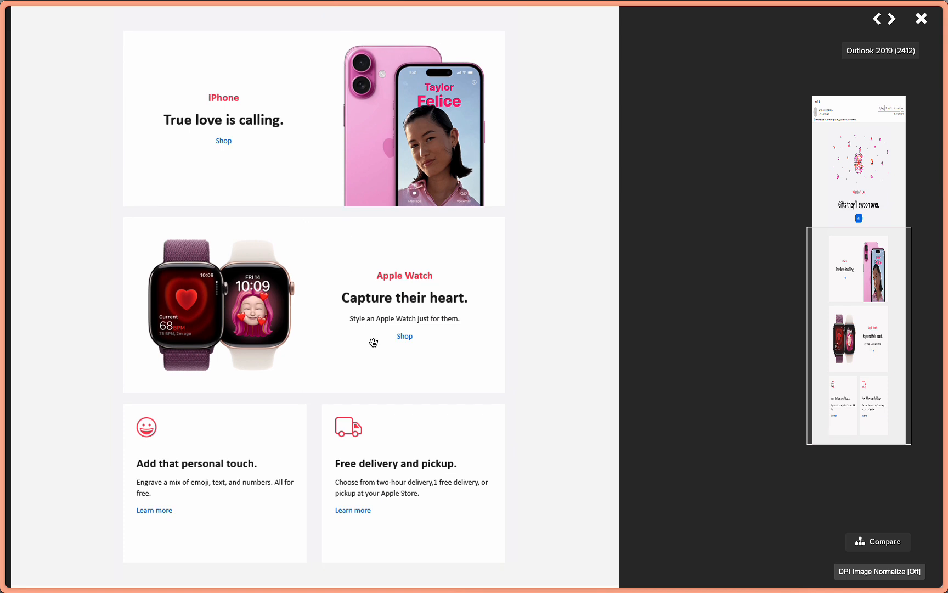
pyautogui.scroll(2, 373, 342)
pyautogui.scroll(3, 374, 342)
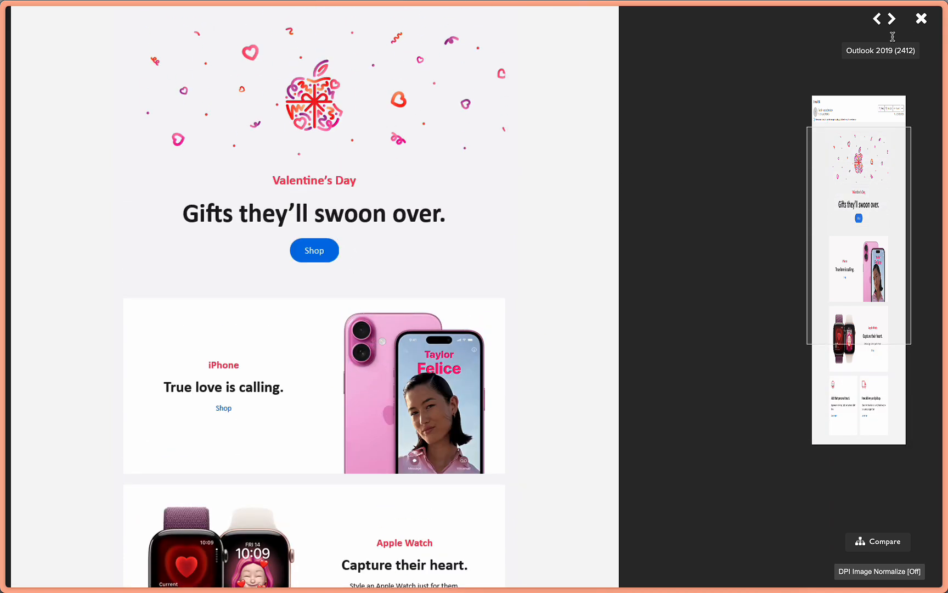
pyautogui.click(921, 18)
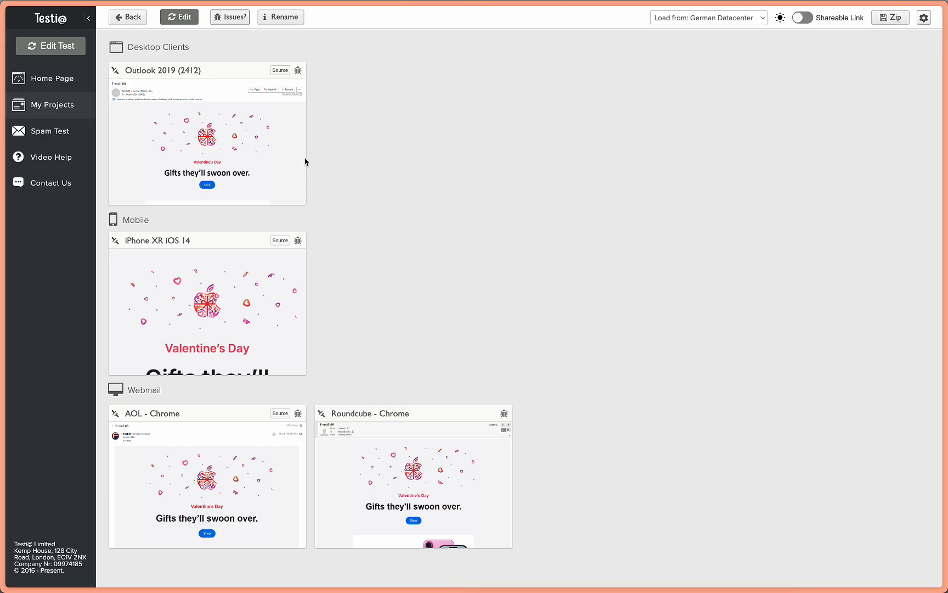
# Examine the full iPhone XR iOS 14 rendering of the email and close the preview
pyautogui.click(227, 298)
pyautogui.scroll(-10, 517, 384)
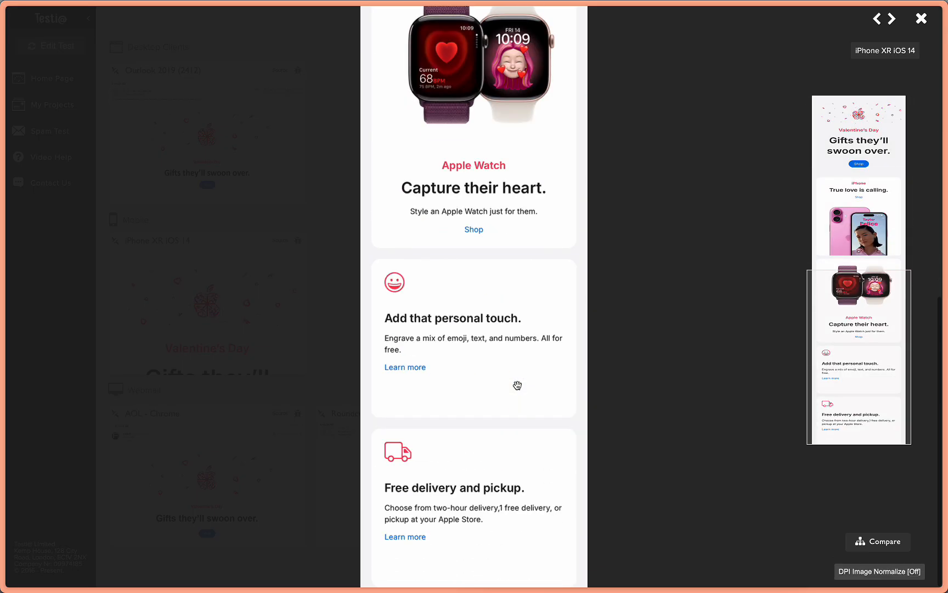
pyautogui.scroll(10, 518, 386)
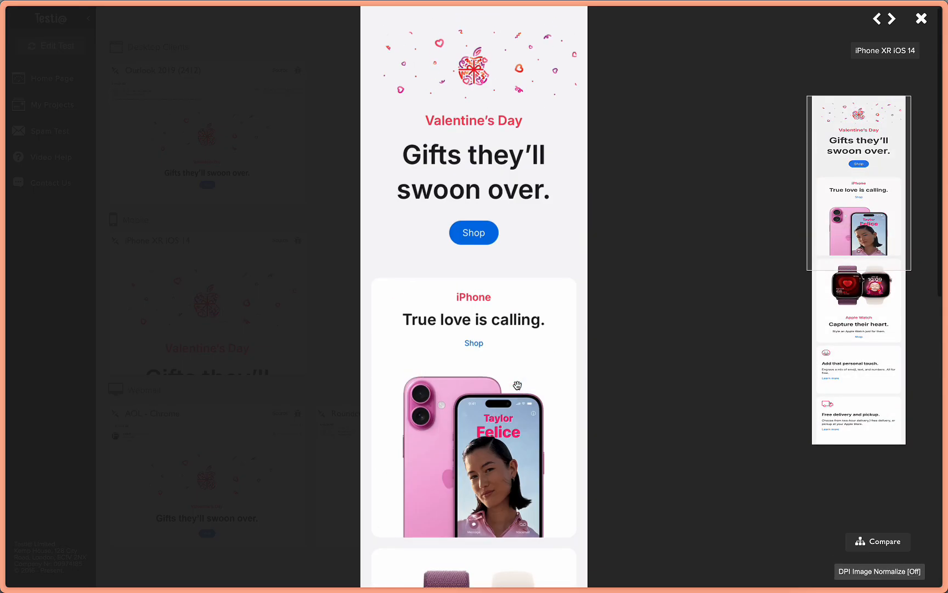
pyautogui.click(922, 21)
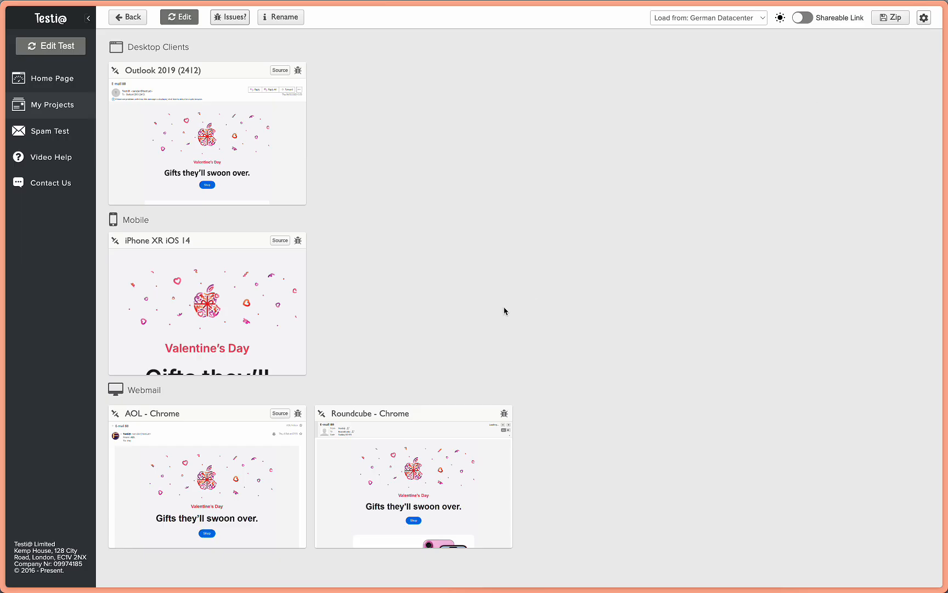
# Switch to the Figma file and delete Frame 2, Frame 3 and the loose section title, headline and button between the two designs
pyautogui.press('super+Tab')
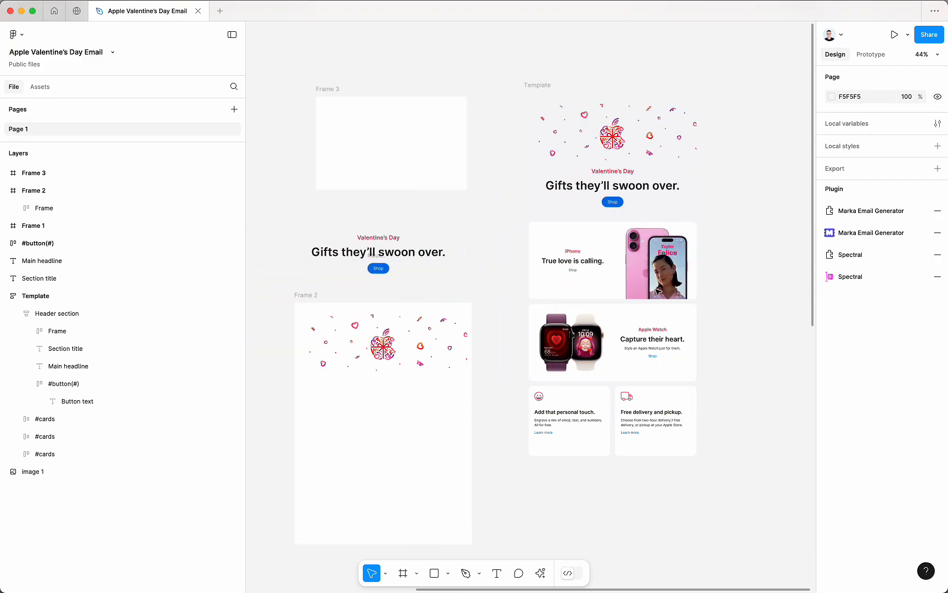
pyautogui.hscroll(-2, 658, 292)
pyautogui.scroll(-5, 591, 292)
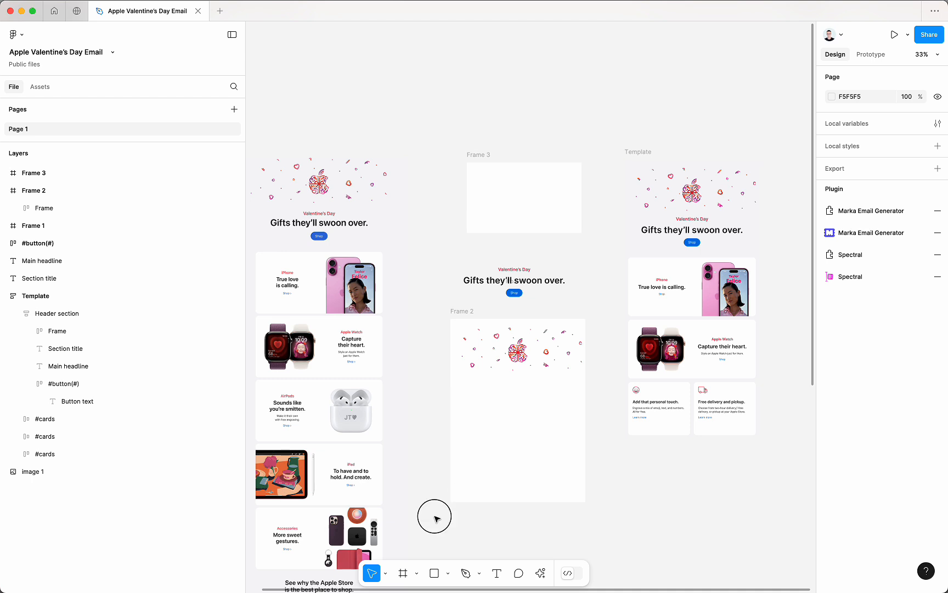
pyautogui.moveTo(434, 518); pyautogui.dragTo(599, 89)
pyautogui.press('Delete')
# Compare the original email image with the rebuilt Template frame, selecting each in turn
pyautogui.hscroll(-3, 454, 303)
pyautogui.scroll(-1, 454, 302)
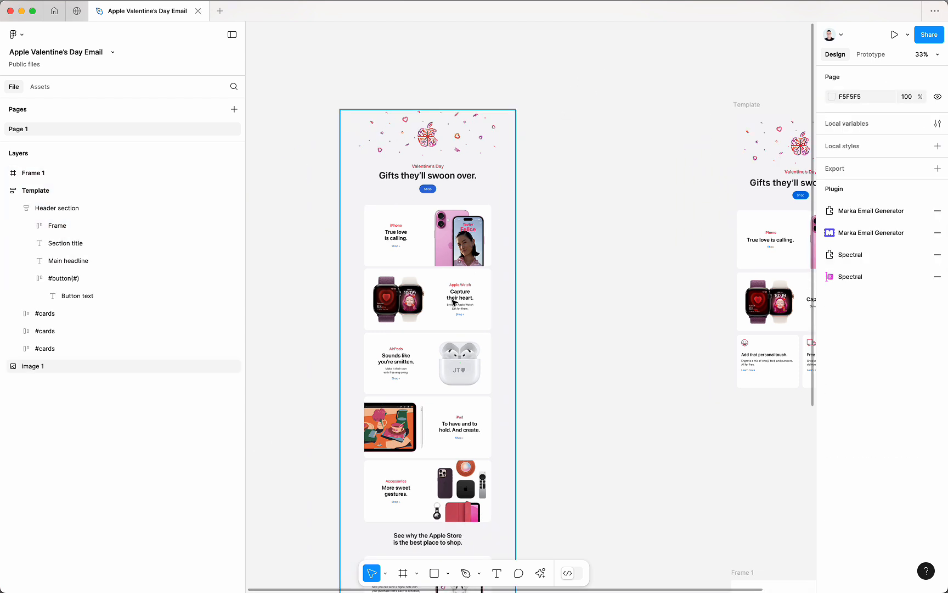
pyautogui.click(454, 302)
pyautogui.hscroll(5, 549, 240)
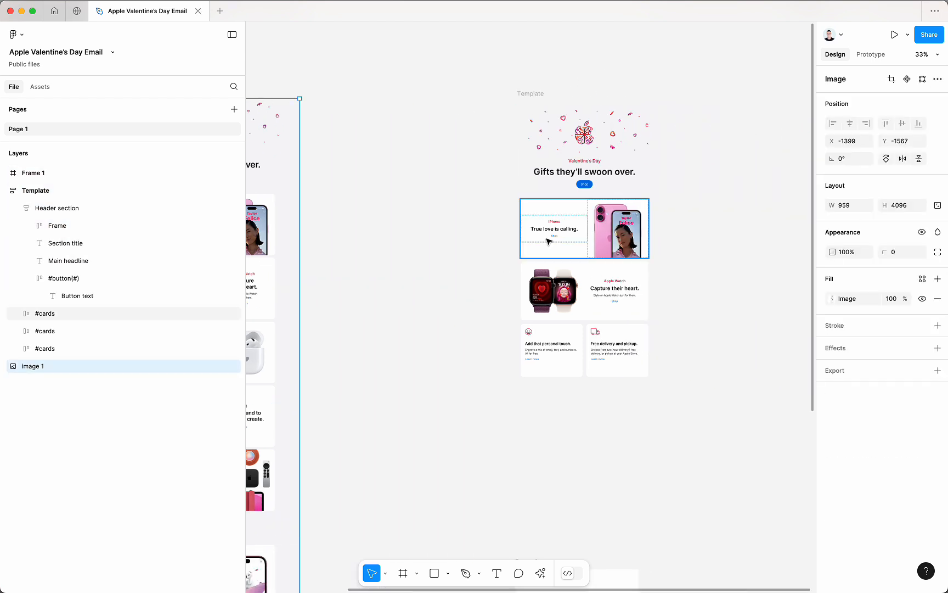
pyautogui.scroll(3, 549, 240)
pyautogui.scroll(3, 549, 240)
pyautogui.click(544, 112)
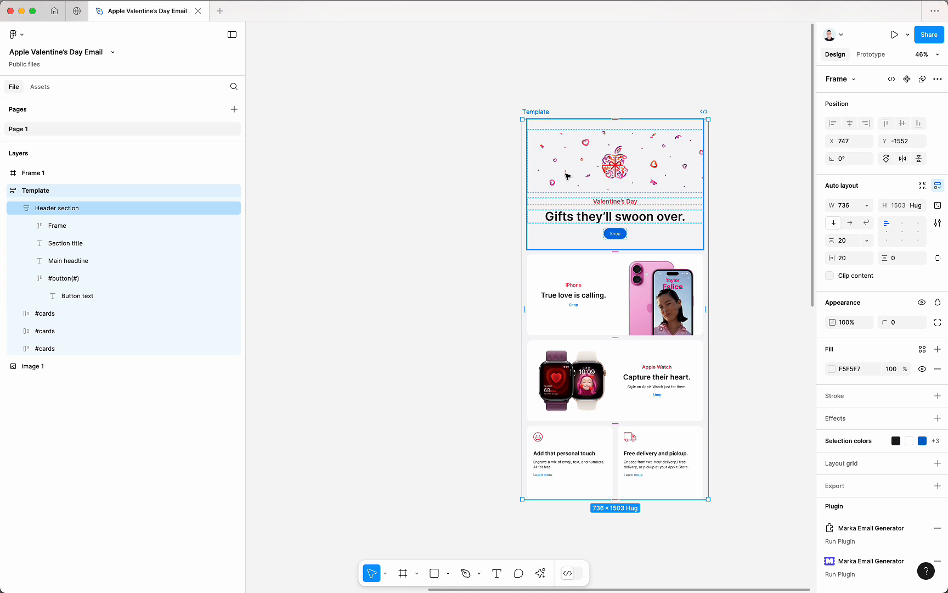
# Examine the original email image from the header through the product cards to the benefit cards, and clear the selection
pyautogui.hscroll(-5, 566, 177)
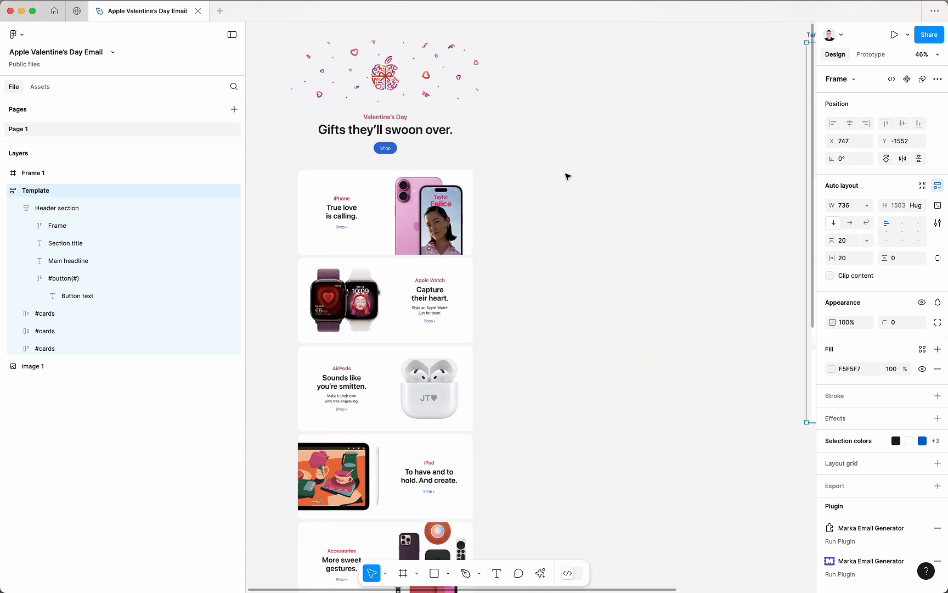
pyautogui.scroll(-3, 566, 176)
pyautogui.scroll(3, 567, 177)
pyautogui.hscroll(-2, 446, 214)
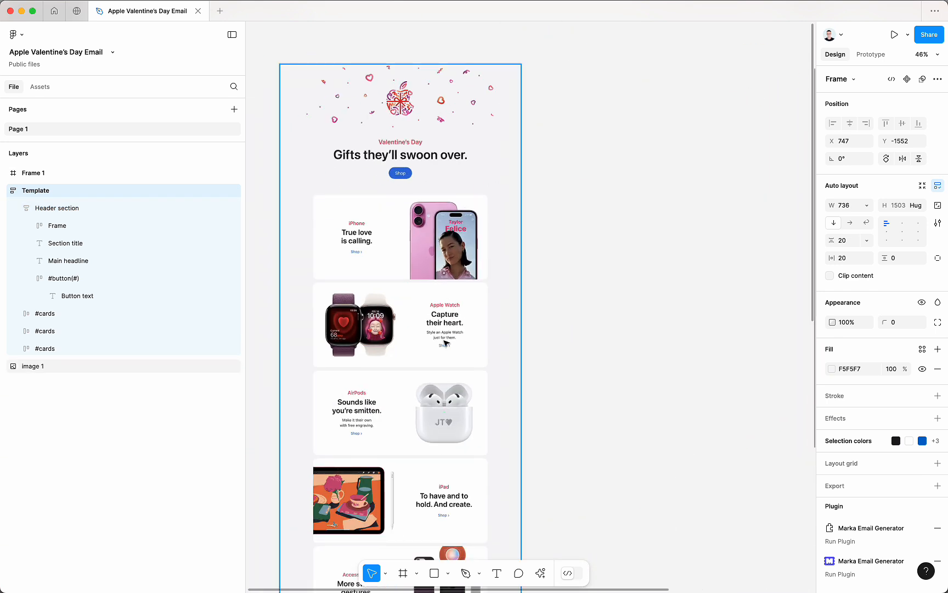
pyautogui.scroll(-5, 446, 215)
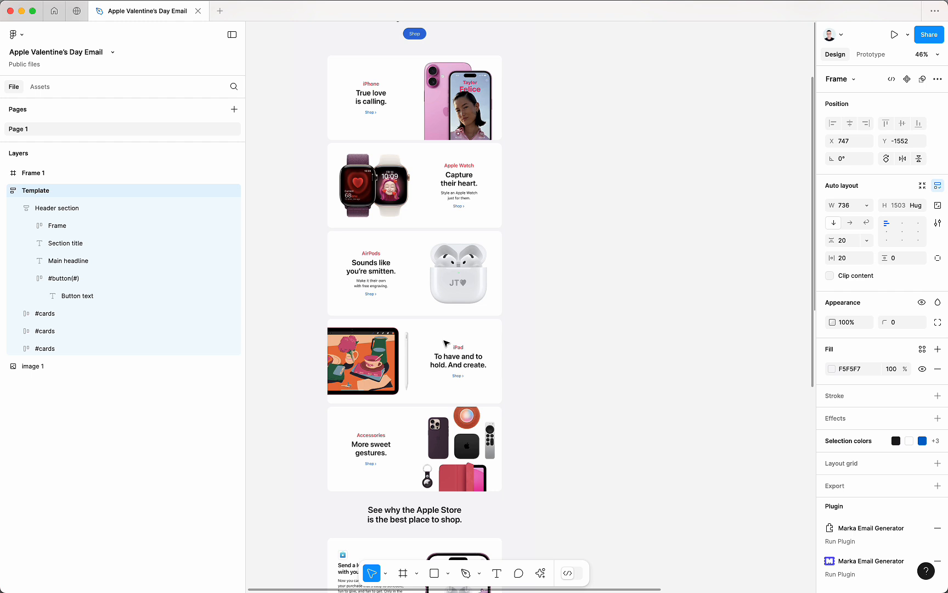
pyautogui.scroll(2, 446, 343)
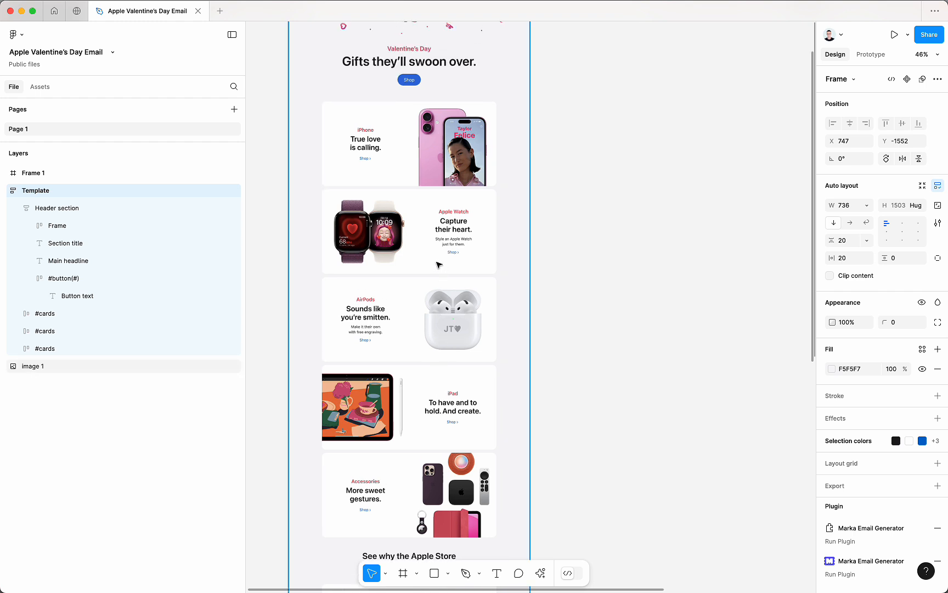
pyautogui.scroll(1, 439, 265)
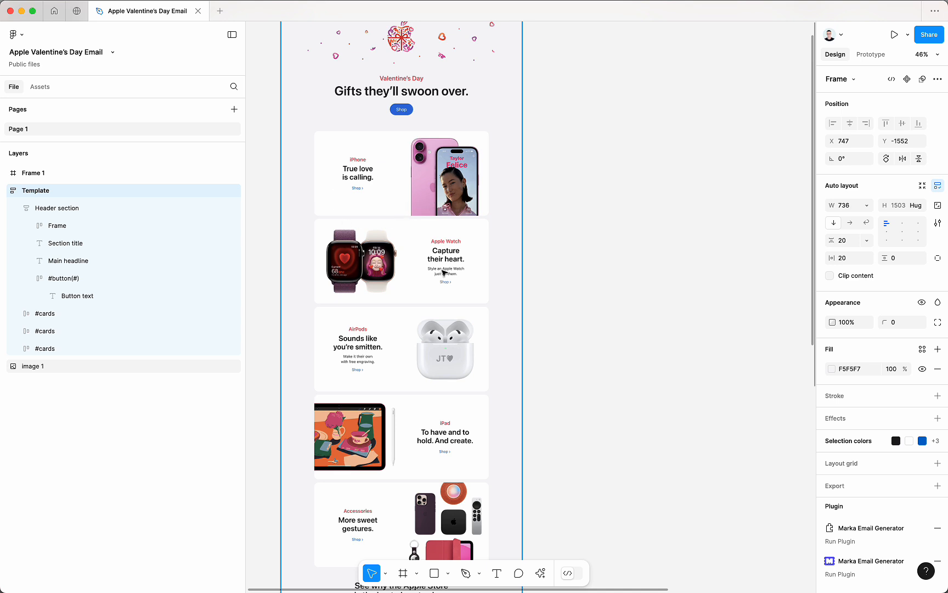
pyautogui.scroll(-10, 444, 272)
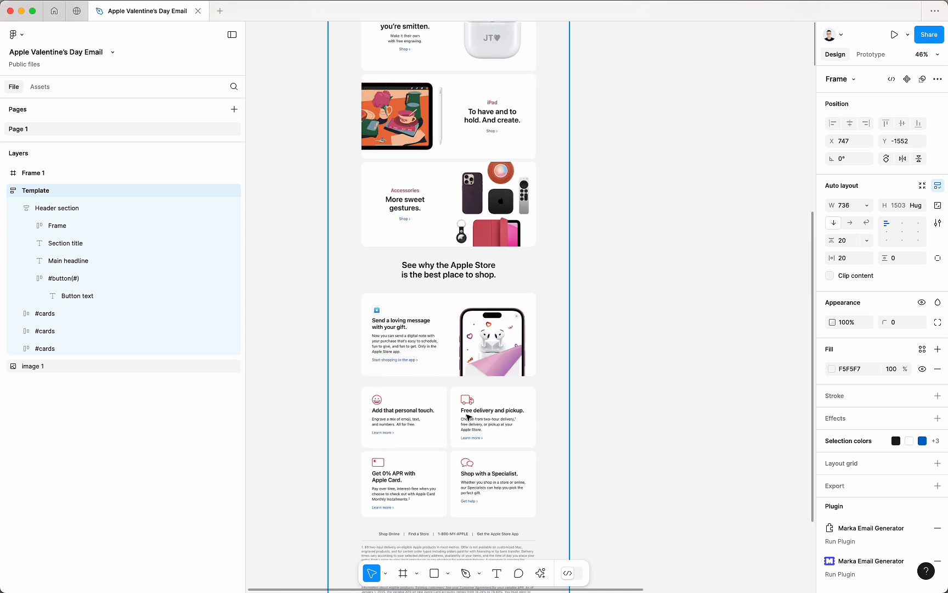
pyautogui.scroll(15, 472, 411)
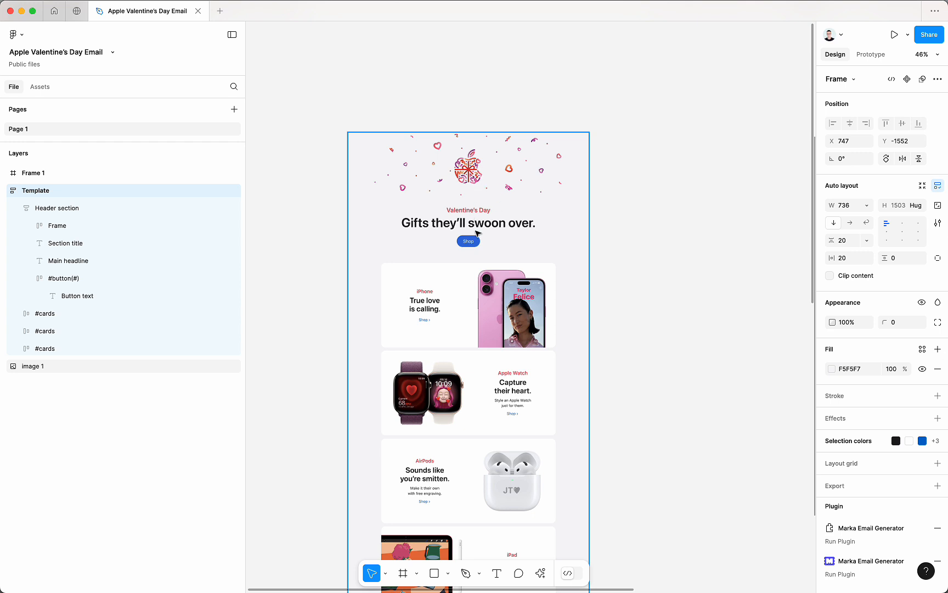
pyautogui.hscroll(4, 559, 287)
pyautogui.hscroll(3, 559, 287)
pyautogui.hscroll(-3, 559, 286)
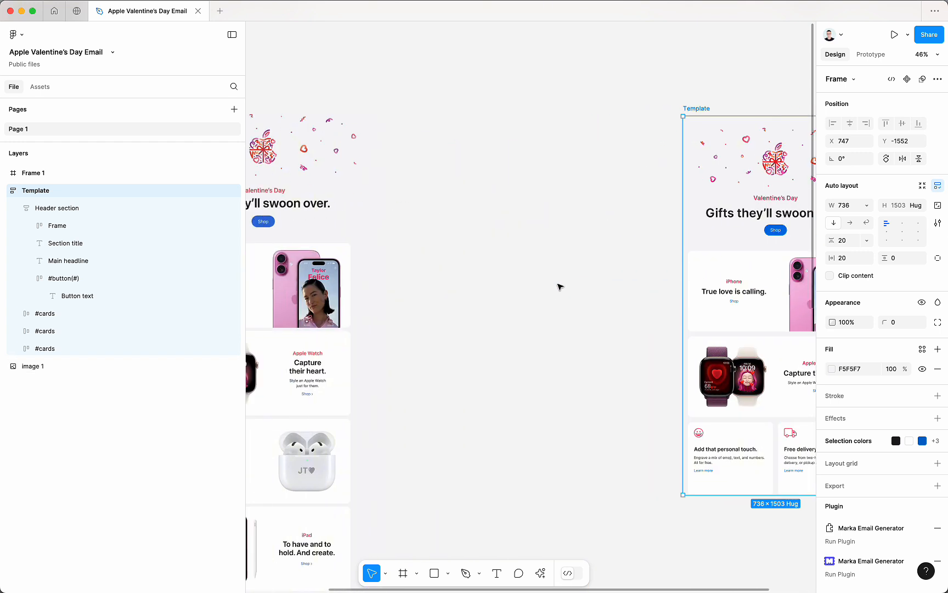
pyautogui.click(559, 286)
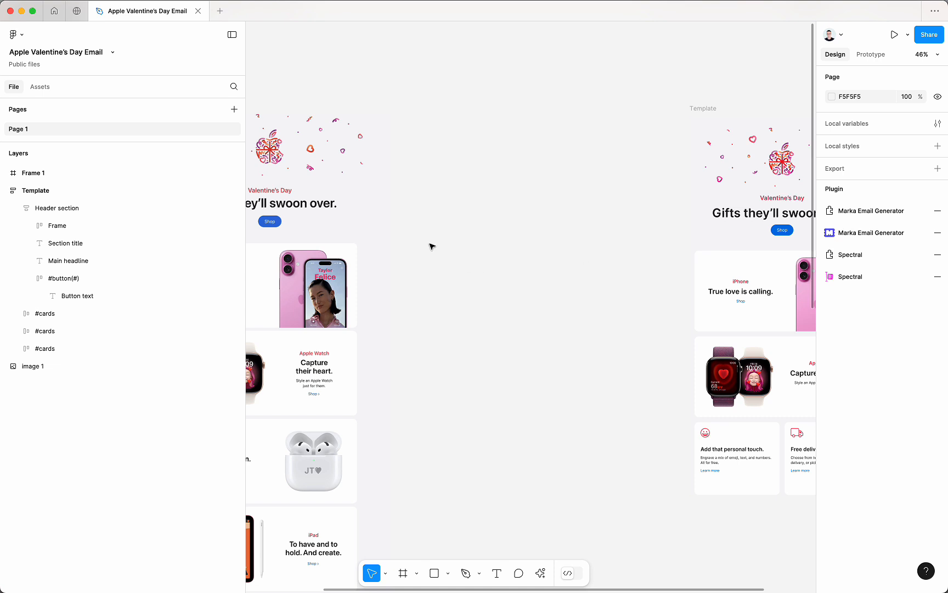
# Move the Template frame to X 778, Y -1550
pyautogui.hscroll(5, 431, 247)
pyautogui.scroll(-2, 431, 246)
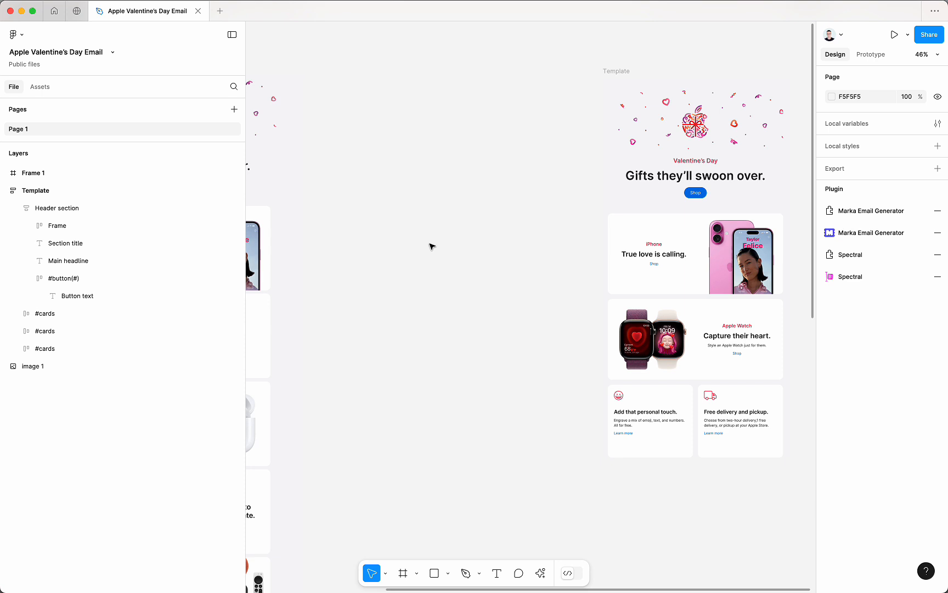
pyautogui.hscroll(3, 543, 188)
pyautogui.scroll(3, 544, 188)
pyautogui.click(587, 110)
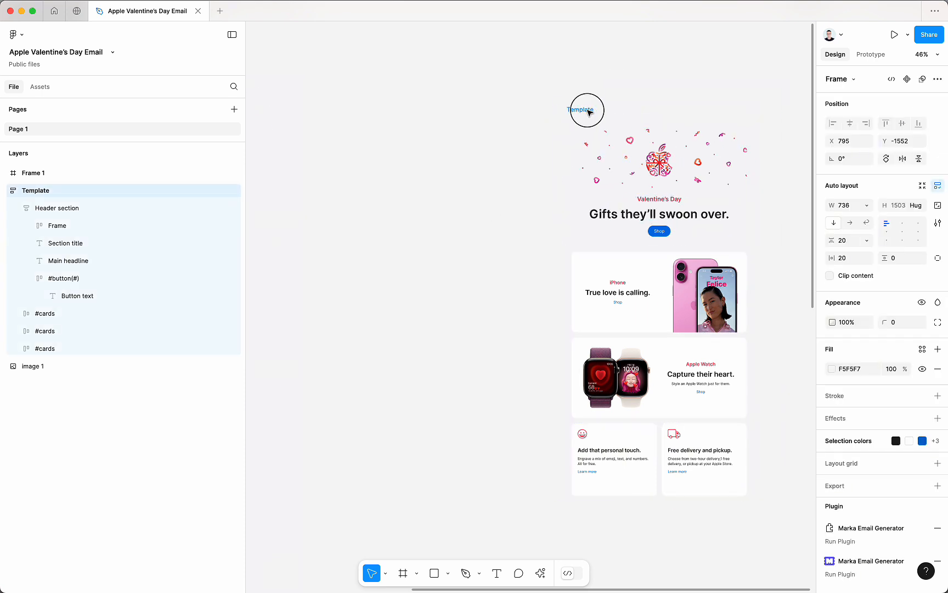
pyautogui.scroll(5, 671, 327)
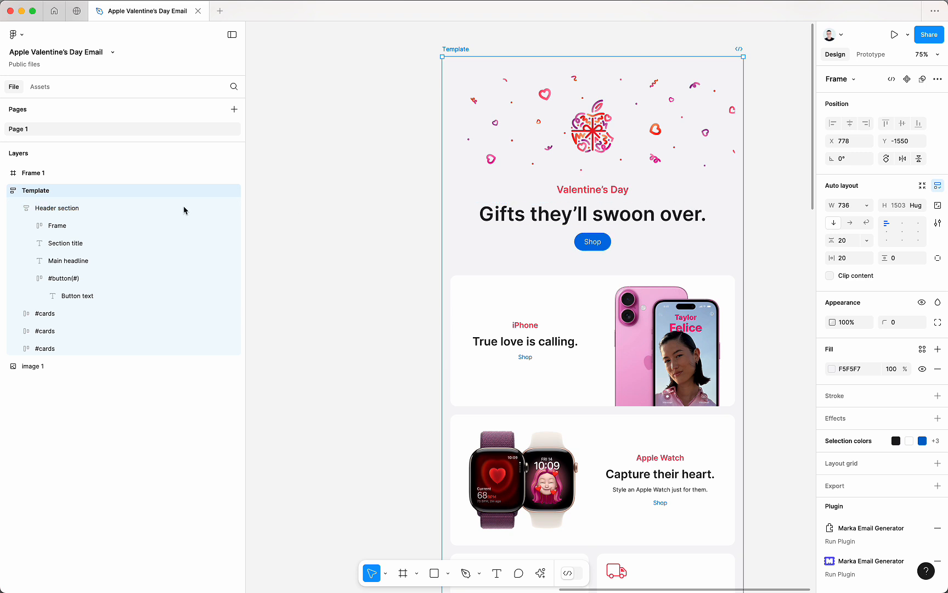
# Inspect the auto layout settings of the Header section and its parent Template frame
pyautogui.click(85, 209)
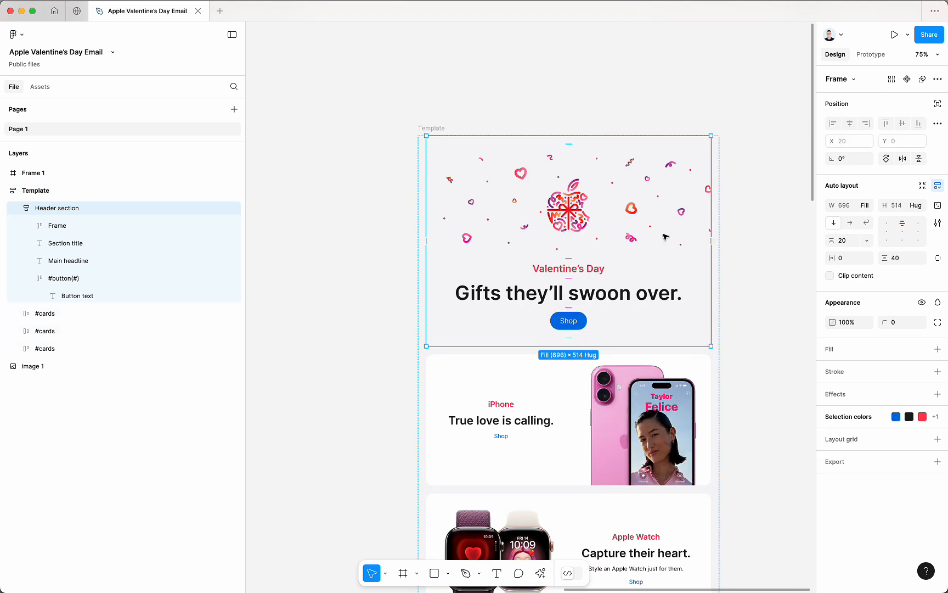
pyautogui.click(148, 193)
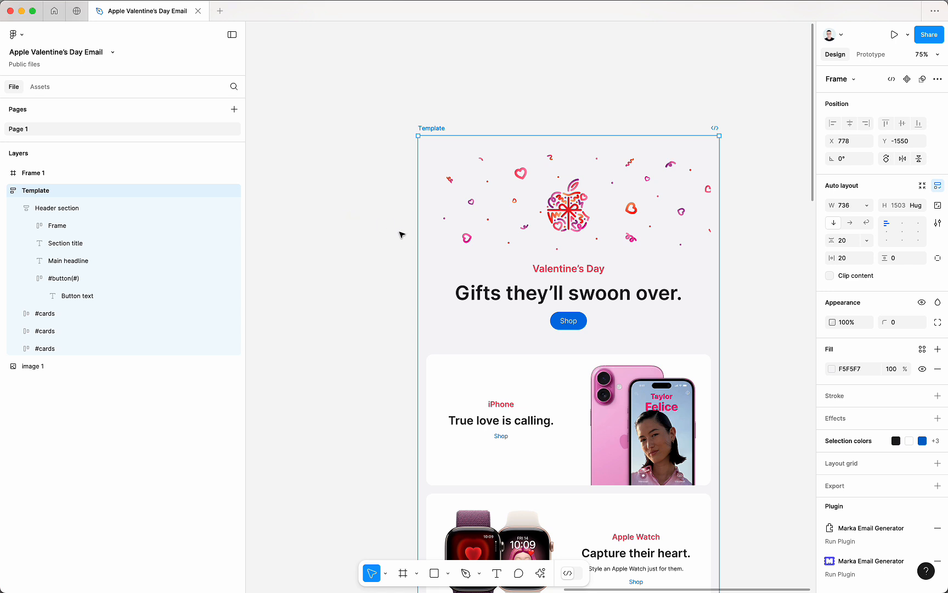
pyautogui.scroll(-2, 401, 235)
pyautogui.hscroll(2, 401, 235)
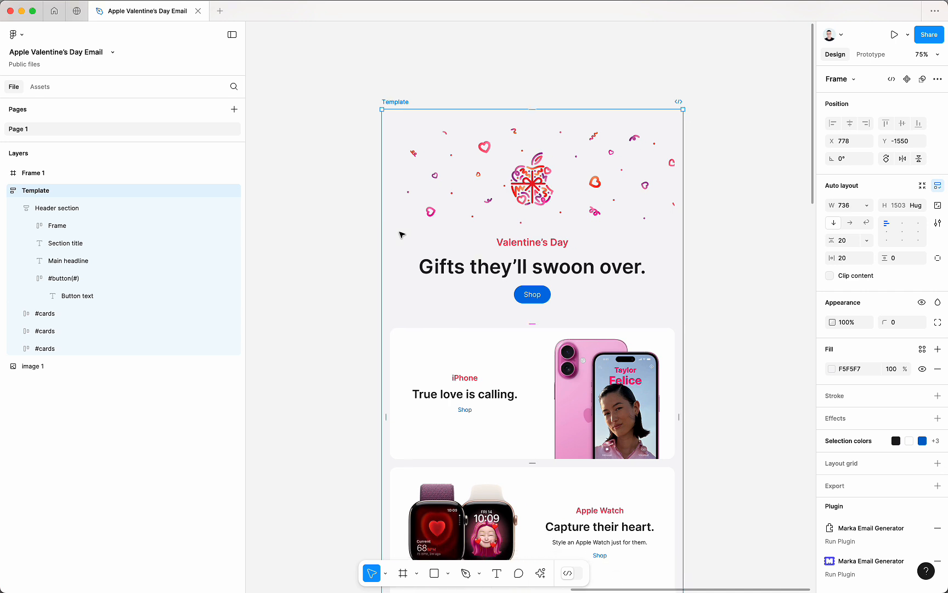
pyautogui.scroll(2, 516, 233)
pyautogui.hscroll(1, 515, 234)
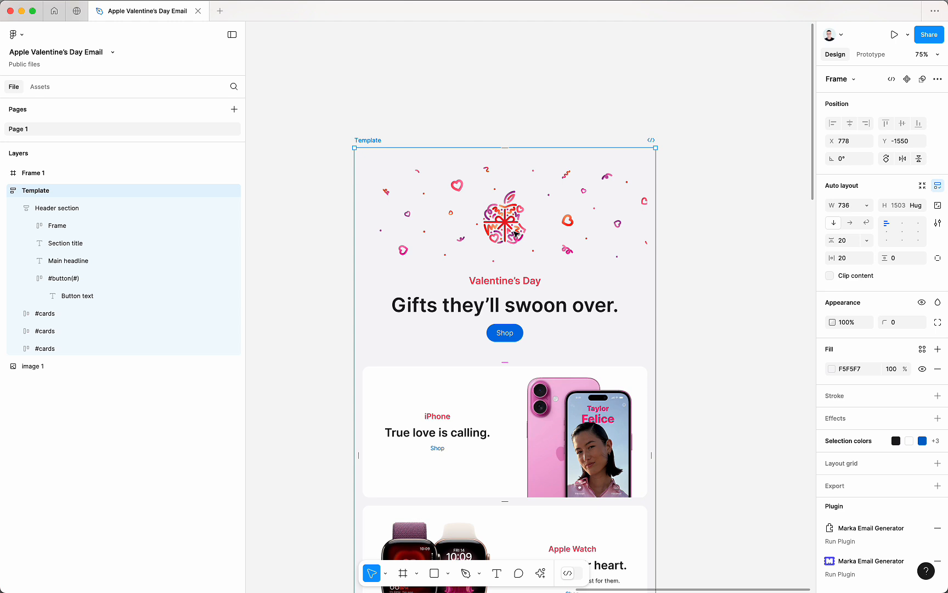
pyautogui.click(506, 251)
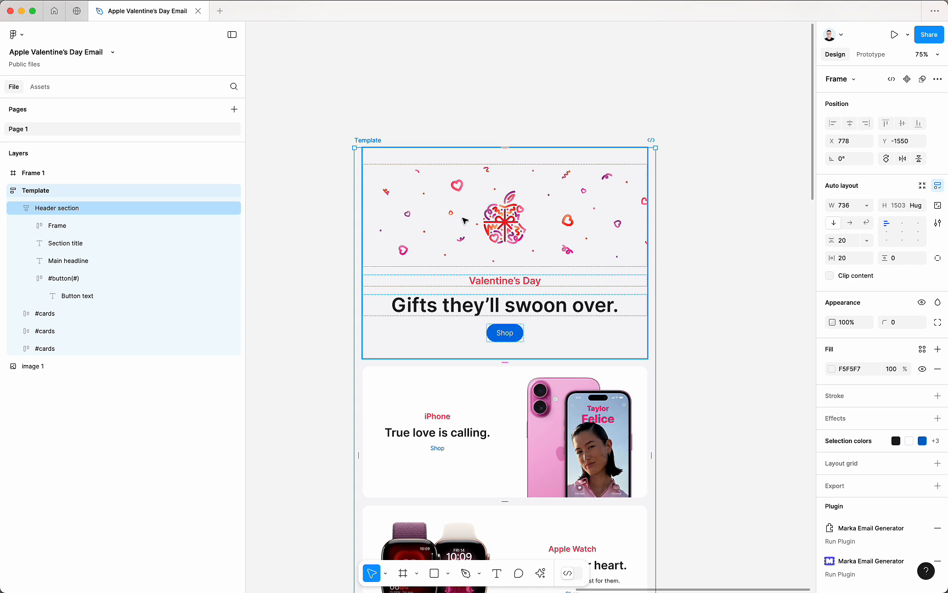
# Try adding several extra lines with the test text "sfsd" below the main headline's text
pyautogui.doubleClick(516, 304)
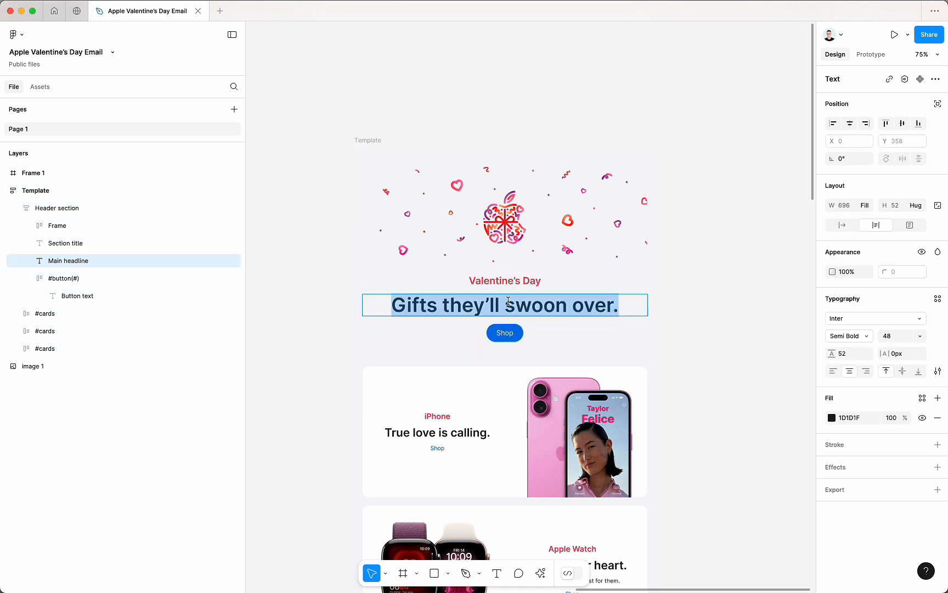
pyautogui.press('Right')
pyautogui.press('Return')
pyautogui.press('Return')
pyautogui.press('Return')
pyautogui.write('sfsd')
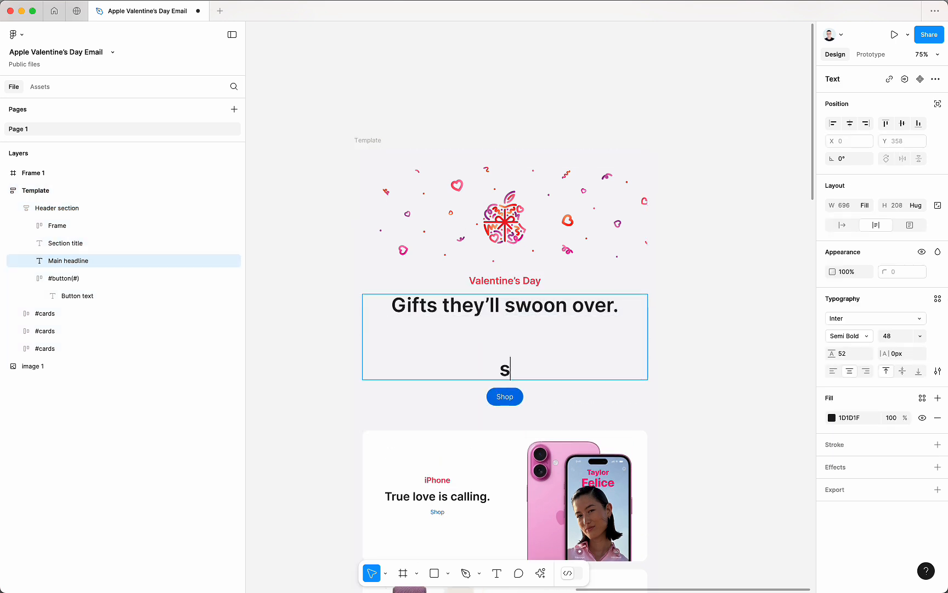
pyautogui.press('Return')
pyautogui.press('Return')
# Remove the test text and extra lines from the main headline, keeping only "Gifts they’ll swoon over."
pyautogui.press('BackSpace')
pyautogui.press('BackSpace')
pyautogui.press('BackSpace')
pyautogui.hotkey('alt', 'shift', 'Left')
pyautogui.press('BackSpace')
pyautogui.press('BackSpace')
pyautogui.press('BackSpace')
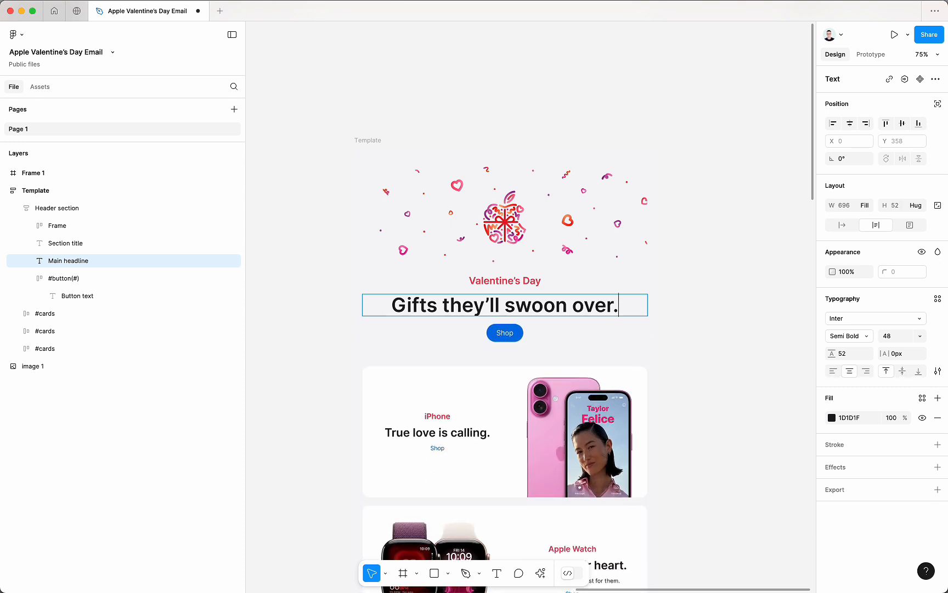
# Try replacing the text of the header's Shop button with test characters
pyautogui.press('Escape')
pyautogui.doubleClick(505, 332)
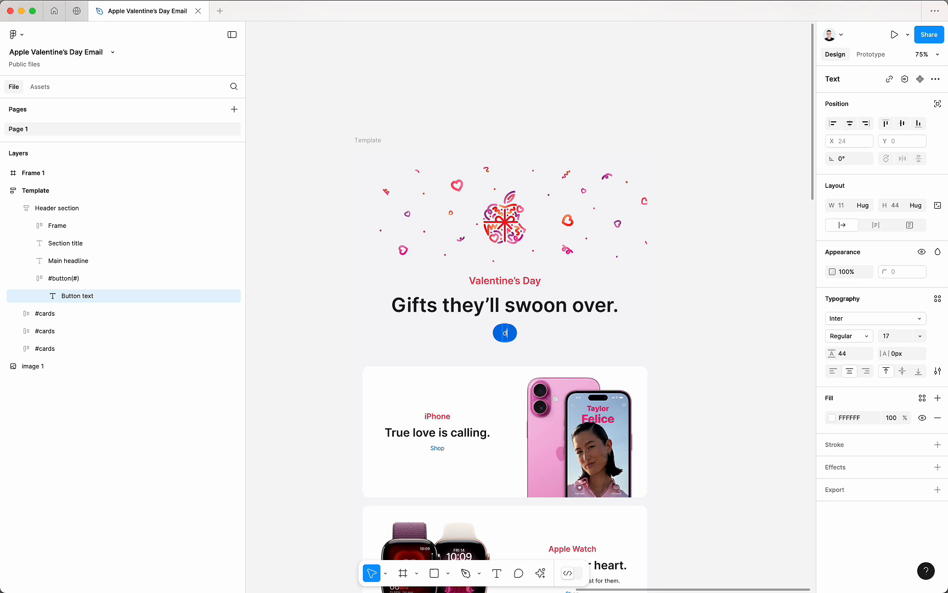
pyautogui.click(710, 372)
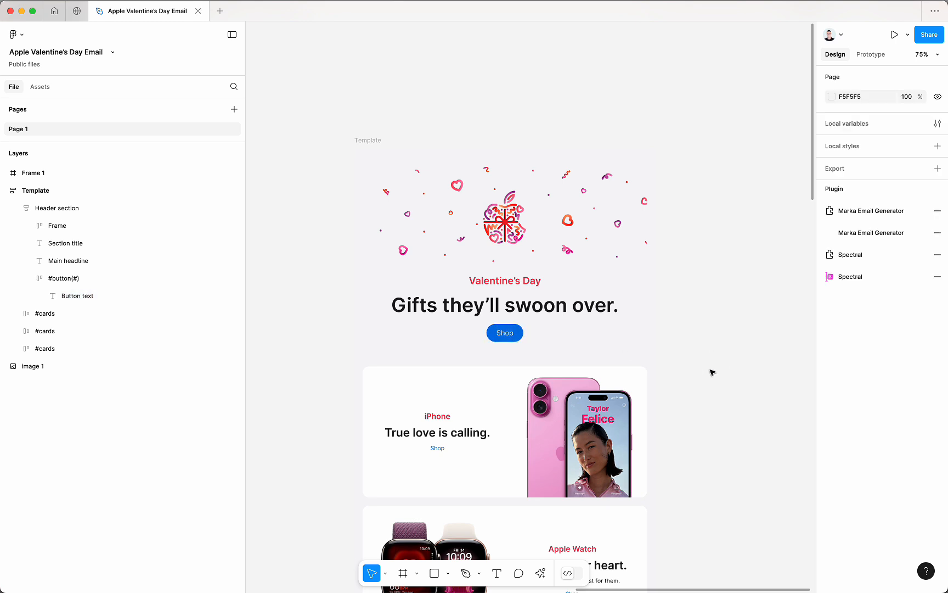
# Move the Template frame sideways to X 921, Y -1550
pyautogui.scroll(-2, 712, 372)
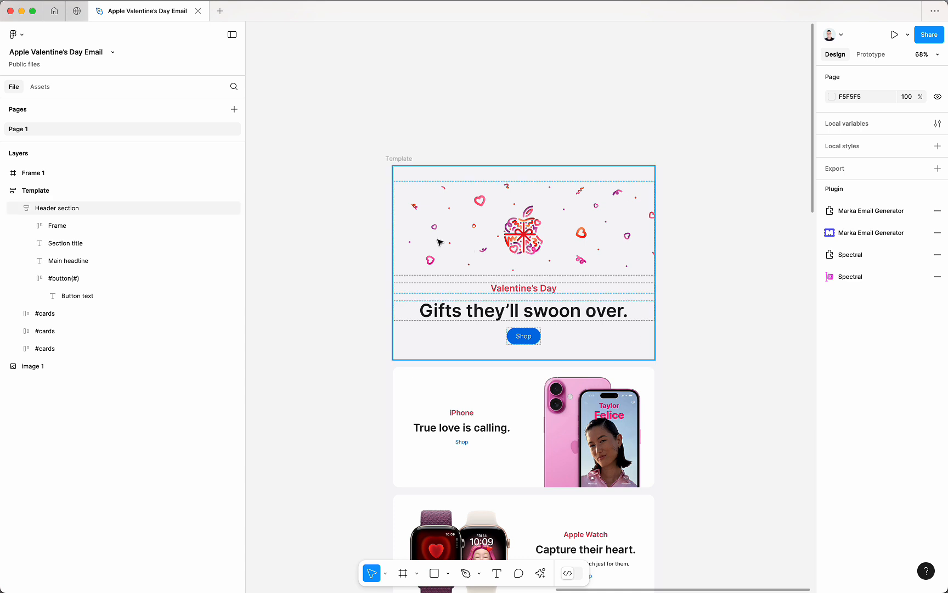
pyautogui.moveTo(398, 158); pyautogui.dragTo(453, 158)
pyautogui.scroll(-3, 462, 202)
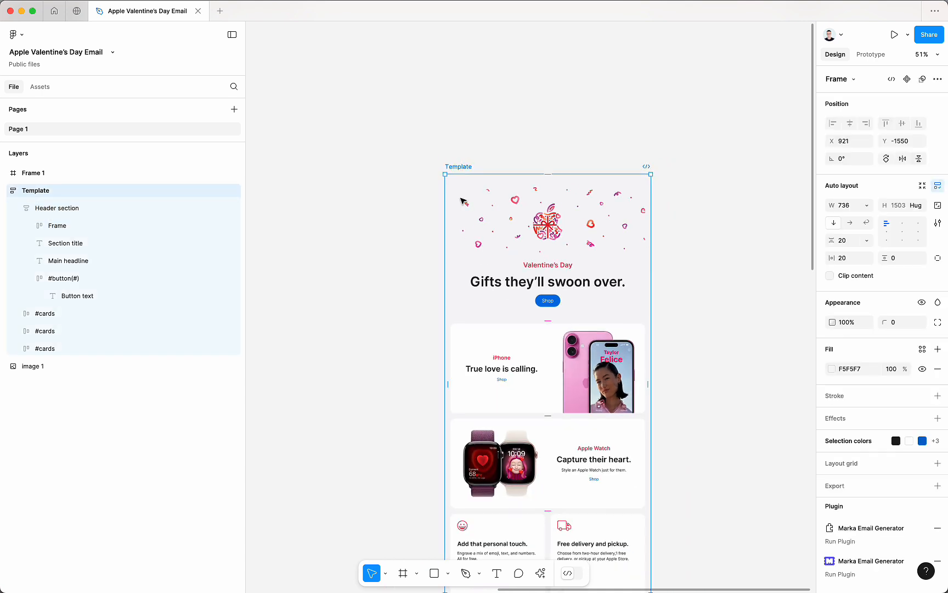
pyautogui.hscroll(-3, 462, 202)
# Compare the Header section's auto layout settings with those of the Template frame that contains it
pyautogui.click(114, 207)
pyautogui.click(114, 206)
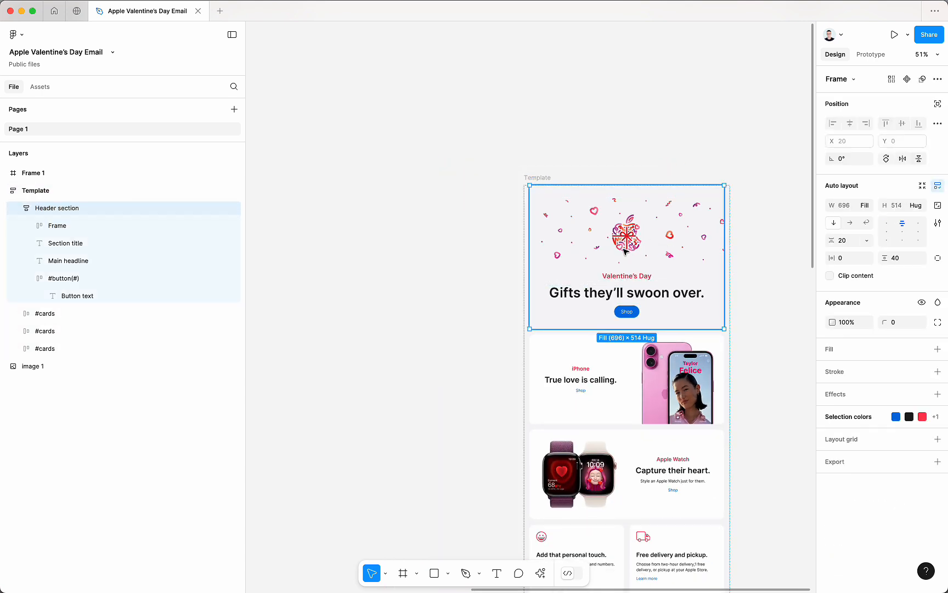
pyautogui.hscroll(-2, 629, 248)
pyautogui.scroll(-1, 628, 247)
pyautogui.scroll(5, 590, 238)
pyautogui.hscroll(5, 590, 238)
pyautogui.scroll(1, 591, 238)
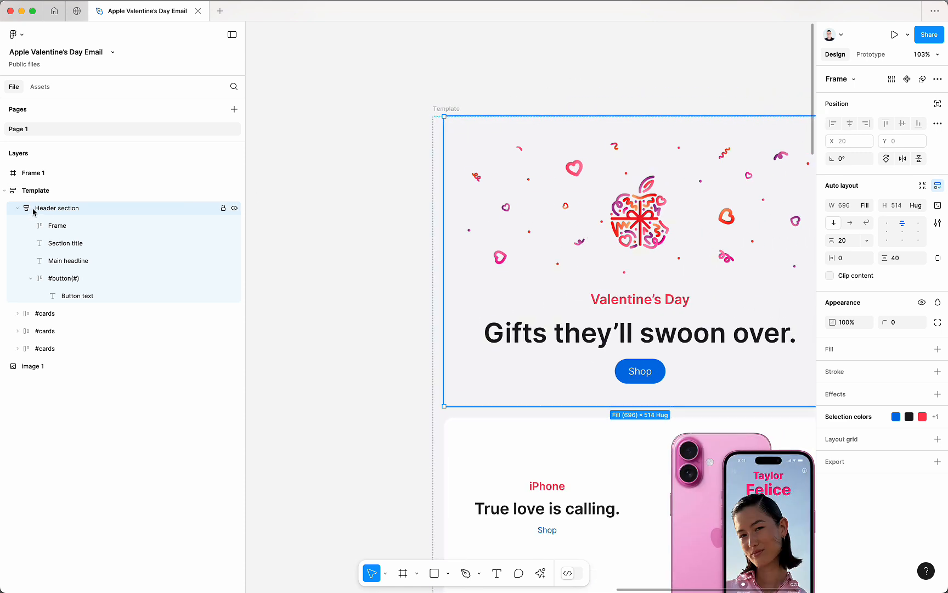
pyautogui.click(34, 191)
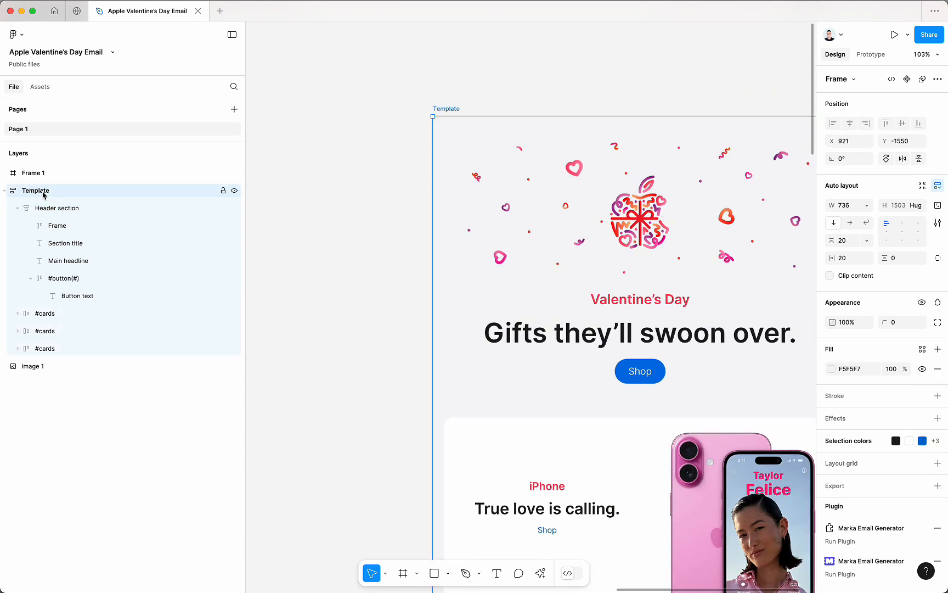
pyautogui.hotkey('shift', '2')
pyautogui.scroll(5, 491, 295)
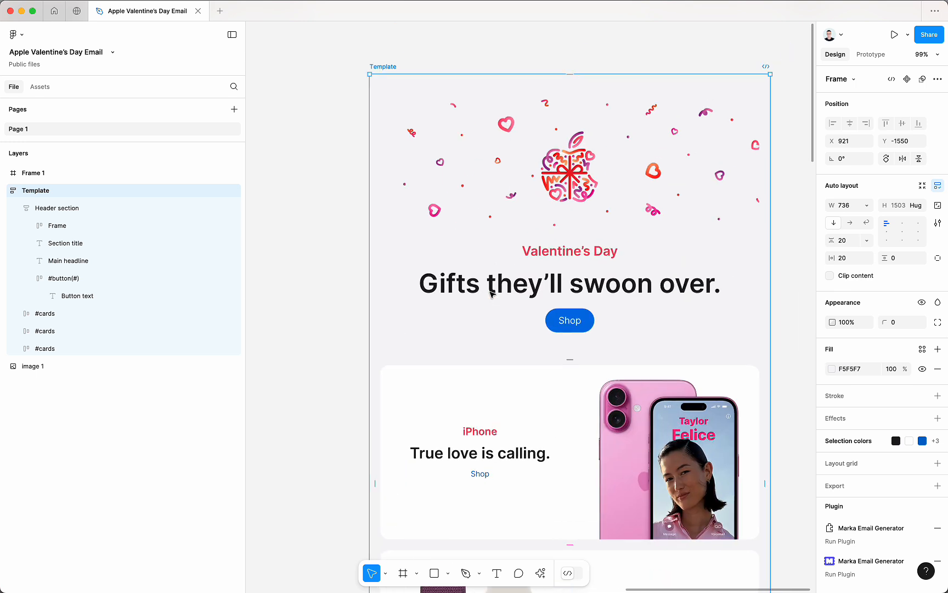
# Inspect the Header section's image frame, including its auto layout and image fill settings
pyautogui.click(157, 208)
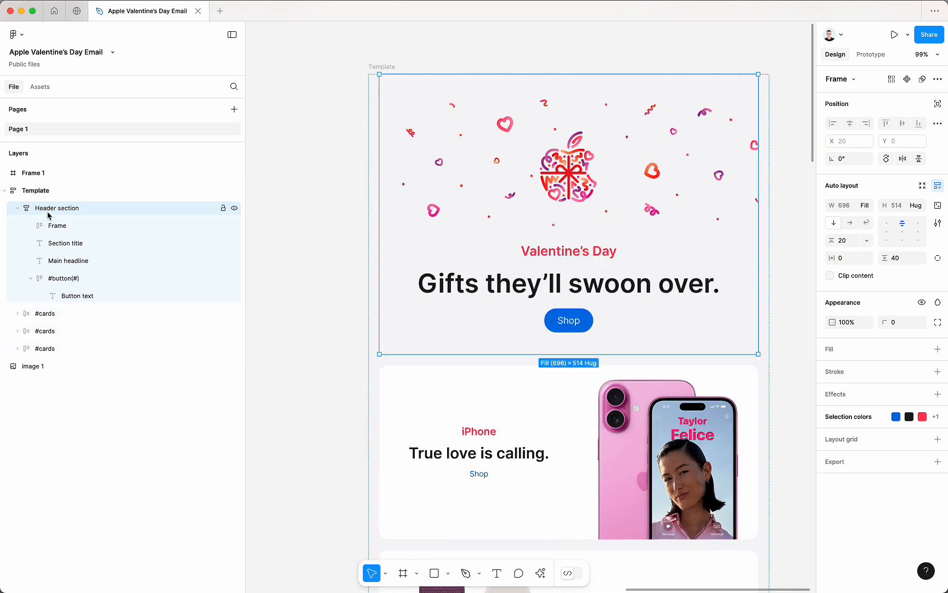
pyautogui.click(58, 226)
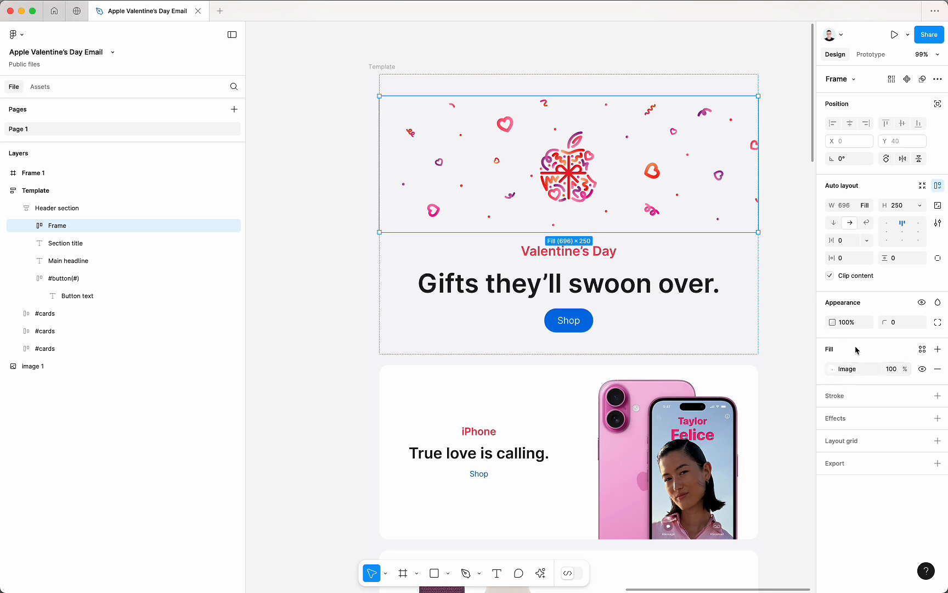
pyautogui.click(834, 371)
pyautogui.moveTo(759, 409)
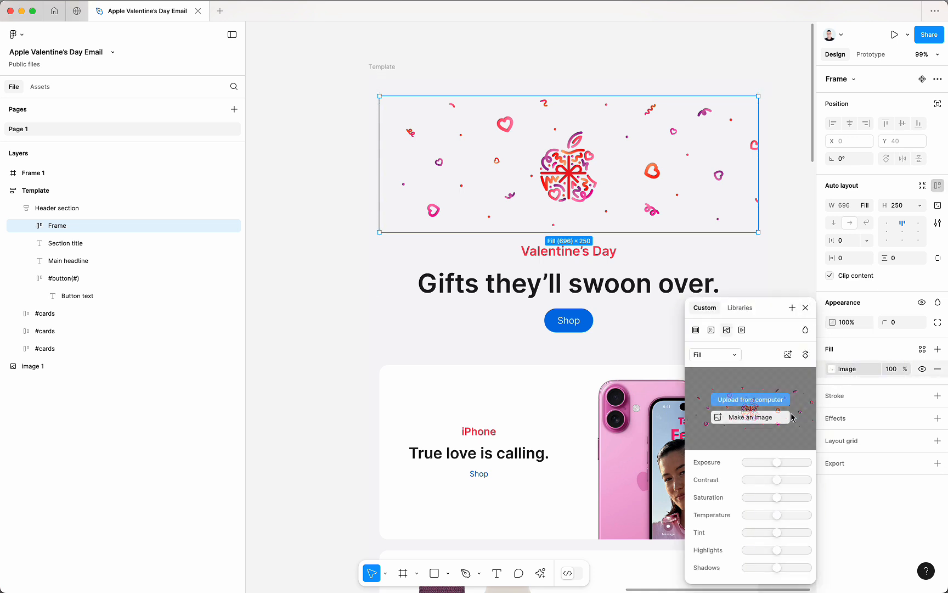
pyautogui.click(805, 307)
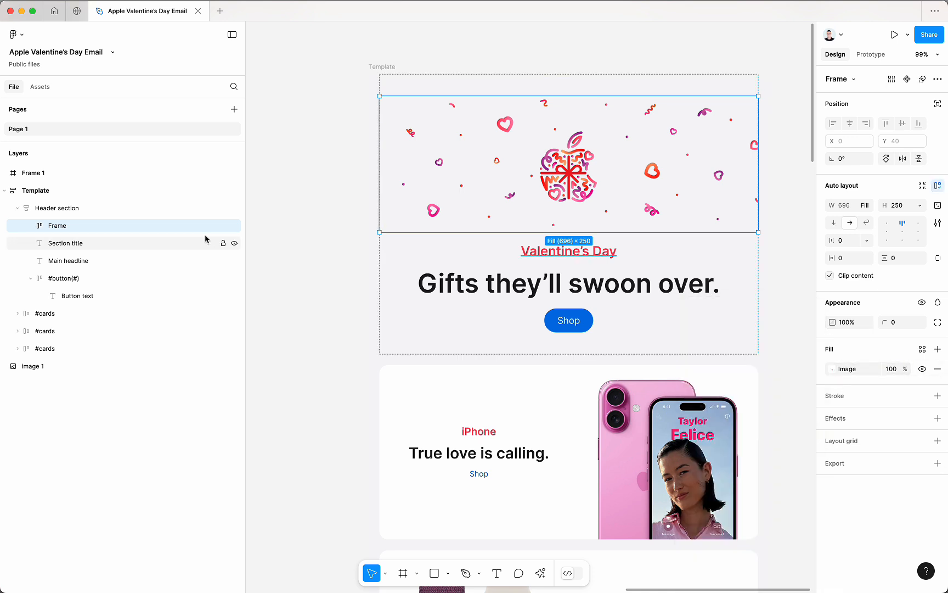
# Inspect the properties of the section title, the main headline and the #button(#) frame in the Header section
pyautogui.click(527, 254)
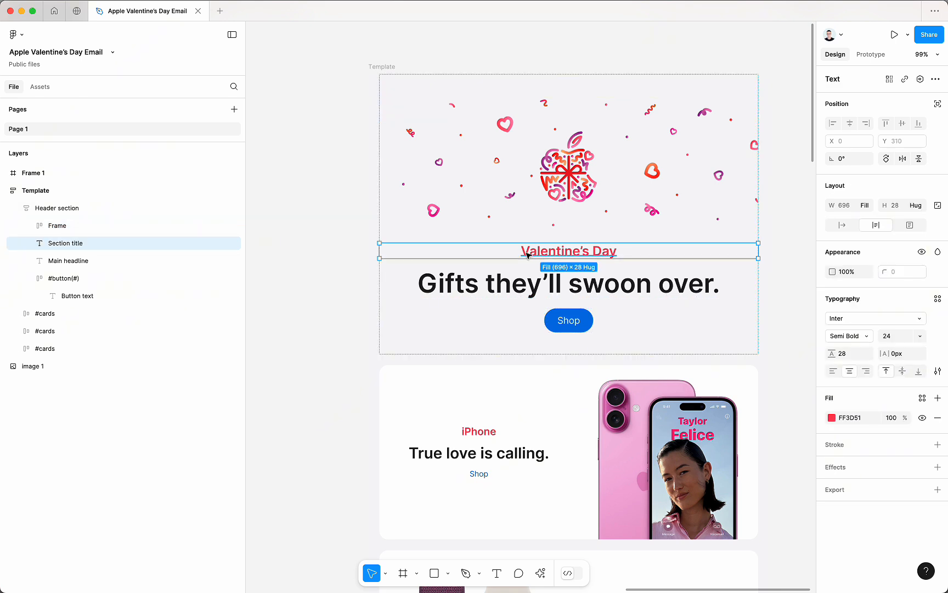
pyautogui.click(147, 260)
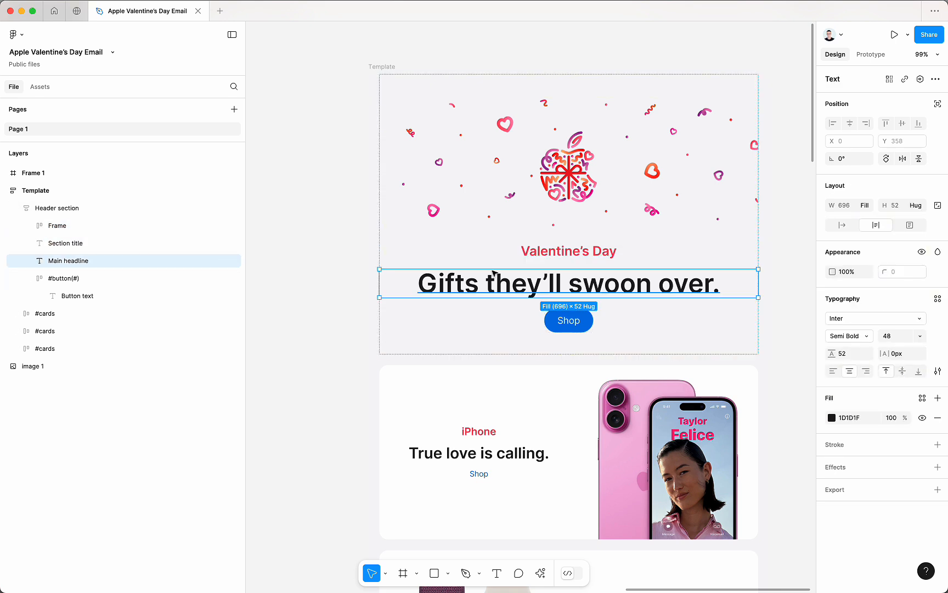
pyautogui.click(114, 278)
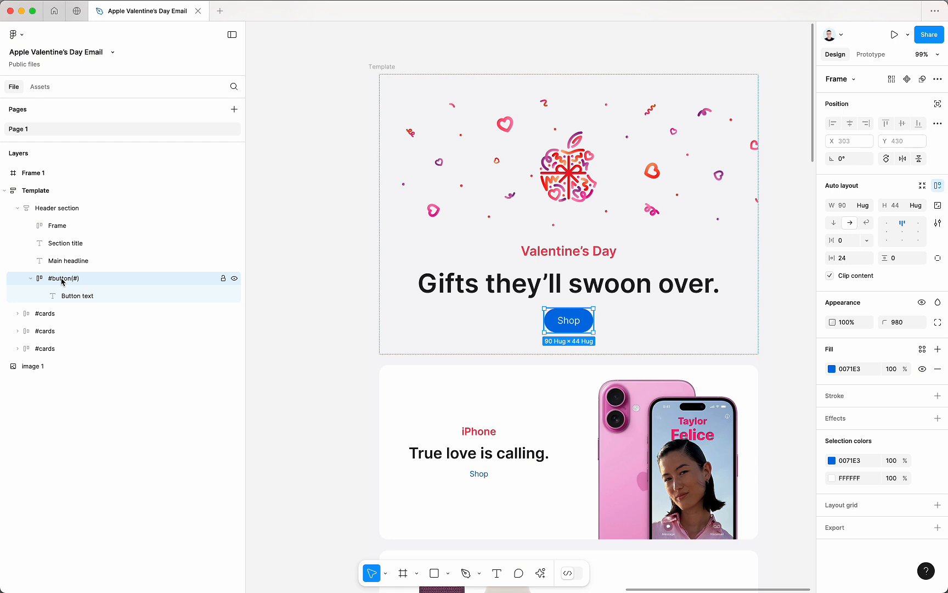
pyautogui.click(299, 295)
pyautogui.keyDown('ctrl'); pyautogui.scroll(-3, 299, 294); pyautogui.keyUp('ctrl')
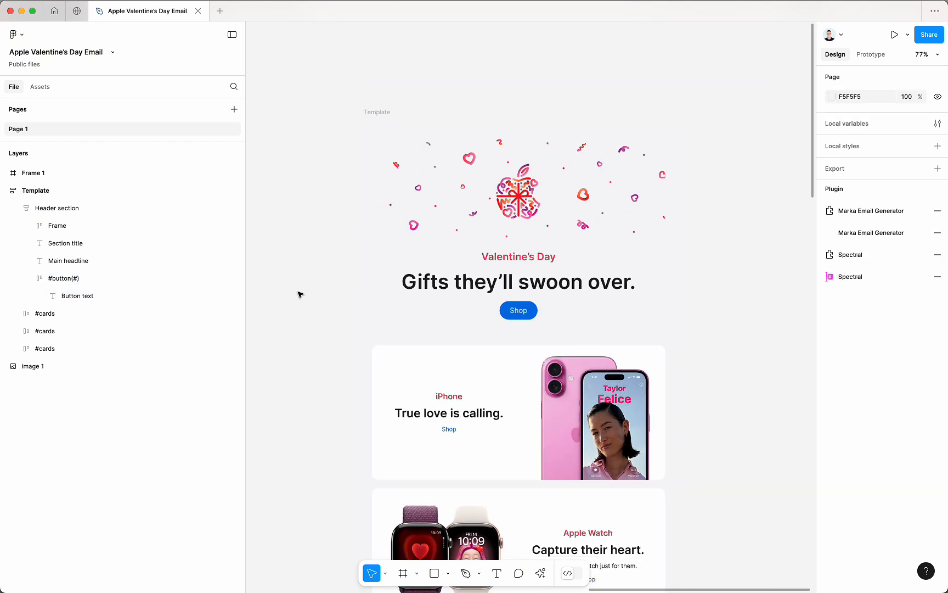
pyautogui.hscroll(-2, 298, 294)
pyautogui.hscroll(1, 356, 281)
pyautogui.scroll(1, 356, 282)
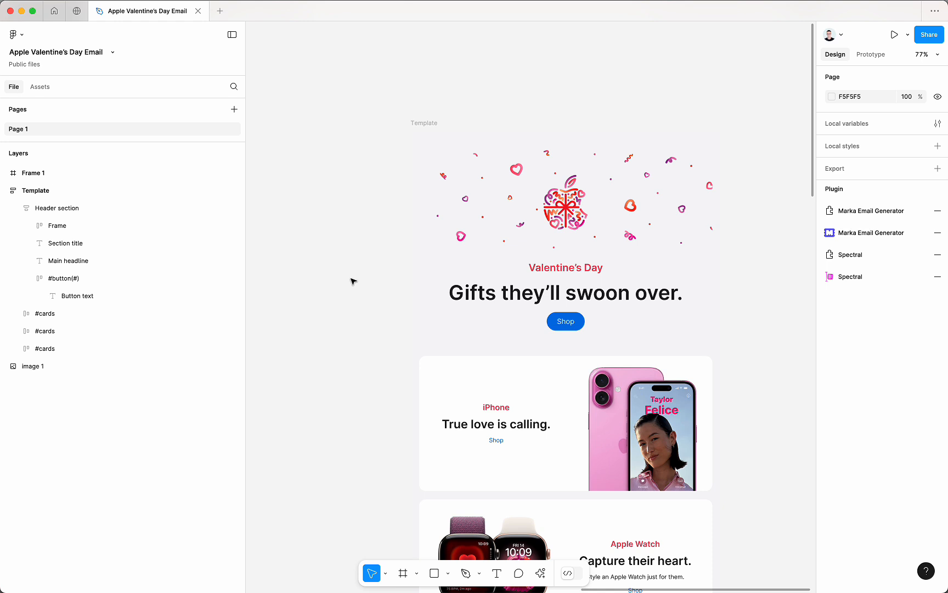
# Examine the vertical gaps between the Header section's image, title, headline and button
pyautogui.click(133, 210)
pyautogui.hscroll(1, 606, 303)
pyautogui.scroll(1, 606, 303)
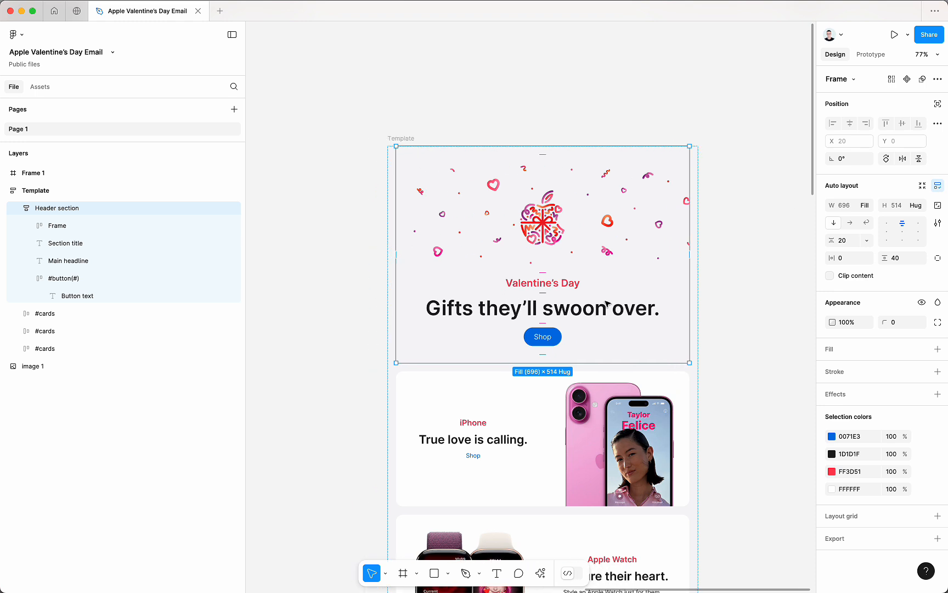
pyautogui.hscroll(-2, 502, 275)
pyautogui.scroll(-1, 502, 275)
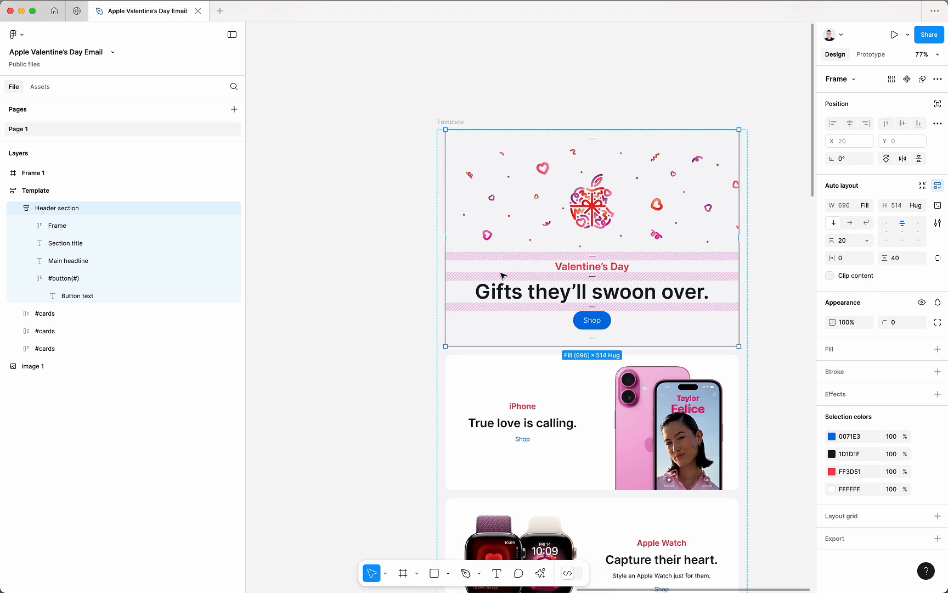
pyautogui.click(407, 130)
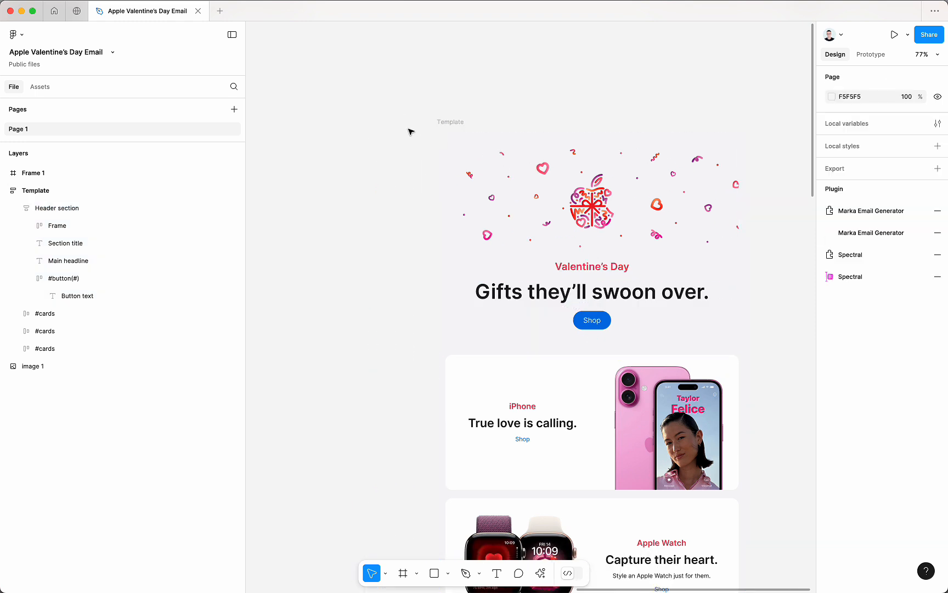
# Check the width and sizing settings of the Template frame and of its Header section
pyautogui.click(450, 122)
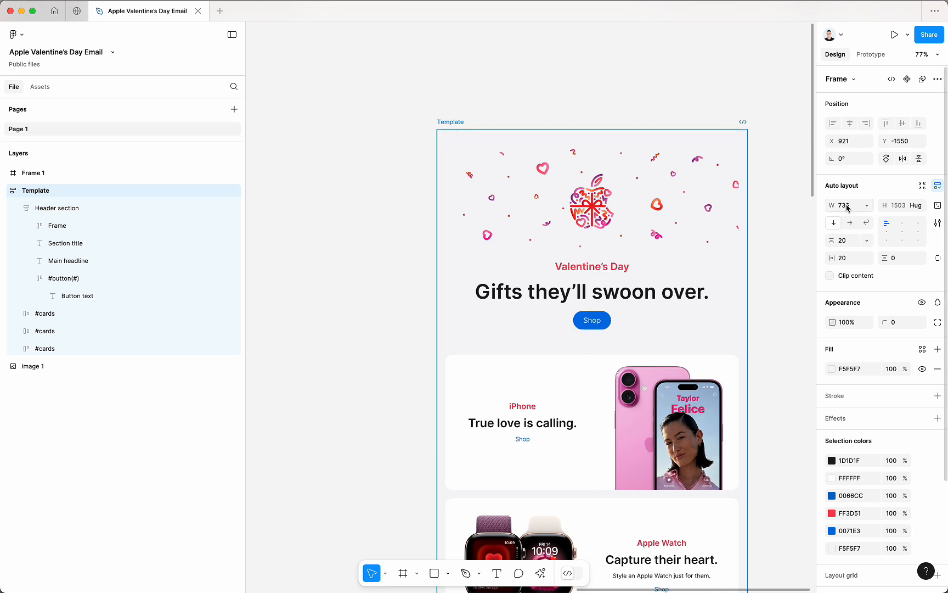
pyautogui.scroll(-2, 610, 264)
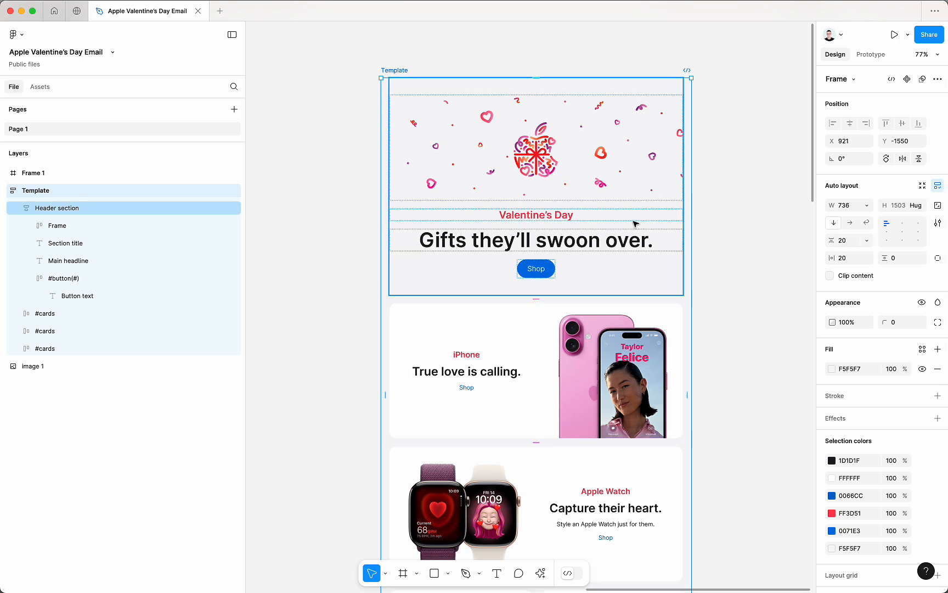
pyautogui.hscroll(-2, 634, 223)
pyautogui.scroll(1, 634, 223)
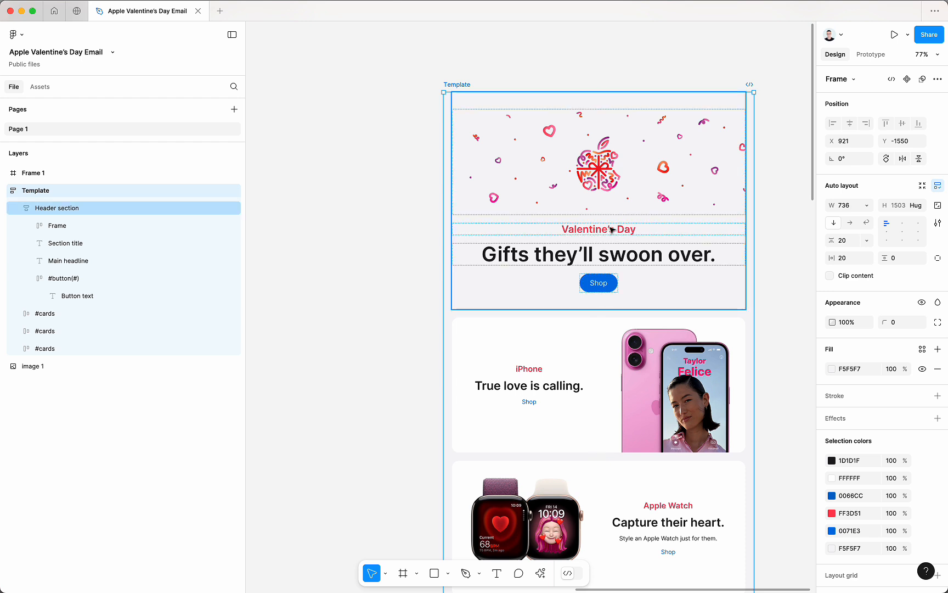
pyautogui.click(612, 230)
pyautogui.hscroll(2, 603, 225)
pyautogui.scroll(1, 604, 225)
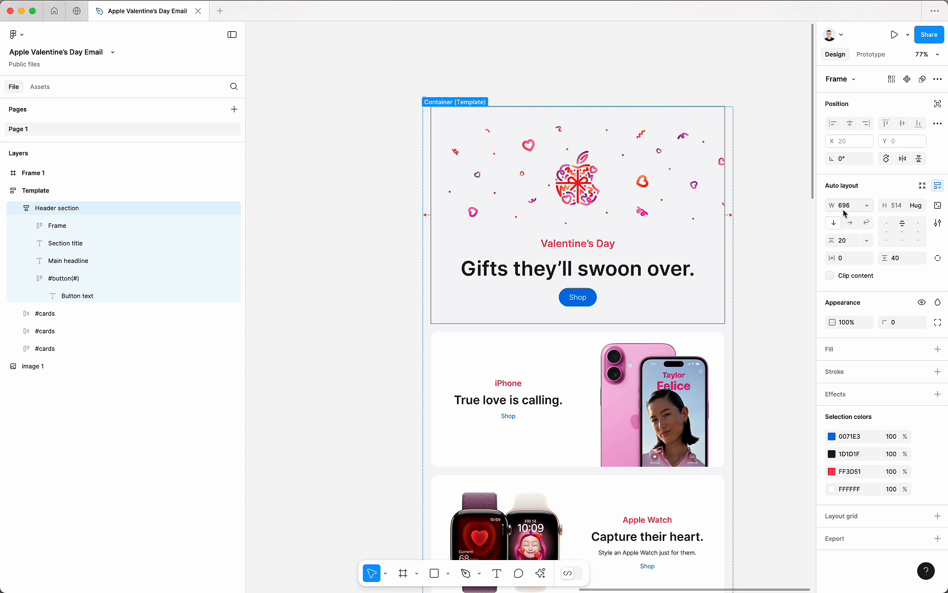
pyautogui.hscroll(-2, 715, 250)
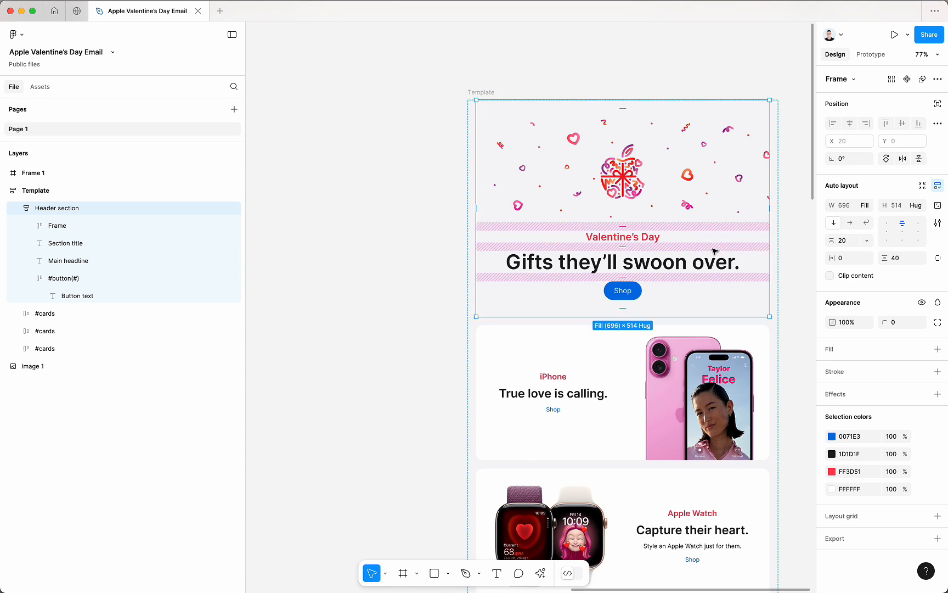
# Copy the header's image frame and section title onto the empty canvas beside the template, the title at about X 139, Y -1212
pyautogui.doubleClick(626, 187)
pyautogui.hscroll(-3, 626, 187)
pyautogui.moveTo(662, 178); pyautogui.dragTo(314, 177)
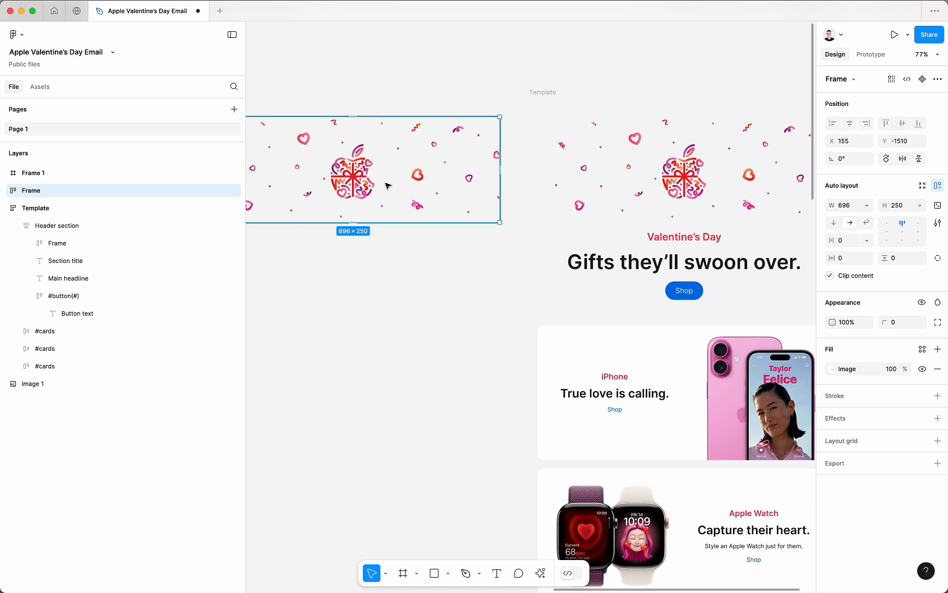
pyautogui.doubleClick(686, 234)
pyautogui.moveTo(567, 237); pyautogui.dragTo(365, 247)
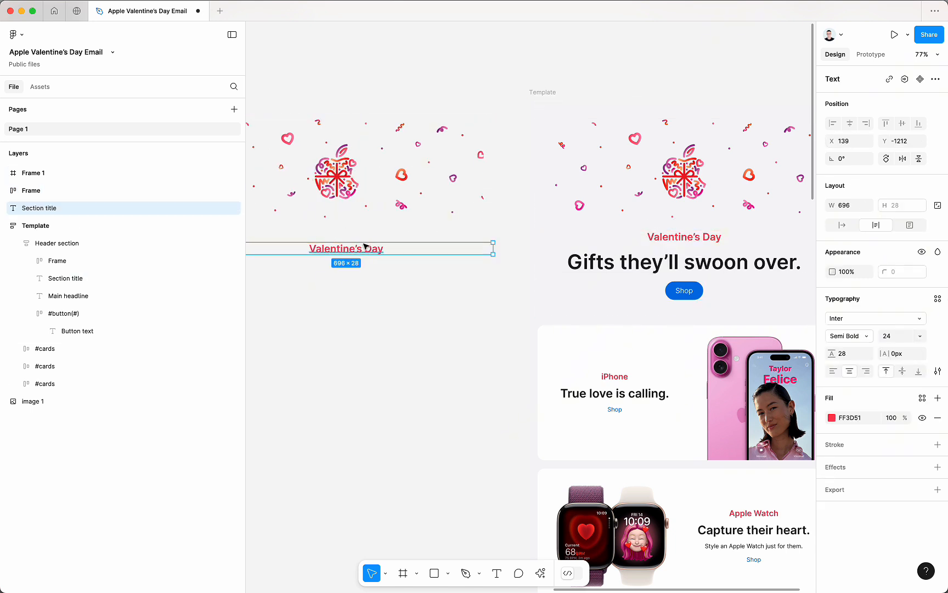
# Copy the main headline and the #button(#) frame below the copied title, the button at about X 423, Y -1009
pyautogui.doubleClick(659, 263)
pyautogui.moveTo(660, 262); pyautogui.dragTo(321, 283)
pyautogui.keyDown('super'); pyautogui.click(684, 292); pyautogui.keyUp('super')
pyautogui.hotkey('shift', 'Return')
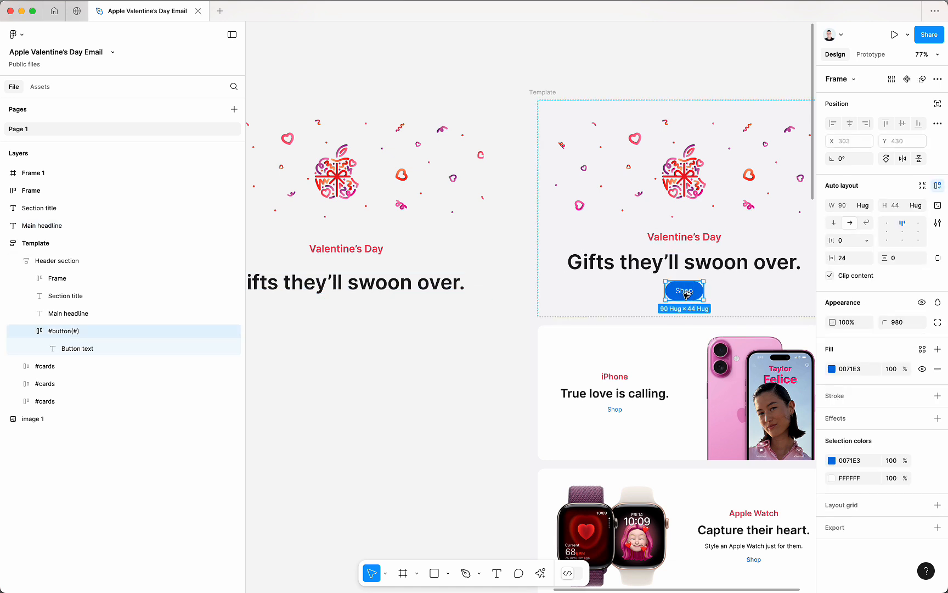
pyautogui.moveTo(685, 295); pyautogui.dragTo(335, 337)
pyautogui.scroll(5, 337, 340)
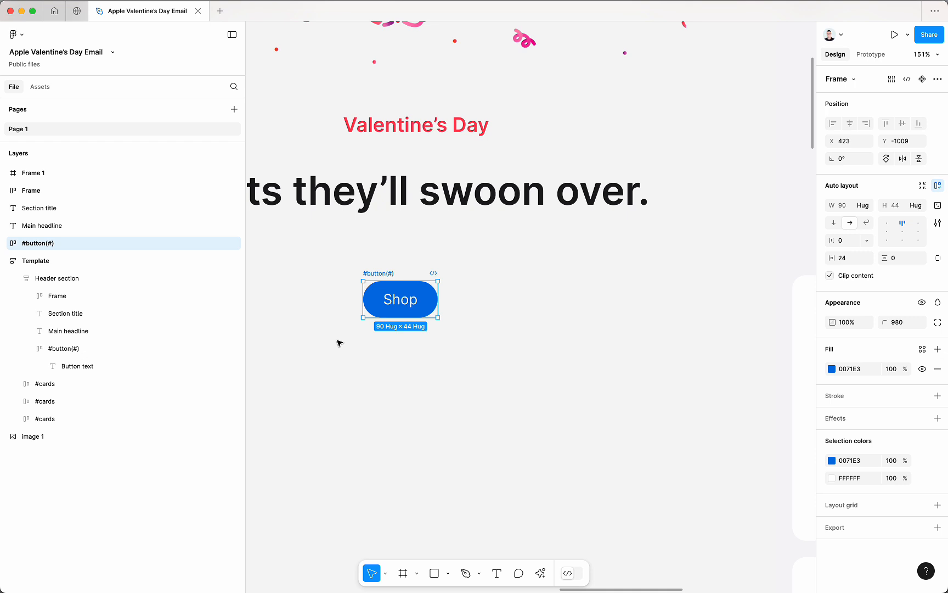
pyautogui.click(474, 388)
pyautogui.scroll(-5, 475, 388)
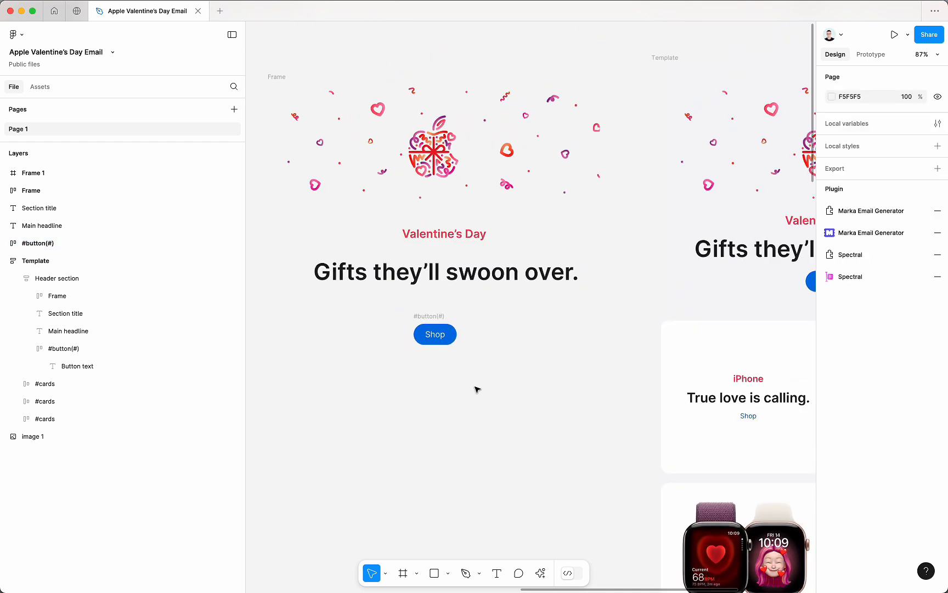
# Run the Marka Email Generator plugin and place its Products template on the empty canvas above the existing frames
pyautogui.scroll(-3, 476, 388)
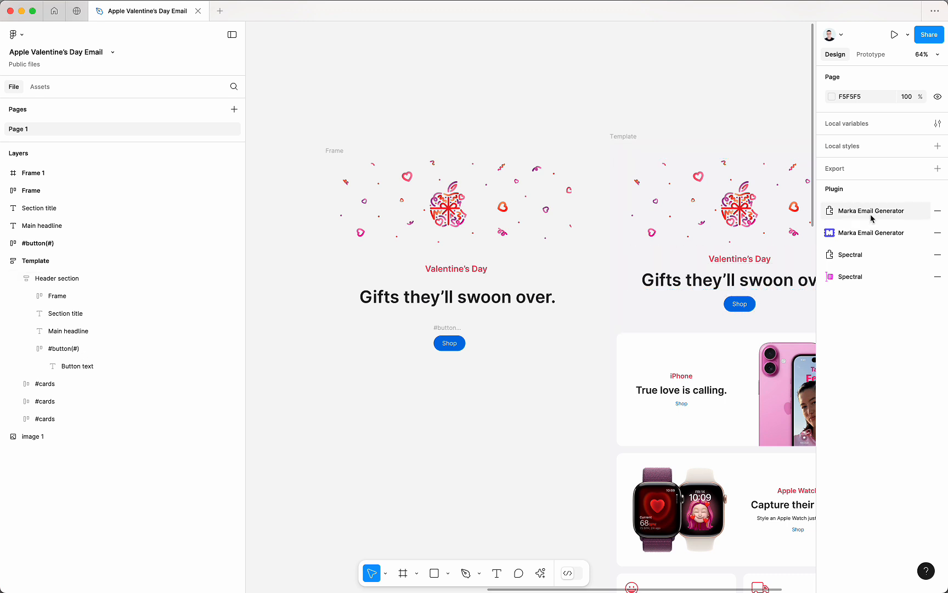
pyautogui.click(868, 233)
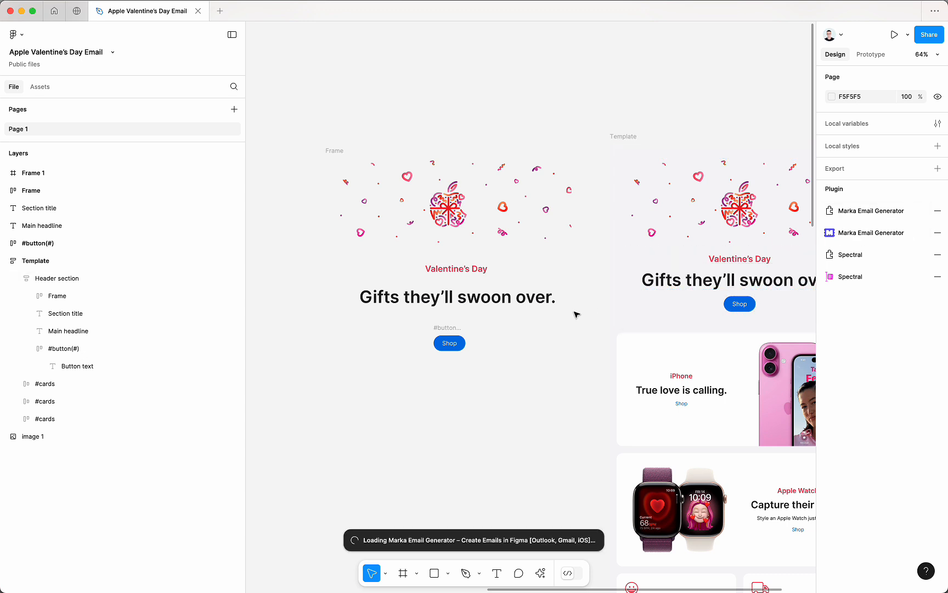
pyautogui.scroll(10, 575, 313)
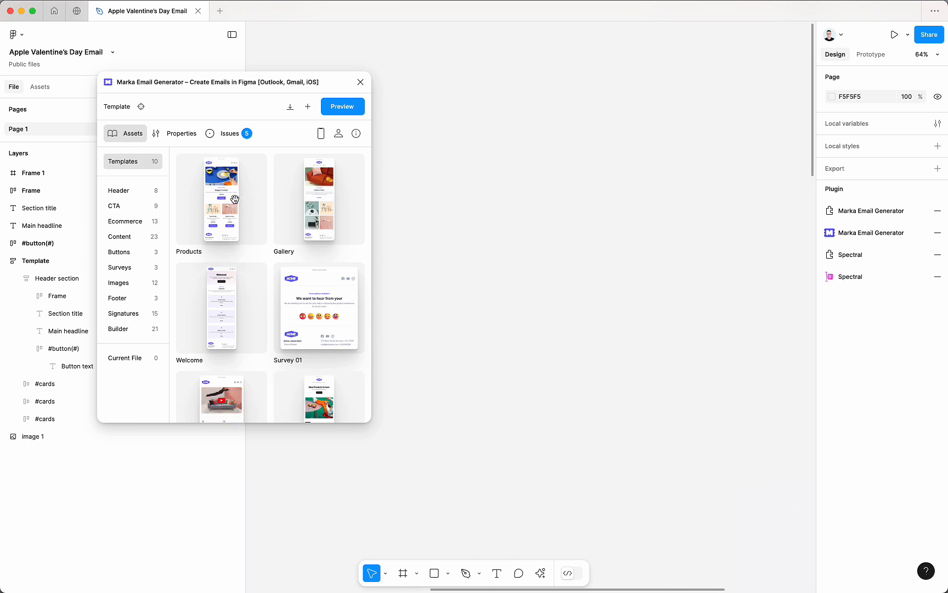
pyautogui.moveTo(244, 197); pyautogui.dragTo(581, 227)
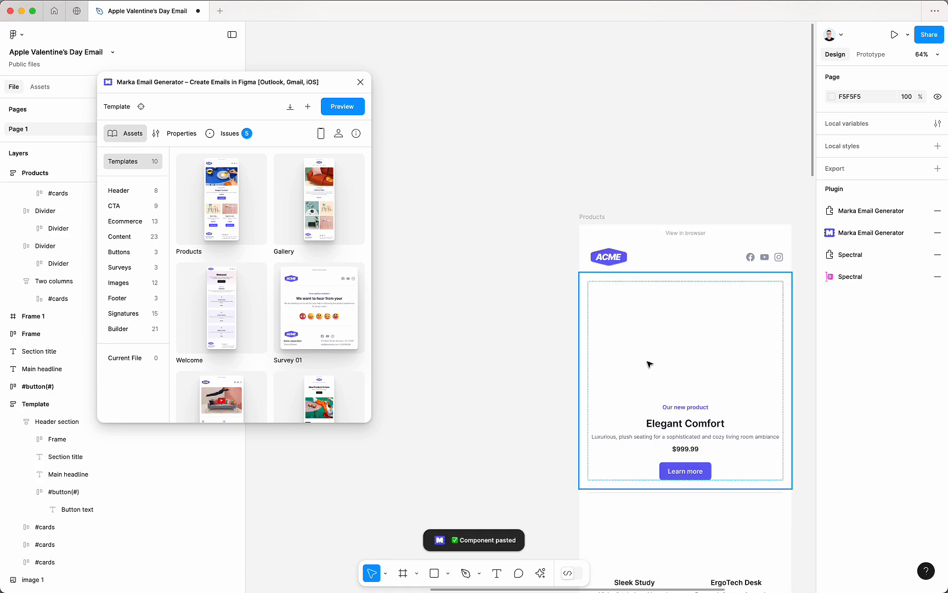
# Copy the Learn more button from the Elegant Comfort item of the Products template onto the empty canvas at about X 110, Y -1810
pyautogui.keyDown('super'); pyautogui.click(649, 320); pyautogui.keyUp('super')
pyautogui.hotkey('shift', 'Return')
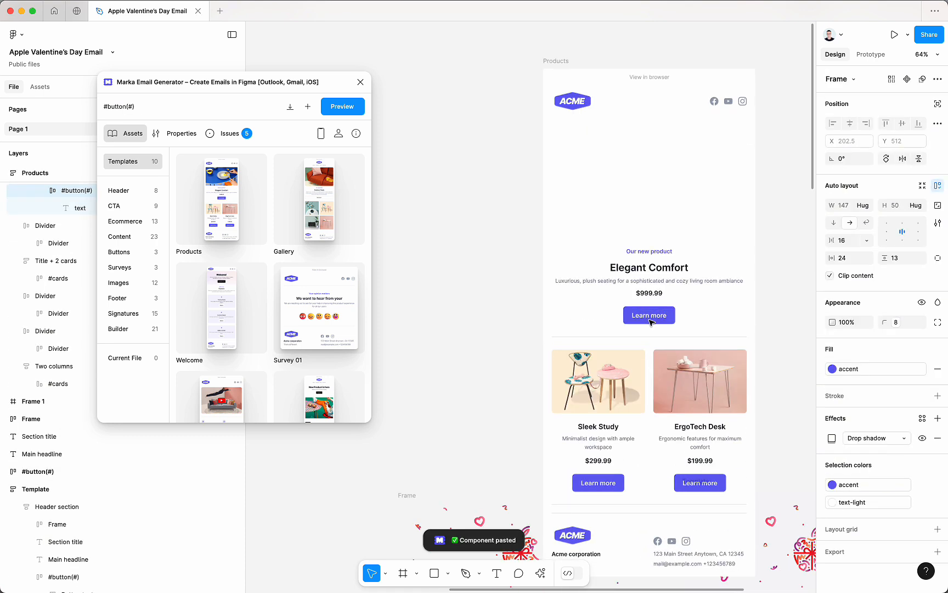
pyautogui.click(651, 320)
pyautogui.moveTo(651, 319); pyautogui.dragTo(420, 405)
pyautogui.scroll(-4, 426, 415)
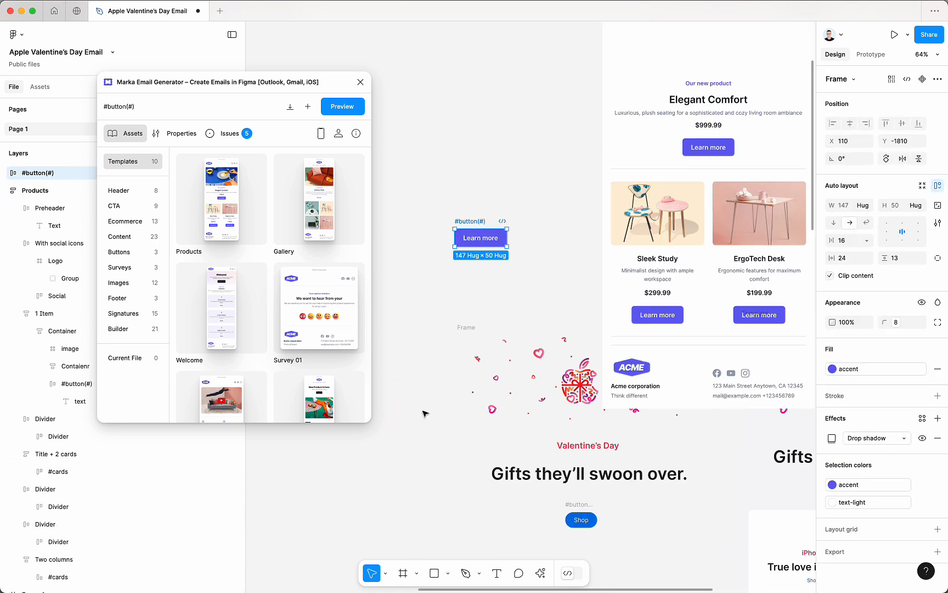
# Move the Products template farther up and away, and place the copied Learn more button level with the Shop button at X 117, Y -1009
pyautogui.scroll(-5, 538, 264)
pyautogui.moveTo(556, 112); pyautogui.dragTo(673, 33)
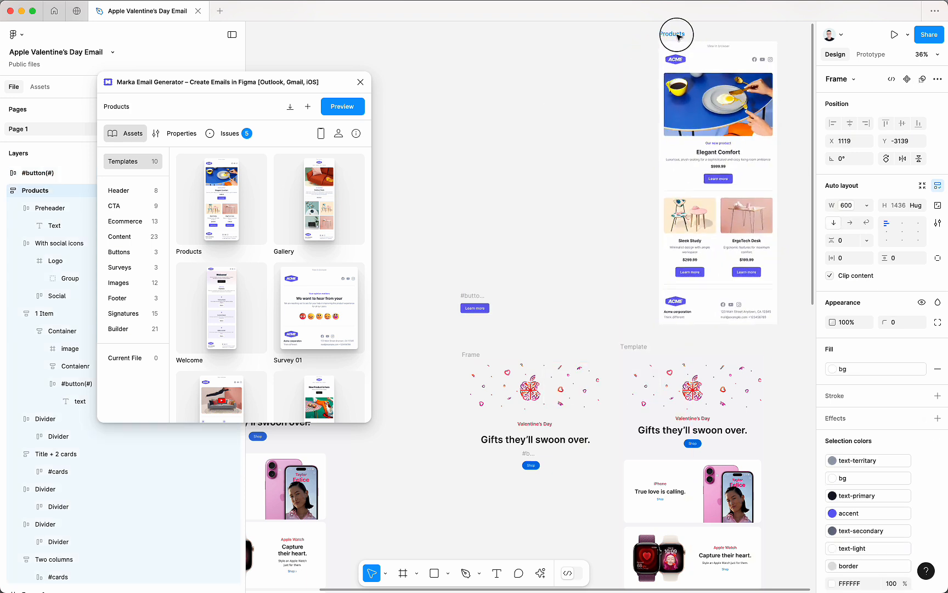
pyautogui.click(475, 306)
pyautogui.scroll(5, 437, 451)
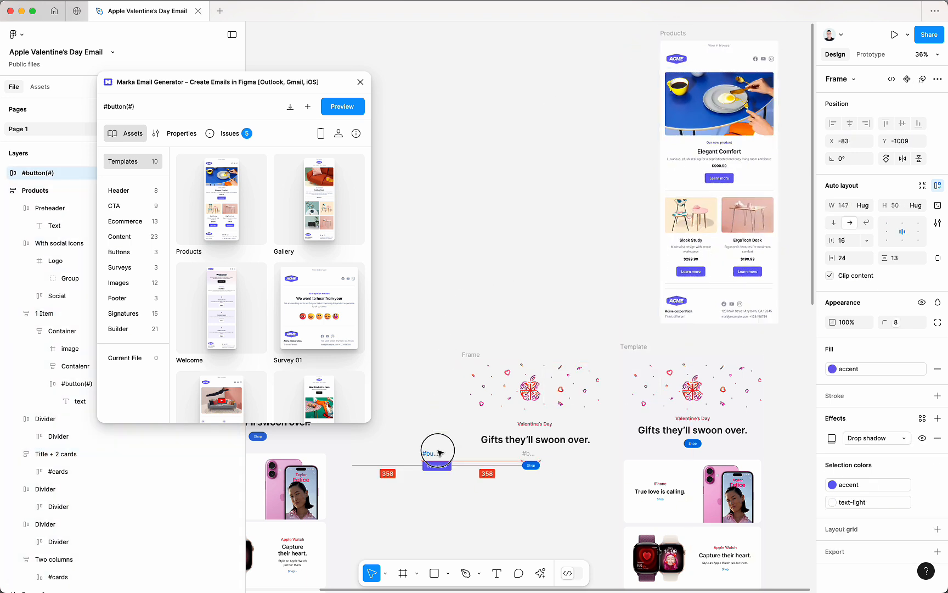
pyautogui.moveTo(417, 389); pyautogui.dragTo(507, 392)
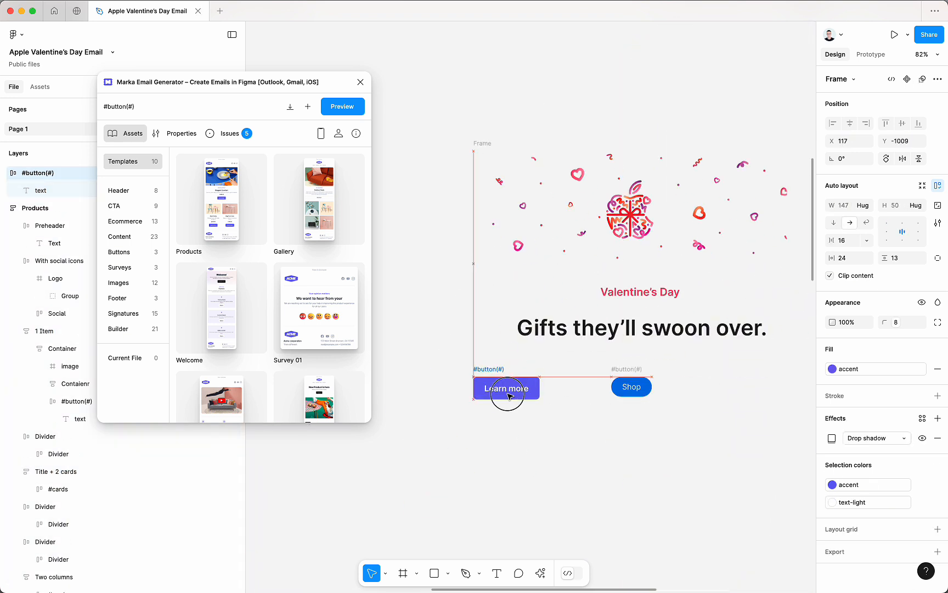
pyautogui.scroll(4, 507, 391)
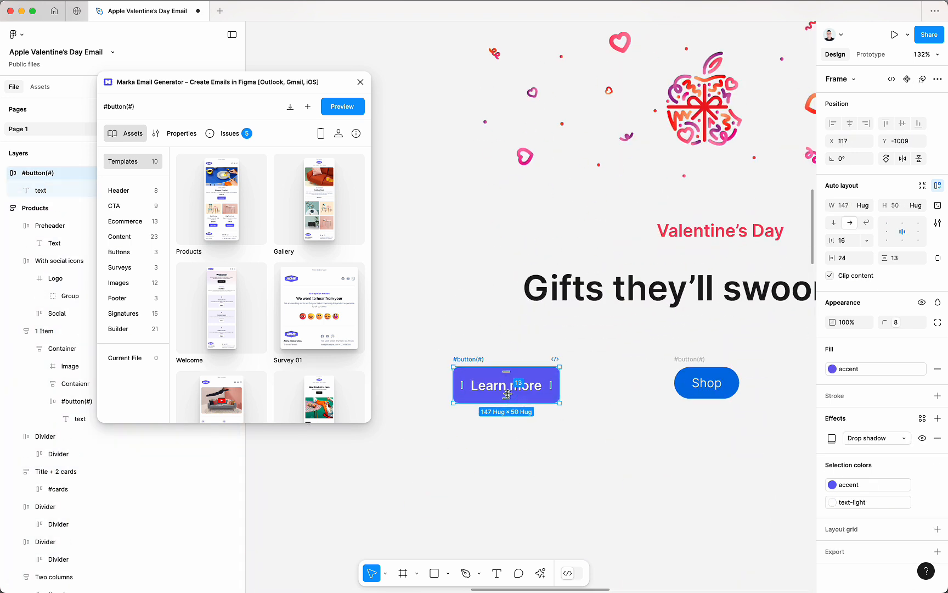
# Compare the text settings of the Shop and Learn more labels and set the Learn more font size to 17
pyautogui.doubleClick(701, 370)
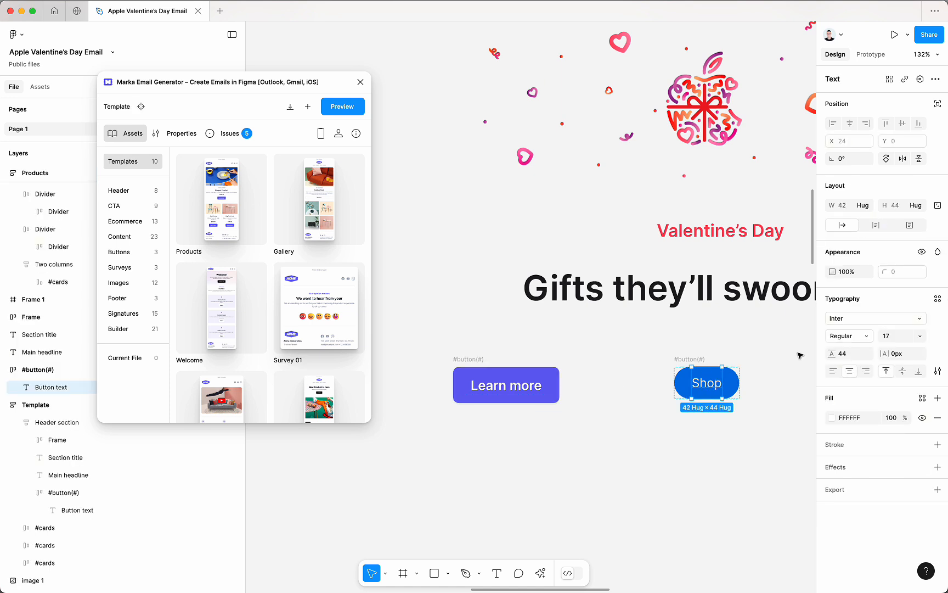
pyautogui.doubleClick(516, 387)
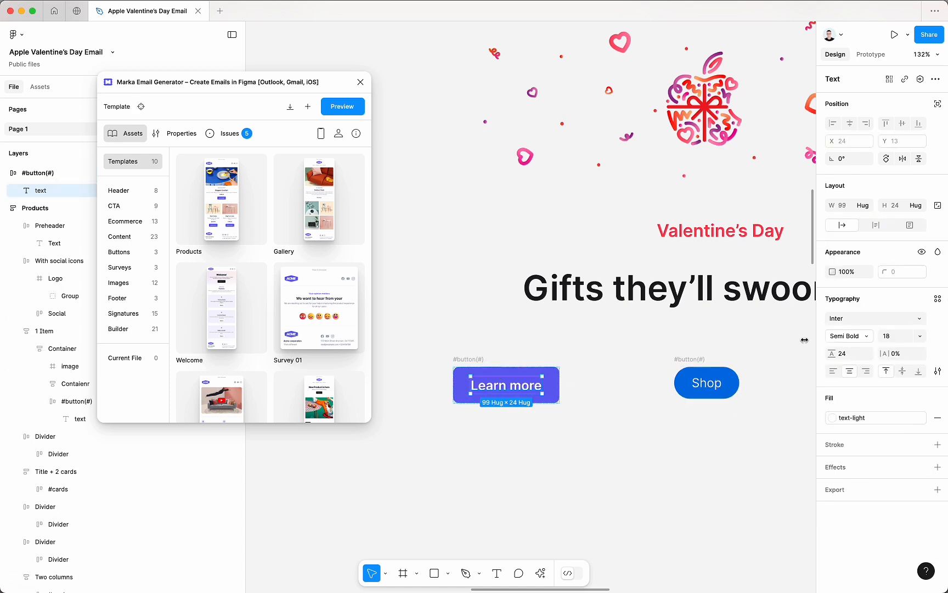
pyautogui.doubleClick(703, 384)
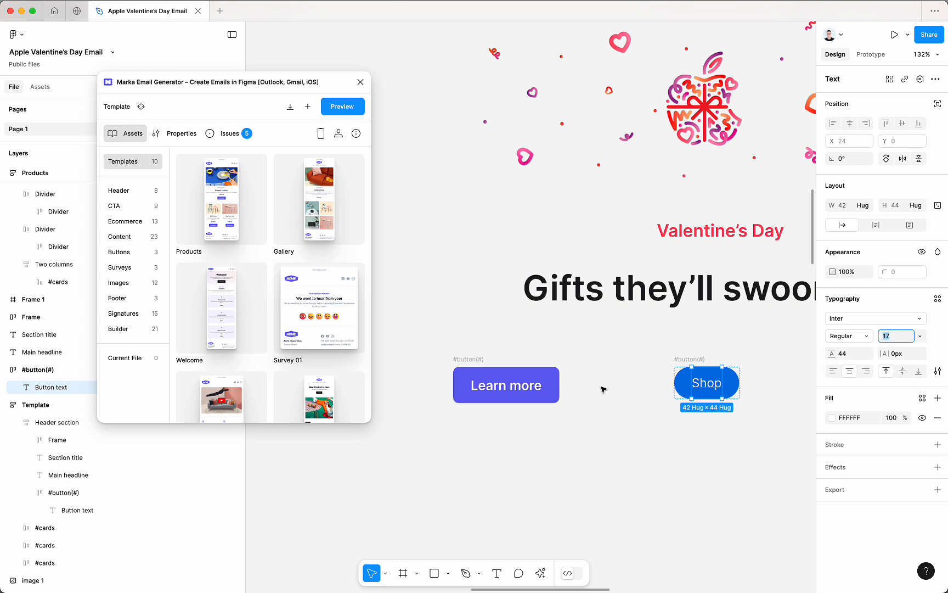
pyautogui.doubleClick(530, 391)
pyautogui.click(899, 332)
pyautogui.write('17')
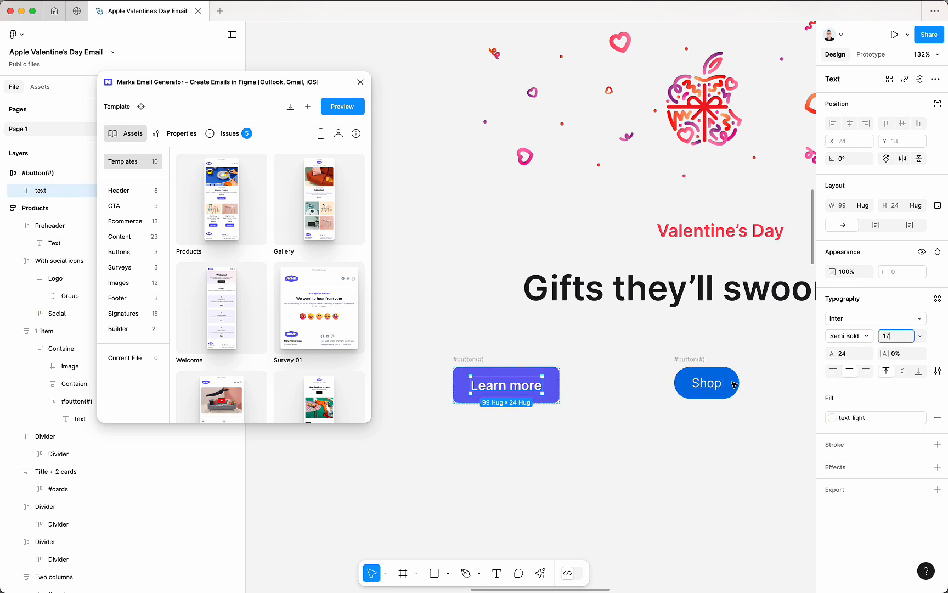
# Match the Learn more label's line height to the Shop label by setting it to 44
pyautogui.doubleClick(732, 384)
pyautogui.click(858, 358)
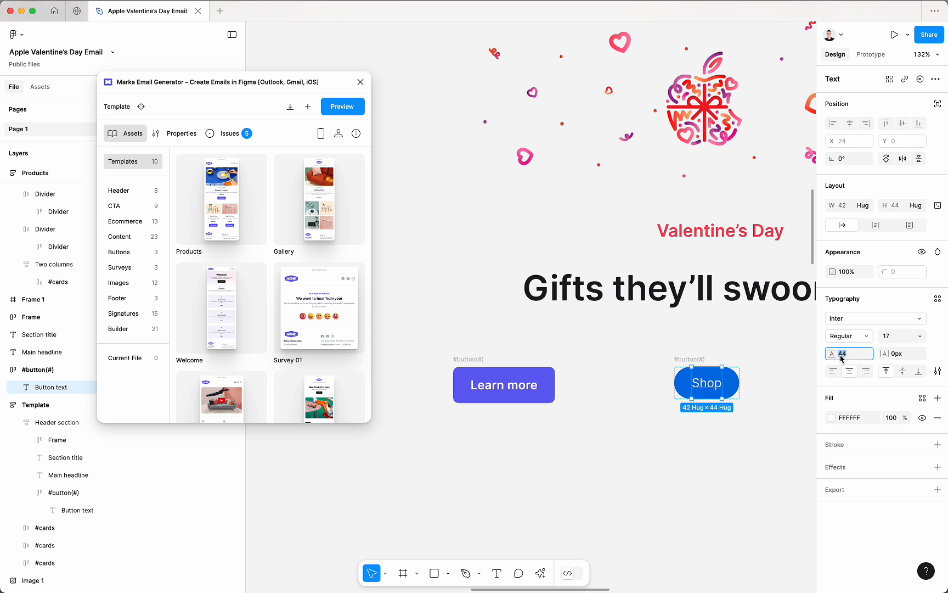
pyautogui.doubleClick(521, 386)
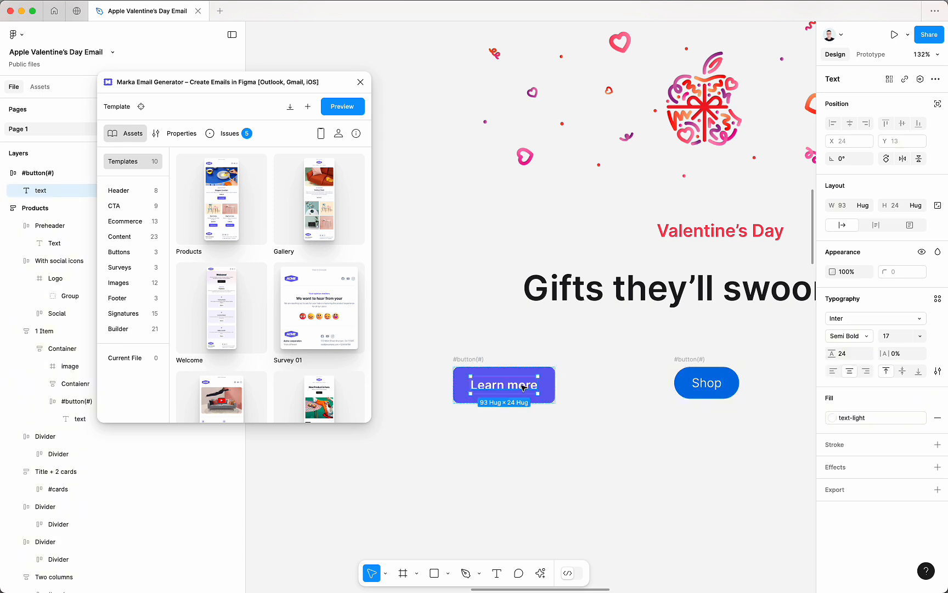
pyautogui.click(841, 354)
pyautogui.write('44')
pyautogui.press('Return')
pyautogui.press('Escape')
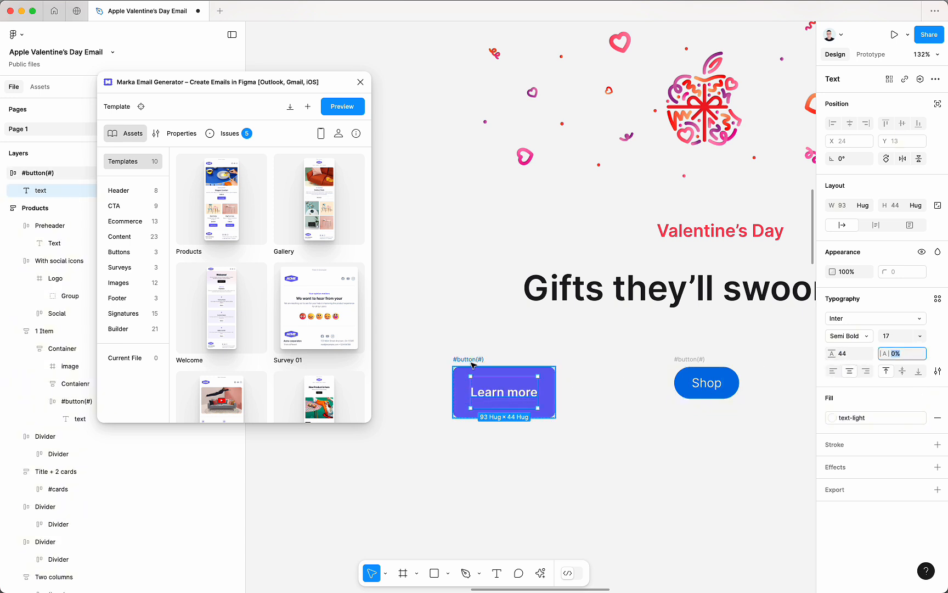
# Fill the Learn more button with the Shop button's blue 0071E3 and raise its corner radius to 42
pyautogui.press('i')
pyautogui.click(686, 376)
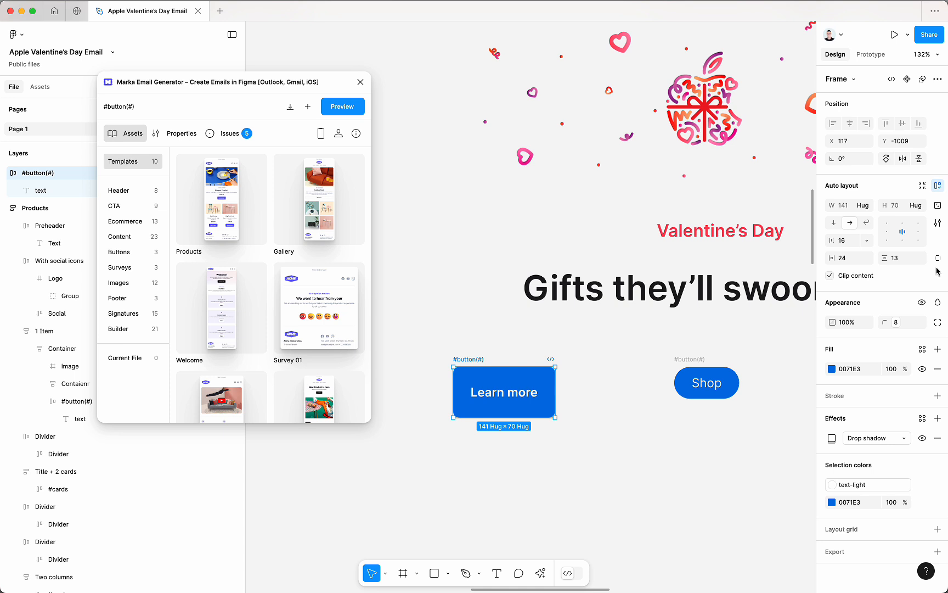
pyautogui.click(905, 324)
pyautogui.press('BackSpace')
pyautogui.write('9')
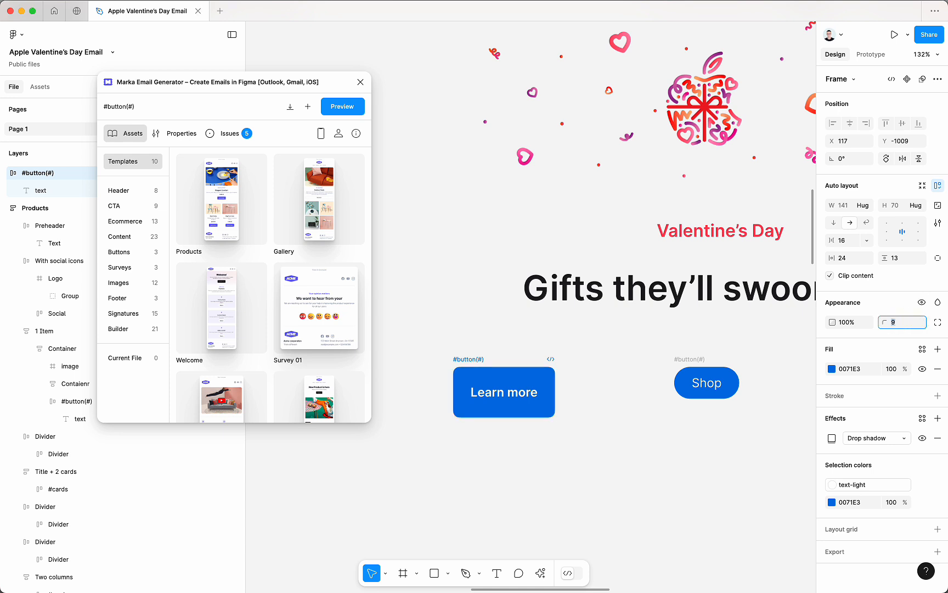
pyautogui.press('Up')
pyautogui.press('Up')
pyautogui.press('Up')
pyautogui.press('Up')
pyautogui.press('Up')
pyautogui.press('Up')
pyautogui.press('Up')
pyautogui.press('Up')
pyautogui.press('Up')
pyautogui.press('Up')
pyautogui.press('Up')
pyautogui.press('Up')
pyautogui.press('Up')
pyautogui.press('Up')
pyautogui.press('Up')
pyautogui.press('Up')
pyautogui.press('Up')
pyautogui.press('Up')
pyautogui.press('Up')
pyautogui.press('Up')
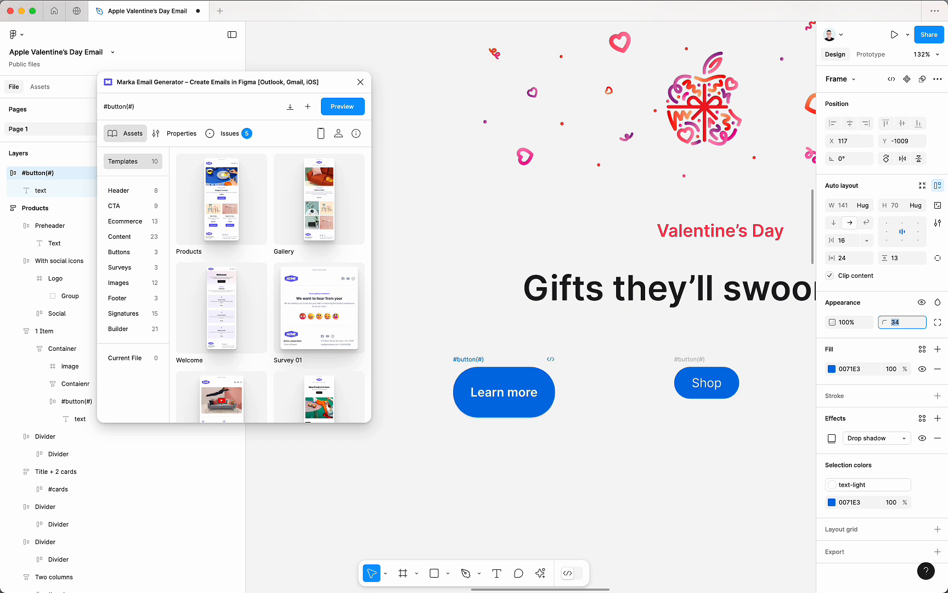
# Match the Learn more button's spacing to the Shop button: gap 0, horizontal padding 24 and vertical padding 0
pyautogui.click(713, 421)
pyautogui.click(707, 363)
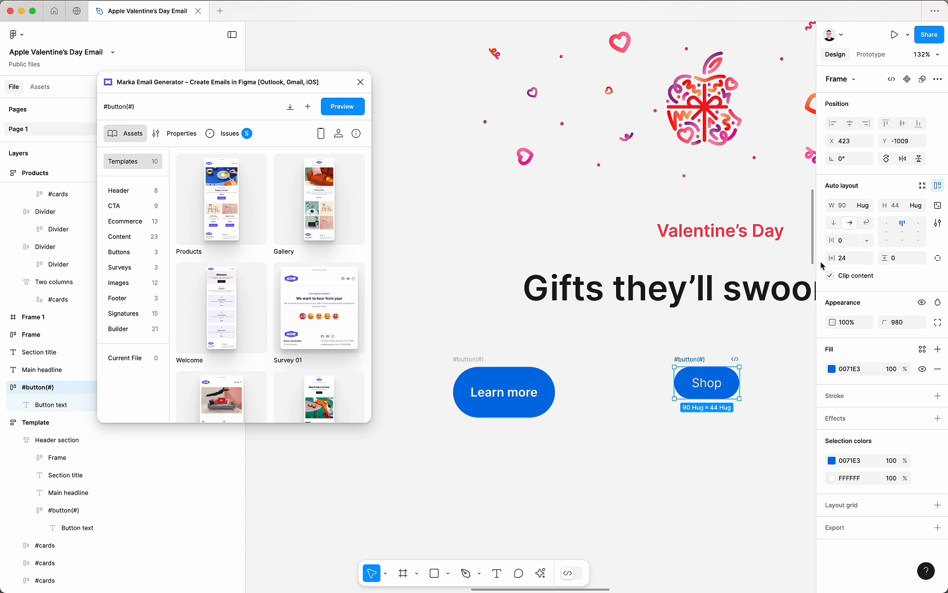
pyautogui.click(481, 378)
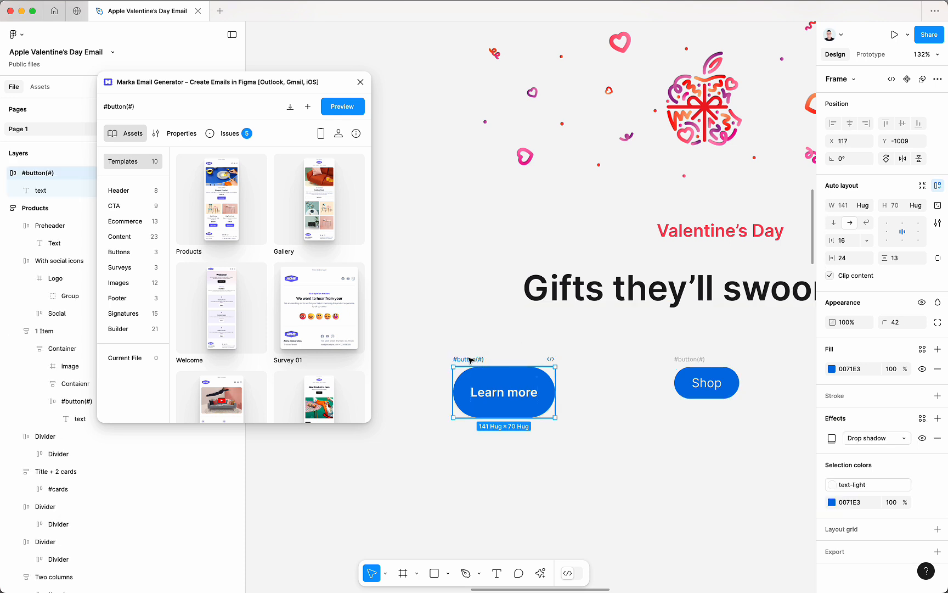
pyautogui.click(852, 247)
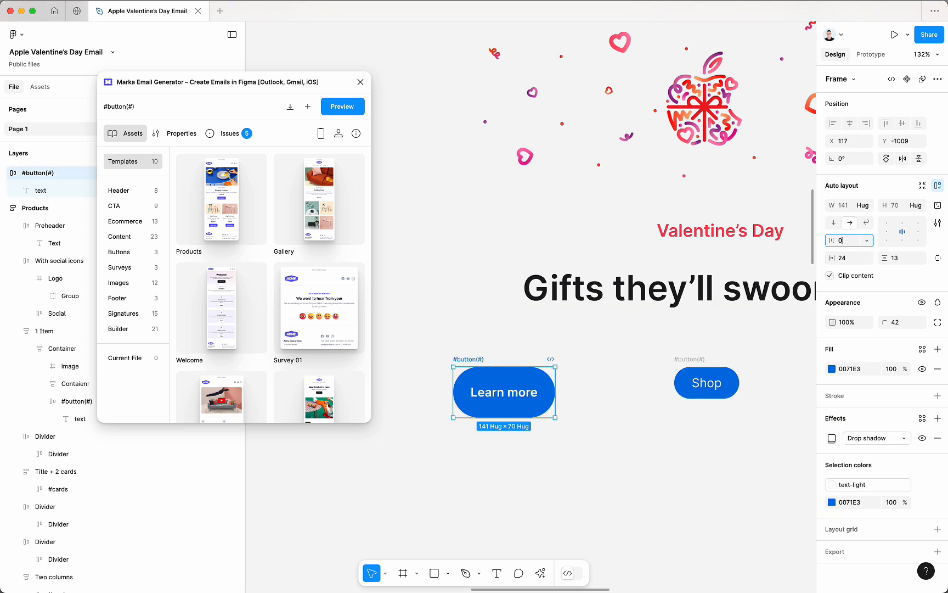
pyautogui.write('0')
pyautogui.press('Tab')
pyautogui.write('0')
pyautogui.press('Tab')
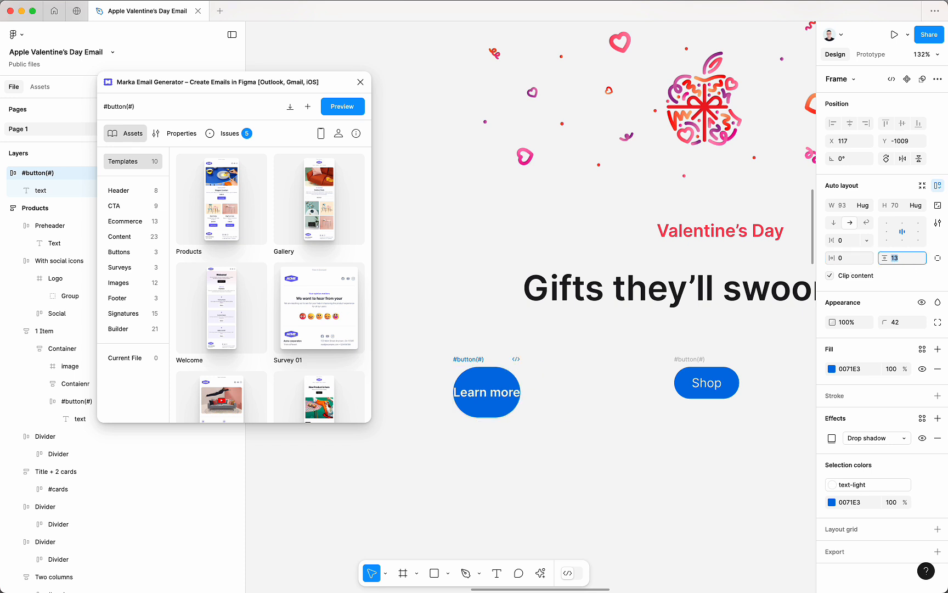
pyautogui.click(894, 257)
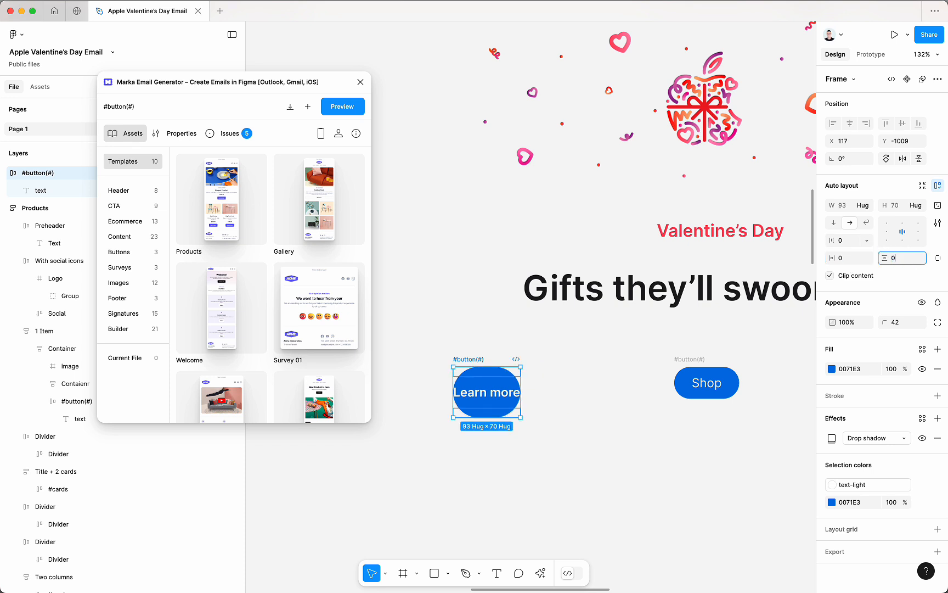
pyautogui.write('0')
pyautogui.press('Return')
pyautogui.click(843, 262)
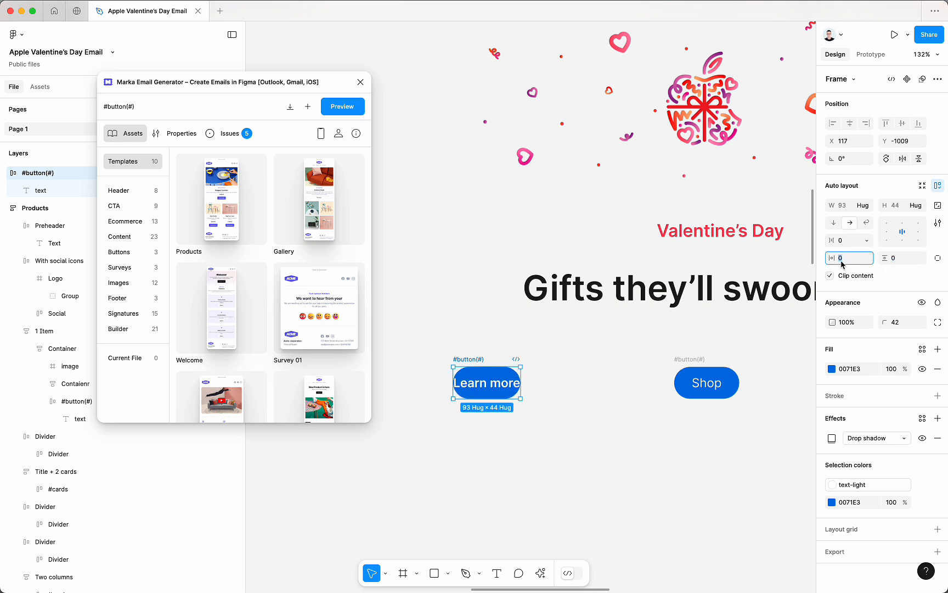
pyautogui.press('Tab')
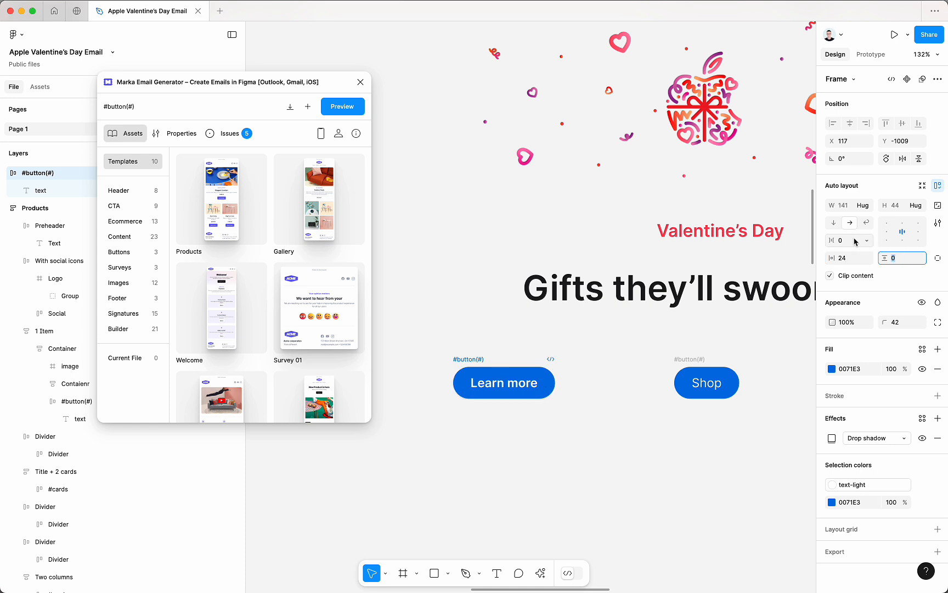
# Replace the Learn more label with Shop and bring both buttons close together below the headline, the original at about X 384, Y -1013
pyautogui.doubleClick(708, 383)
pyautogui.hotkey('ctrl', 'c')
pyautogui.doubleClick(504, 383)
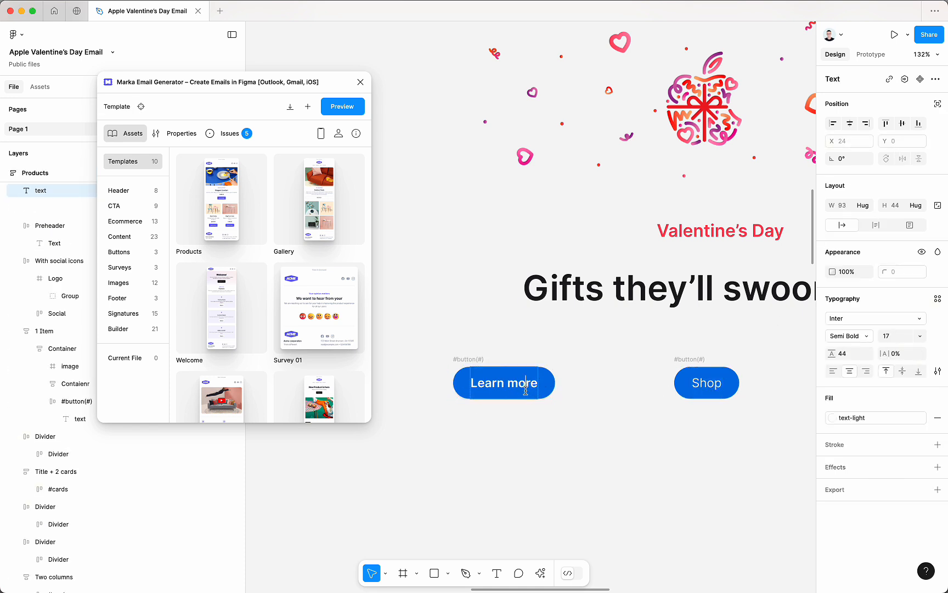
pyautogui.press('Return')
pyautogui.hotkey('ctrl', 'v')
pyautogui.press('Escape')
pyautogui.click(658, 366)
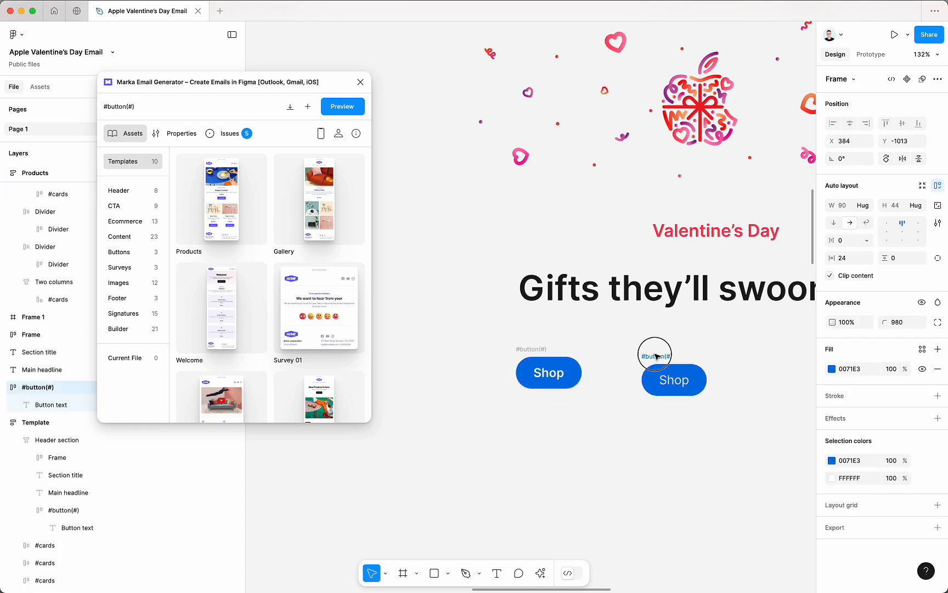
pyautogui.scroll(-2, 689, 404)
pyautogui.scroll(3, 688, 405)
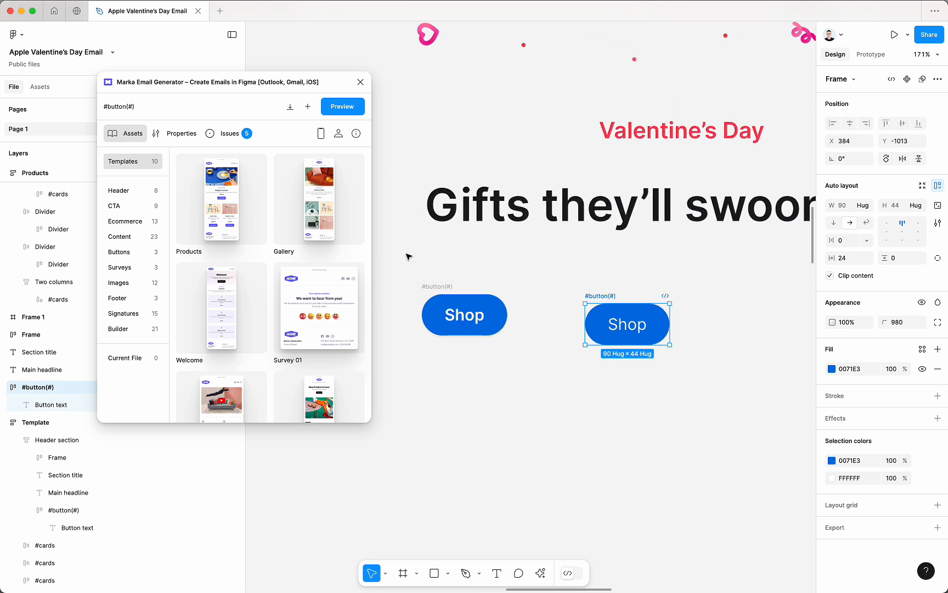
# Test how the rebuilt button resizes by adding a few extra characters after Shop and removing them again
pyautogui.click(436, 287)
pyautogui.doubleClick(475, 318)
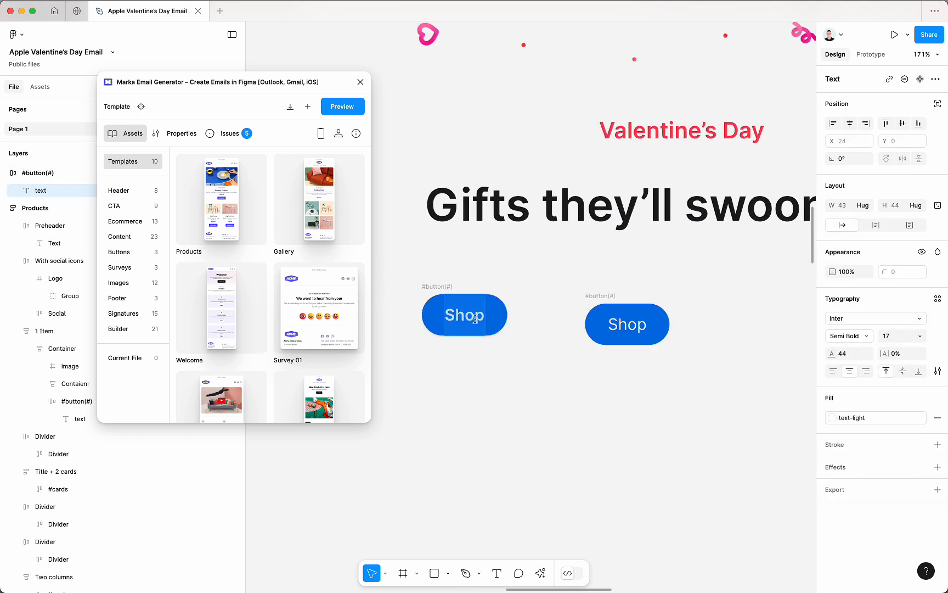
pyautogui.write('dfsfsd')
pyautogui.press('BackSpace')
pyautogui.press('BackSpace')
pyautogui.press('BackSpace')
pyautogui.press('BackSpace')
pyautogui.press('BackSpace')
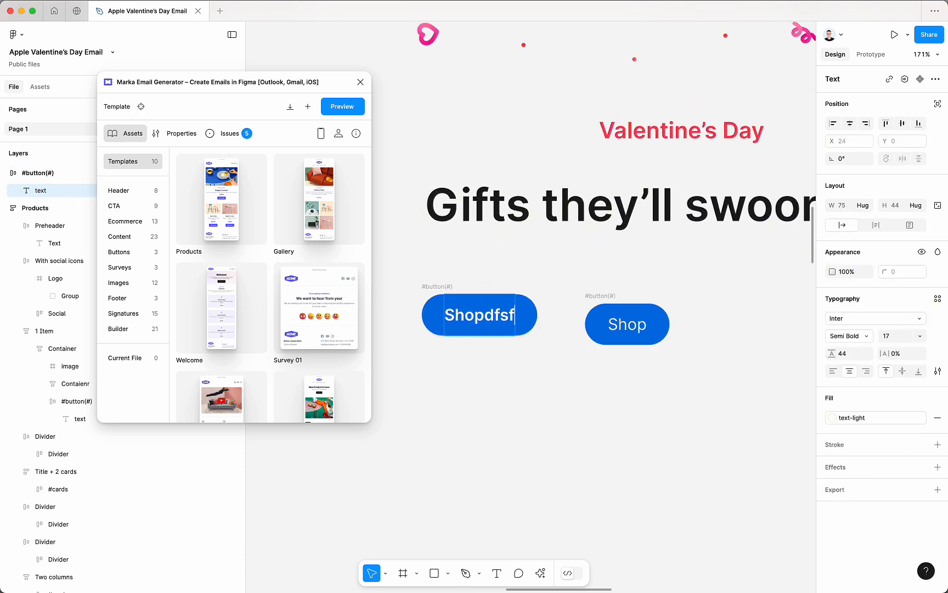
pyautogui.press('BackSpace')
pyautogui.press('Escape')
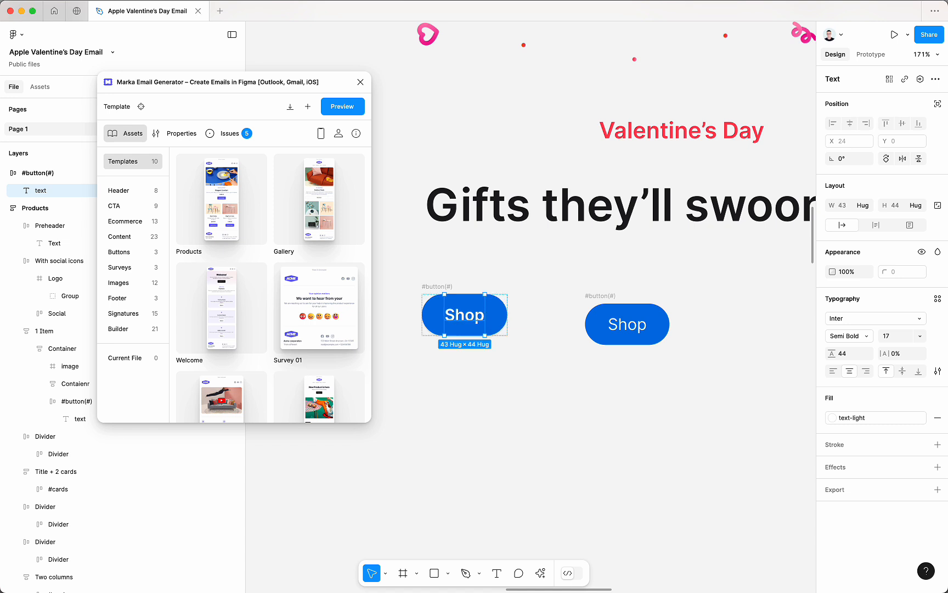
pyautogui.click(493, 380)
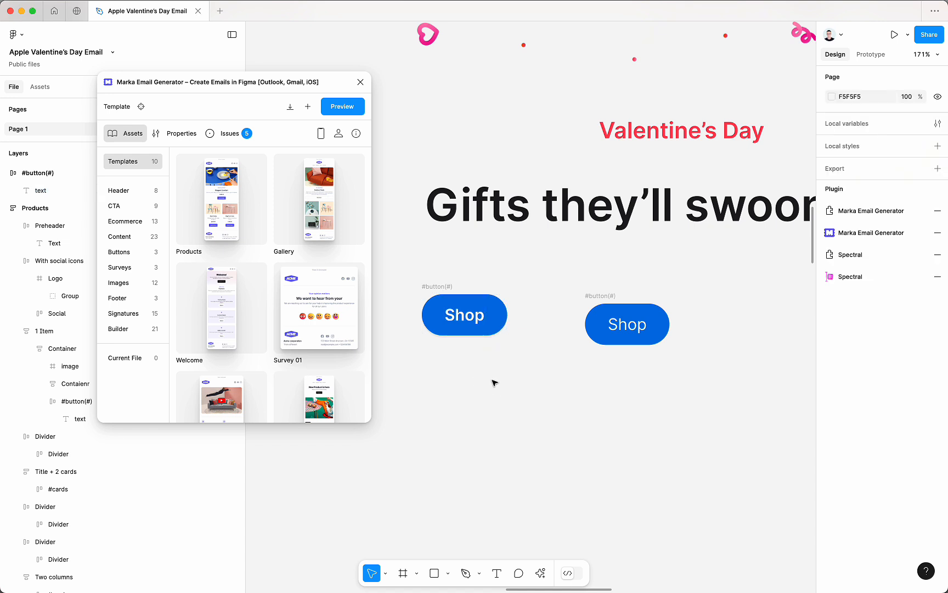
# Move the original Shop button away above the image frame and center the rebuilt Shop button below the headline
pyautogui.scroll(-5, 494, 383)
pyautogui.scroll(1, 494, 383)
pyautogui.scroll(-2, 591, 367)
pyautogui.click(591, 367)
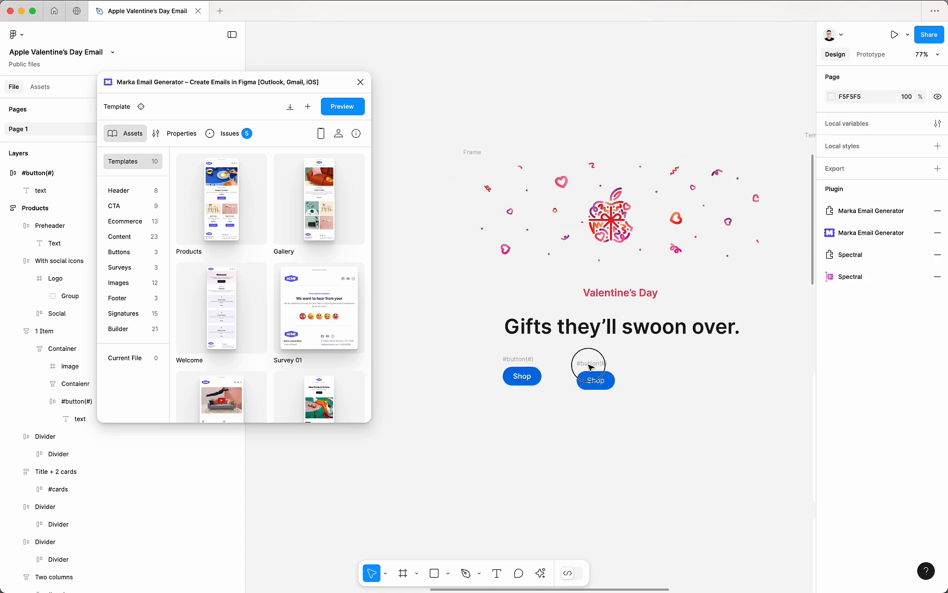
pyautogui.moveTo(589, 365); pyautogui.dragTo(408, 90)
pyautogui.hscroll(1, 592, 371)
pyautogui.moveTo(487, 360); pyautogui.dragTo(573, 356)
# Close the Marka plugin and wrap the image frame, section title, headline and rebuilt Shop button in one vertical auto layout frame
pyautogui.click(592, 325)
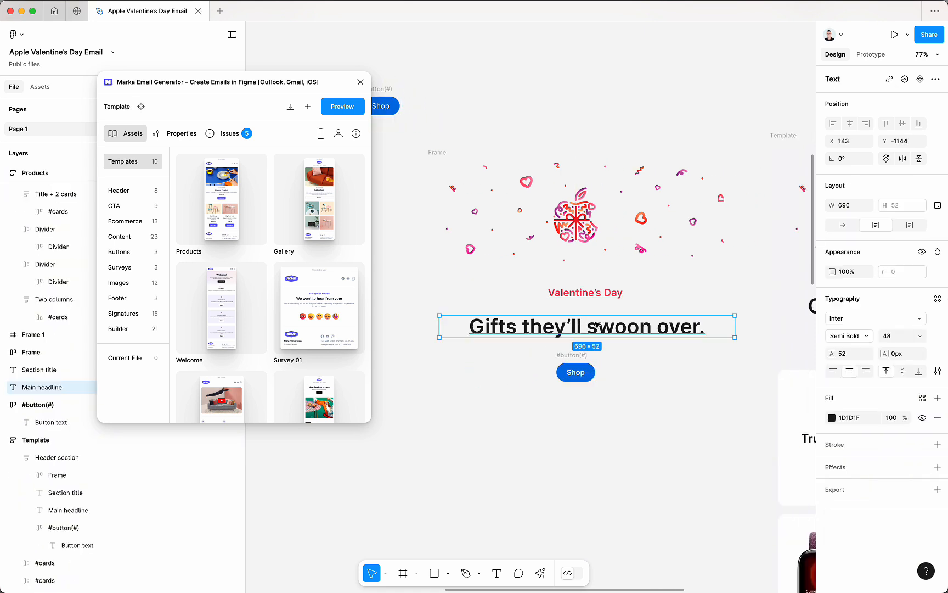
pyautogui.click(586, 295)
pyautogui.click(442, 149)
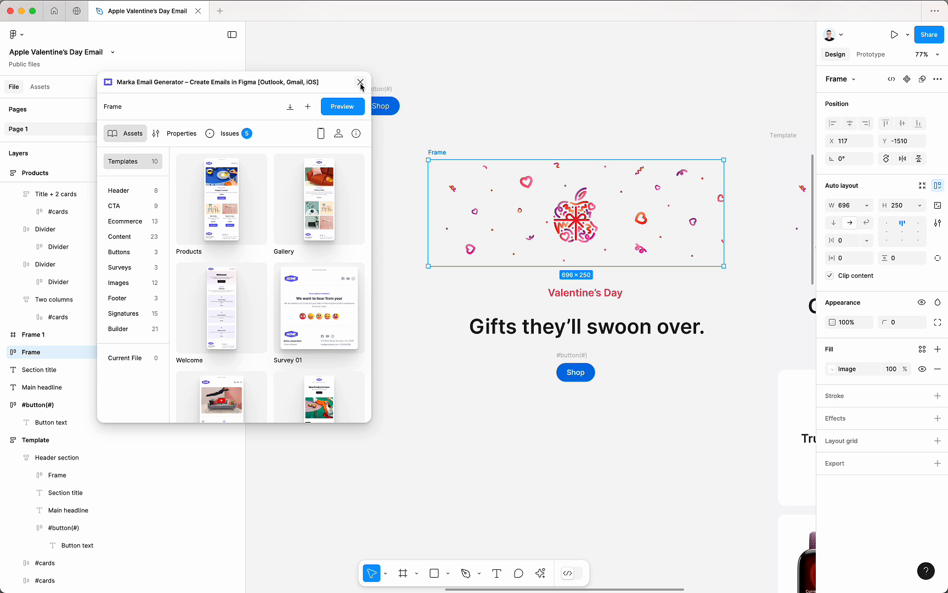
pyautogui.click(360, 84)
pyautogui.hscroll(3, 329, 170)
pyautogui.scroll(1, 329, 170)
pyautogui.moveTo(311, 169); pyautogui.dragTo(648, 459)
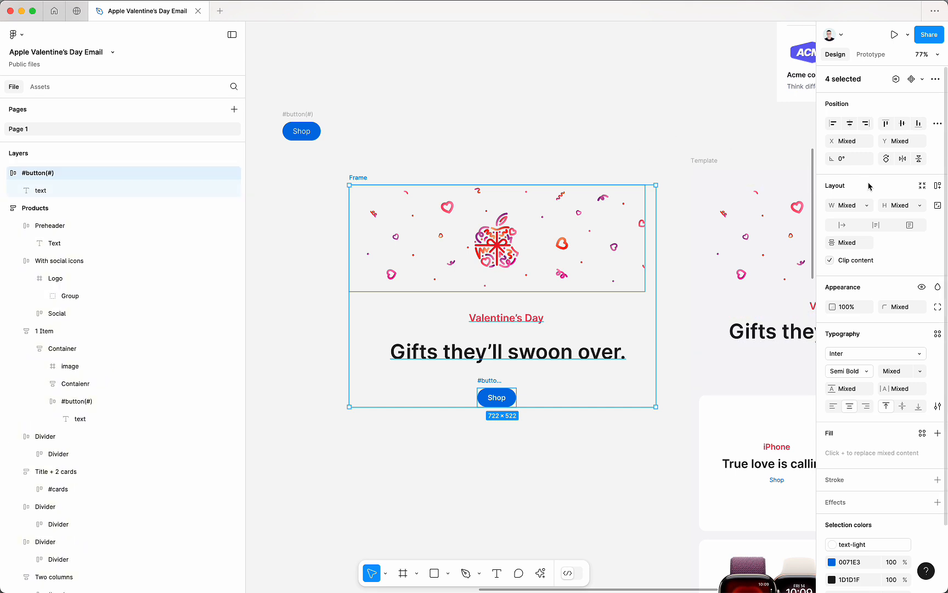
pyautogui.click(939, 188)
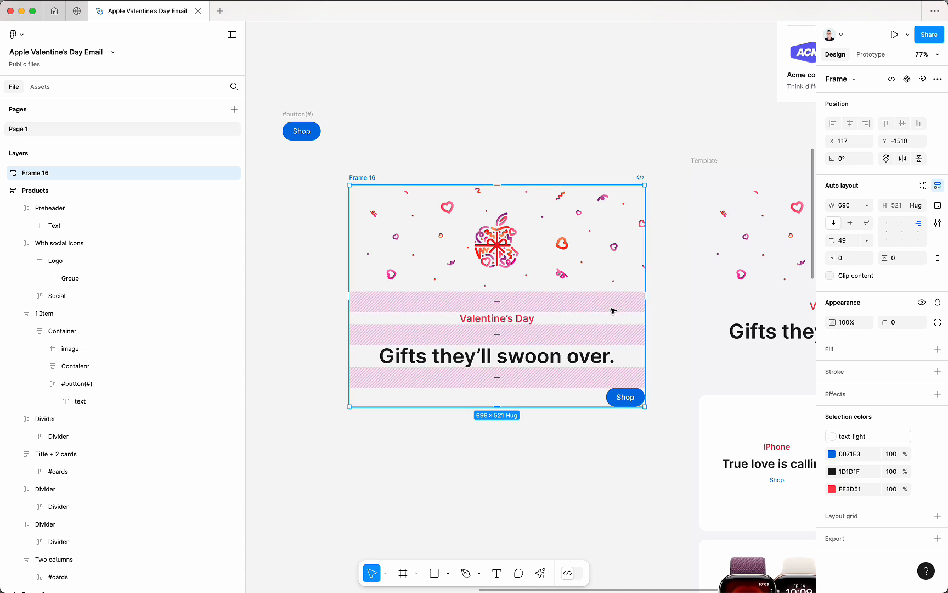
# Set the vertical gap between the items of the new auto layout header frame to 20
pyautogui.scroll(1, 609, 302)
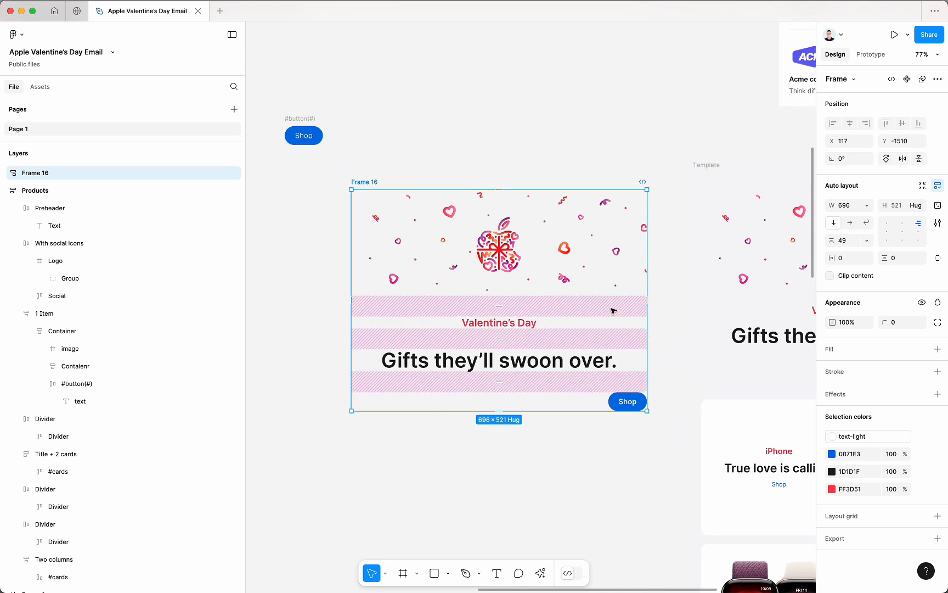
pyautogui.hscroll(5, 613, 310)
pyautogui.scroll(-3, 613, 311)
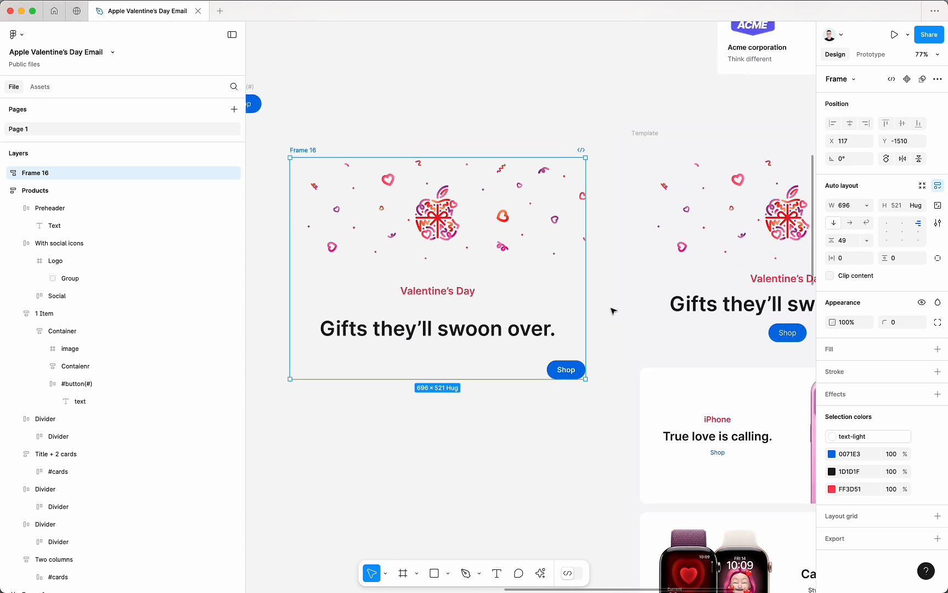
pyautogui.click(850, 244)
pyautogui.press('Down')
pyautogui.press('Down')
pyautogui.press('Down')
pyautogui.press('Down')
pyautogui.press('Down')
pyautogui.press('Down')
pyautogui.press('Down')
pyautogui.press('Down')
pyautogui.press('Down')
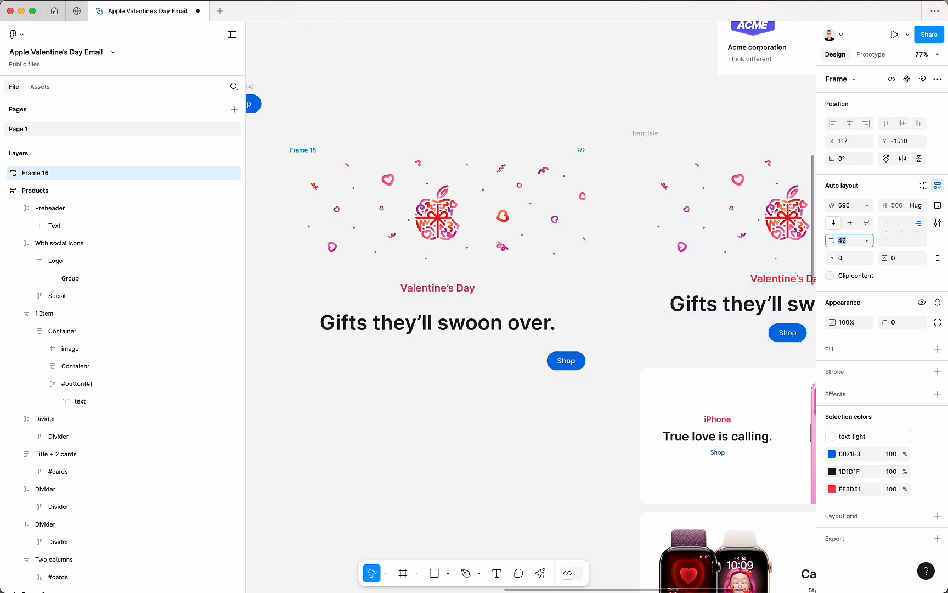
pyautogui.press('Down')
pyautogui.write('20')
pyautogui.press('Return')
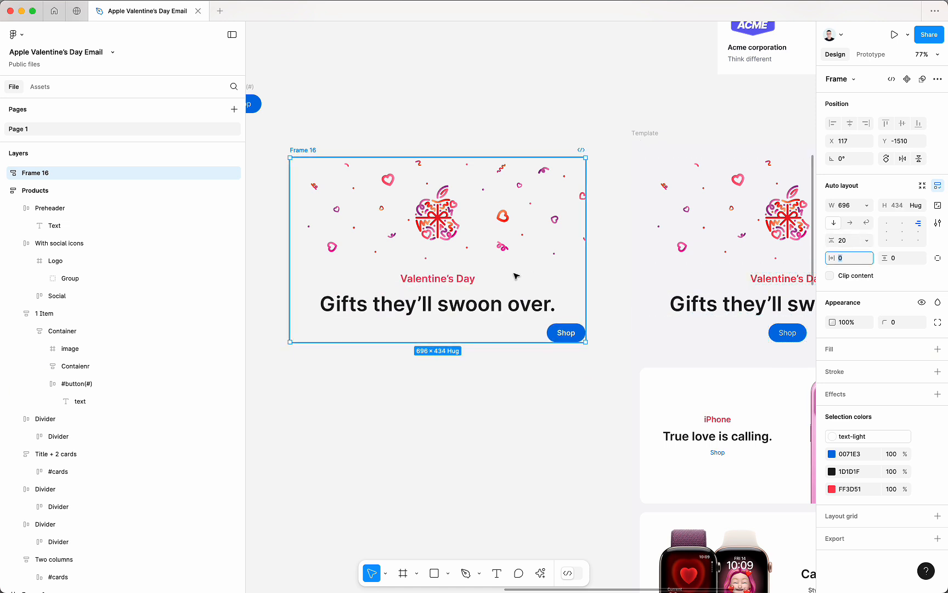
# Examine the new frame's text layers and button, and compare the auto layout settings of the template's Header section
pyautogui.click(439, 278)
pyautogui.click(468, 308)
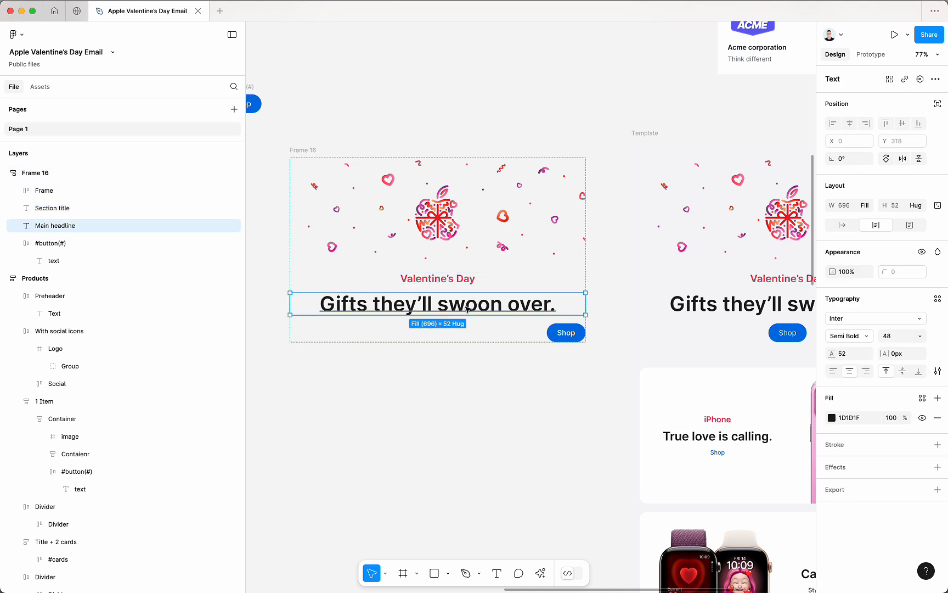
pyautogui.click(572, 333)
pyautogui.click(314, 151)
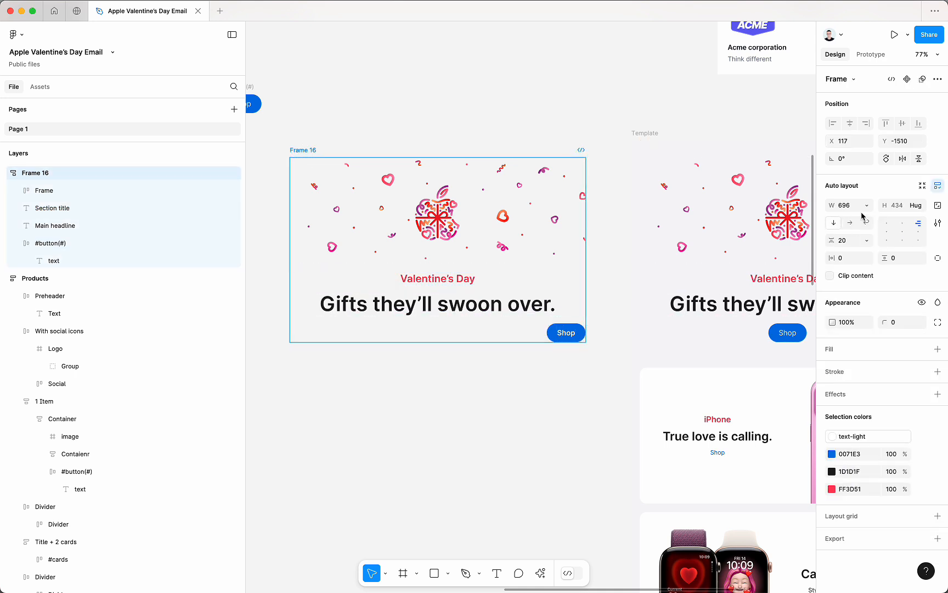
pyautogui.hscroll(-2, 689, 266)
pyautogui.scroll(-1, 690, 267)
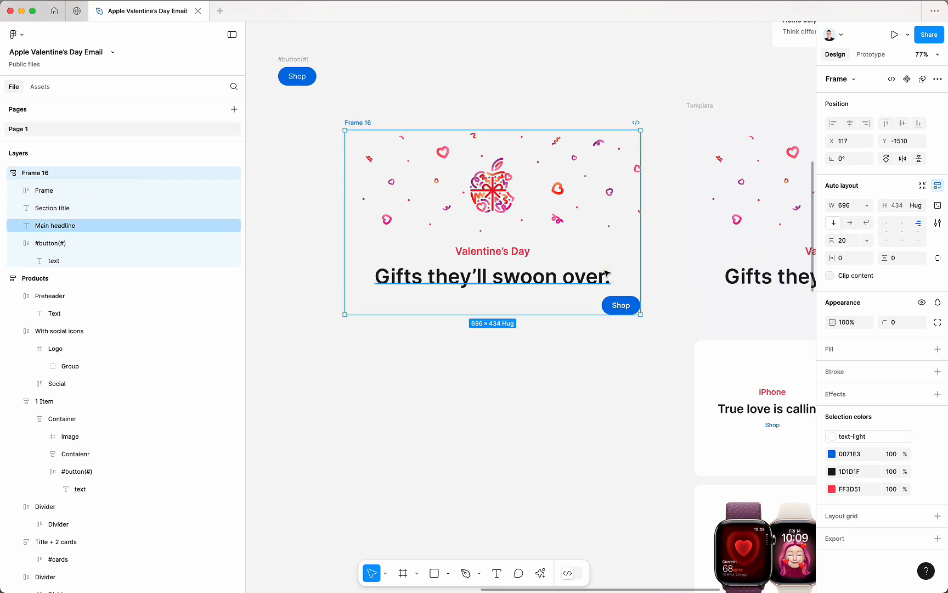
pyautogui.hscroll(5, 650, 237)
pyautogui.scroll(1, 651, 237)
pyautogui.doubleClick(651, 237)
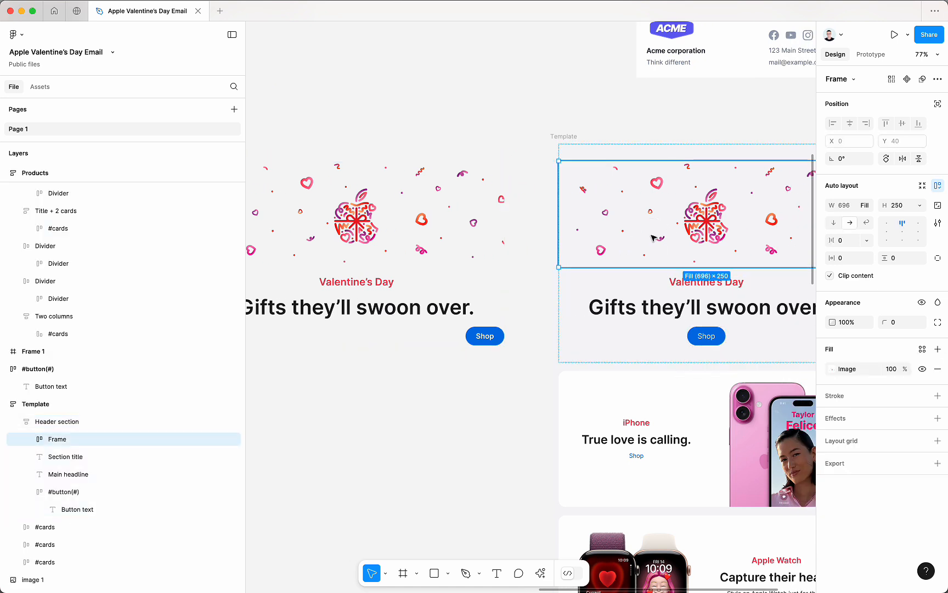
pyautogui.click(71, 422)
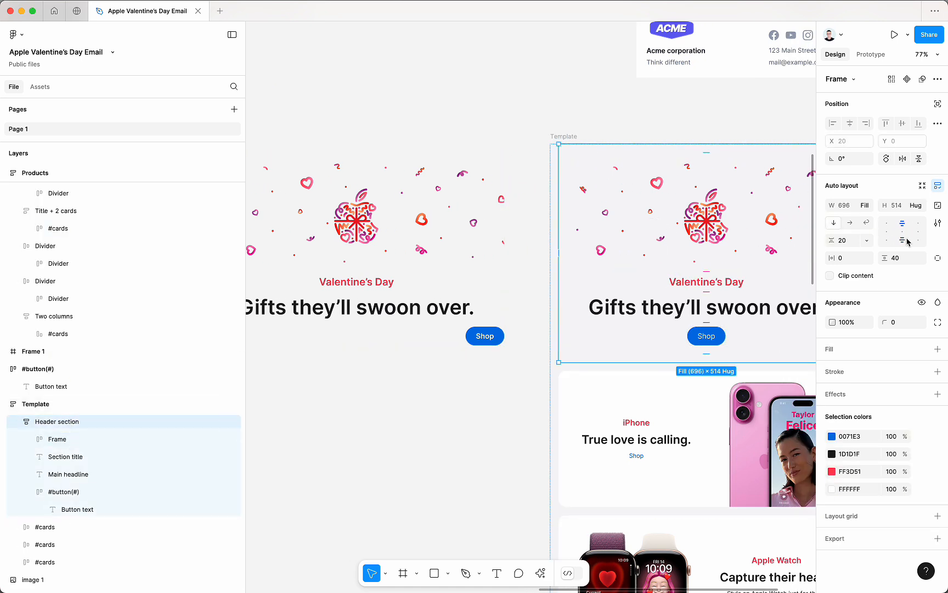
pyautogui.hscroll(3, 768, 327)
pyautogui.scroll(1, 768, 327)
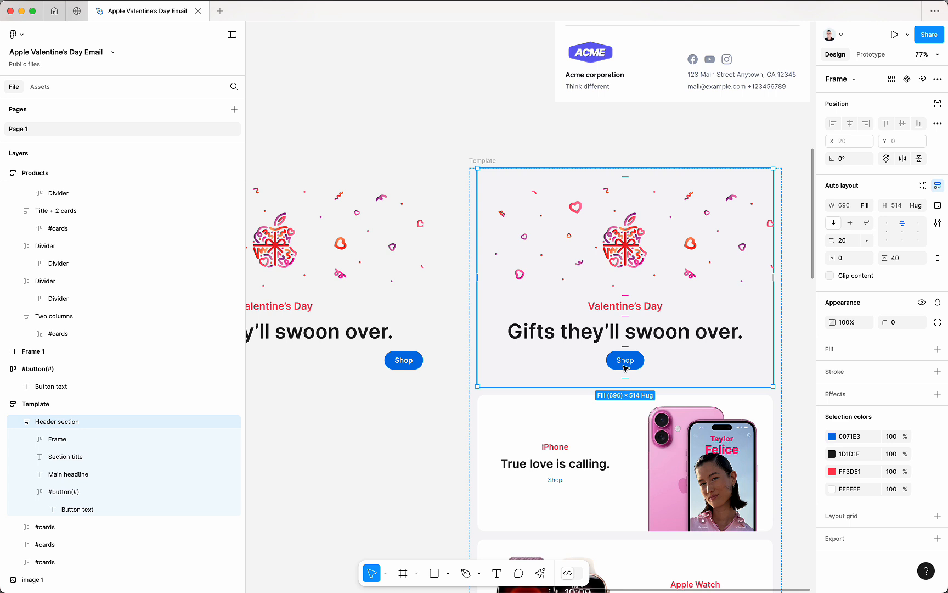
pyautogui.hscroll(-5, 624, 366)
pyautogui.scroll(-1, 624, 366)
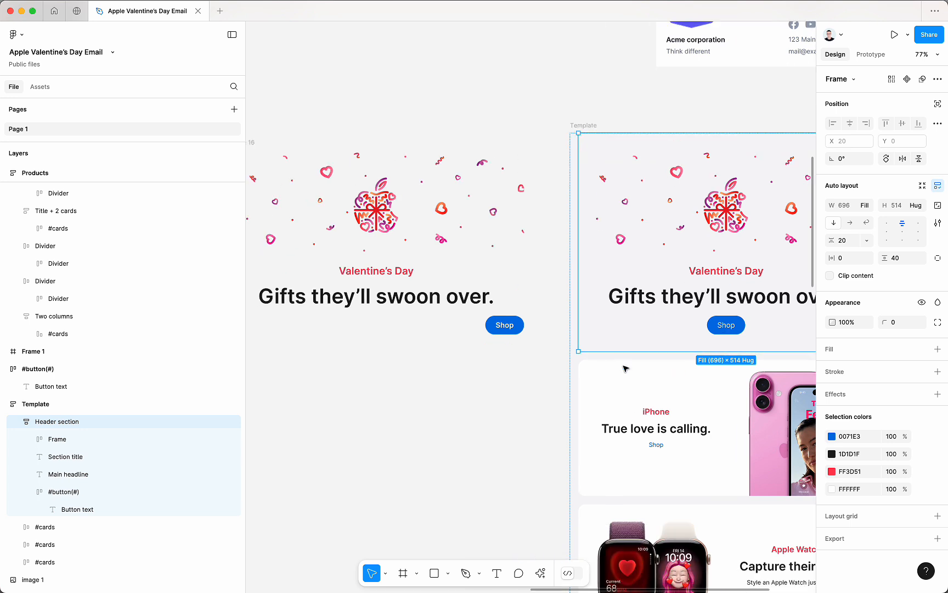
# Align the contents of the new header frame to the top center and set its vertical gap to 24
pyautogui.click(332, 147)
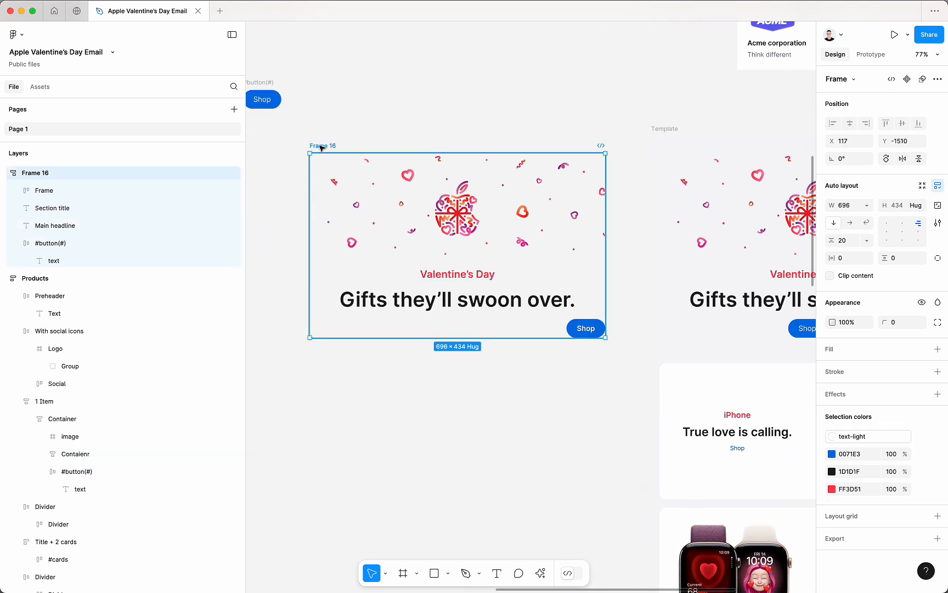
pyautogui.click(905, 228)
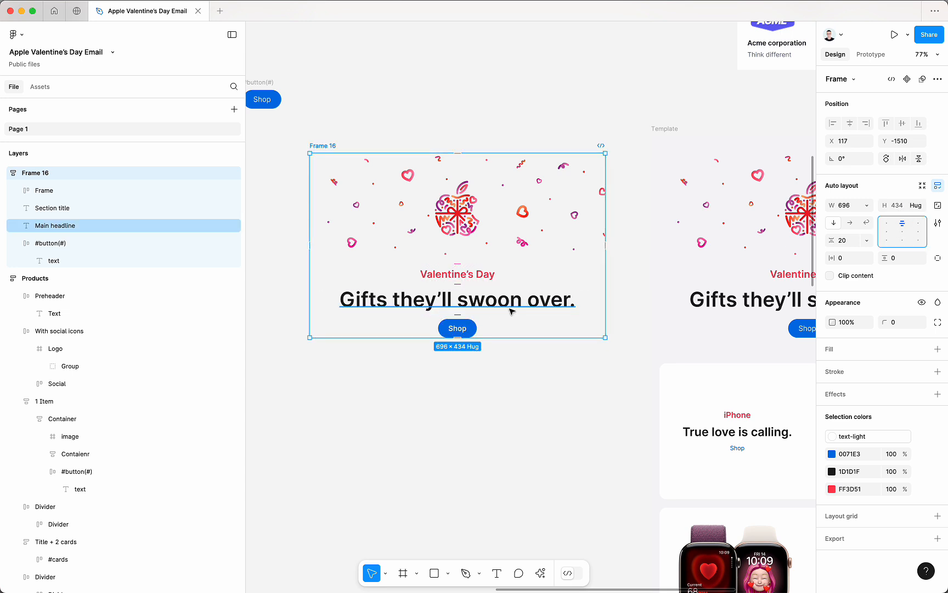
pyautogui.click(855, 243)
pyautogui.press('Up')
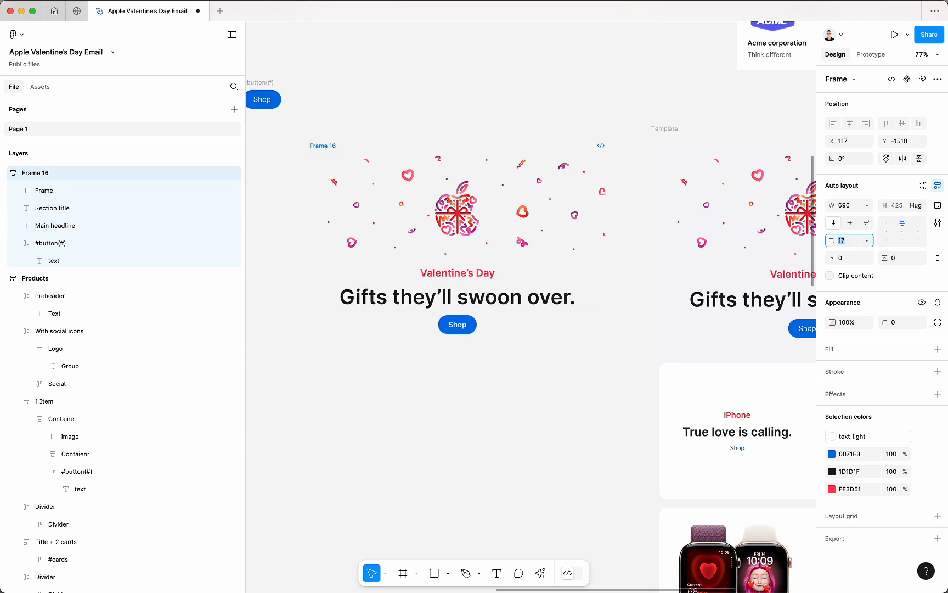
pyautogui.press('Up')
pyautogui.press('Up')
pyautogui.press('Up')
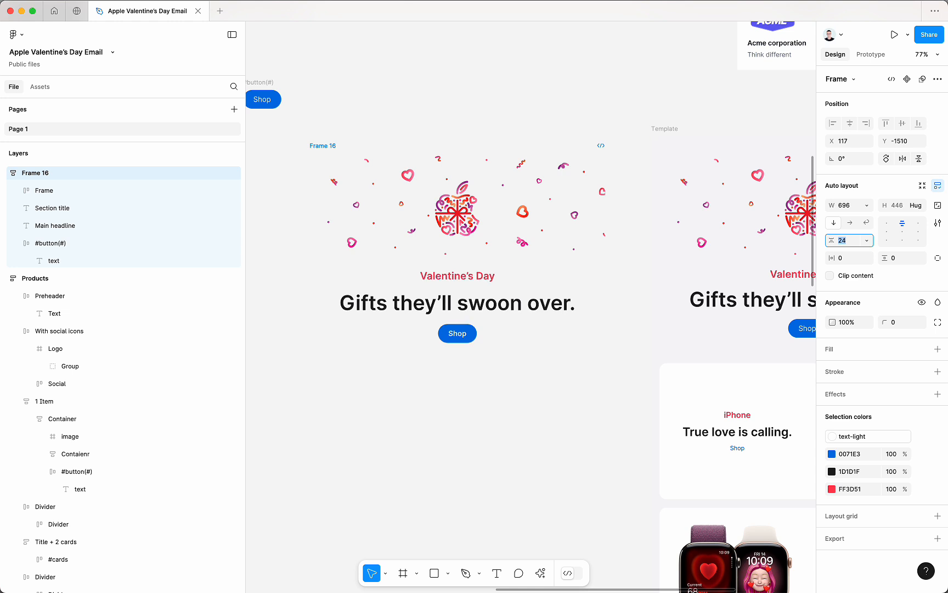
# Give the new header frame a white FFFFFF fill sampled from the iPhone card in the template
pyautogui.click(599, 400)
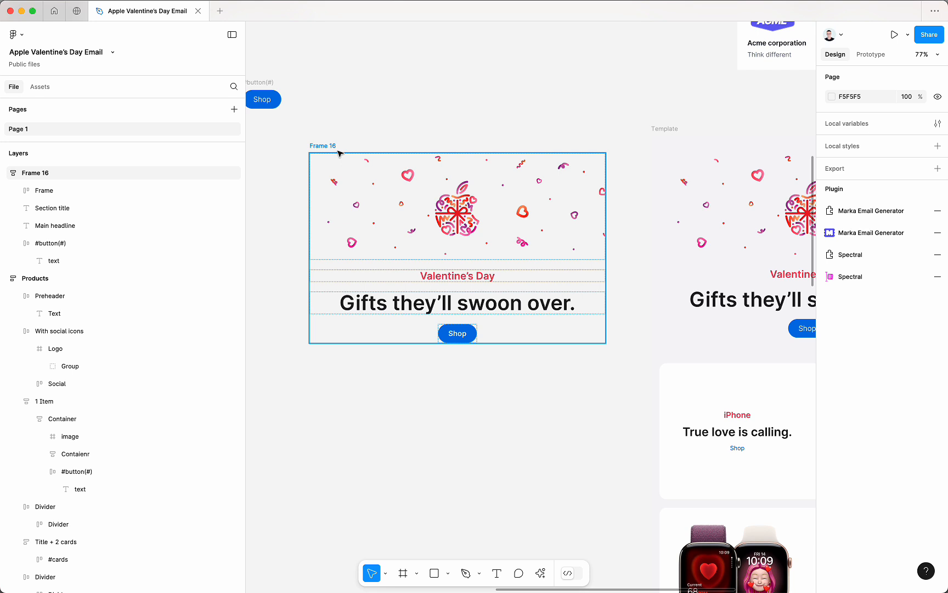
pyautogui.click(447, 280)
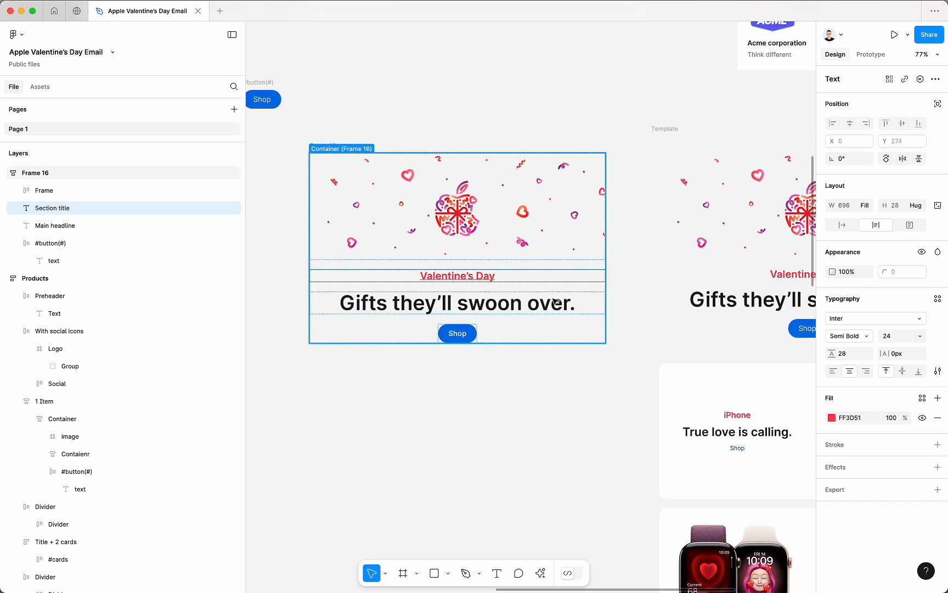
pyautogui.click(482, 449)
pyautogui.click(331, 147)
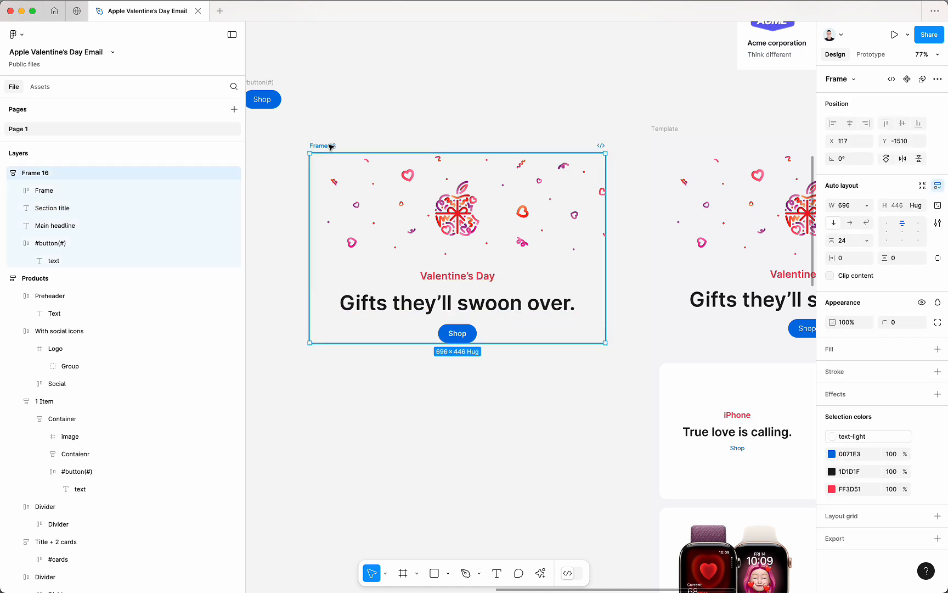
pyautogui.press('i')
pyautogui.click(707, 378)
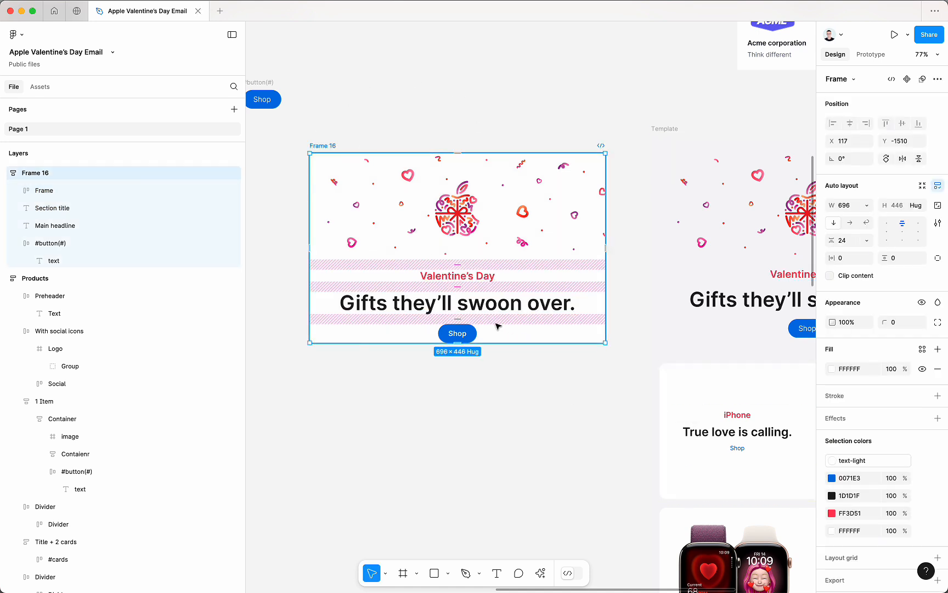
pyautogui.click(512, 396)
pyautogui.keyDown('super'); pyautogui.click(466, 340); pyautogui.keyUp('super')
pyautogui.scroll(5, 466, 341)
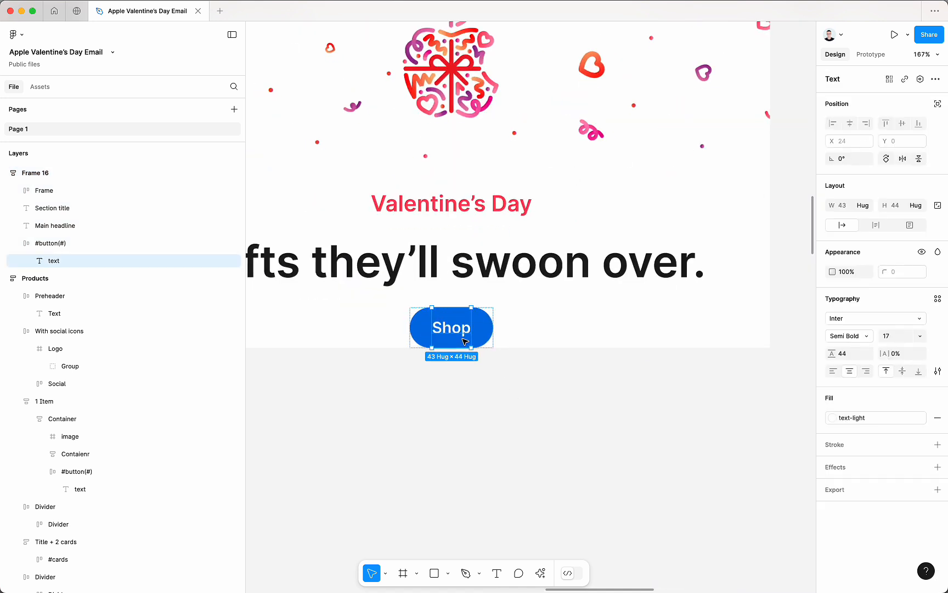
pyautogui.scroll(-5, 465, 340)
pyautogui.click(512, 398)
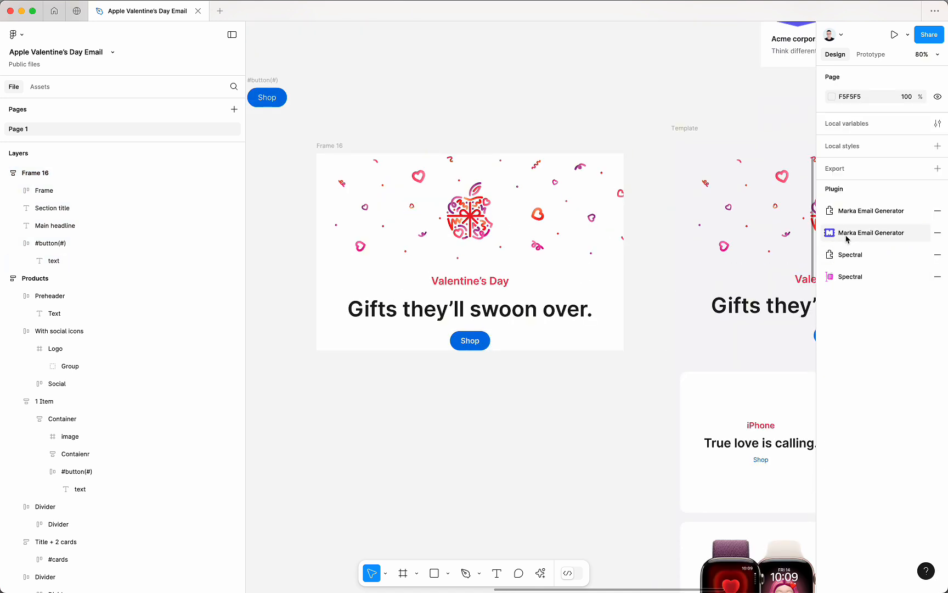
# Preview the new header frame in the Marka Email Generator plugin, narrow the preview window and return to the plugin's assets
pyautogui.click(870, 233)
pyautogui.hscroll(-5, 617, 345)
pyautogui.click(470, 144)
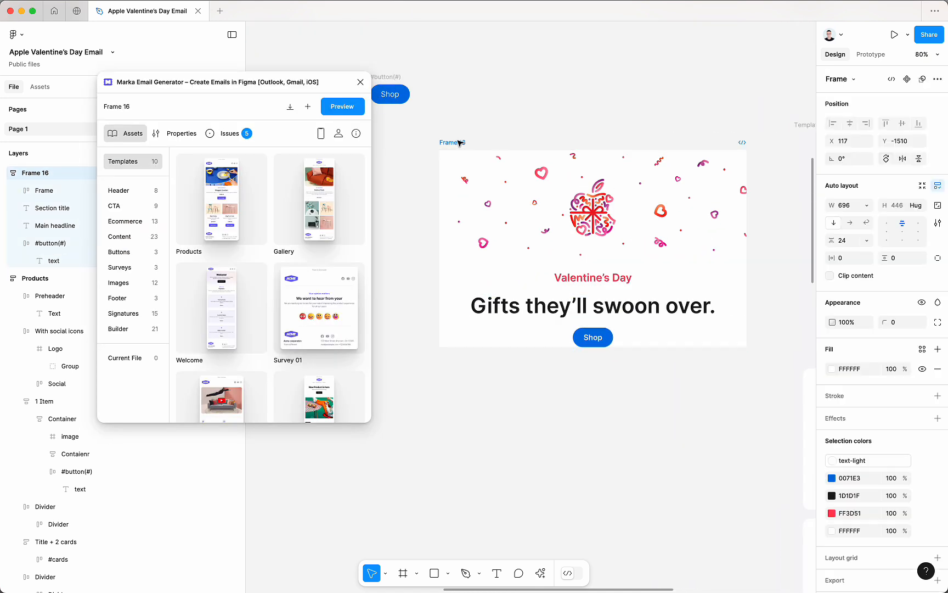
pyautogui.click(343, 106)
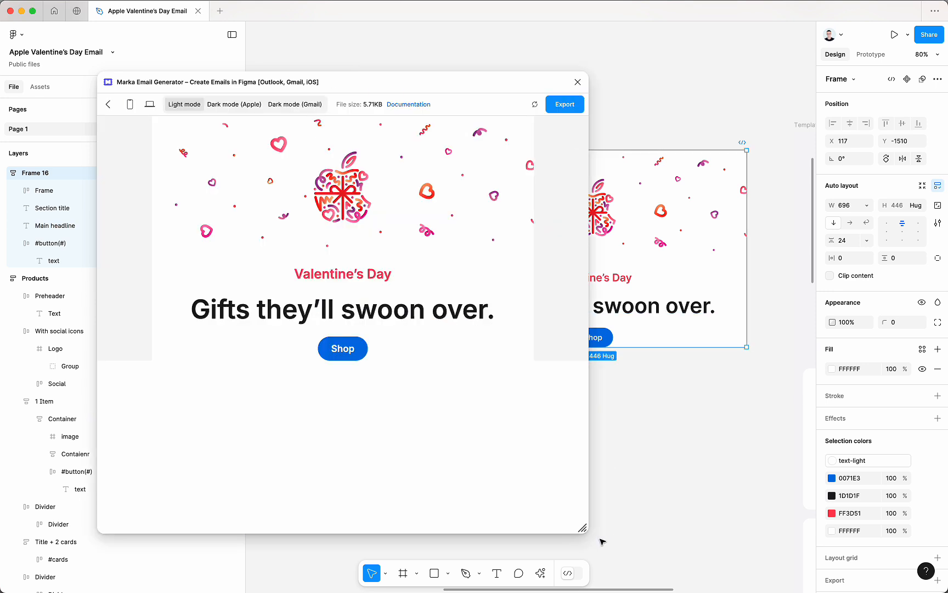
pyautogui.moveTo(582, 528); pyautogui.dragTo(474, 522)
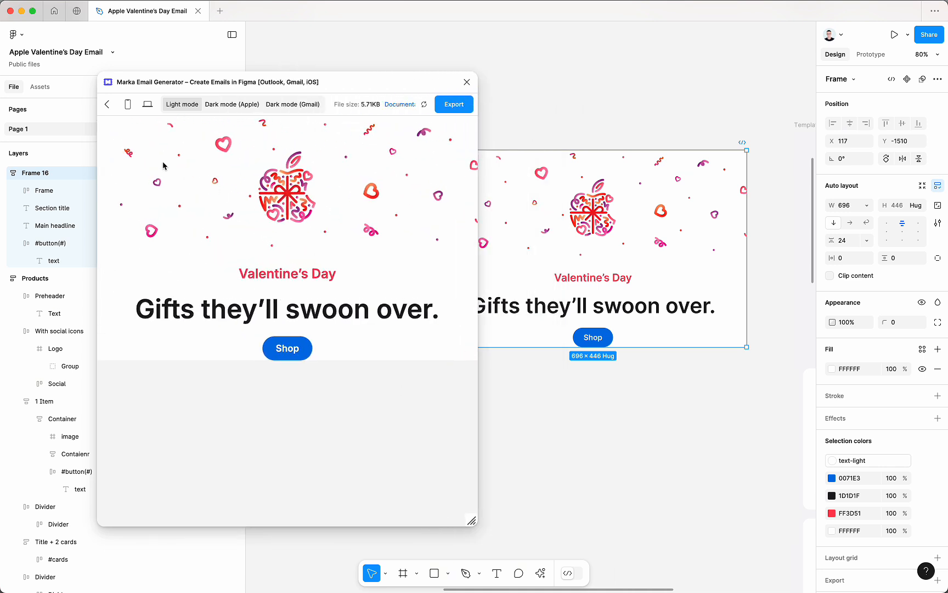
pyautogui.click(109, 105)
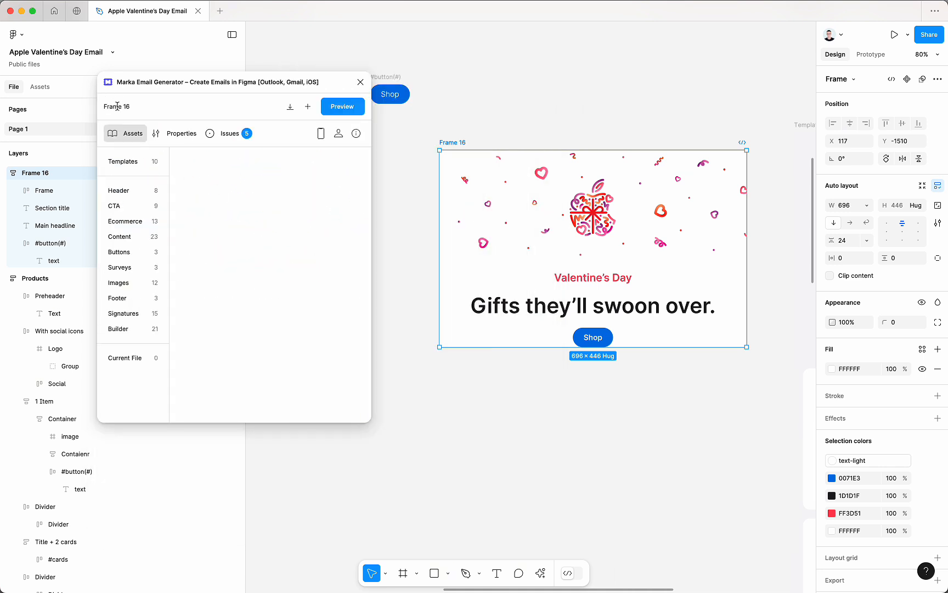
# Narrow the main headline to a fixed width of 292 so that it wraps onto two lines
pyautogui.click(644, 313)
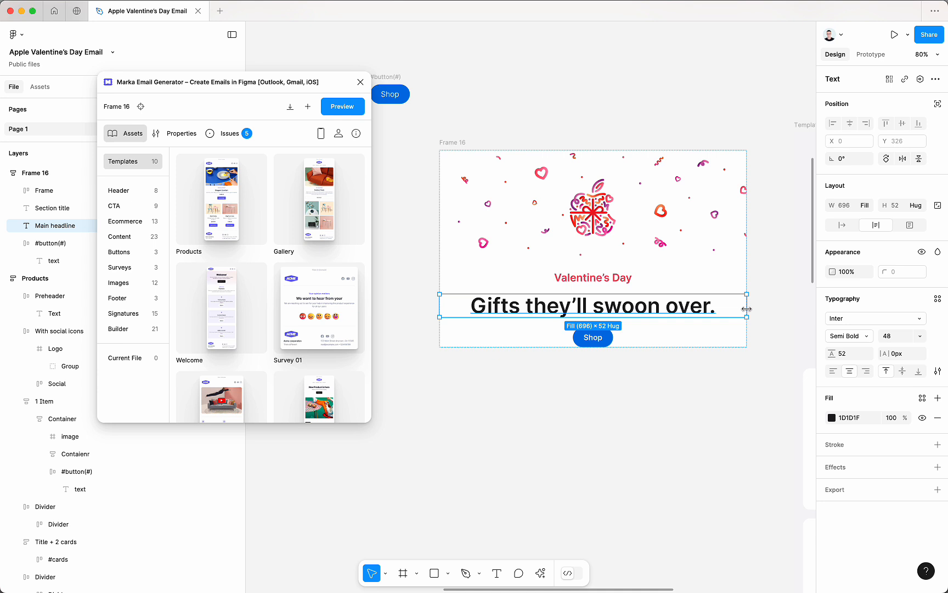
pyautogui.moveTo(744, 314); pyautogui.dragTo(660, 313)
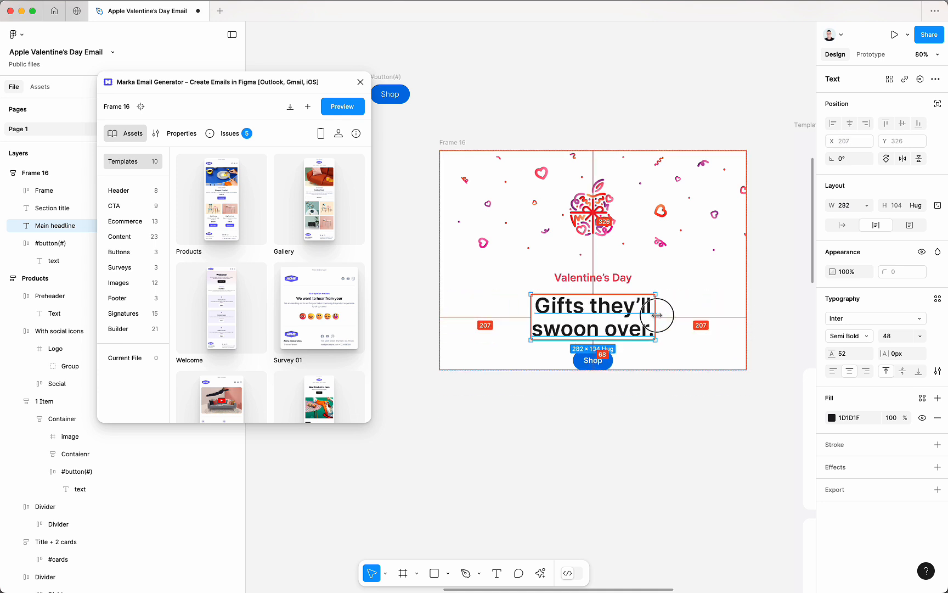
pyautogui.scroll(3, 662, 332)
pyautogui.hscroll(1, 653, 332)
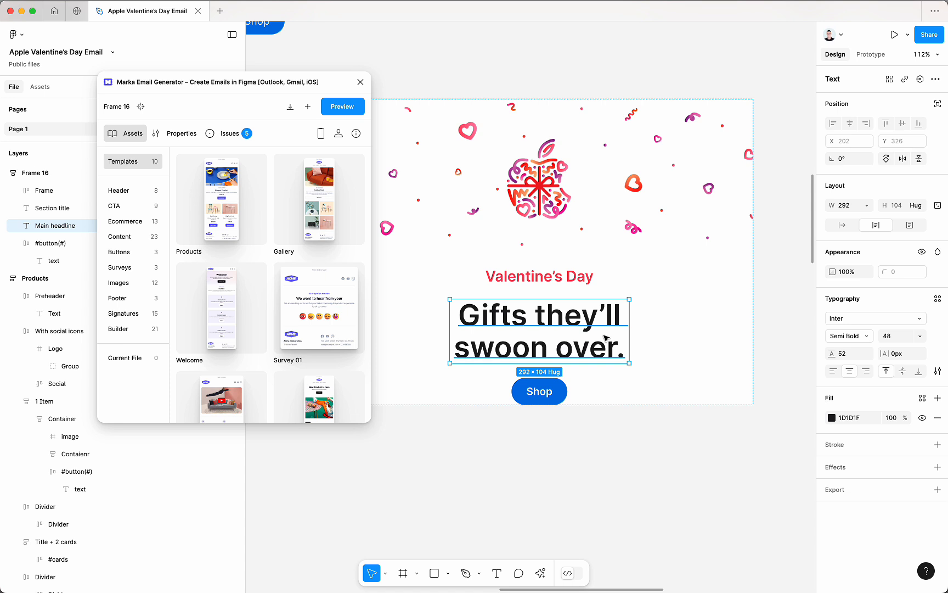
pyautogui.scroll(-3, 605, 337)
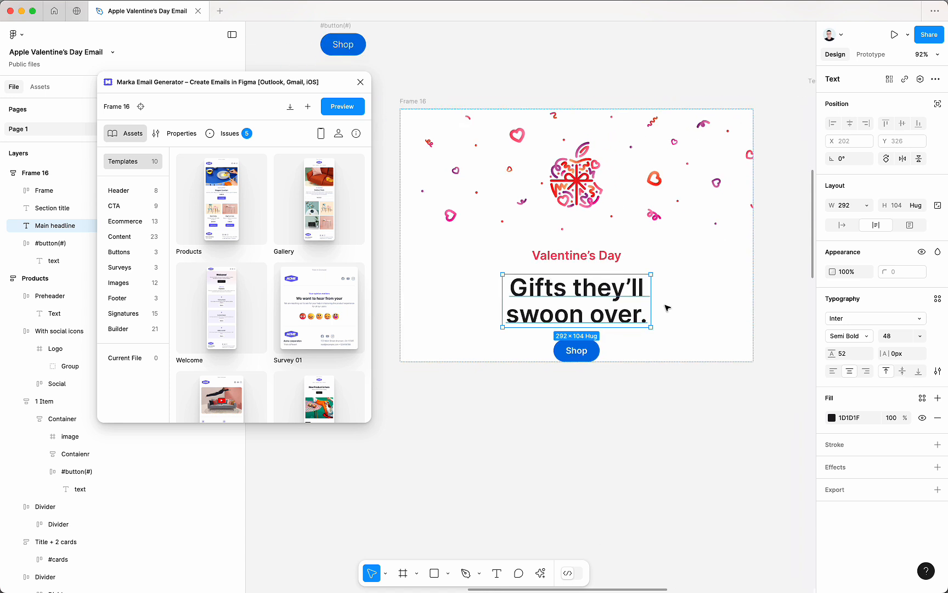
pyautogui.click(869, 205)
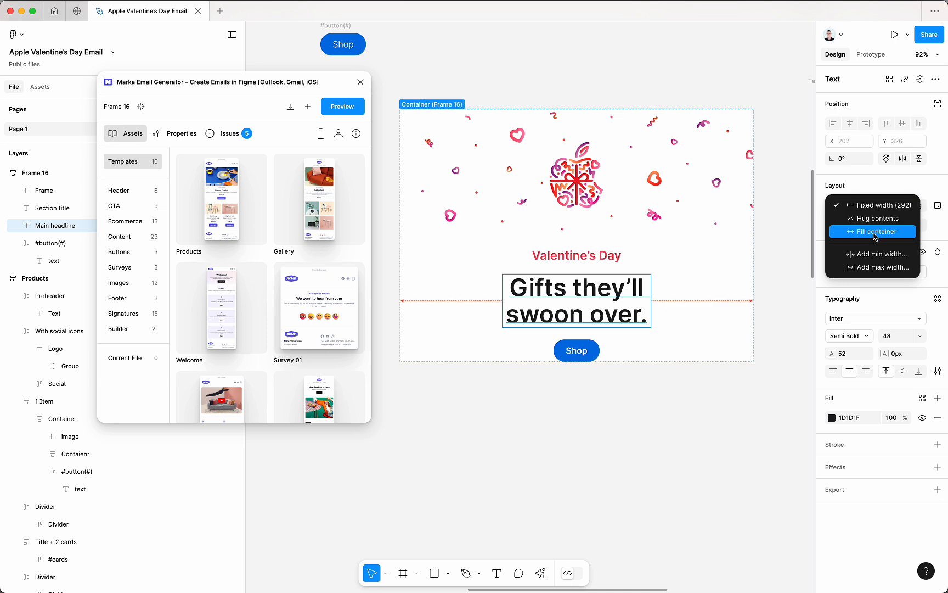
pyautogui.click(877, 205)
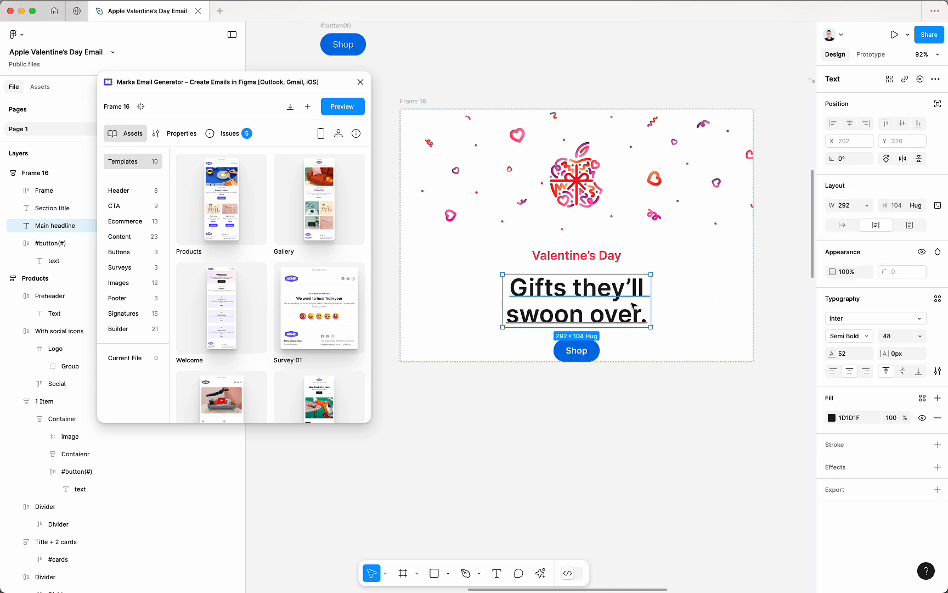
pyautogui.click(864, 207)
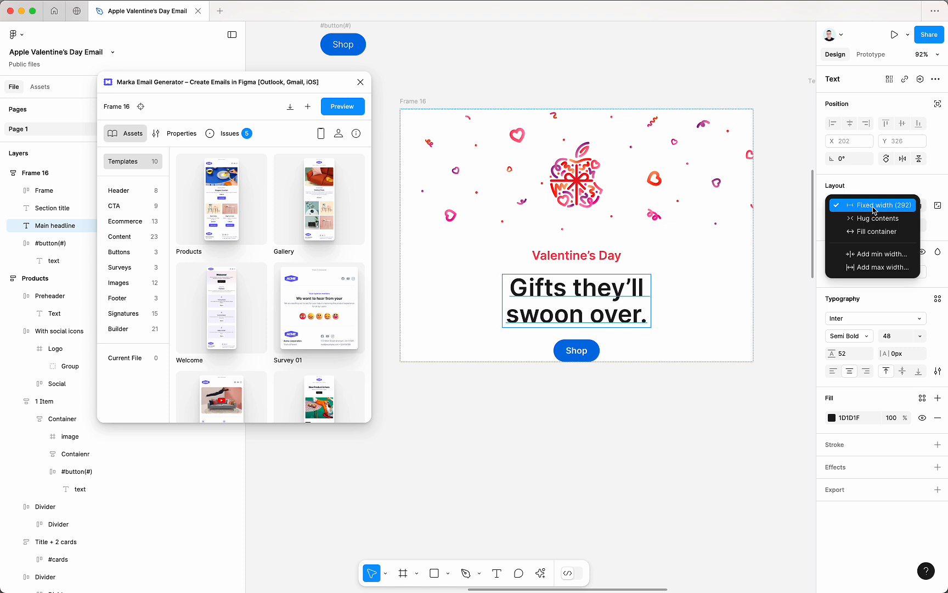
# Try adding the filler text "dsfsdfs" two lines below the main headline's wording, and clear it again
pyautogui.doubleClick(547, 311)
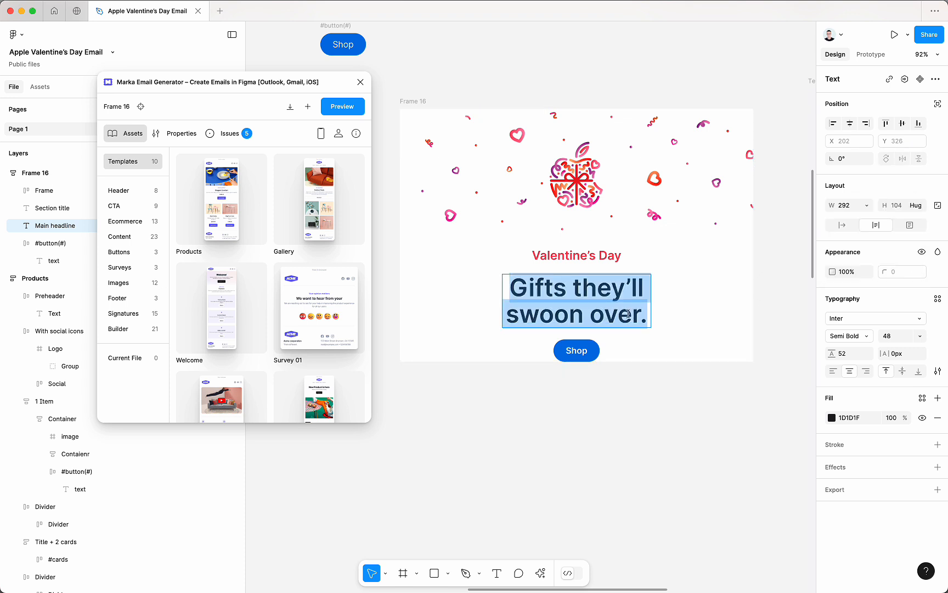
pyautogui.press('Right')
pyautogui.press('Return')
pyautogui.press('Return')
pyautogui.write('dsfsdfs')
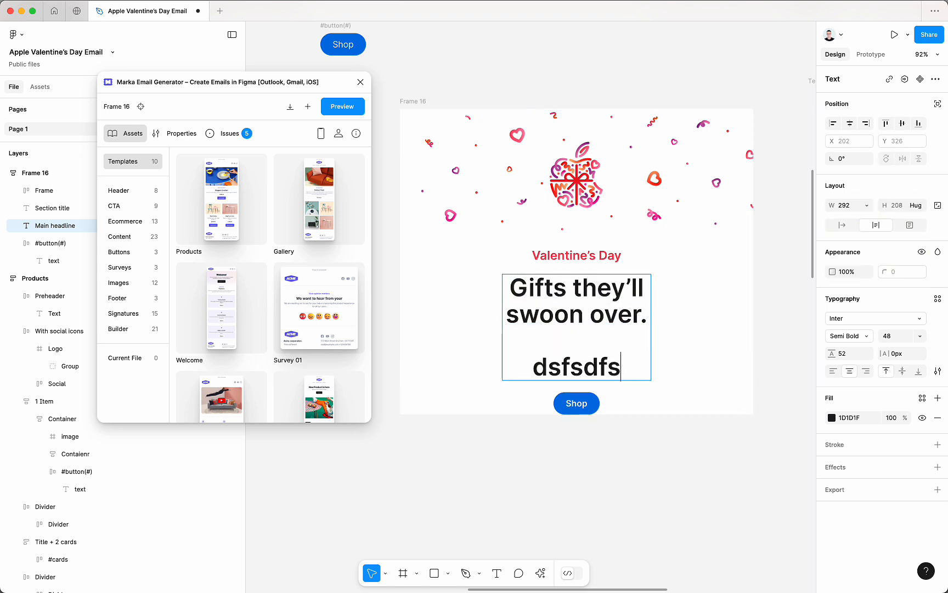
pyautogui.press('BackSpace')
pyautogui.press('BackSpace')
pyautogui.press('BackSpace')
pyautogui.press('BackSpace')
pyautogui.press('BackSpace')
pyautogui.press('BackSpace')
pyautogui.press('BackSpace')
pyautogui.press('BackSpace')
# Extend the main headline with the filler lines "dsfsd" and "sdfsd", separated by an empty line
pyautogui.write('dsfsd')
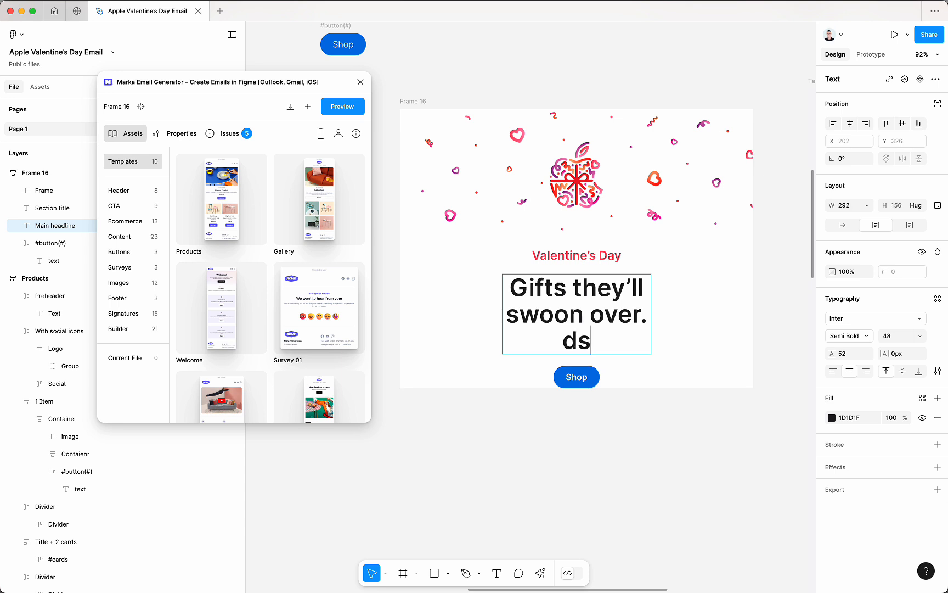
pyautogui.press('Return')
pyautogui.press('Return')
pyautogui.write('sdfsd')
pyautogui.press('Return')
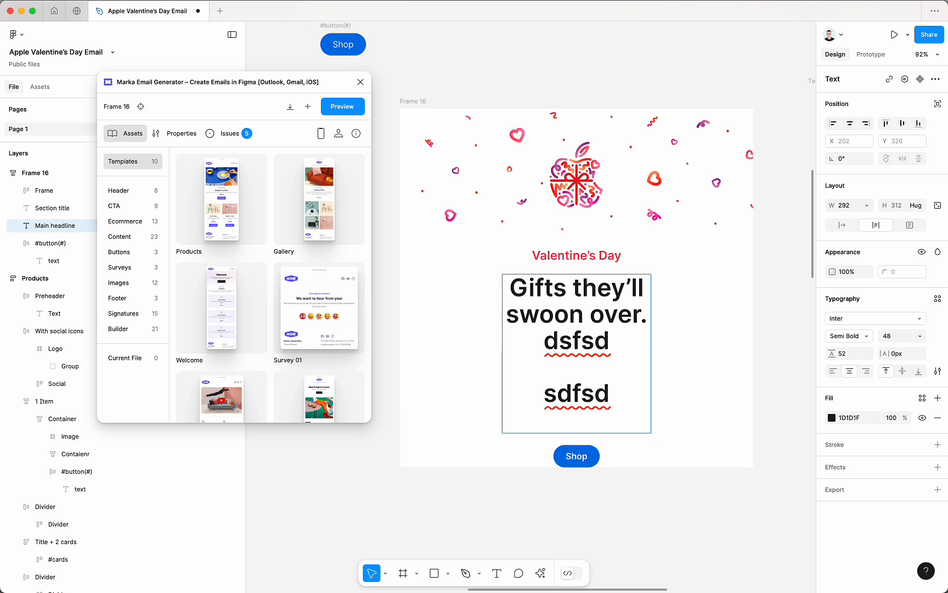
# Delete all filler lines from the main headline, keeping only "Gifts they'll swoon over."
pyautogui.hotkey('shift', 'Up')
pyautogui.hotkey('shift', 'Up')
pyautogui.hotkey('shift', 'Up')
pyautogui.hotkey('shift', 'Up')
pyautogui.hotkey('shift', 'Down')
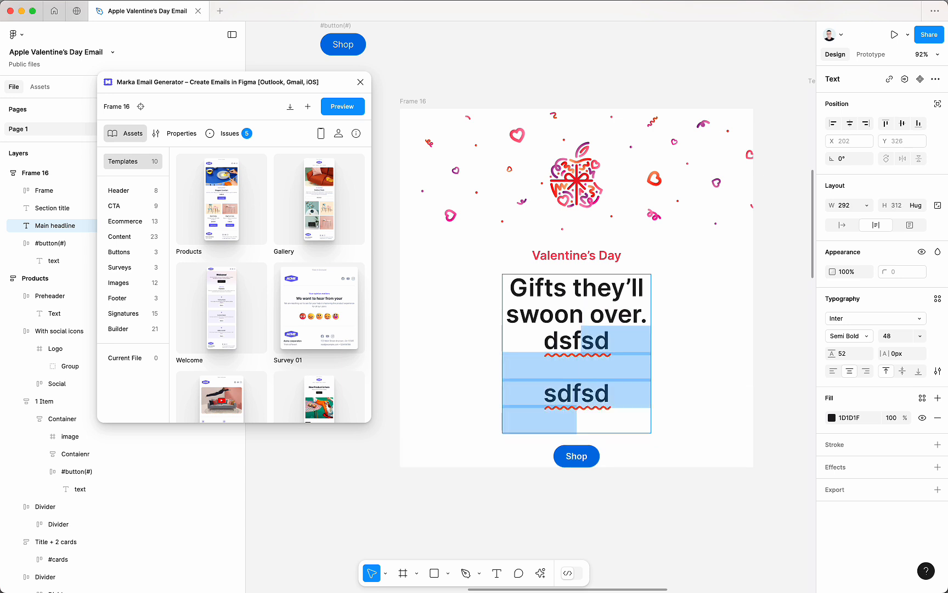
pyautogui.hotkey('shift', 'Left')
pyautogui.hotkey('shift', 'Left')
pyautogui.hotkey('shift', 'Left')
pyautogui.press('BackSpace')
pyautogui.press('BackSpace')
pyautogui.press('Escape')
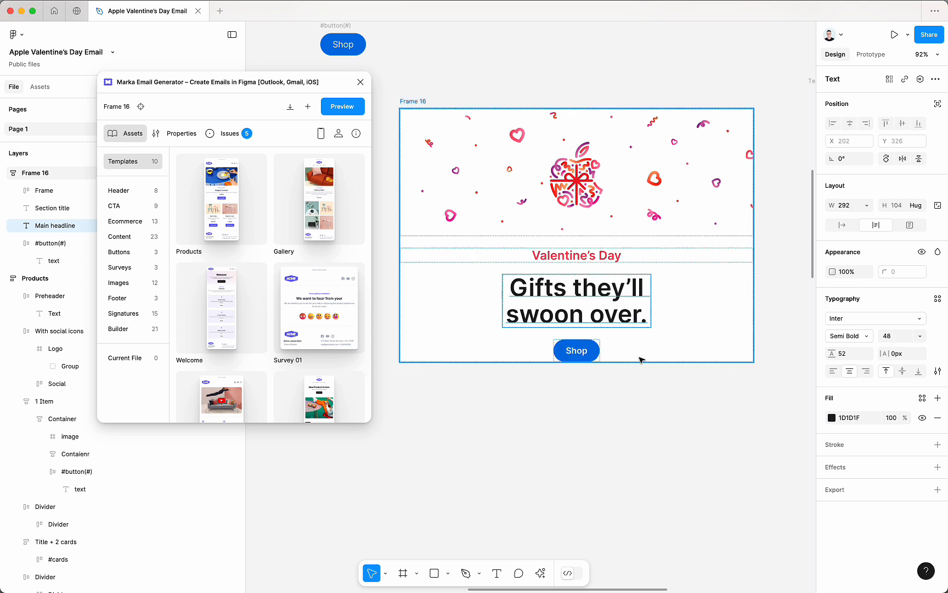
# Preview the header frame in the Marka plugin at desktop and narrow mobile widths, and return to the plugin's assets
pyautogui.click(420, 101)
pyautogui.click(342, 106)
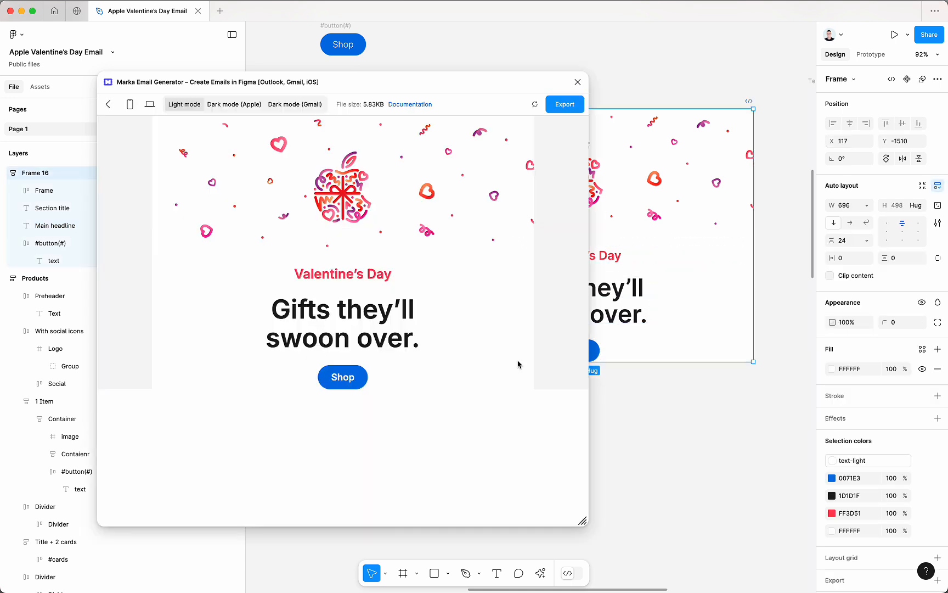
pyautogui.click(108, 104)
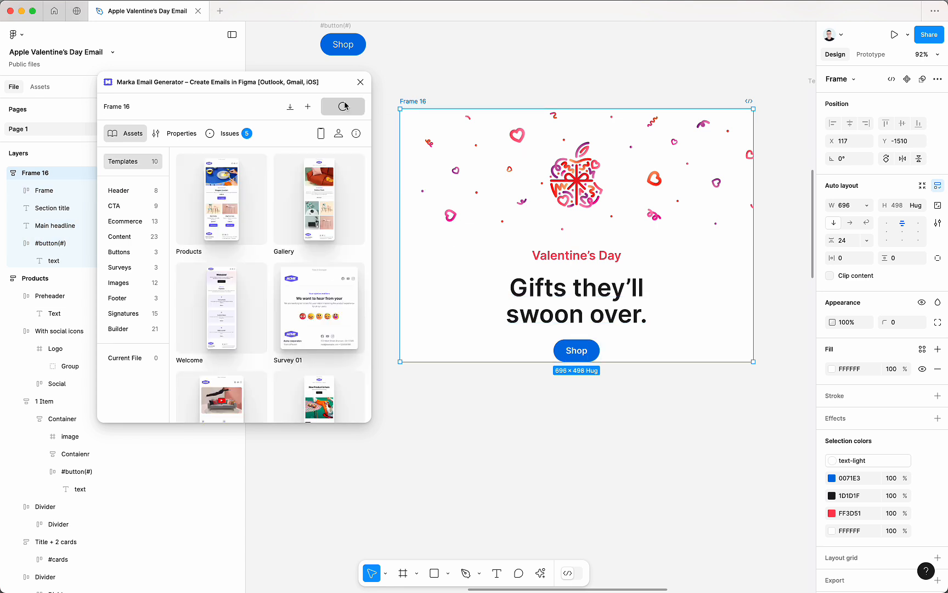
pyautogui.moveTo(580, 521); pyautogui.dragTo(340, 511)
pyautogui.click(130, 108)
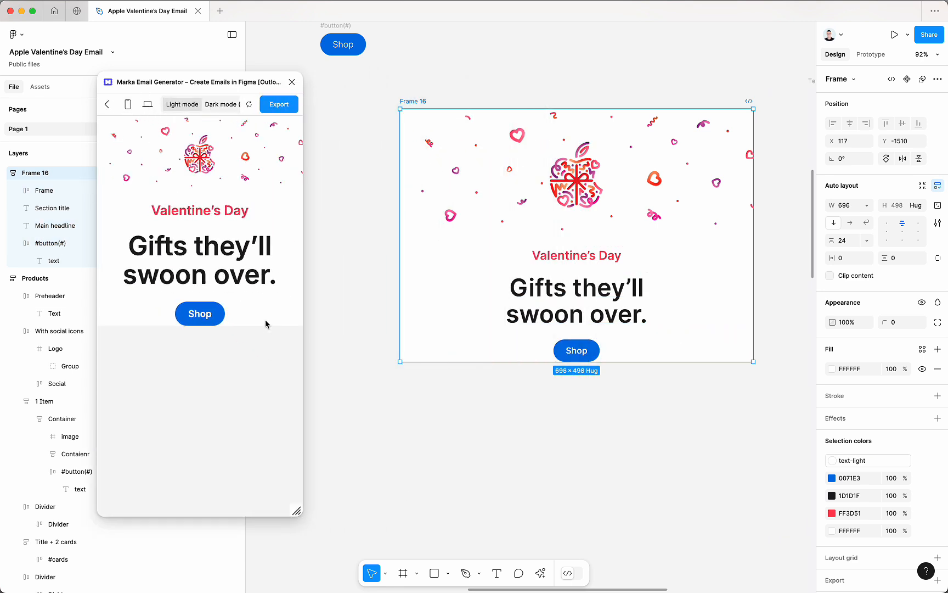
pyautogui.moveTo(293, 506); pyautogui.dragTo(528, 508)
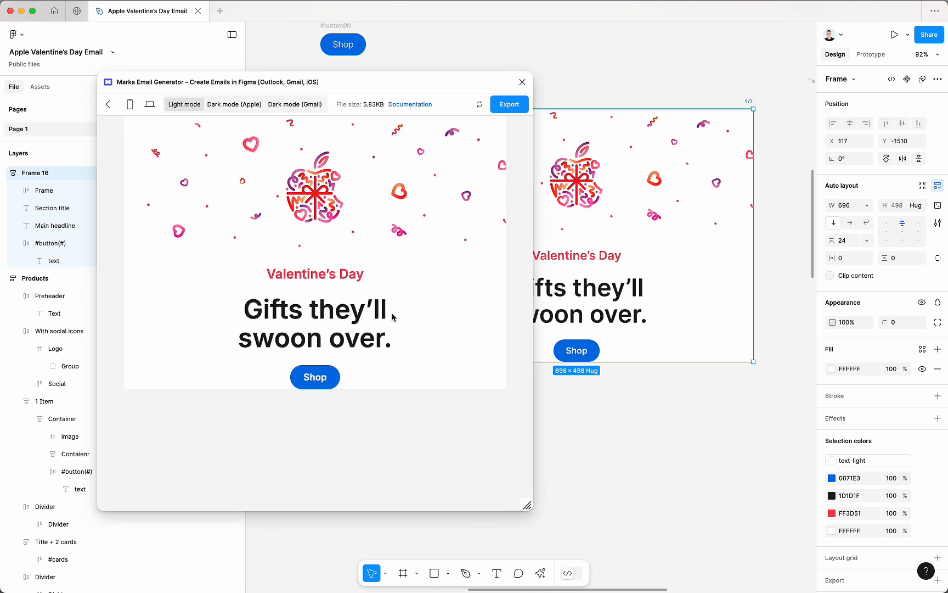
pyautogui.click(108, 104)
# Try pasting the copied word "Shop" three times on a new line below the main headline's text
pyautogui.doubleClick(608, 296)
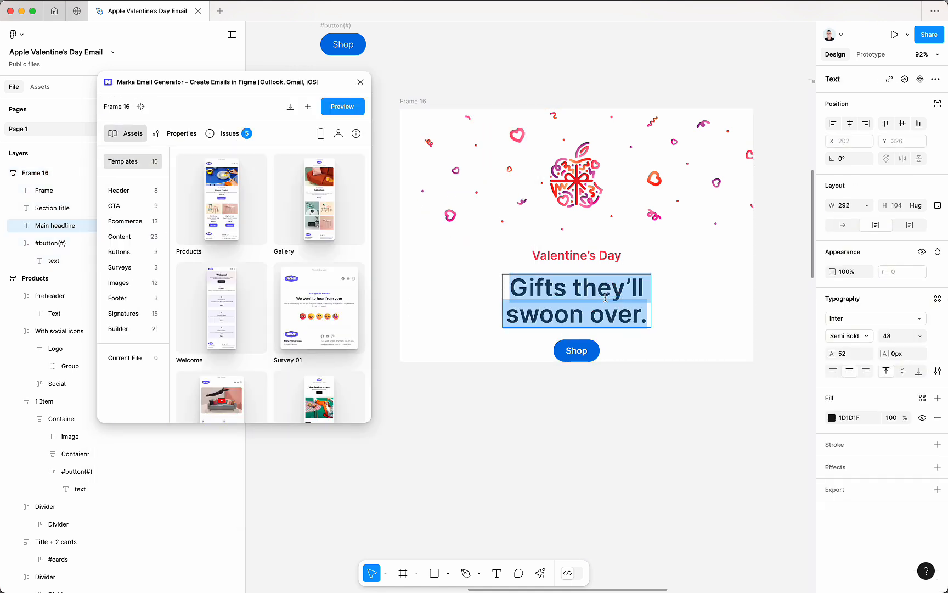
pyautogui.press('Right')
pyautogui.press('super+shift+Left')
pyautogui.press('Right')
pyautogui.press('Return')
pyautogui.press('super+v')
pyautogui.press('super+v')
pyautogui.press('super+v')
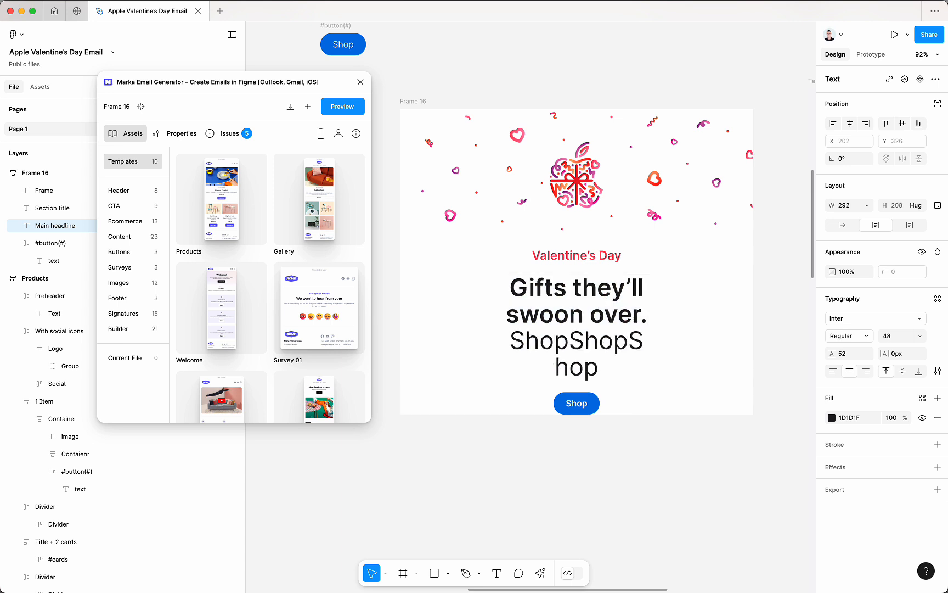
# Undo the pasted words and the line break in the main headline and finish editing it
pyautogui.press('super+z')
pyautogui.press('super+z')
pyautogui.press('super+z')
pyautogui.press('super+z')
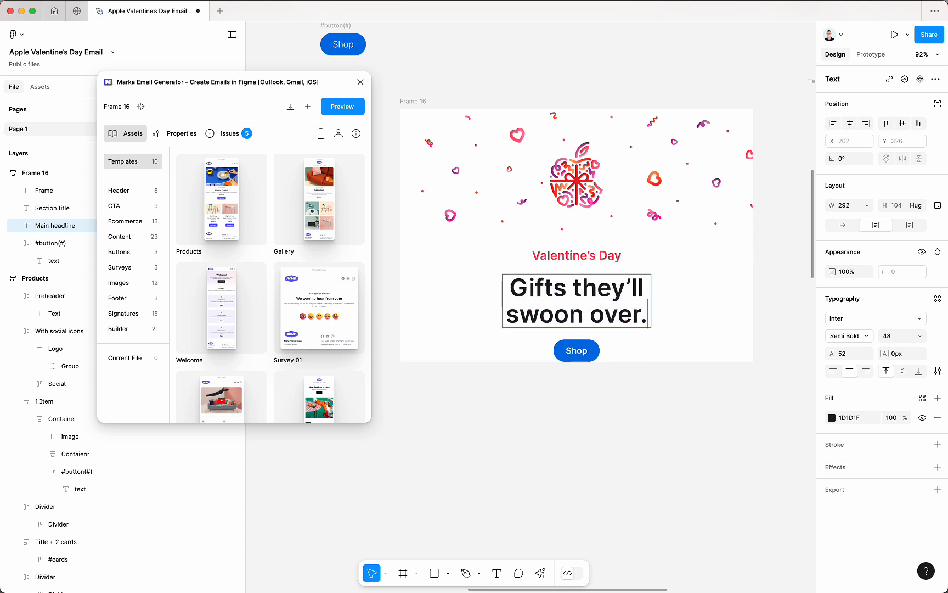
pyautogui.press('Escape')
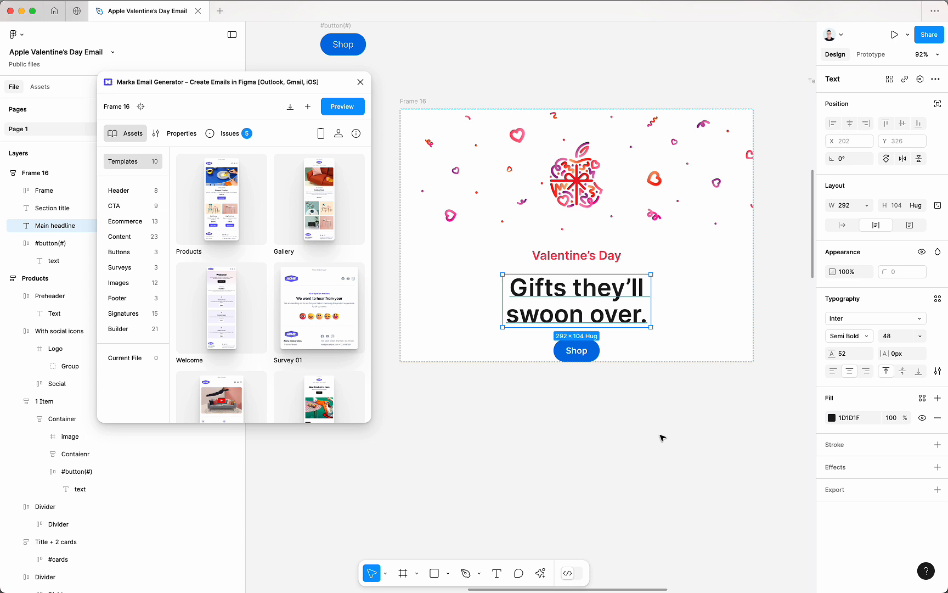
# Set the main headline's width to Fill container
pyautogui.click(641, 438)
pyautogui.press('super+z')
pyautogui.click(867, 206)
pyautogui.click(873, 232)
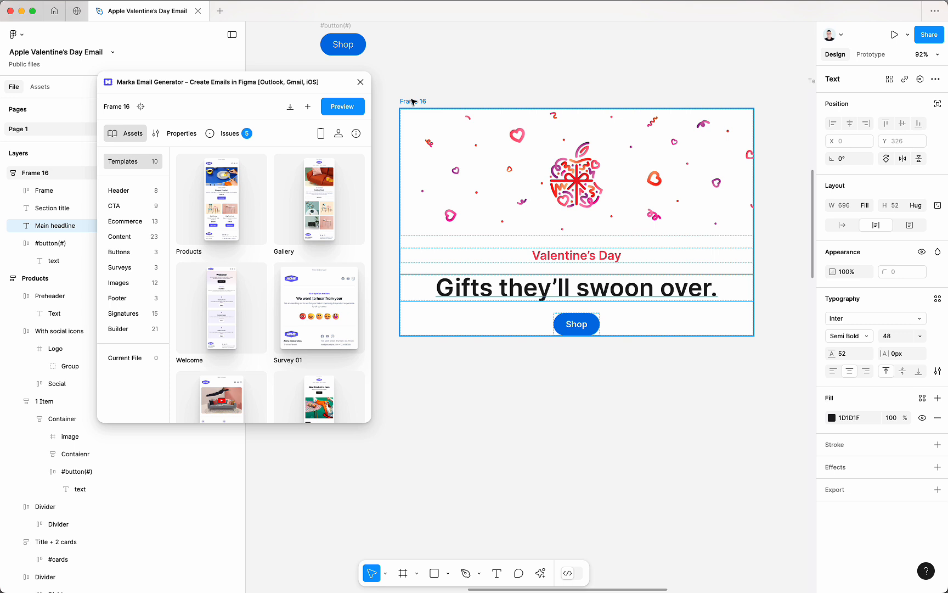
# Examine the width sizing options of the section title, the main headline and the Shop button's label
pyautogui.click(552, 258)
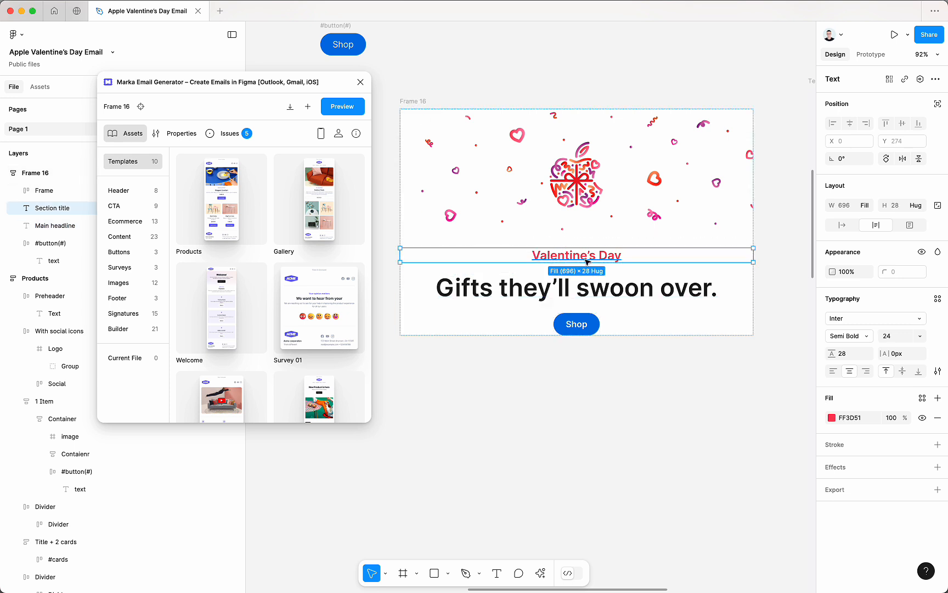
pyautogui.click(580, 290)
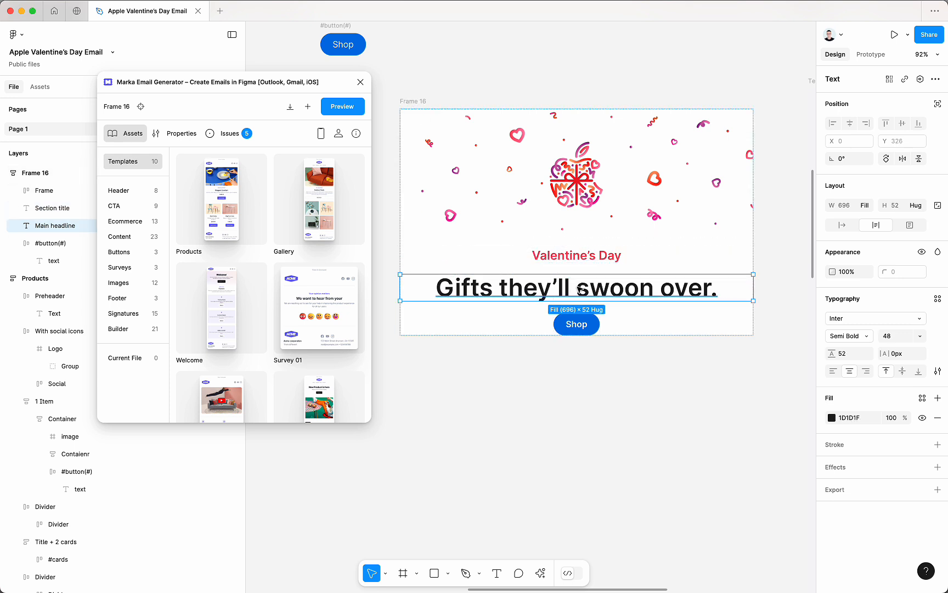
pyautogui.doubleClick(578, 325)
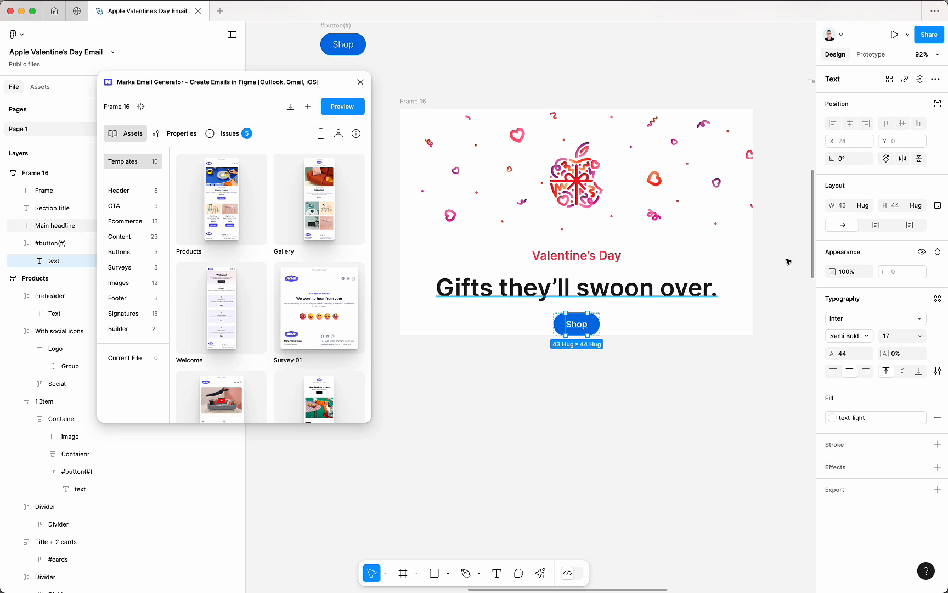
pyautogui.click(867, 207)
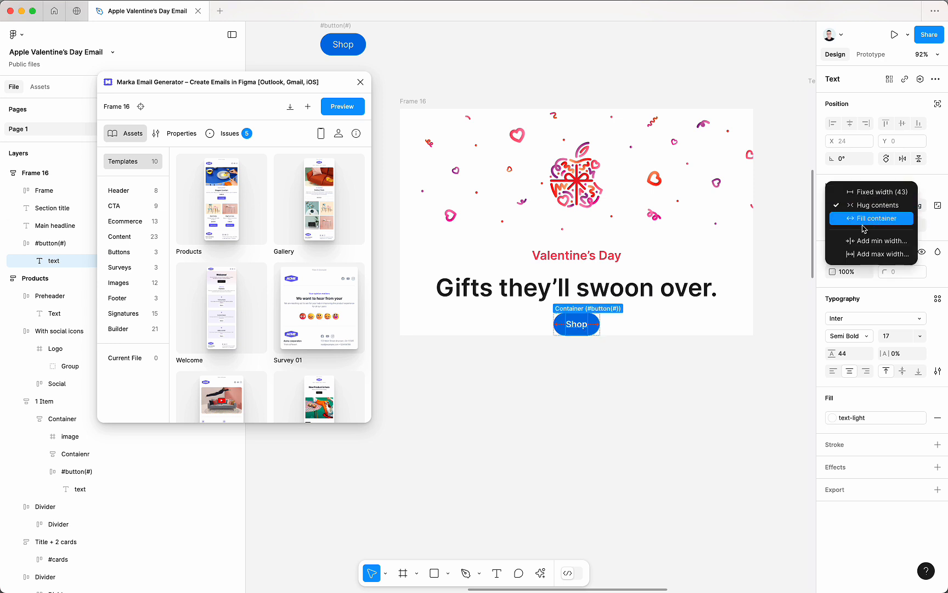
pyautogui.click(869, 206)
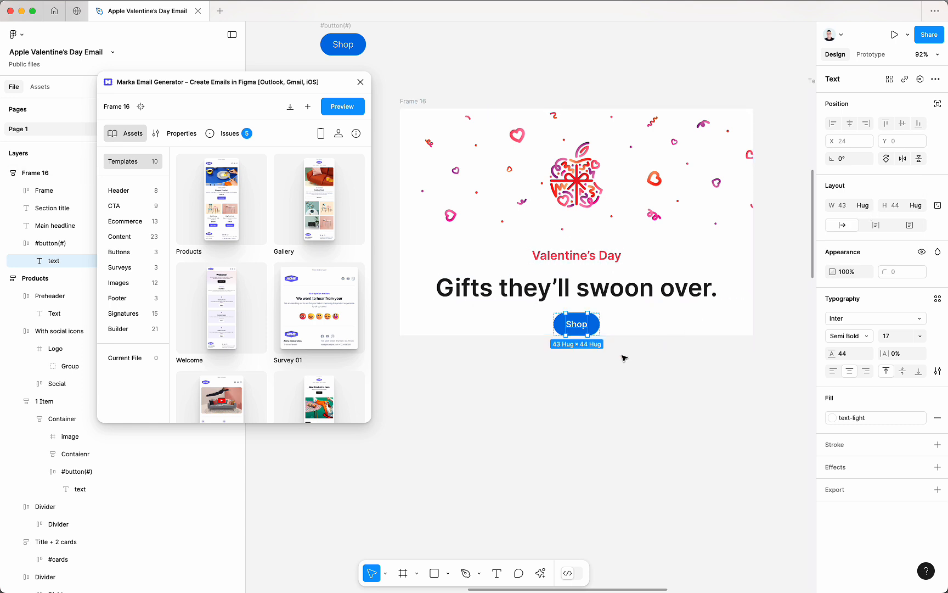
# Try lengthening the Shop button's label by appending "dsfafafa" to see how the button adapts
pyautogui.scroll(5, 622, 357)
pyautogui.hscroll(-3, 622, 357)
pyautogui.doubleClick(607, 315)
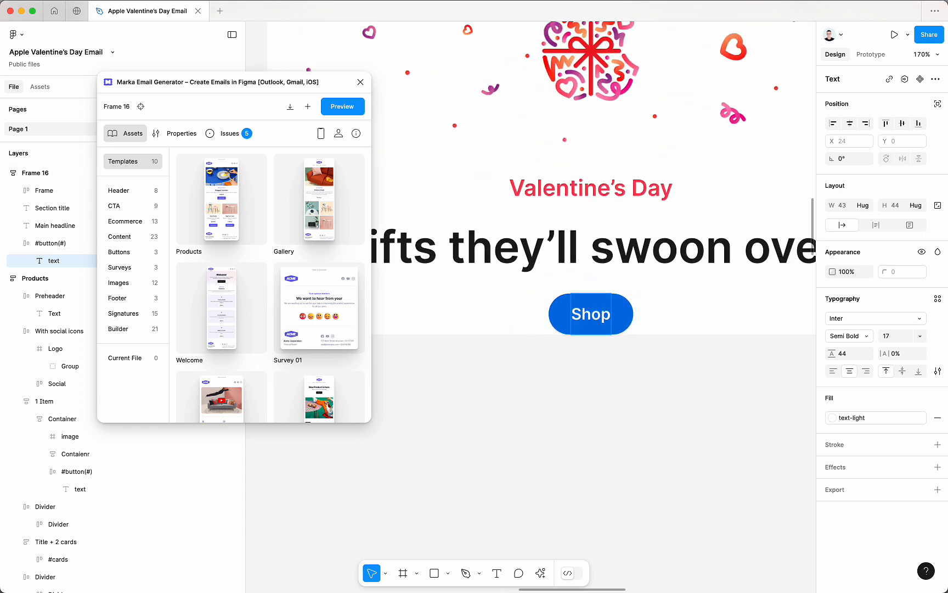
pyautogui.press('Escape')
pyautogui.press('Escape')
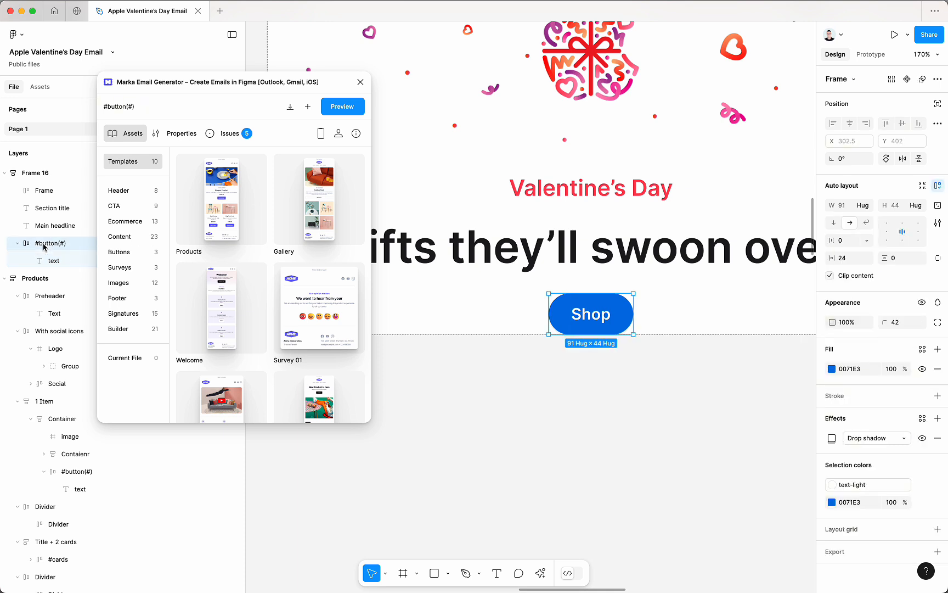
pyautogui.doubleClick(595, 313)
pyautogui.write('ds')
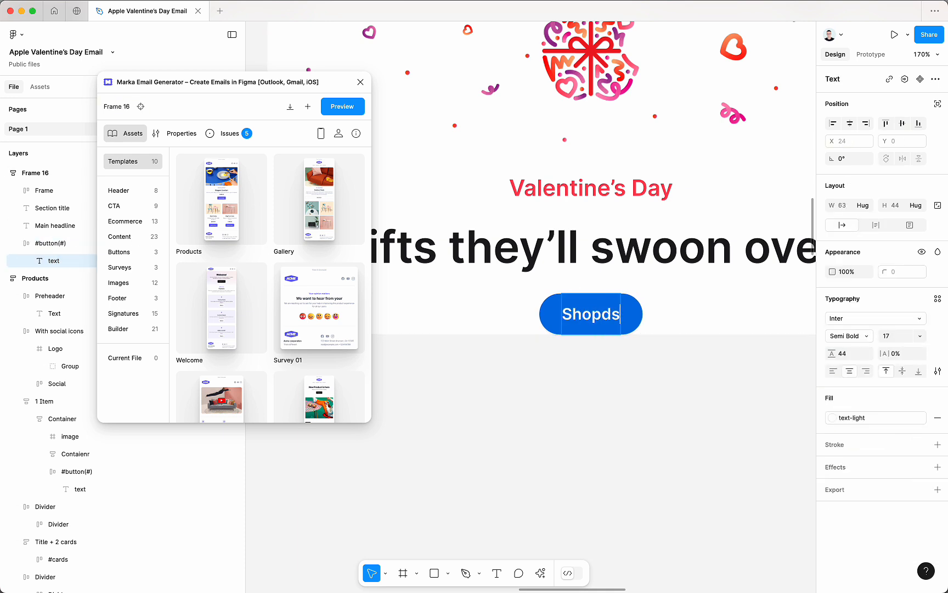
pyautogui.write('fafafa')
# Remove the appended letters so that the button's label reads "Shop", and finish editing the text
pyautogui.press('BackSpace')
pyautogui.press('BackSpace')
pyautogui.press('BackSpace')
pyautogui.press('BackSpace')
pyautogui.press('BackSpace')
pyautogui.press('BackSpace')
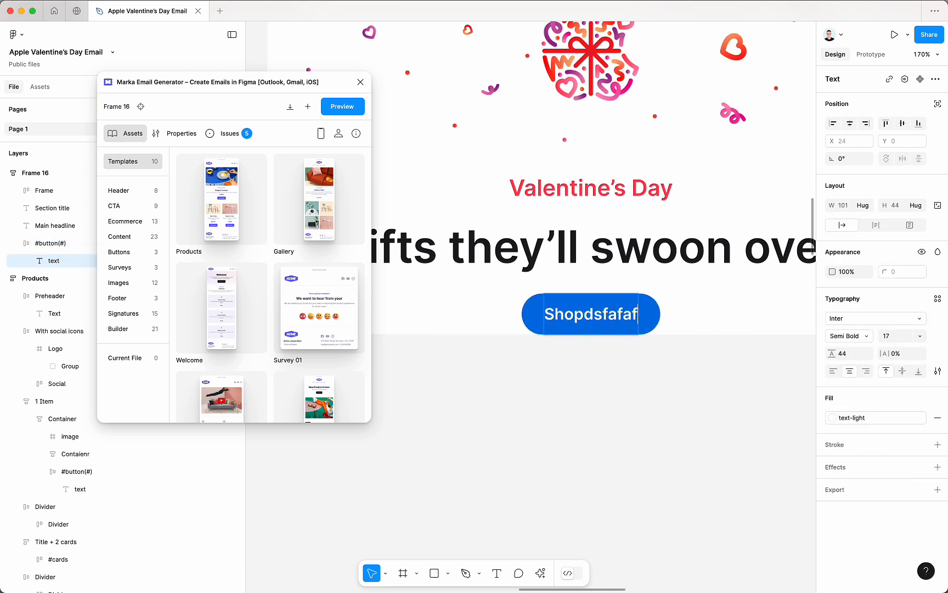
pyautogui.press('BackSpace')
pyautogui.press('BackSpace')
pyautogui.press('Escape')
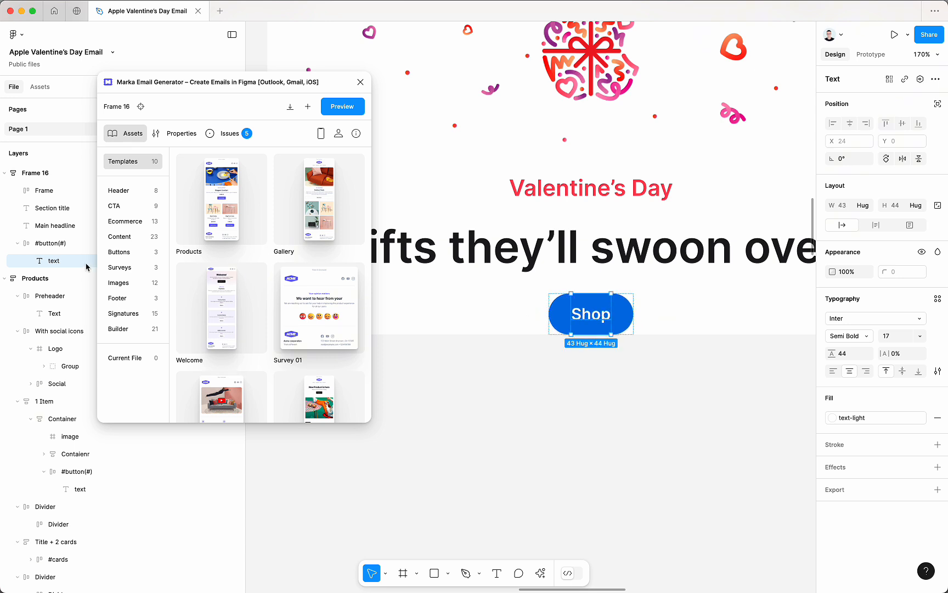
# Try setting the Shop button frame's width to Fill container
pyautogui.scroll(-5, 665, 435)
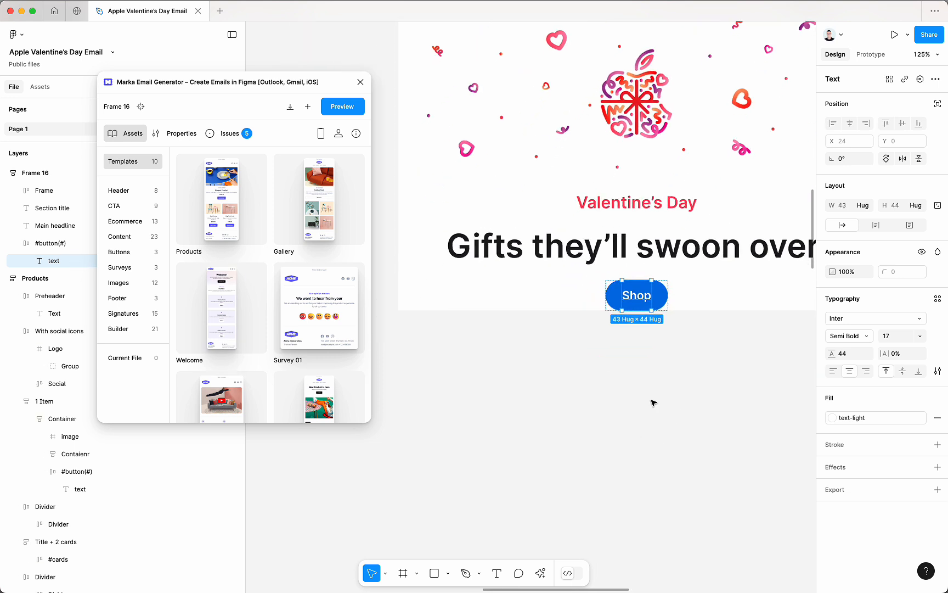
pyautogui.click(655, 391)
pyautogui.click(647, 299)
pyautogui.scroll(2, 648, 299)
pyautogui.hscroll(2, 647, 299)
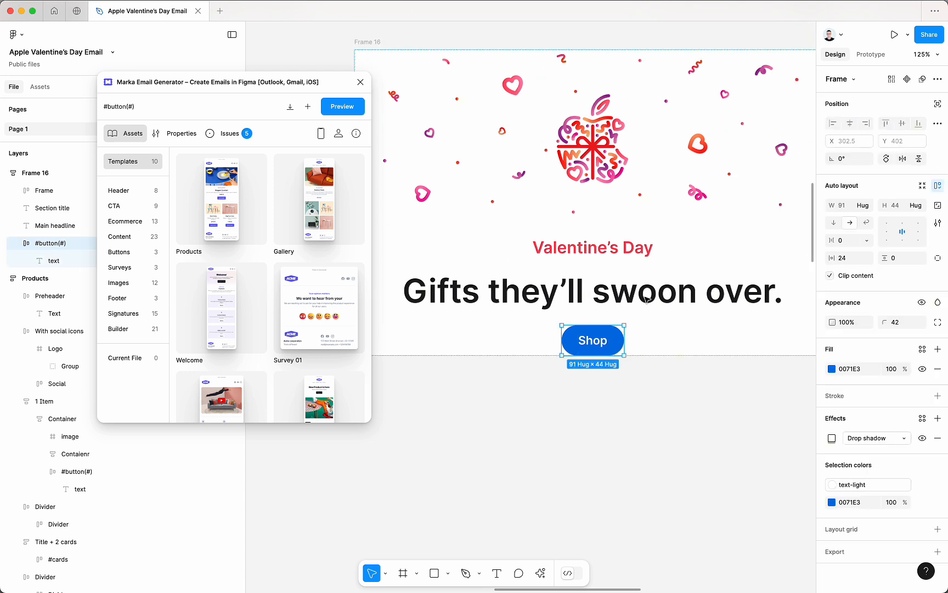
pyautogui.click(866, 206)
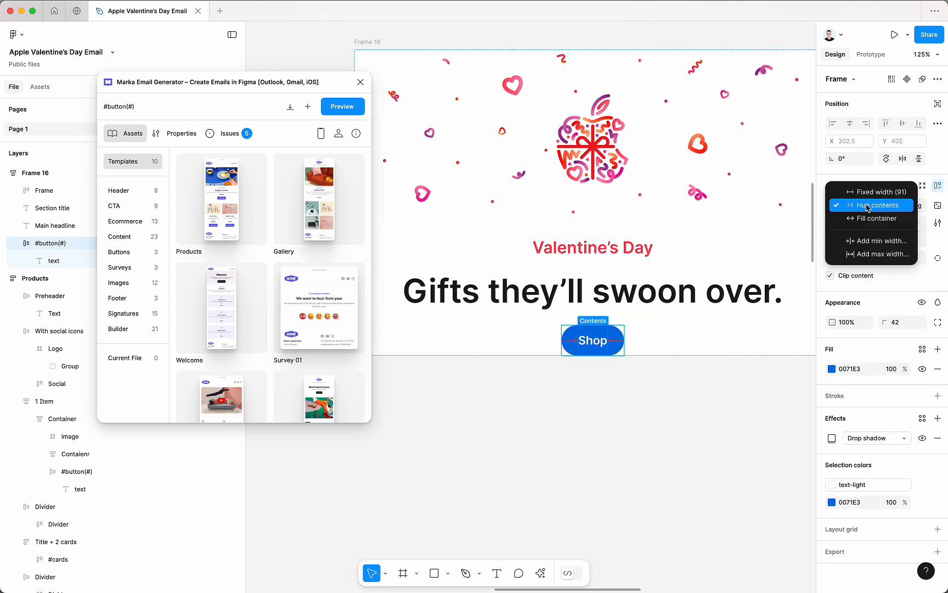
pyautogui.click(866, 218)
pyautogui.scroll(-3, 568, 357)
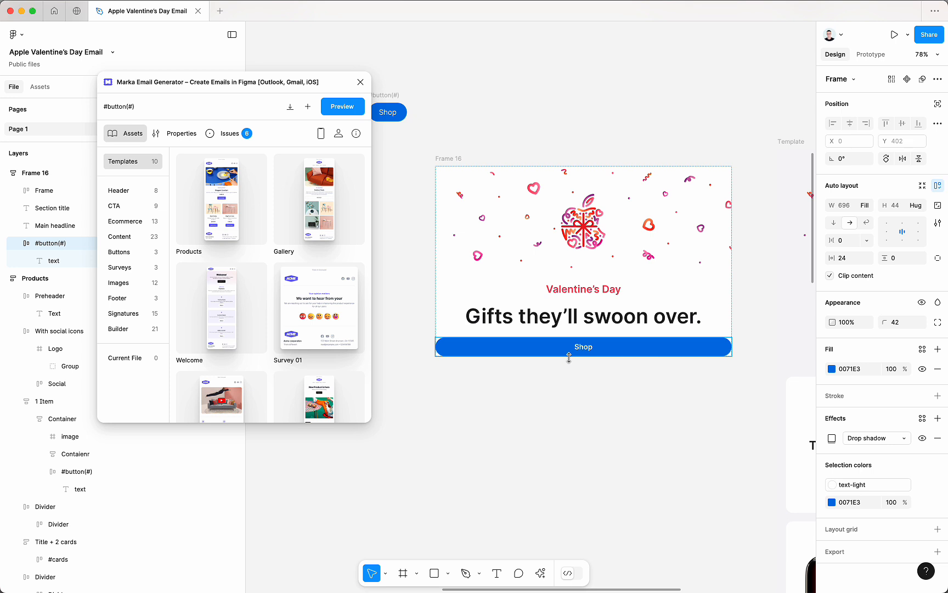
# Set the Shop button frame's width back to Hug contents and select its label
pyautogui.click(867, 206)
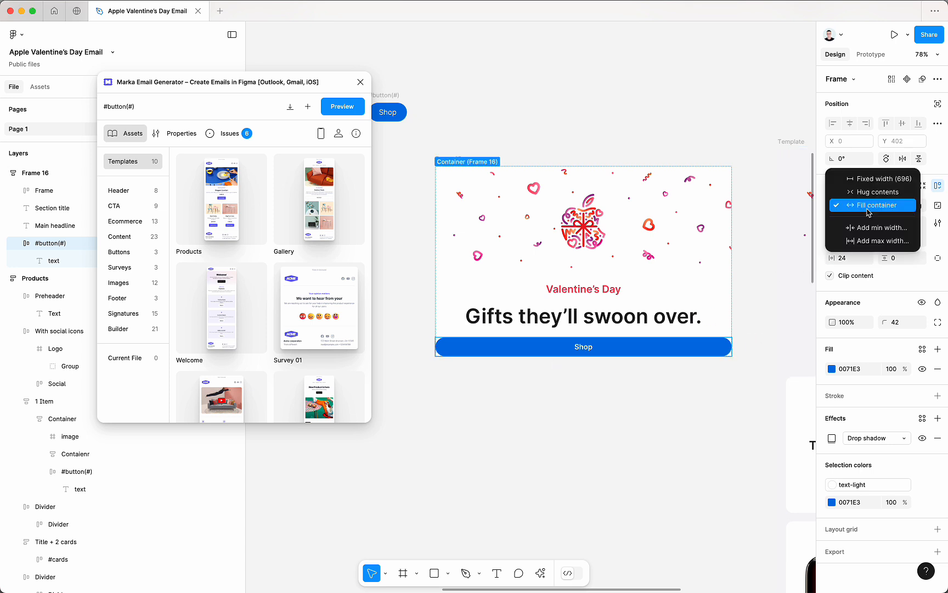
pyautogui.click(876, 192)
pyautogui.click(586, 347)
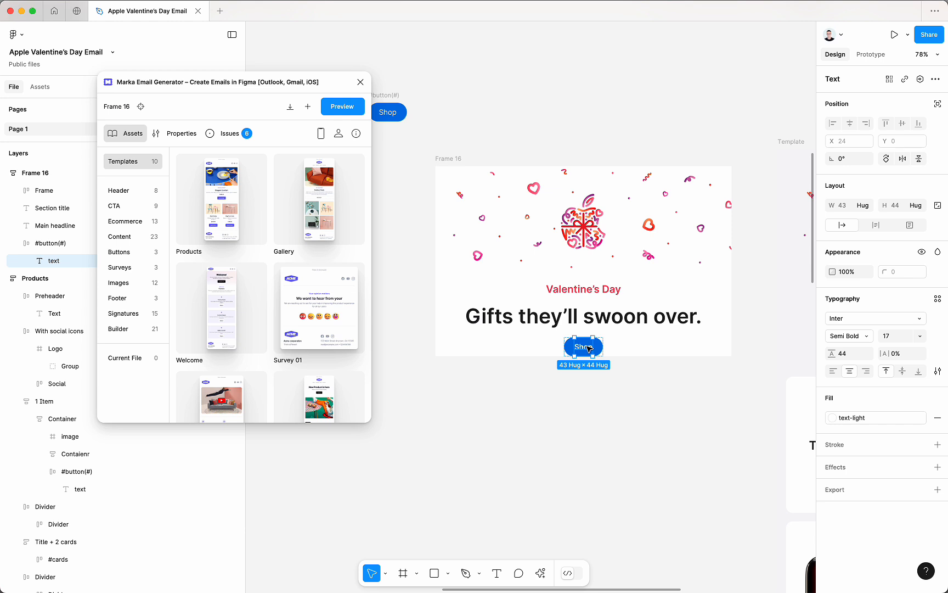
# Move the whole header frame farther away from the template, to X 80, Y -1507
pyautogui.click(491, 160)
pyautogui.hscroll(-2, 477, 159)
pyautogui.keyDown('ctrl'); pyautogui.scroll(-3, 532, 232); pyautogui.keyUp('ctrl')
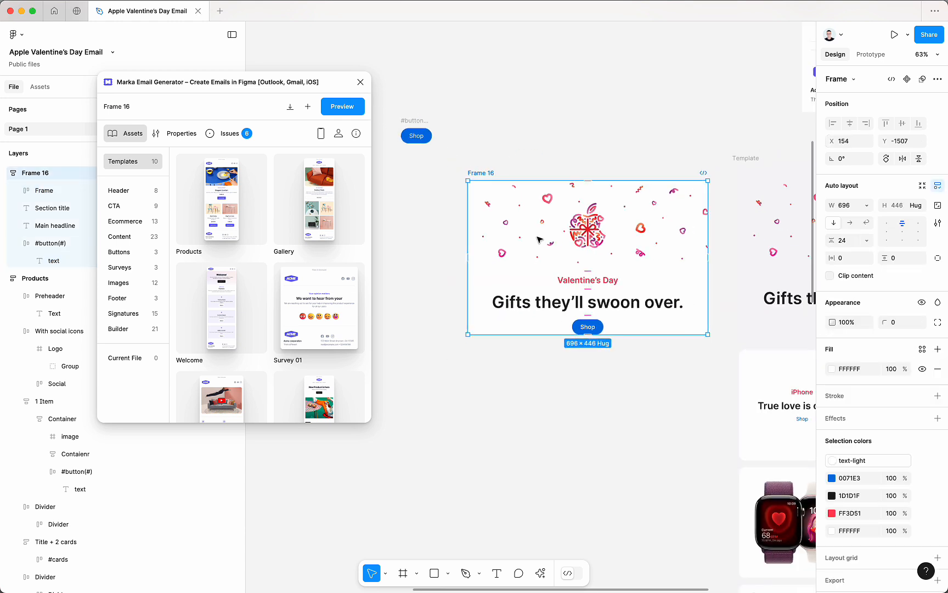
pyautogui.moveTo(532, 232); pyautogui.dragTo(543, 234)
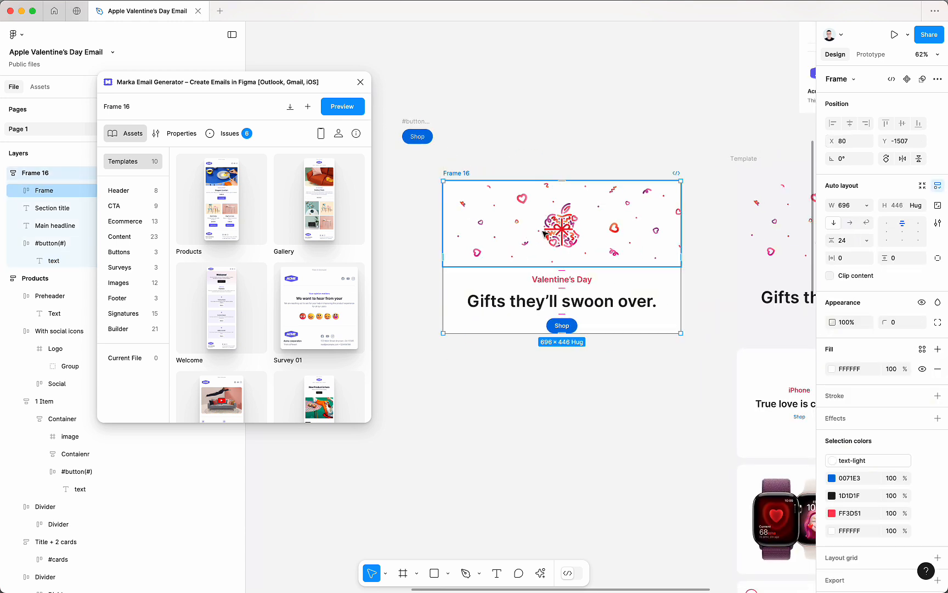
# Close the Marka Email Generator plugin and rename the frame as Header
pyautogui.click(361, 82)
pyautogui.press('super+r')
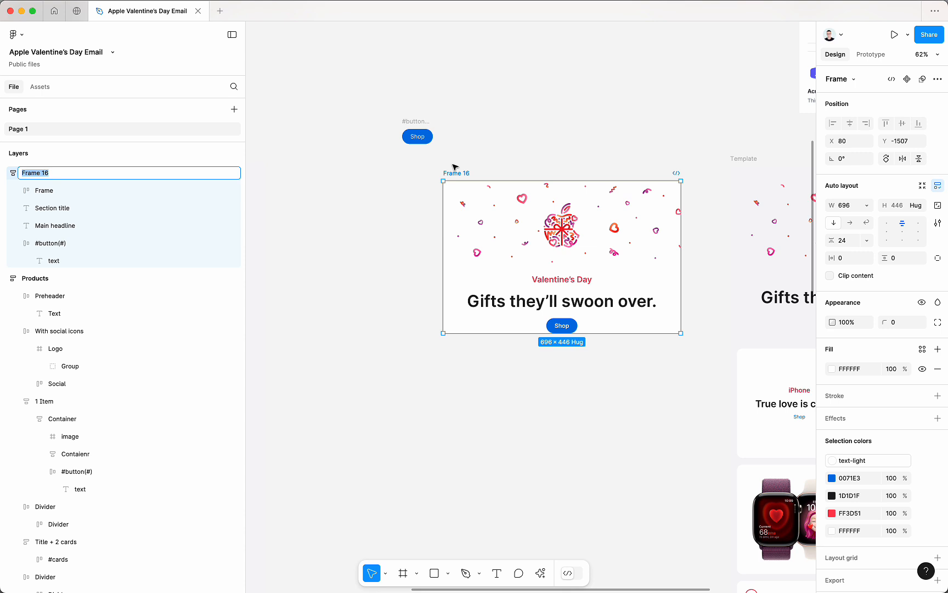
pyautogui.write('Header')
pyautogui.press('Return')
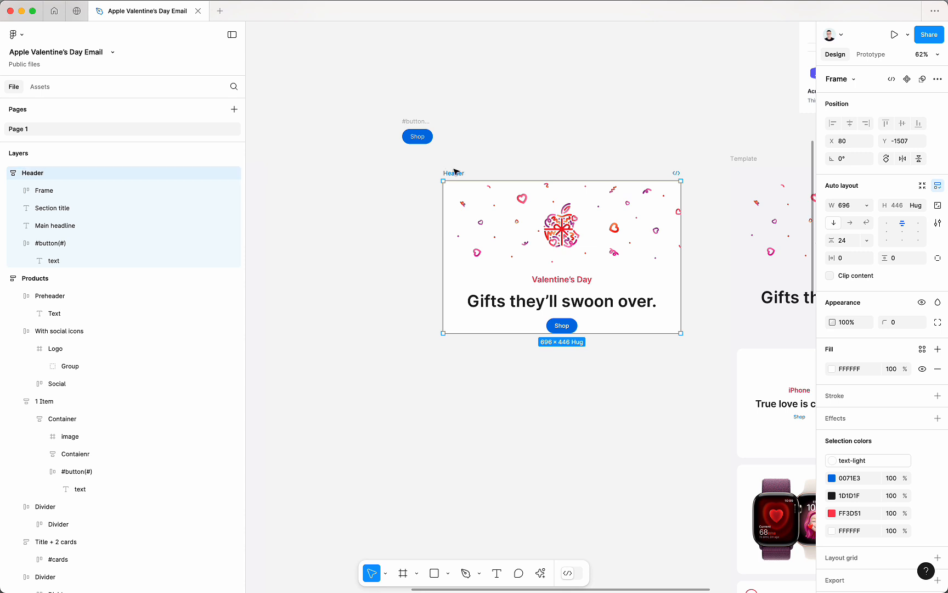
# Reopen the Marka Email Generator plugin and select the Shop button inside the Header frame
pyautogui.hscroll(-3, 607, 277)
pyautogui.click(521, 394)
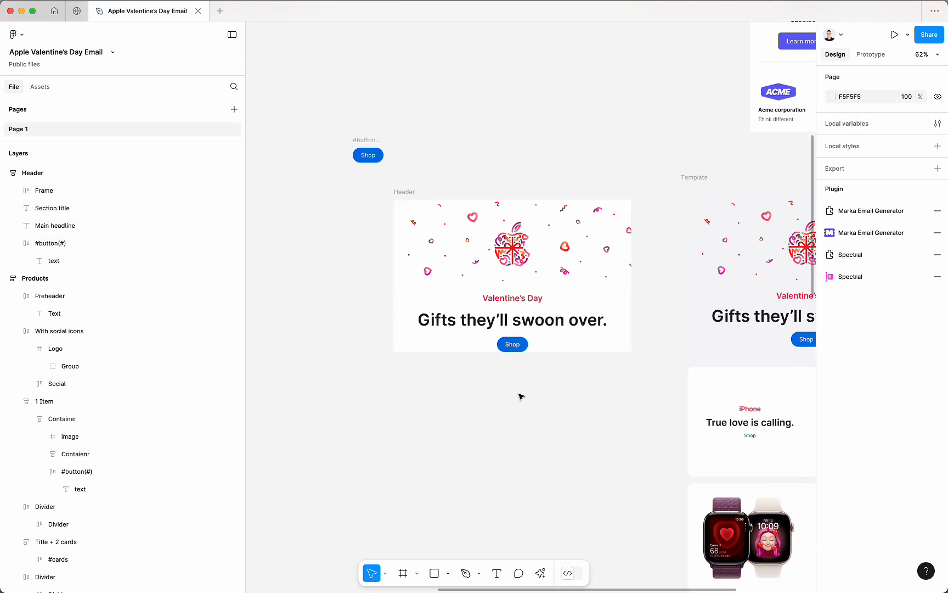
pyautogui.hscroll(3, 607, 391)
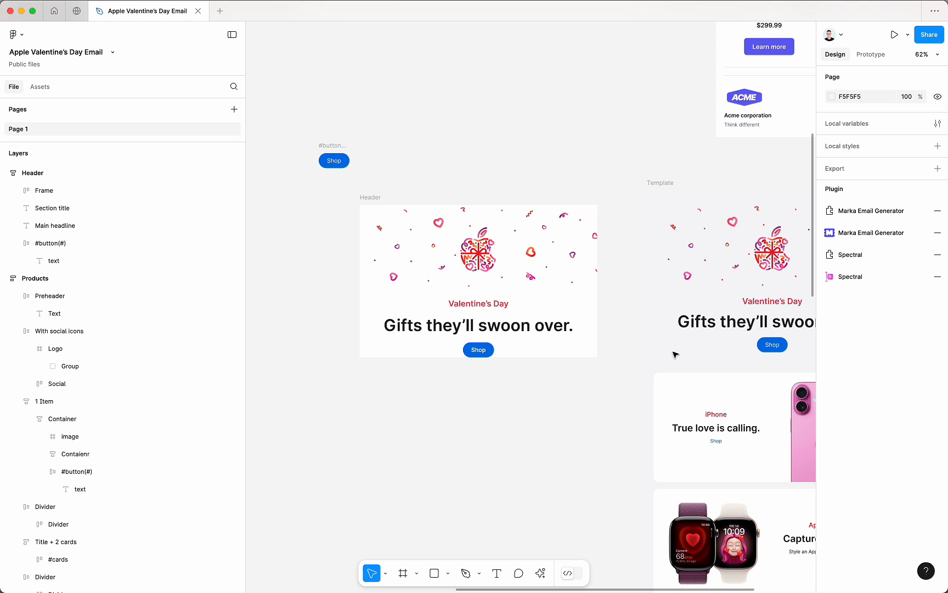
pyautogui.click(876, 235)
pyautogui.hscroll(-3, 615, 329)
pyautogui.hscroll(-2, 615, 328)
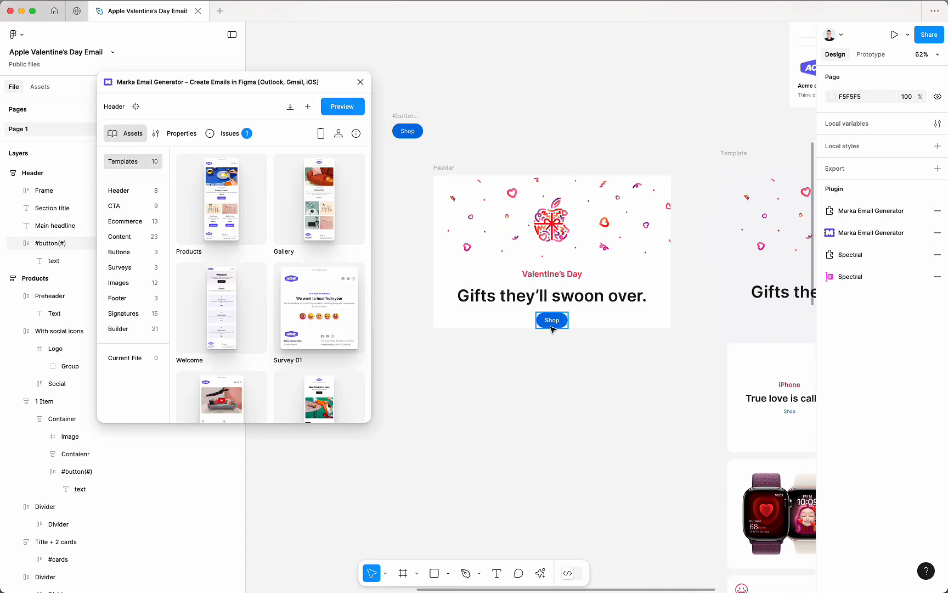
pyautogui.click(551, 321)
pyautogui.scroll(3, 549, 326)
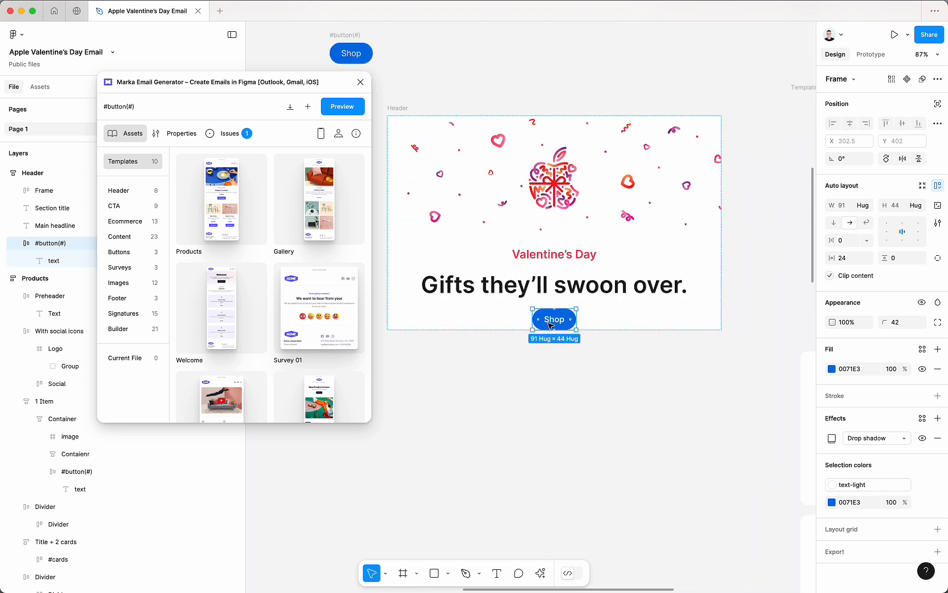
pyautogui.click(183, 141)
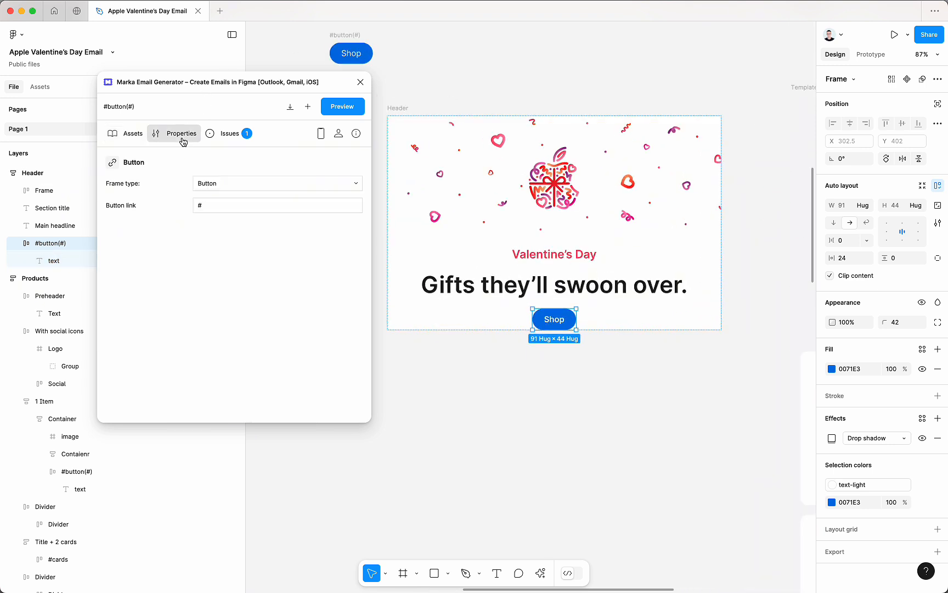
pyautogui.click(226, 203)
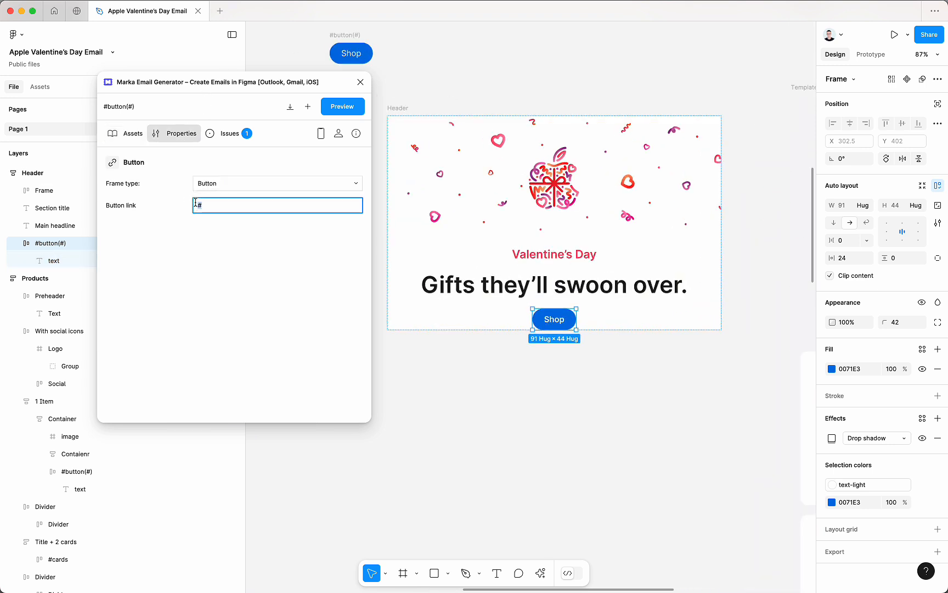
pyautogui.write('https://figma.com')
pyautogui.click(506, 372)
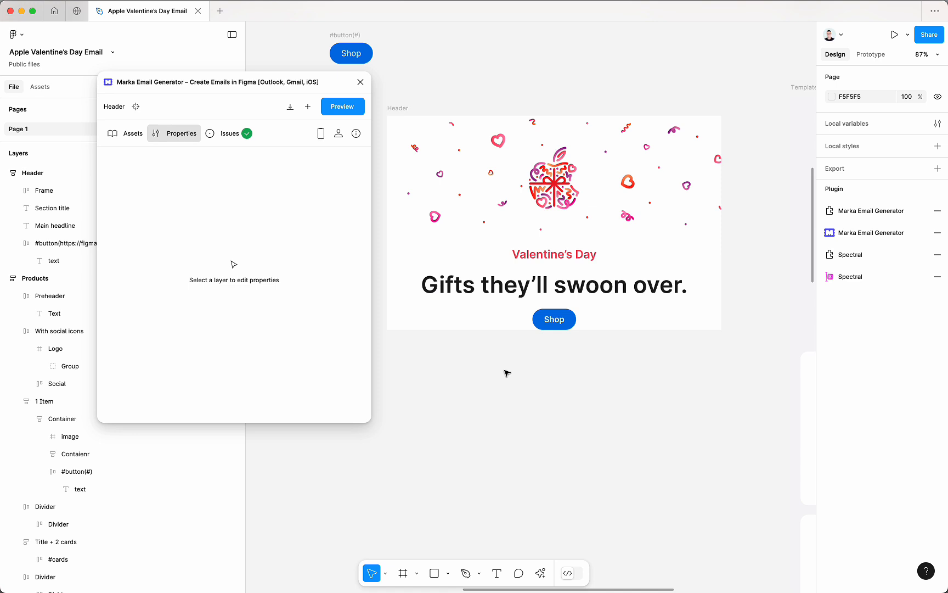
# Select the Header frame to check its template properties in the plugin, and close the plugin
pyautogui.click(400, 109)
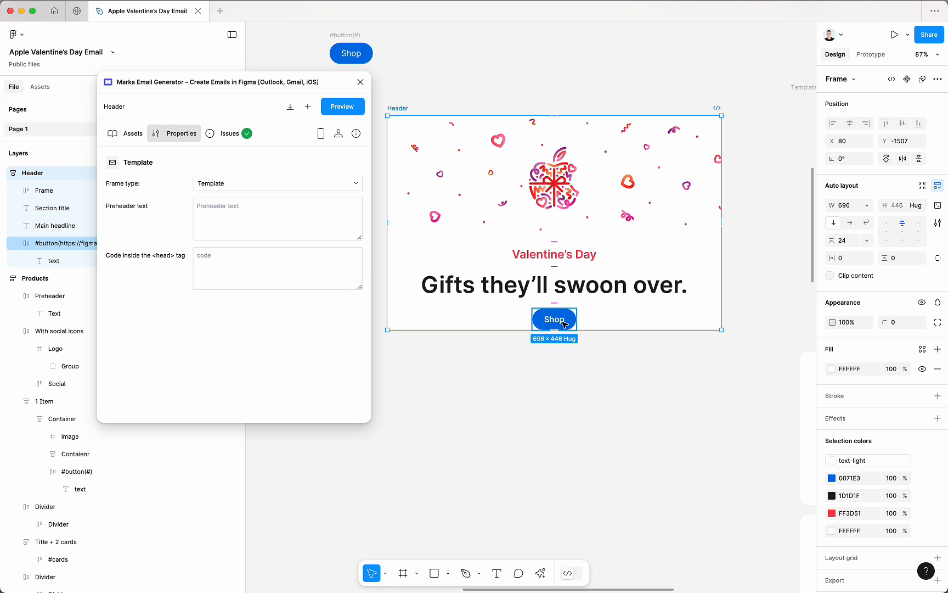
pyautogui.click(360, 83)
pyautogui.click(499, 95)
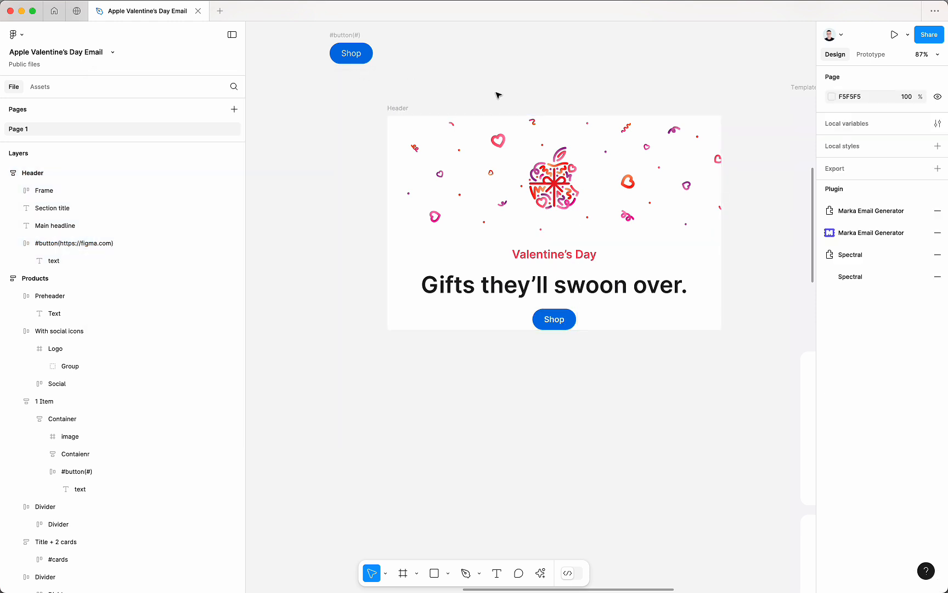
# Move the Header frame up to X 80, Y -1532
pyautogui.scroll(-5, 499, 96)
pyautogui.hscroll(2, 500, 98)
pyautogui.click(329, 98)
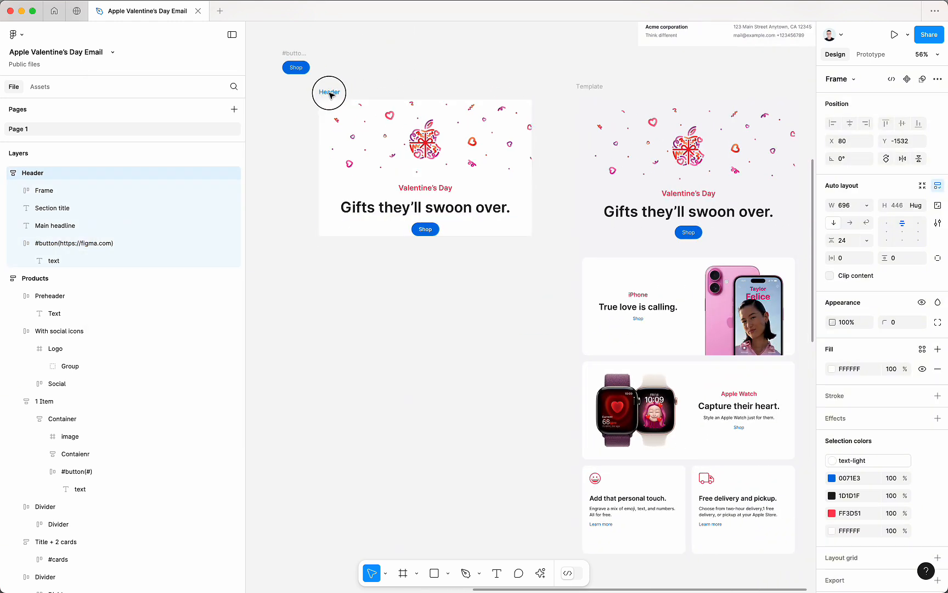
# Sample the template header's background colour F5F5F7 as the fill of the Header frame
pyautogui.scroll(-1, 652, 306)
pyautogui.hscroll(1, 652, 306)
pyautogui.scroll(3, 652, 307)
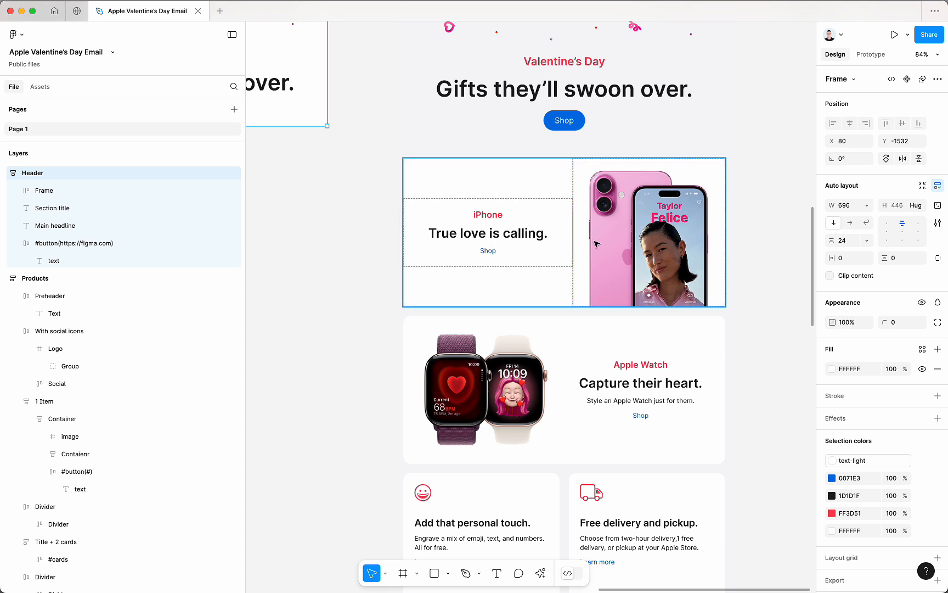
pyautogui.scroll(-3, 597, 243)
pyautogui.scroll(4, 570, 309)
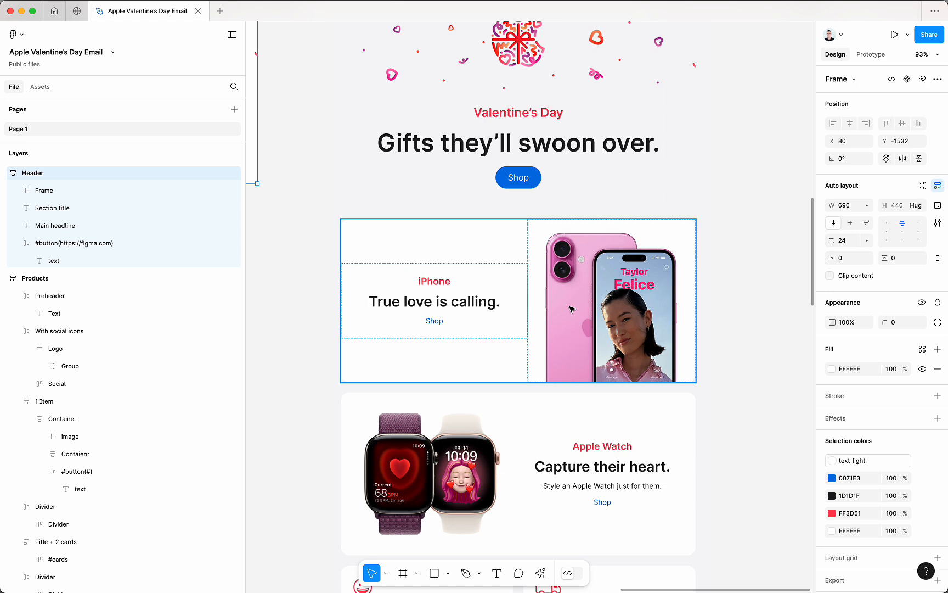
pyautogui.hscroll(-5, 571, 309)
pyautogui.scroll(-3, 571, 309)
pyautogui.scroll(1, 571, 309)
pyautogui.press('i')
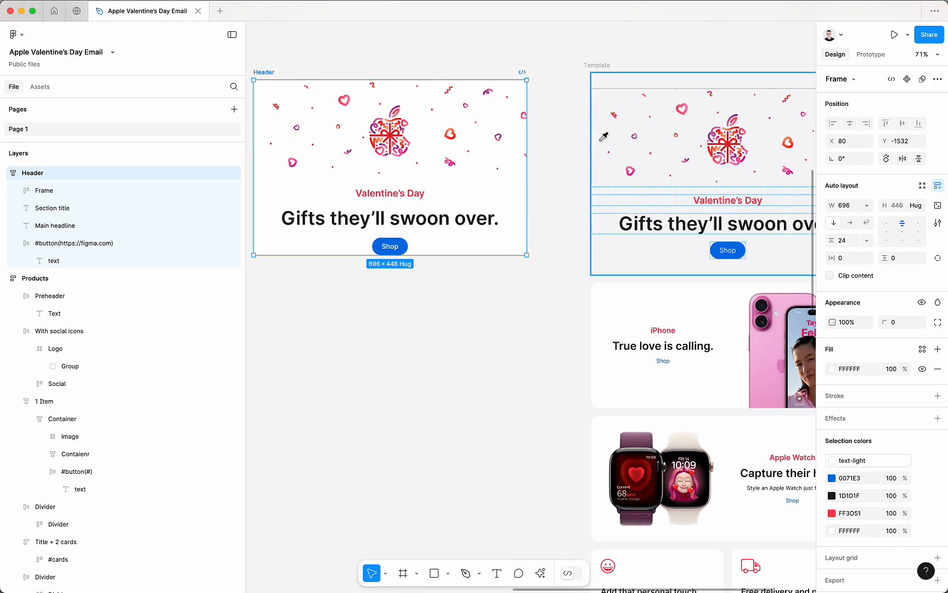
pyautogui.click(603, 137)
# Examine the template's iPhone card layout and sizing and compare it with the rebuilt Header frame
pyautogui.scroll(-3, 573, 303)
pyautogui.hscroll(5, 573, 303)
pyautogui.click(636, 281)
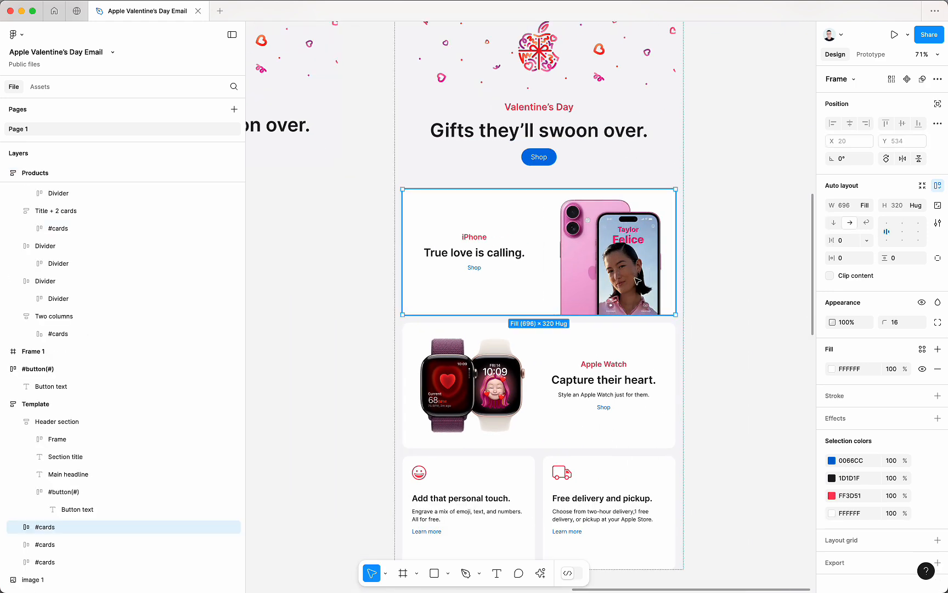
pyautogui.hscroll(-2, 636, 281)
pyautogui.scroll(-1, 636, 281)
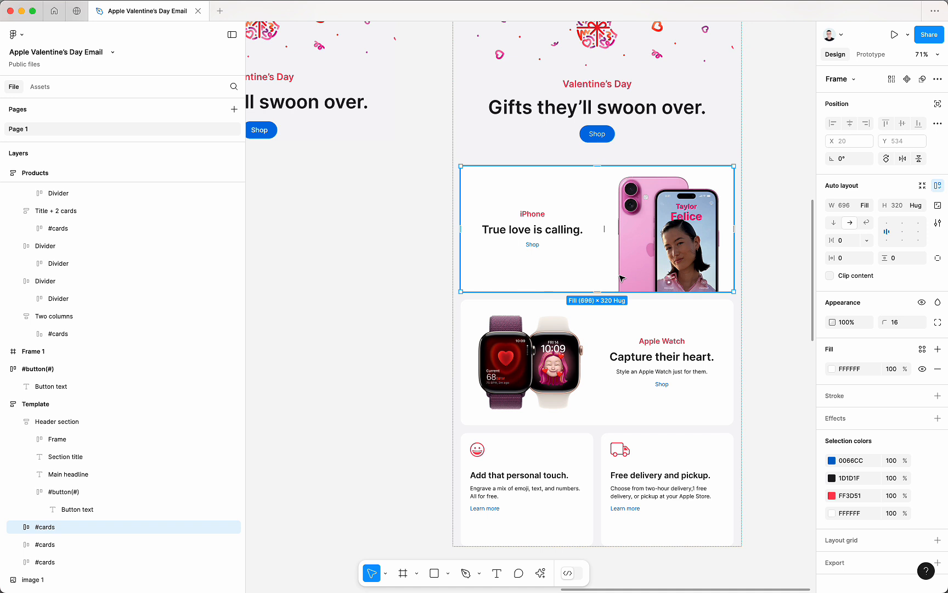
pyautogui.hscroll(-3, 621, 278)
pyautogui.scroll(2, 622, 278)
pyautogui.hscroll(2, 622, 278)
pyautogui.scroll(-1, 621, 278)
pyautogui.hscroll(-6, 621, 279)
pyautogui.scroll(1, 621, 279)
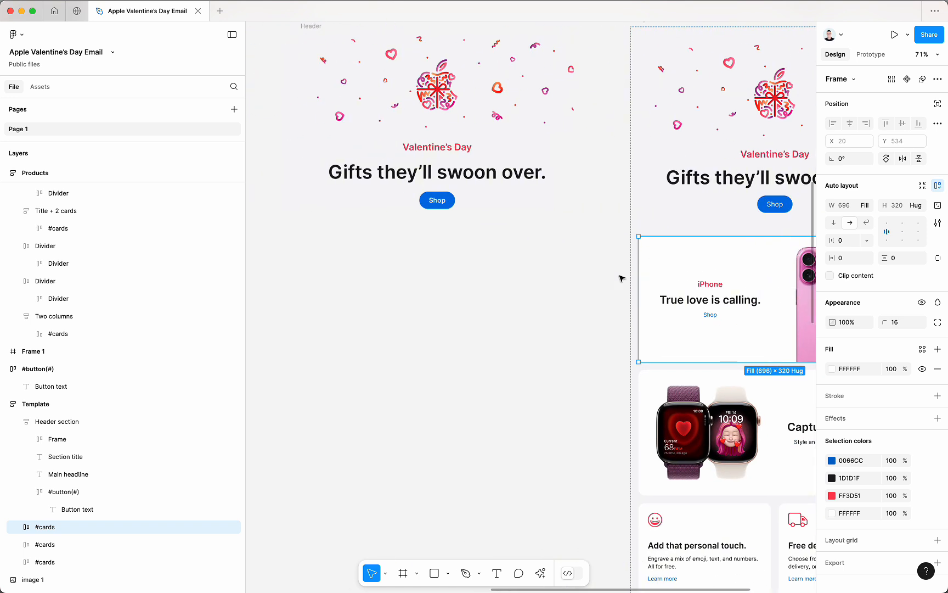
pyautogui.scroll(2, 621, 278)
pyautogui.hscroll(-1, 621, 278)
pyautogui.click(386, 87)
pyautogui.scroll(-2, 473, 165)
pyautogui.hscroll(3, 473, 166)
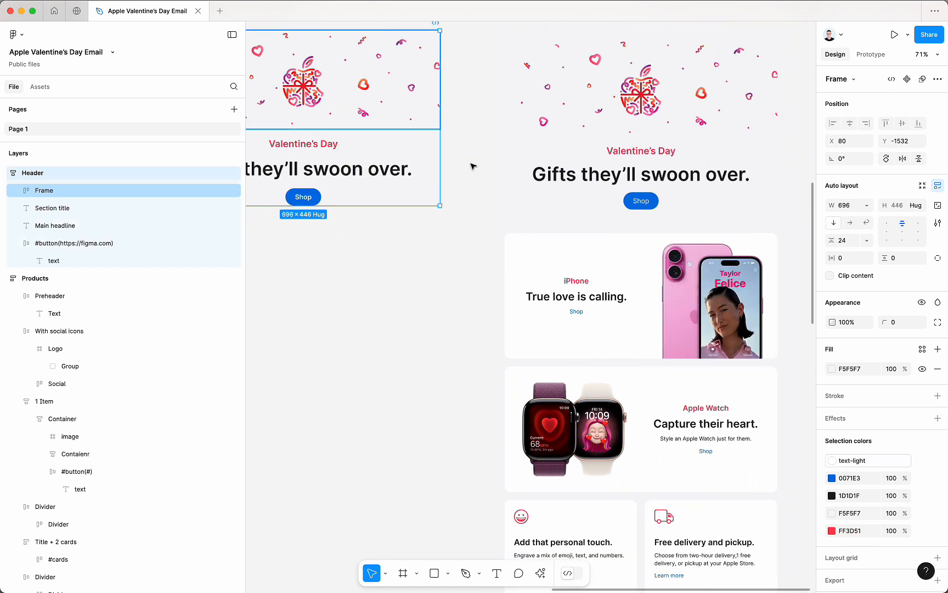
# Draw a 696 × 176 frame below the Header frame, aligned to it at X 80
pyautogui.hscroll(-5, 574, 208)
pyautogui.scroll(-1, 573, 207)
pyautogui.press('f')
pyautogui.moveTo(322, 254); pyautogui.dragTo(593, 251)
pyautogui.click(590, 61)
pyautogui.click(607, 250)
pyautogui.click(565, 265)
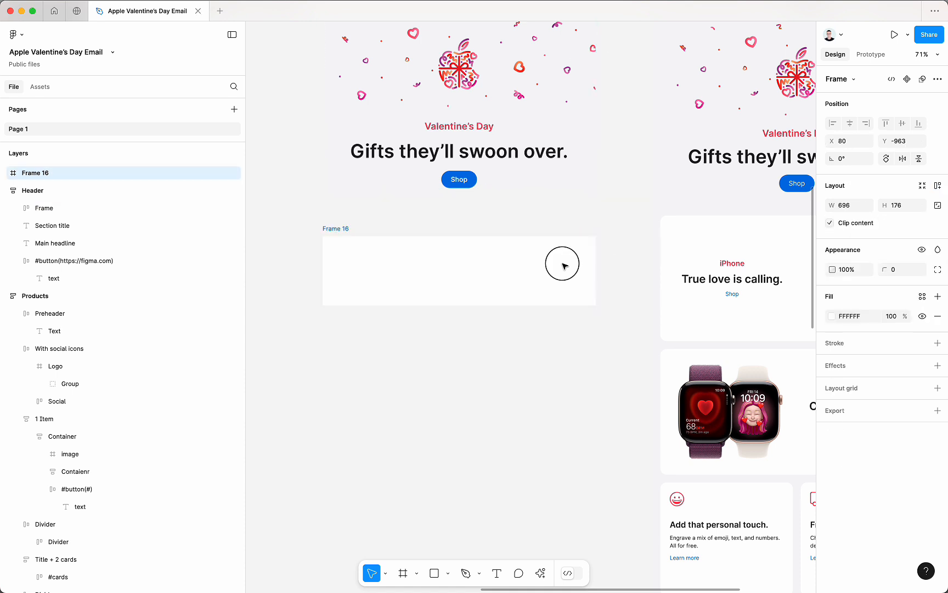
# Try the horizontal auto layout direction on the Header frame and return it to vertical
pyautogui.hscroll(5, 564, 265)
pyautogui.scroll(-2, 564, 266)
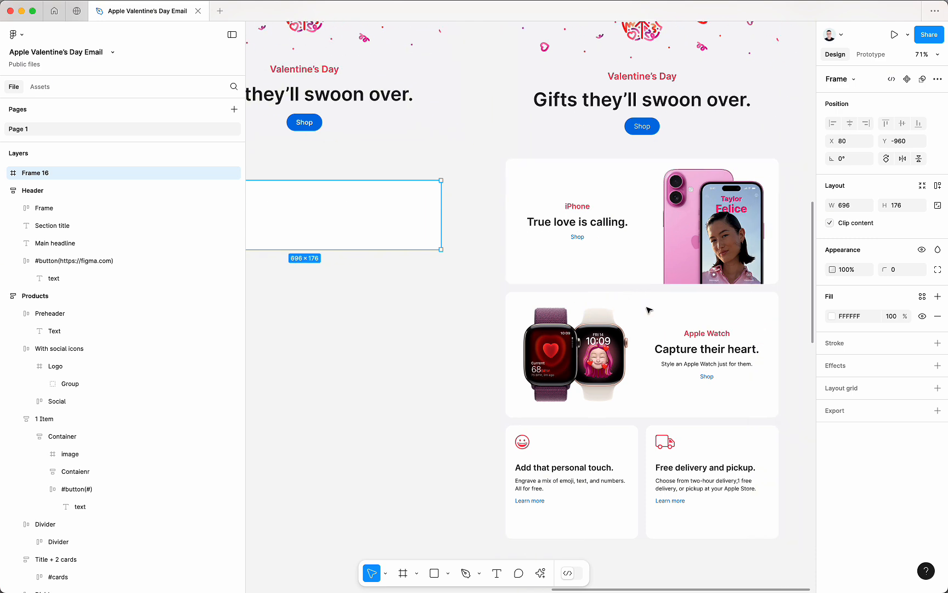
pyautogui.hscroll(3, 648, 310)
pyautogui.scroll(5, 653, 247)
pyautogui.keyDown('ctrl'); pyautogui.scroll(-2, 653, 237); pyautogui.keyUp('ctrl')
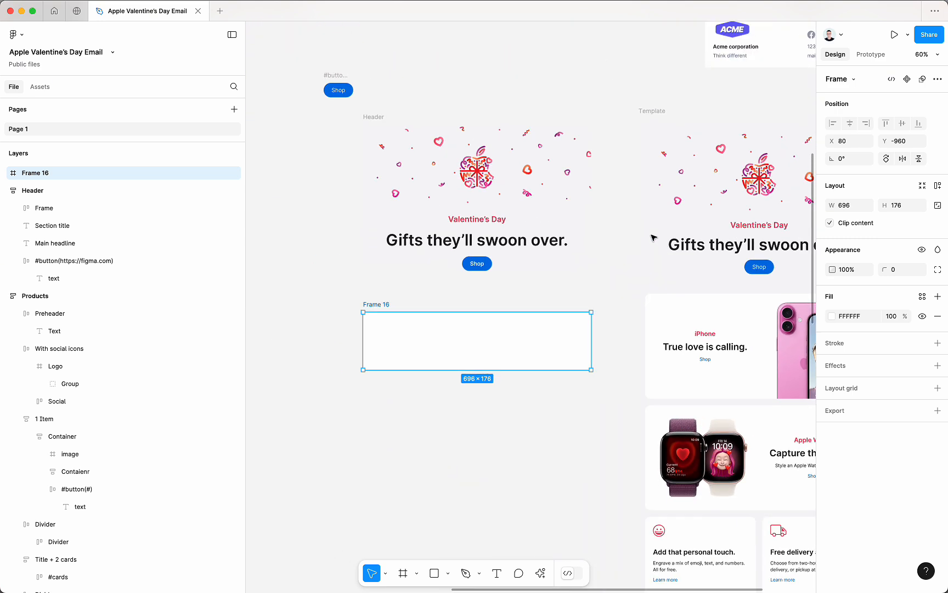
pyautogui.click(381, 118)
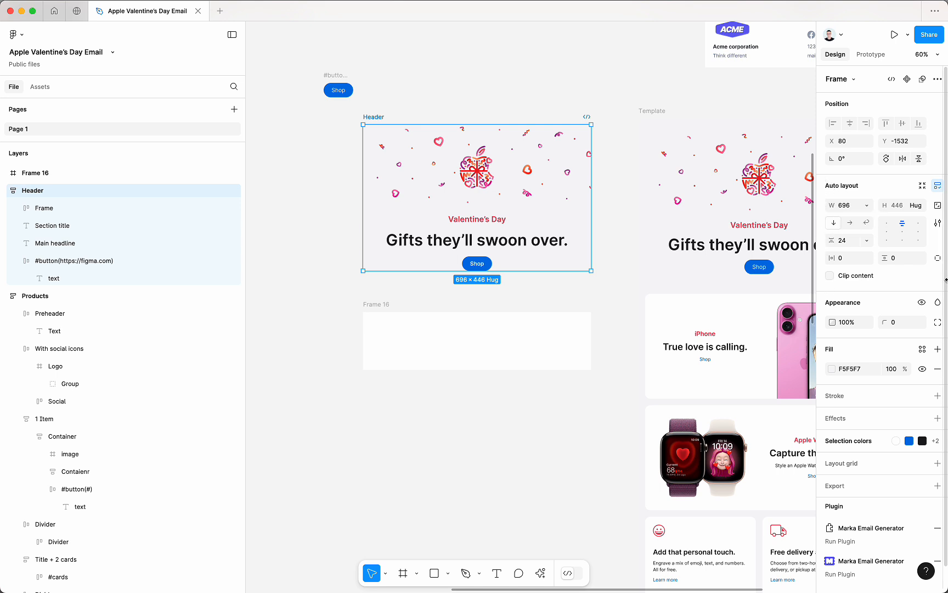
pyautogui.click(850, 223)
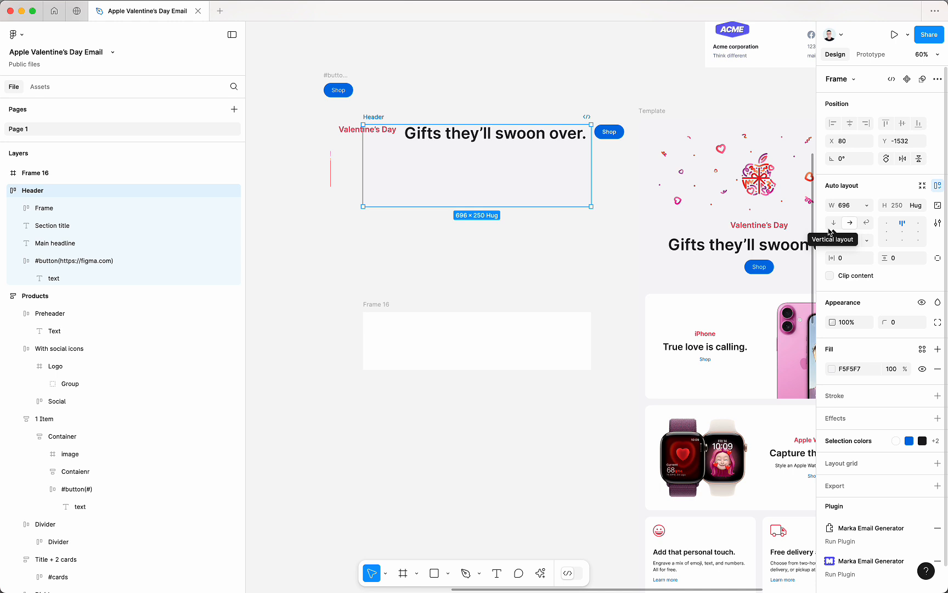
pyautogui.click(830, 230)
# Enlarge the empty white frame to 696 × 320 and place it just below the Header frame
pyautogui.scroll(-3, 519, 281)
pyautogui.hscroll(3, 518, 282)
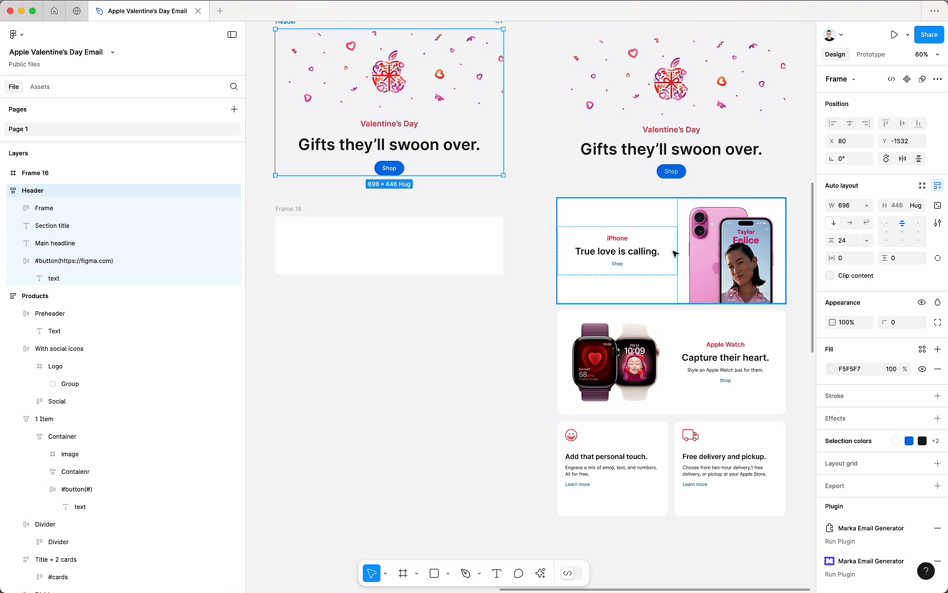
pyautogui.moveTo(385, 257); pyautogui.dragTo(399, 303)
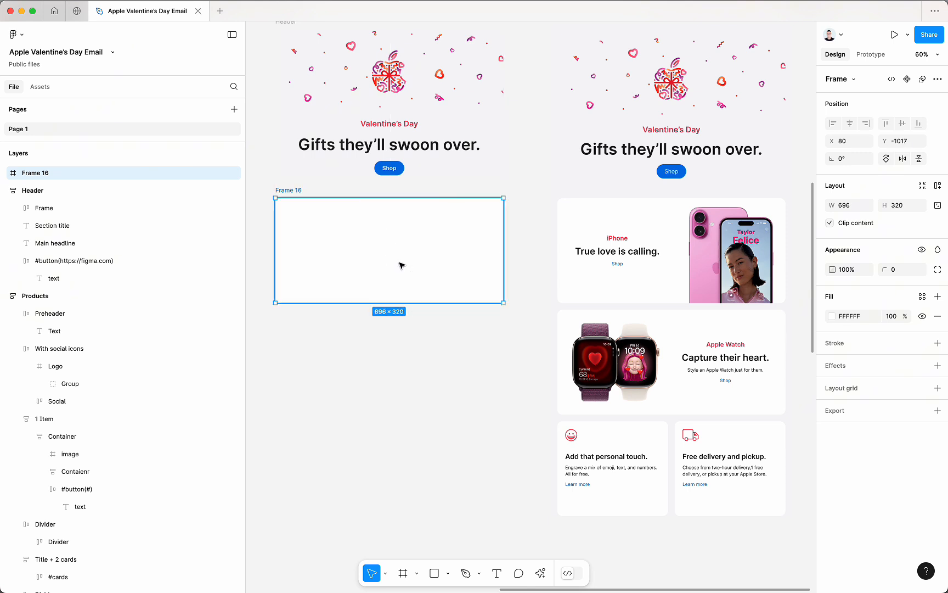
pyautogui.doubleClick(725, 236)
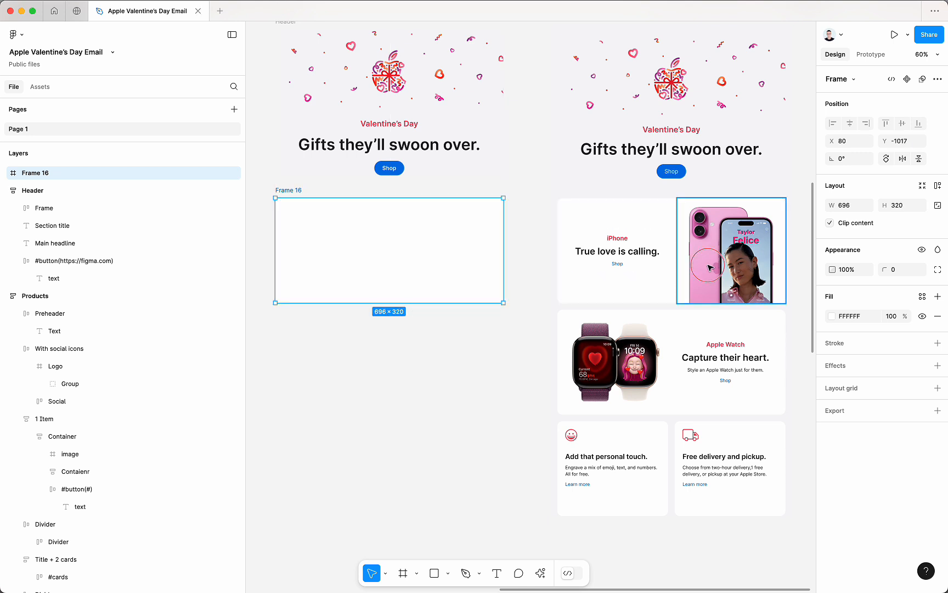
pyautogui.click(474, 280)
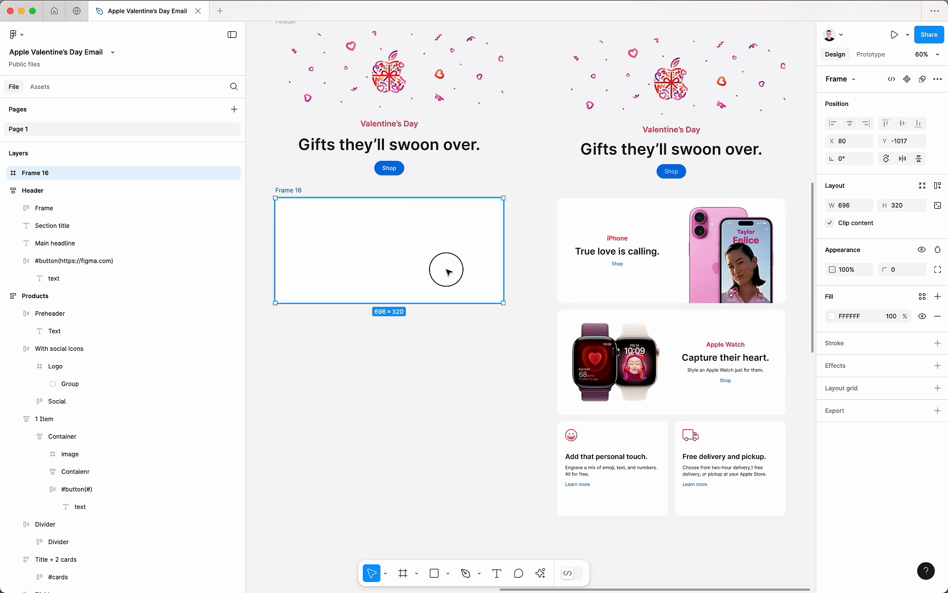
pyautogui.moveTo(447, 269); pyautogui.dragTo(446, 273)
# Copy the phone image frame from the template's iPhone card and paste it into the empty white frame
pyautogui.doubleClick(691, 264)
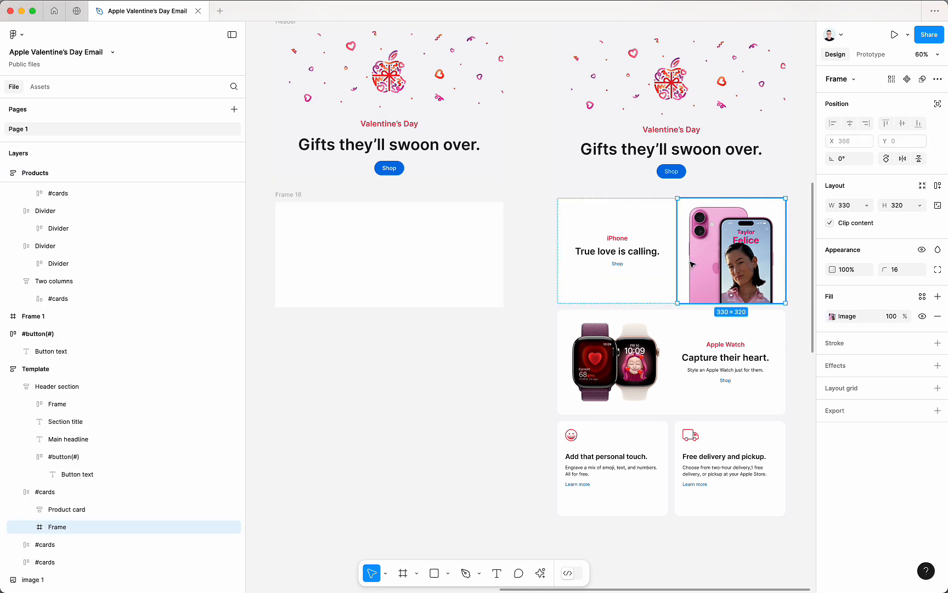
pyautogui.hotkey('ctrl', 'c')
pyautogui.click(387, 307)
pyautogui.hotkey('ctrl', 'v')
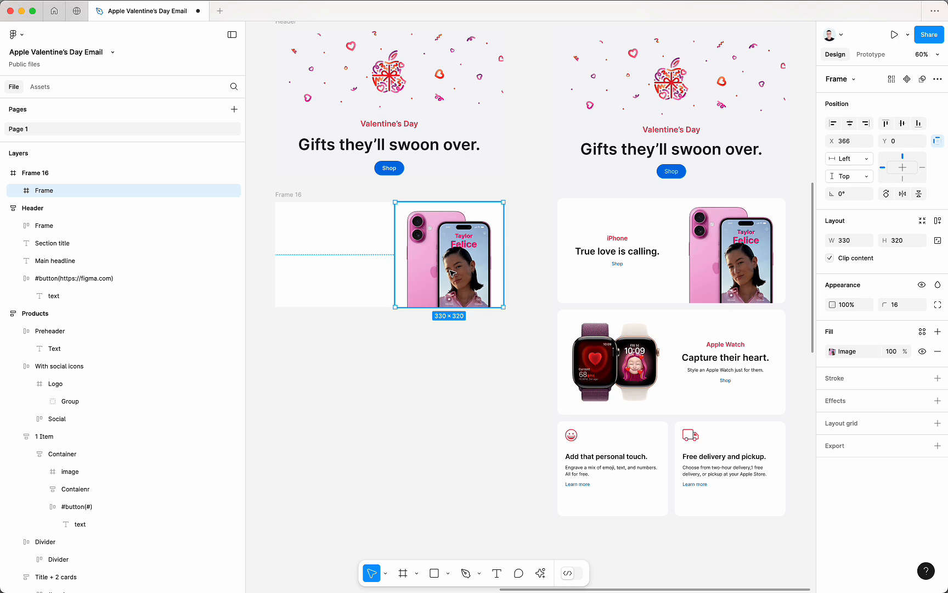
# Duplicate the iPhone card's product name, description and Shop text onto the canvas beside the new card frame
pyautogui.hscroll(-2, 455, 313)
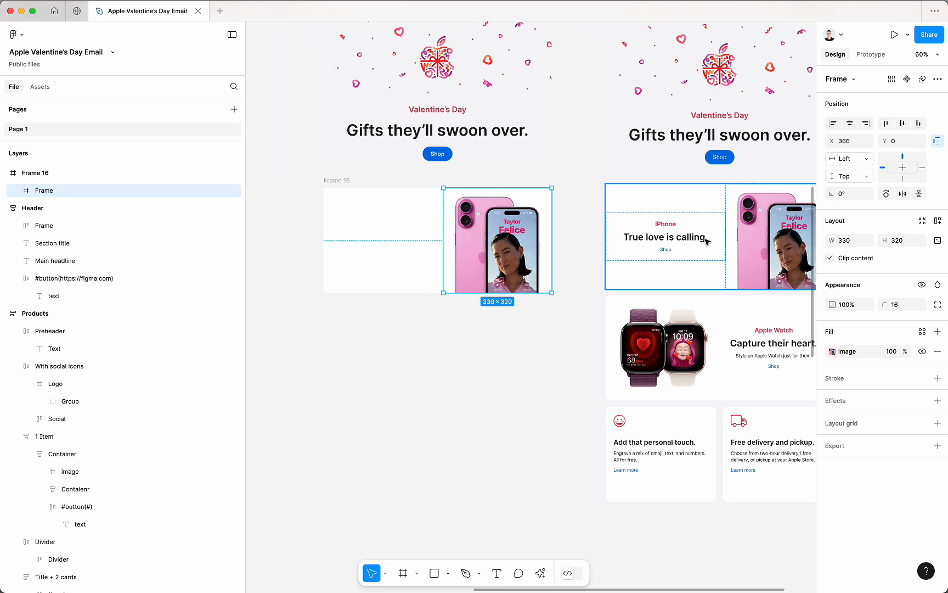
pyautogui.click(707, 241)
pyautogui.click(702, 238)
pyautogui.keyDown('shift'); pyautogui.click(665, 249); pyautogui.keyUp('shift')
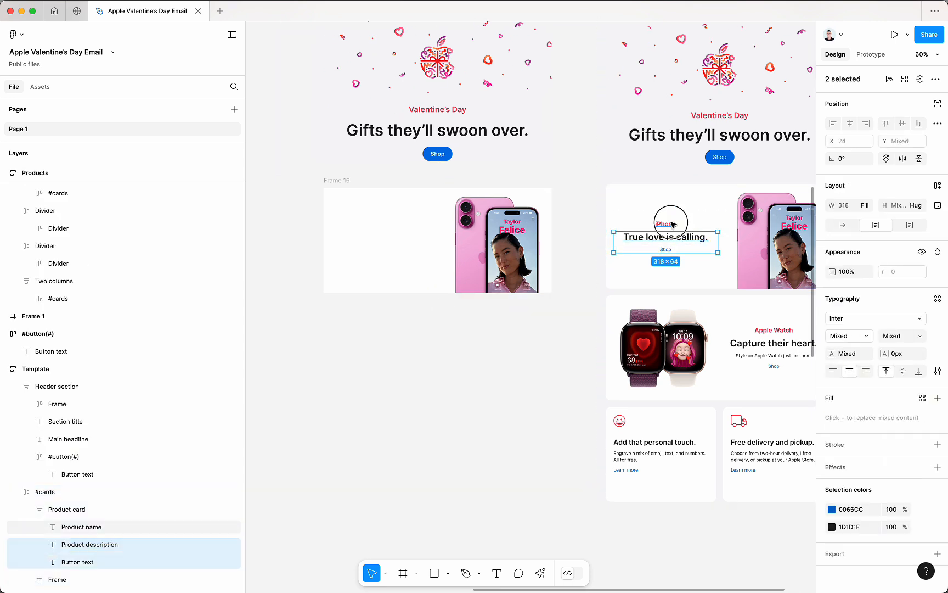
pyautogui.keyDown('shift'); pyautogui.click(672, 225); pyautogui.keyUp('shift')
pyautogui.moveTo(672, 224); pyautogui.dragTo(264, 243)
pyautogui.hscroll(-3, 264, 244)
pyautogui.scroll(3, 417, 243)
pyautogui.click(393, 254)
# Select the three copied texts together and move them slightly farther from the new card frame
pyautogui.click(412, 231)
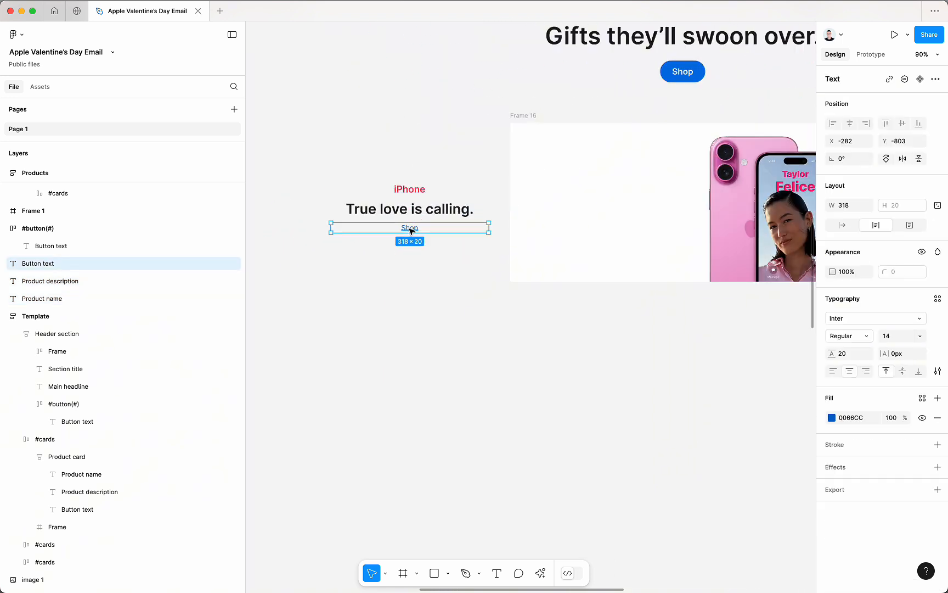
pyautogui.keyDown('shift'); pyautogui.click(421, 206); pyautogui.keyUp('shift')
pyautogui.keyDown('shift'); pyautogui.click(420, 192); pyautogui.keyUp('shift')
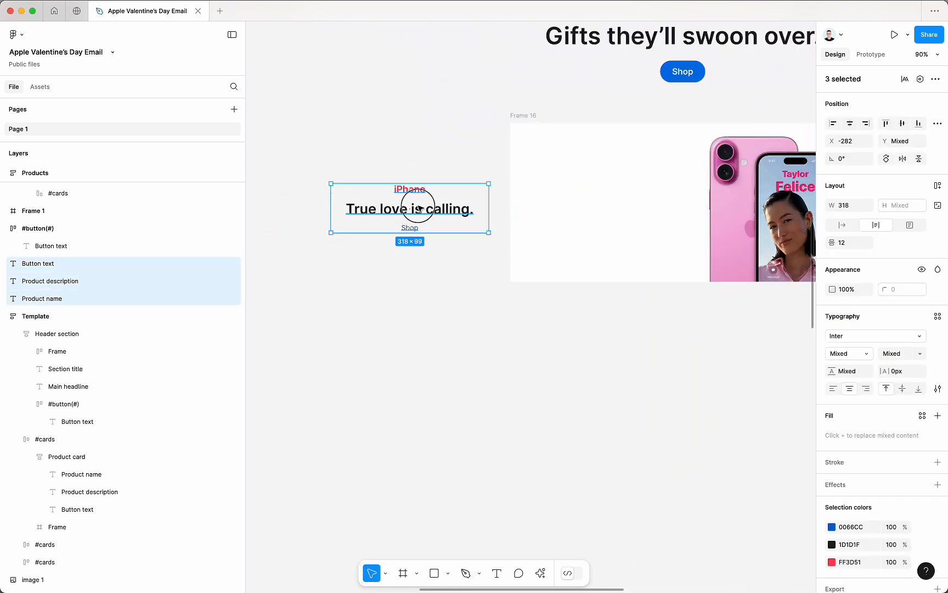
pyautogui.moveTo(419, 205); pyautogui.dragTo(398, 206)
pyautogui.click(493, 258)
# Select the pasted phone image and compare the new card with the template's iPhone card
pyautogui.hscroll(5, 557, 237)
pyautogui.click(532, 225)
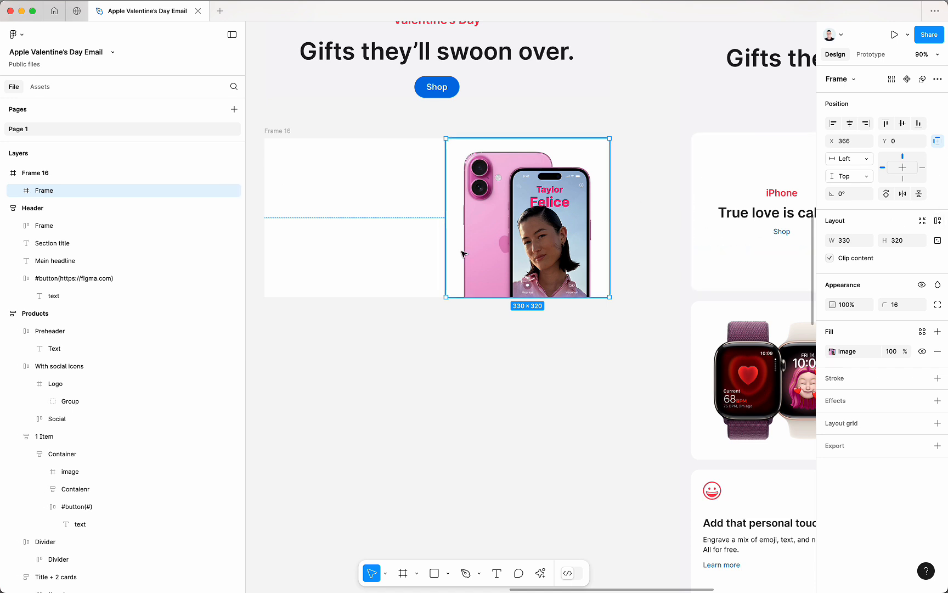
pyautogui.scroll(2, 462, 253)
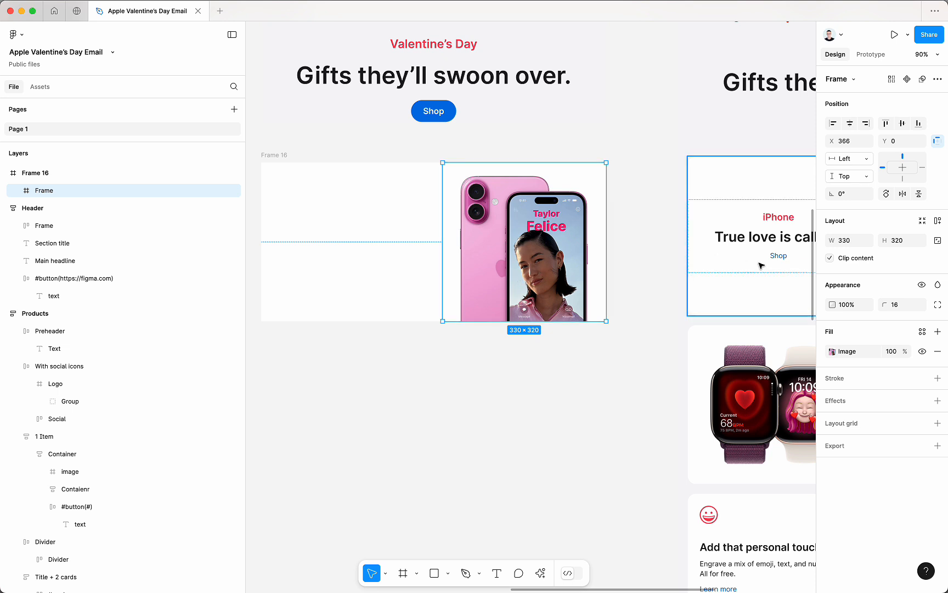
pyautogui.hscroll(5, 536, 267)
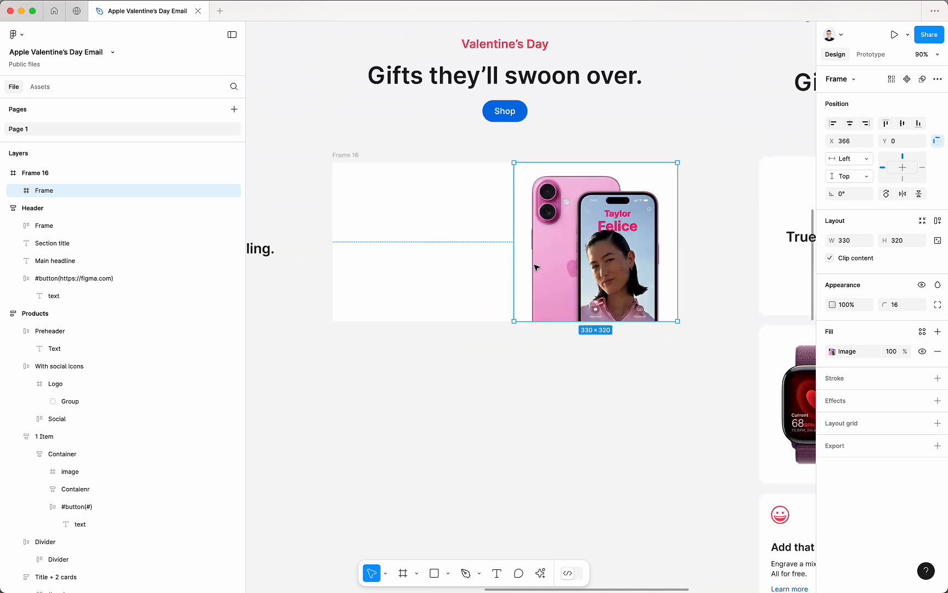
# Check the template's iPhone card texts and wrap the copied product name, description and Shop texts together in an auto layout frame
pyautogui.click(603, 244)
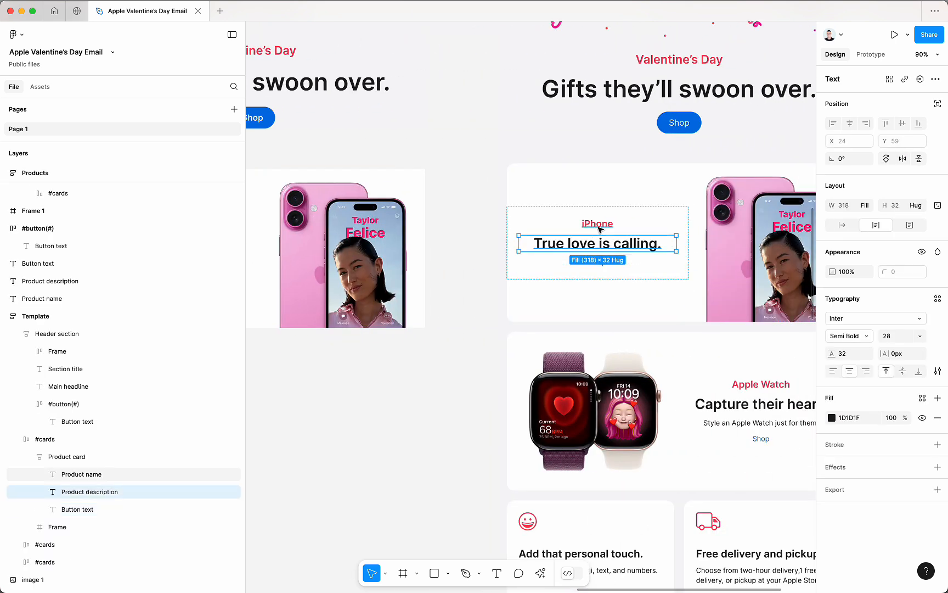
pyautogui.click(599, 225)
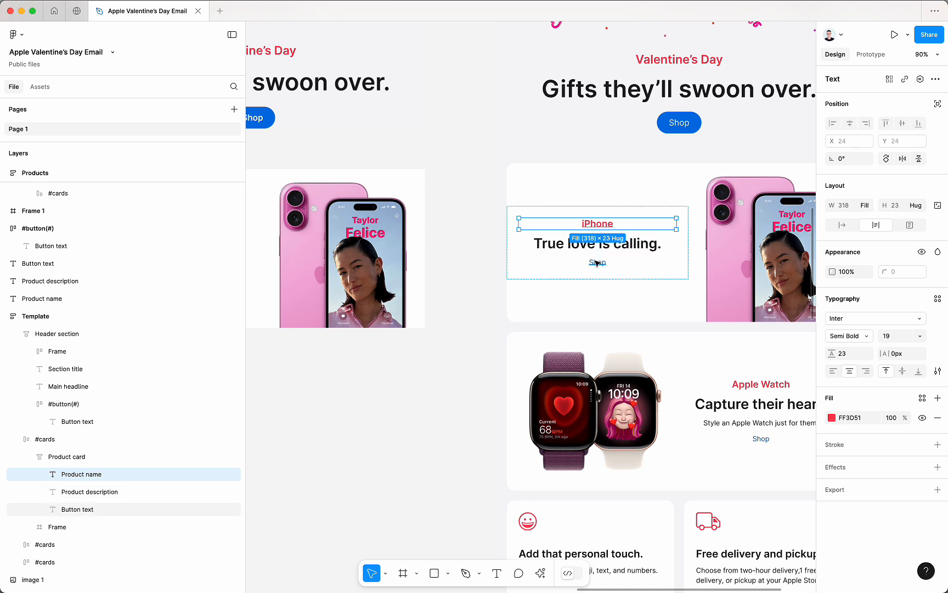
pyautogui.hscroll(-7, 596, 263)
pyautogui.hscroll(-3, 621, 262)
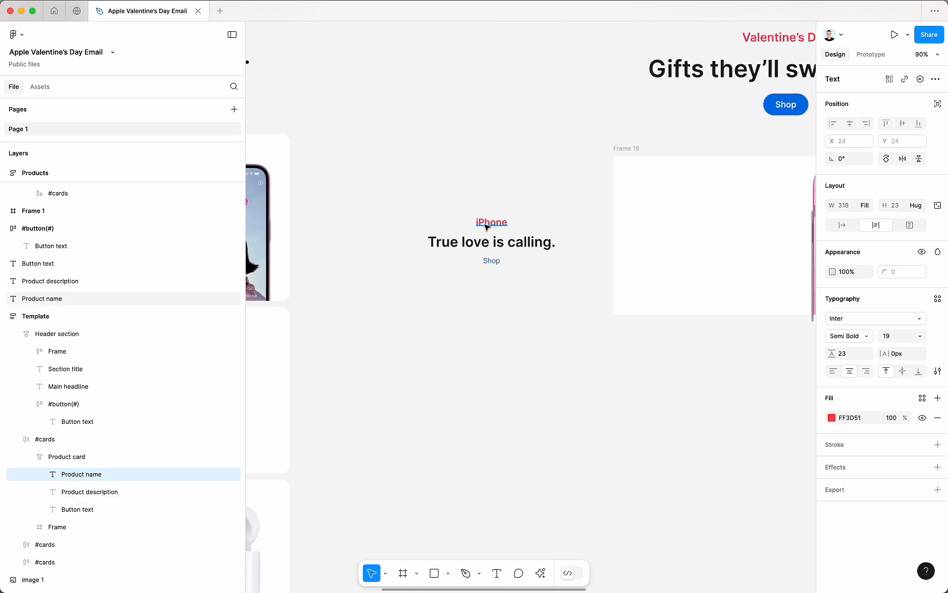
pyautogui.moveTo(388, 159); pyautogui.dragTo(575, 307)
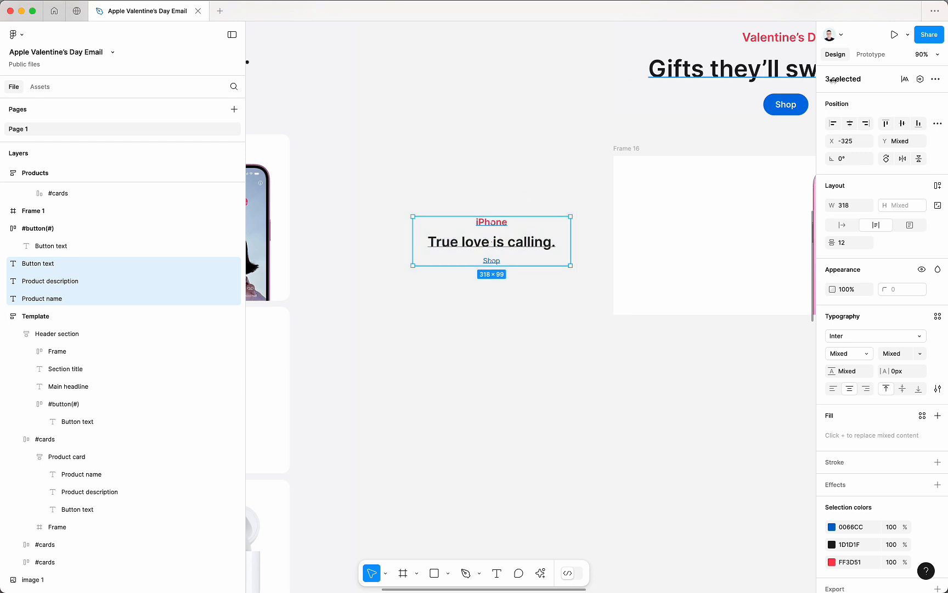
pyautogui.click(938, 186)
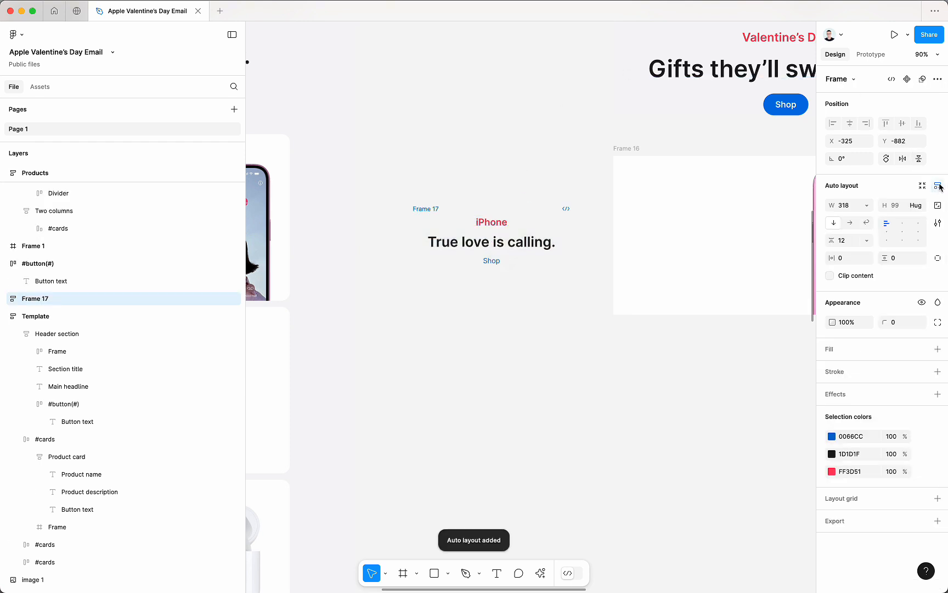
# Set the width of the product name, description and Shop texts inside the new auto layout frame to Fill container
pyautogui.click(505, 229)
pyautogui.keyDown('shift'); pyautogui.click(491, 242); pyautogui.keyUp('shift')
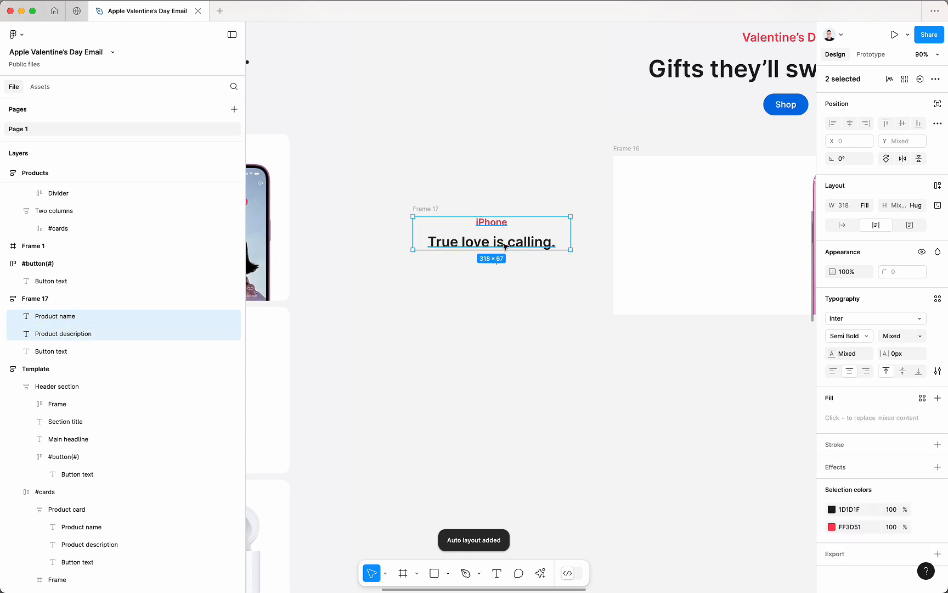
pyautogui.keyDown('shift'); pyautogui.click(489, 261); pyautogui.keyUp('shift')
pyautogui.hscroll(5, 543, 266)
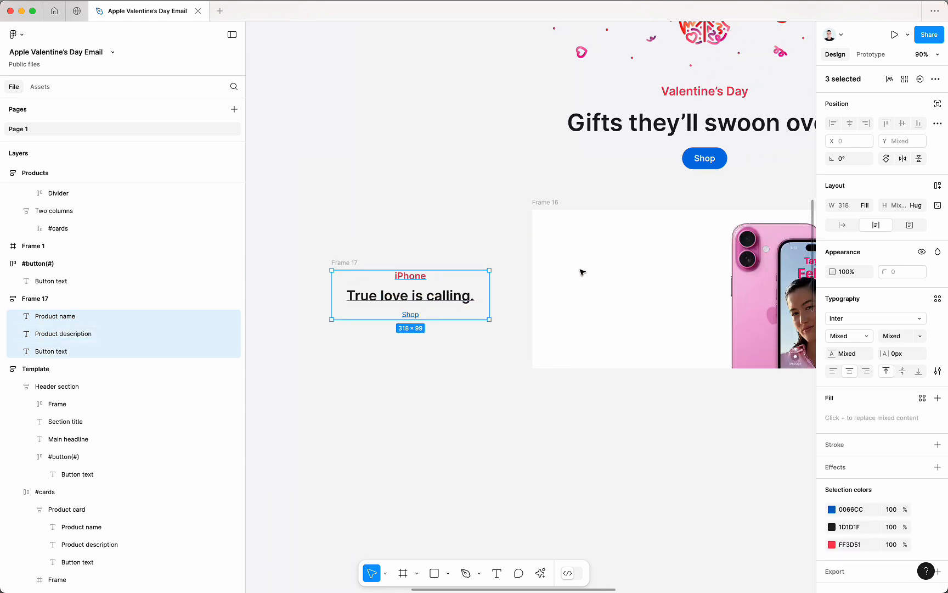
pyautogui.scroll(5, 631, 192)
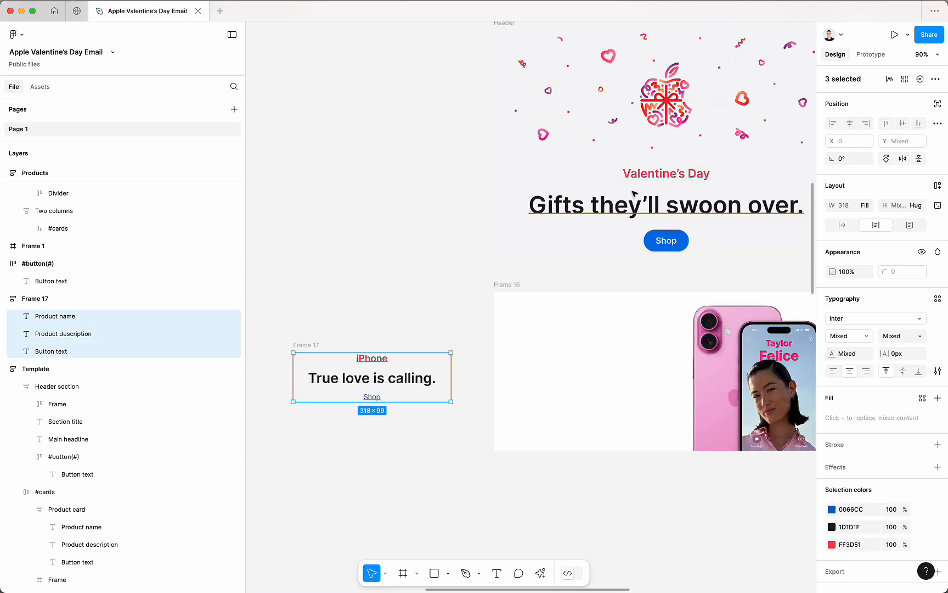
pyautogui.scroll(-3, 656, 183)
pyautogui.hscroll(-3, 656, 184)
pyautogui.click(865, 206)
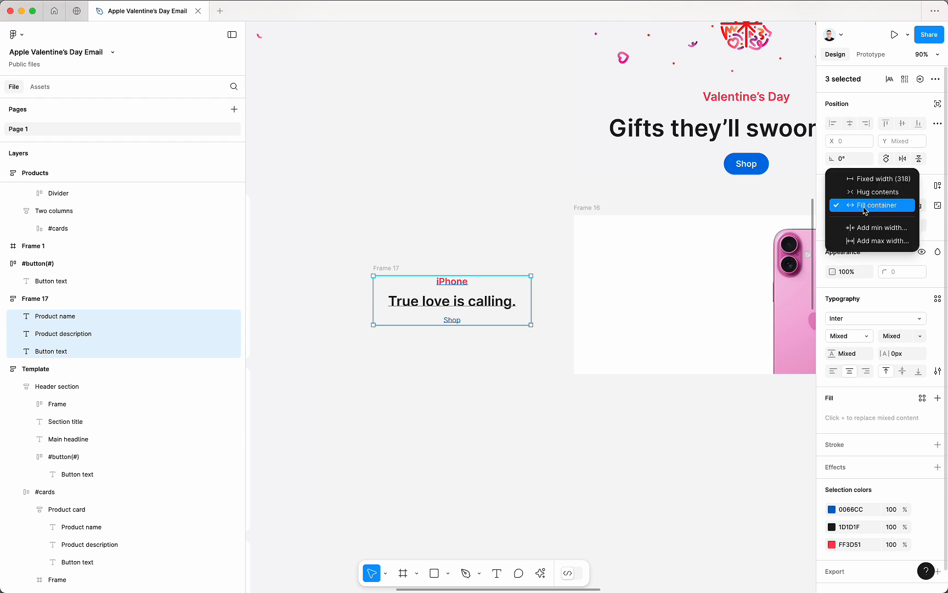
pyautogui.click(868, 203)
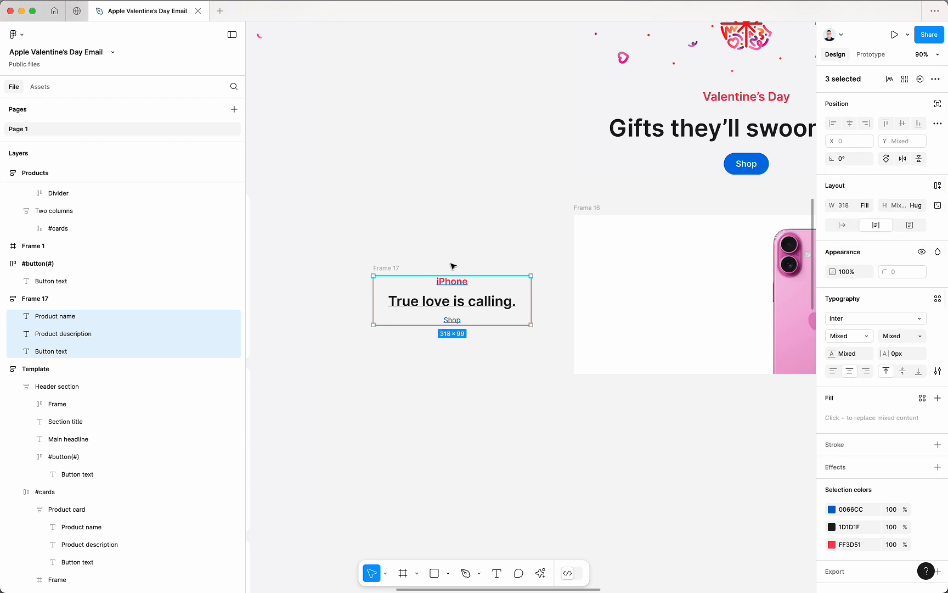
# Move the iPhone text block into the white card frame beside the phone image and centre it vertically
pyautogui.moveTo(381, 269)
pyautogui.mouseDown()
pyautogui.moveTo(375, 227)
pyautogui.moveTo(362, 275)
pyautogui.mouseUp()
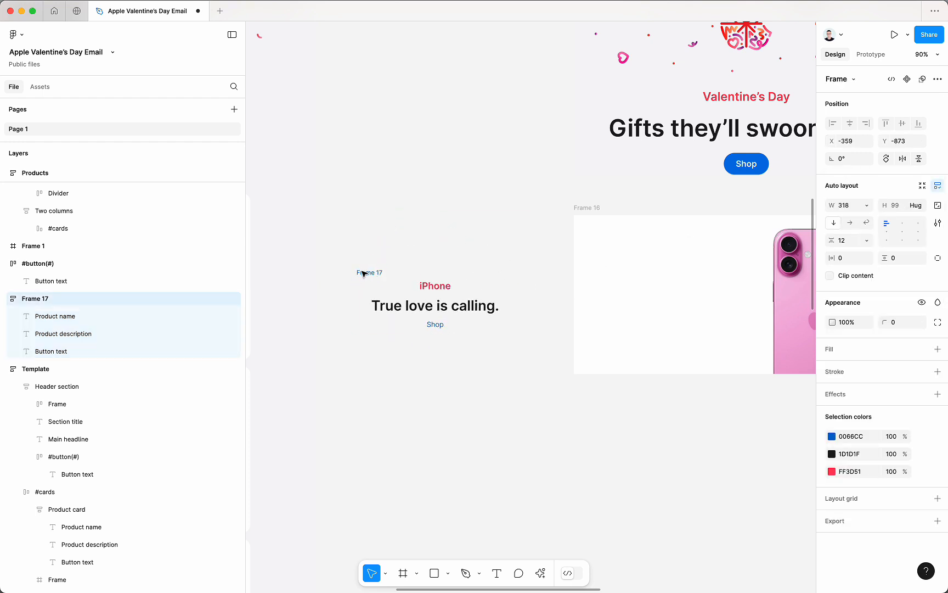
pyautogui.hscroll(10, 456, 305)
pyautogui.keyDown('super'); pyautogui.click(529, 285); pyautogui.keyUp('super')
pyautogui.click(559, 261)
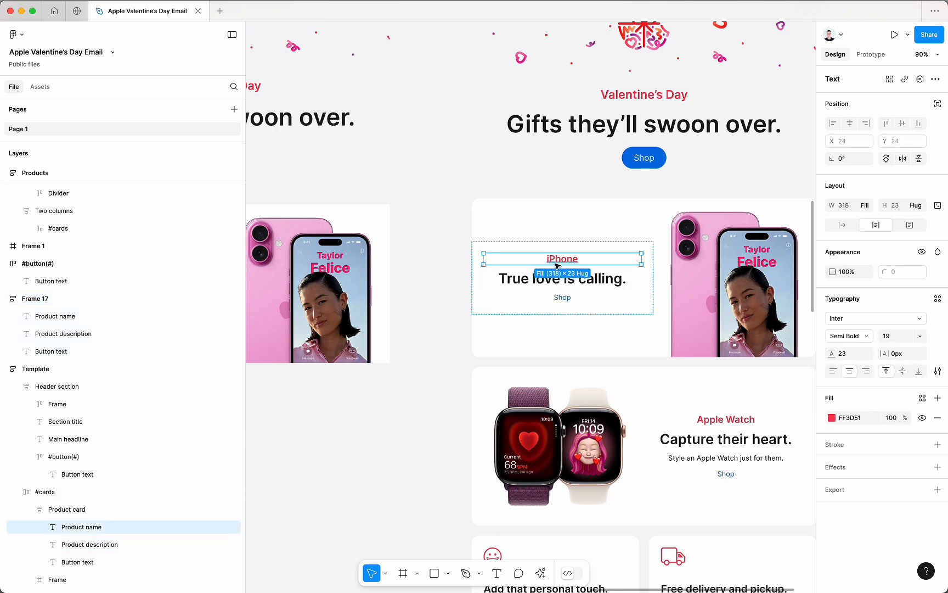
pyautogui.click(562, 299)
pyautogui.hscroll(-10, 526, 307)
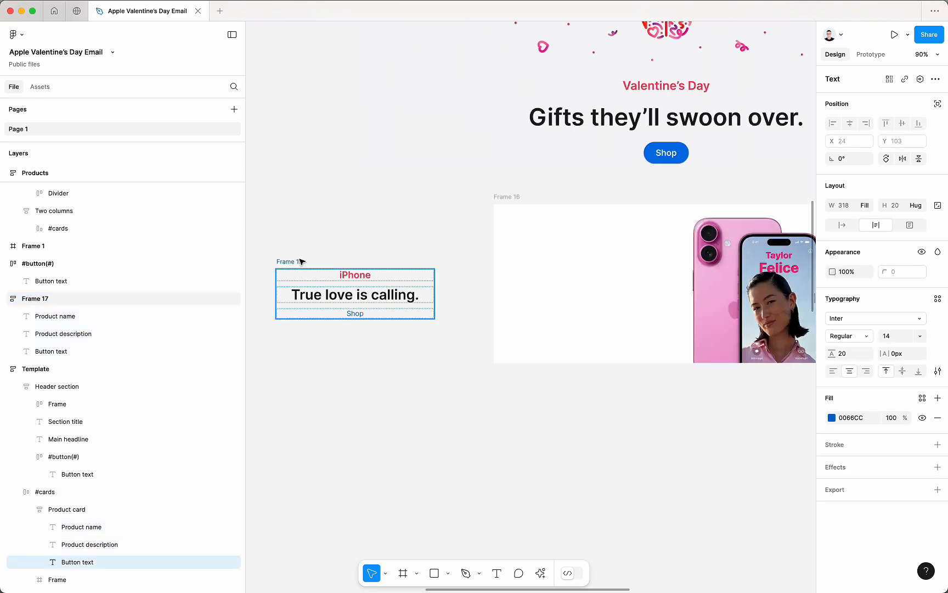
pyautogui.moveTo(301, 261); pyautogui.dragTo(546, 223)
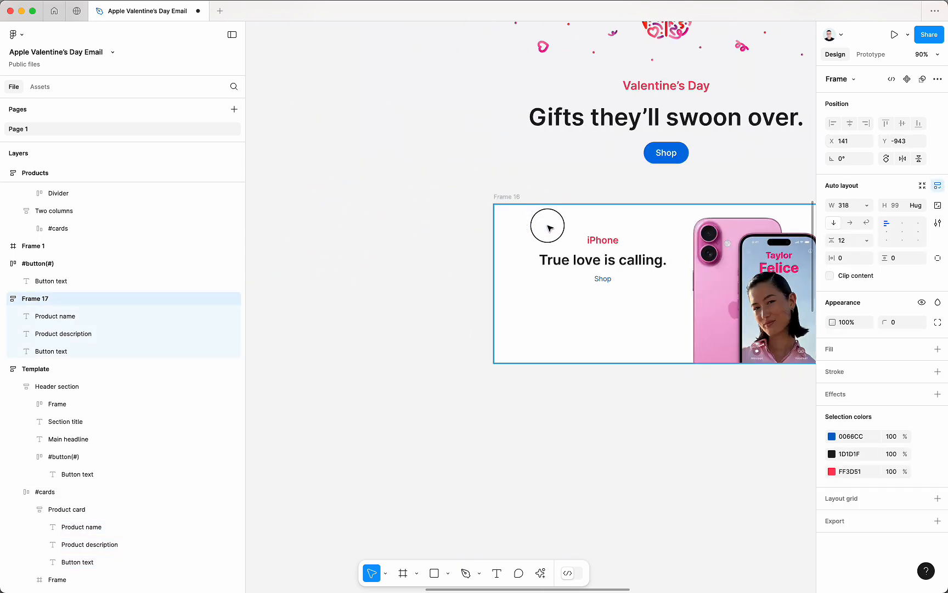
pyautogui.hscroll(5, 539, 249)
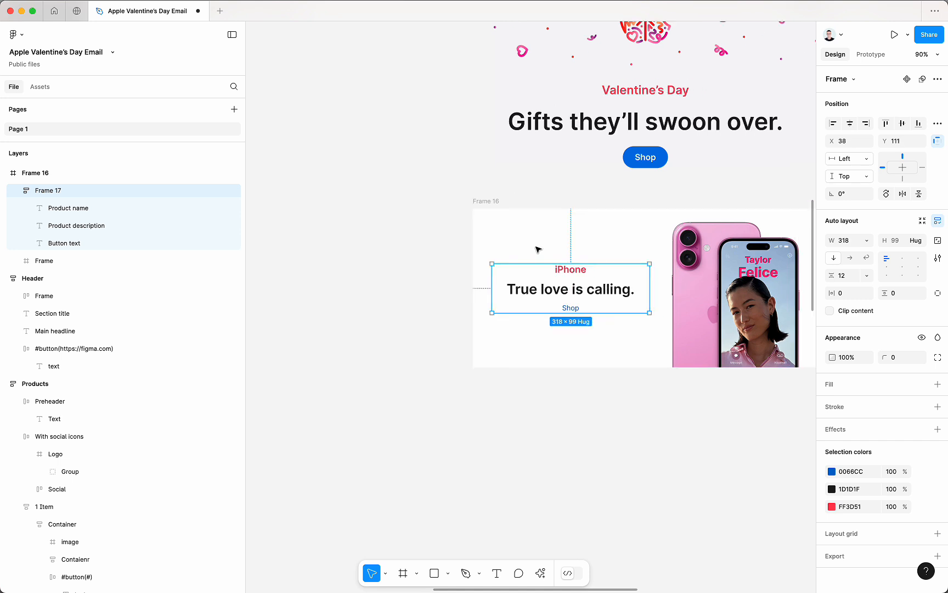
# Set the iPhone card frame's corner radius to 16, matching the card in the template
pyautogui.click(328, 206)
pyautogui.moveTo(328, 206); pyautogui.dragTo(326, 206)
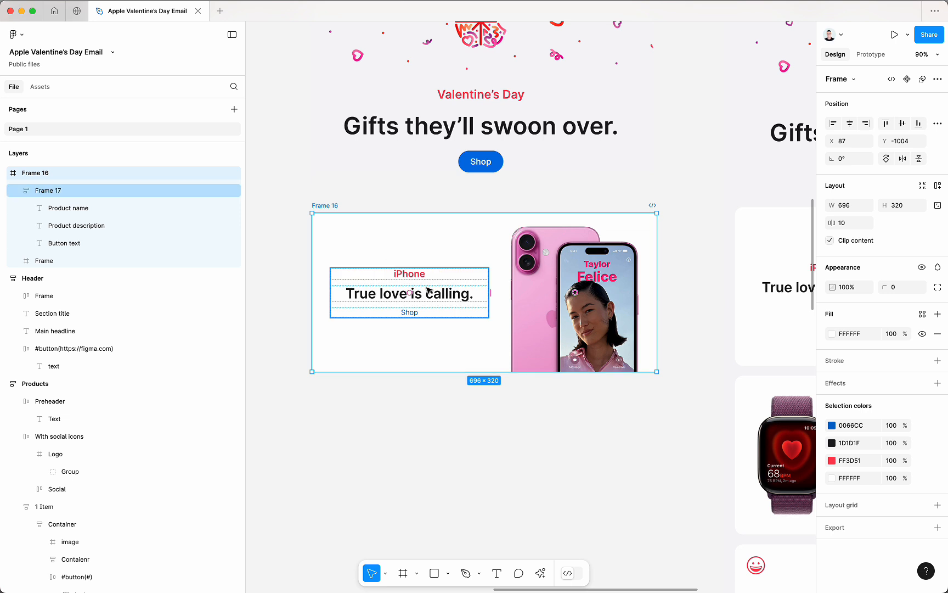
pyautogui.hscroll(8, 429, 289)
pyautogui.scroll(-1, 429, 289)
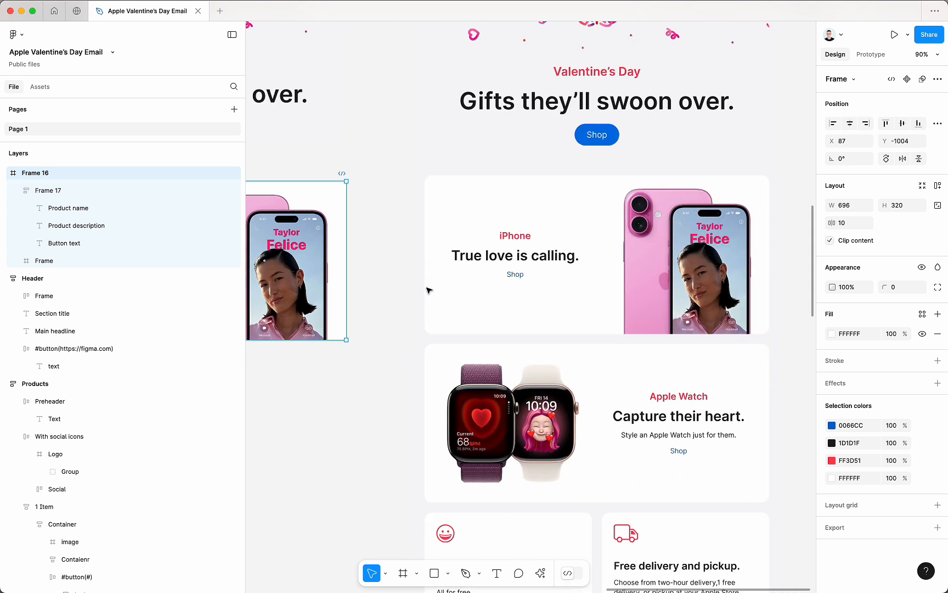
pyautogui.click(460, 315)
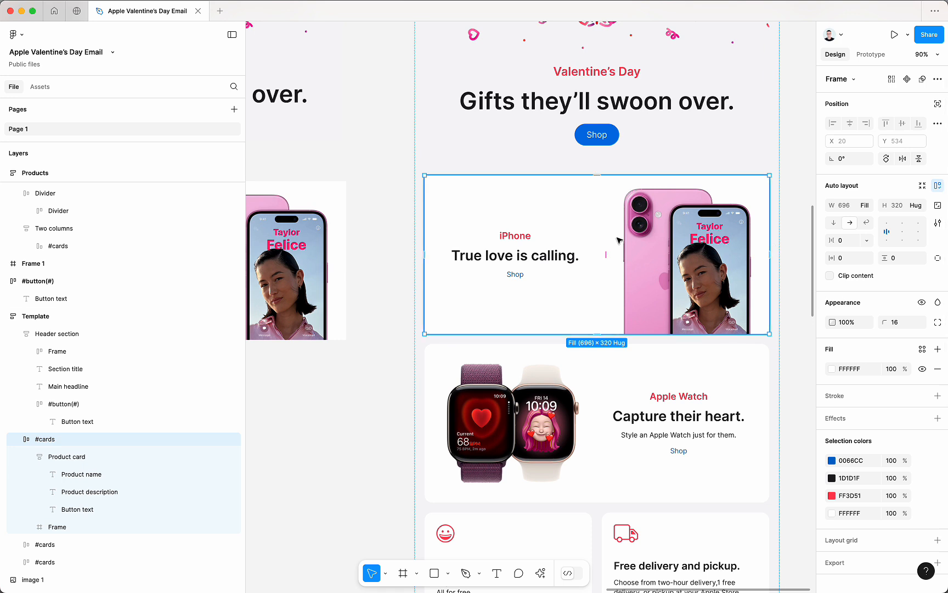
pyautogui.hscroll(-10, 618, 240)
pyautogui.scroll(1, 618, 240)
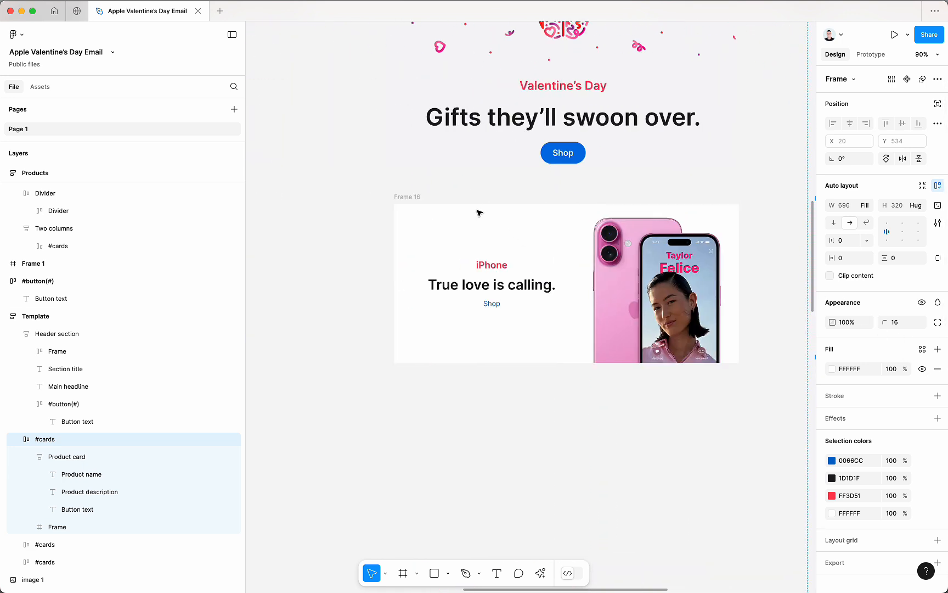
pyautogui.click(417, 197)
pyautogui.click(901, 289)
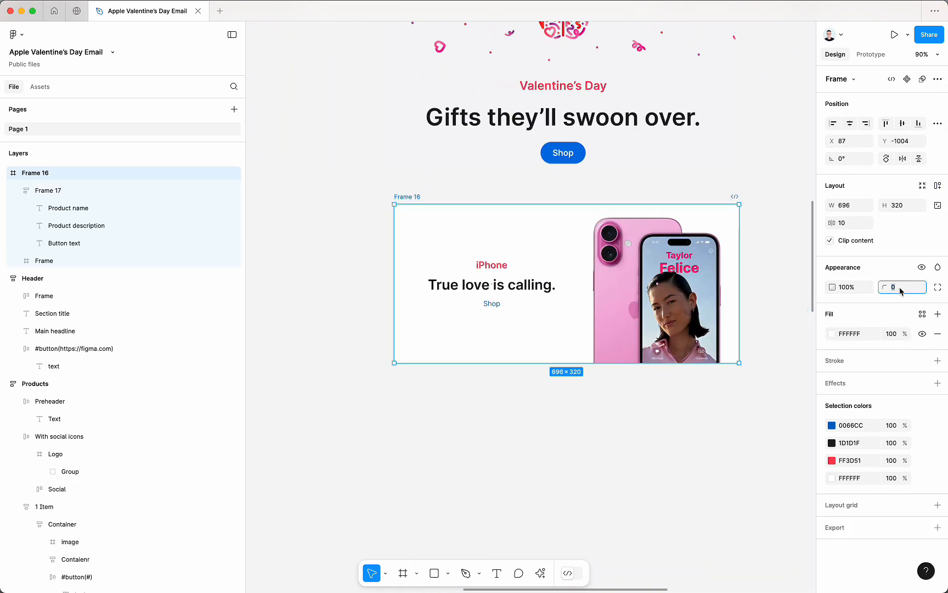
pyautogui.write('10')
pyautogui.press('Return')
pyautogui.click(557, 440)
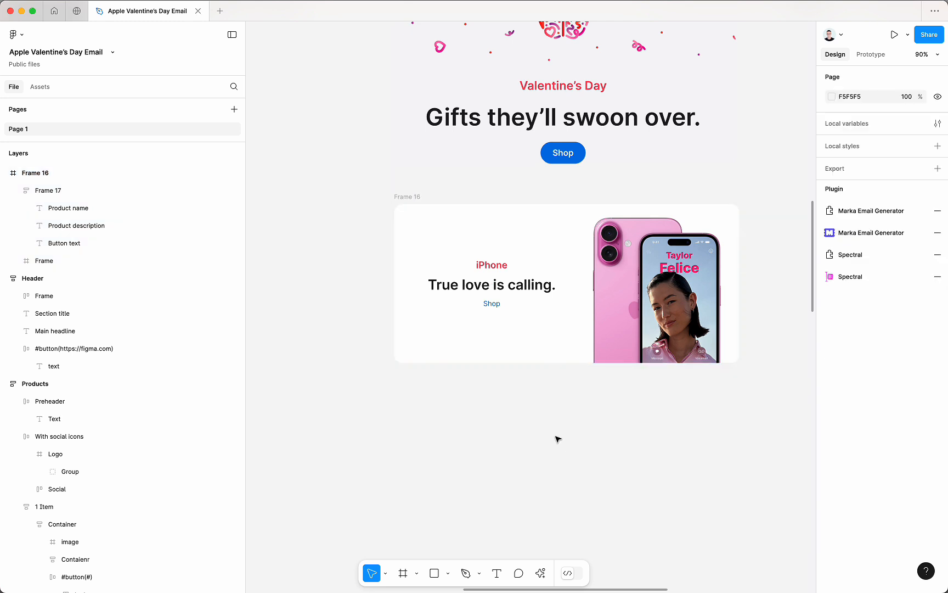
pyautogui.click(497, 287)
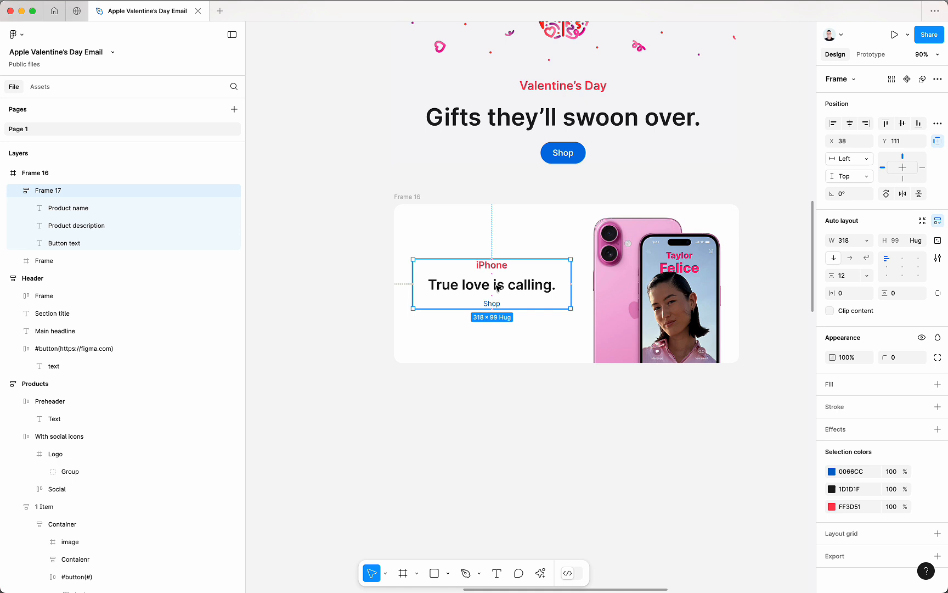
pyautogui.hscroll(2, 500, 283)
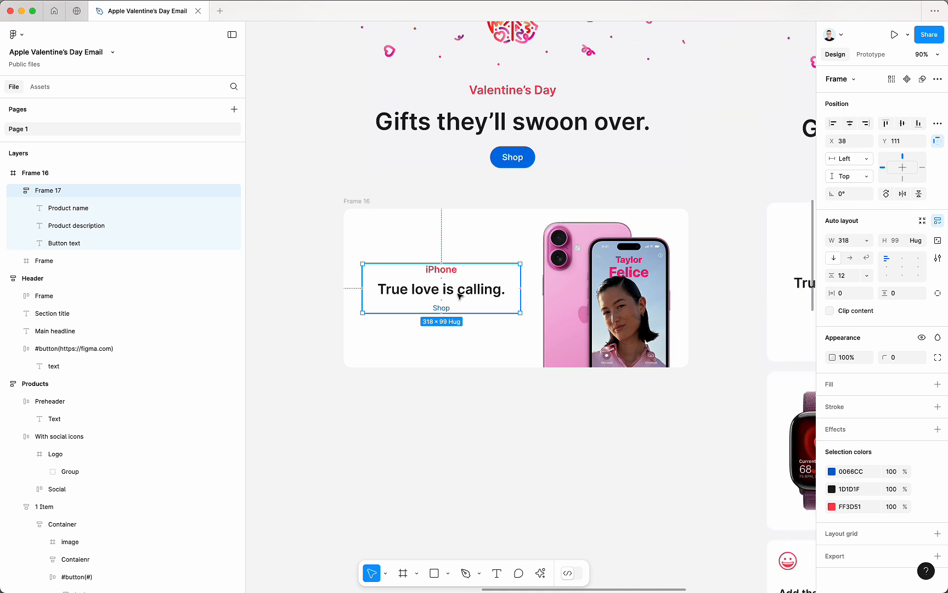
pyautogui.scroll(-5, 588, 310)
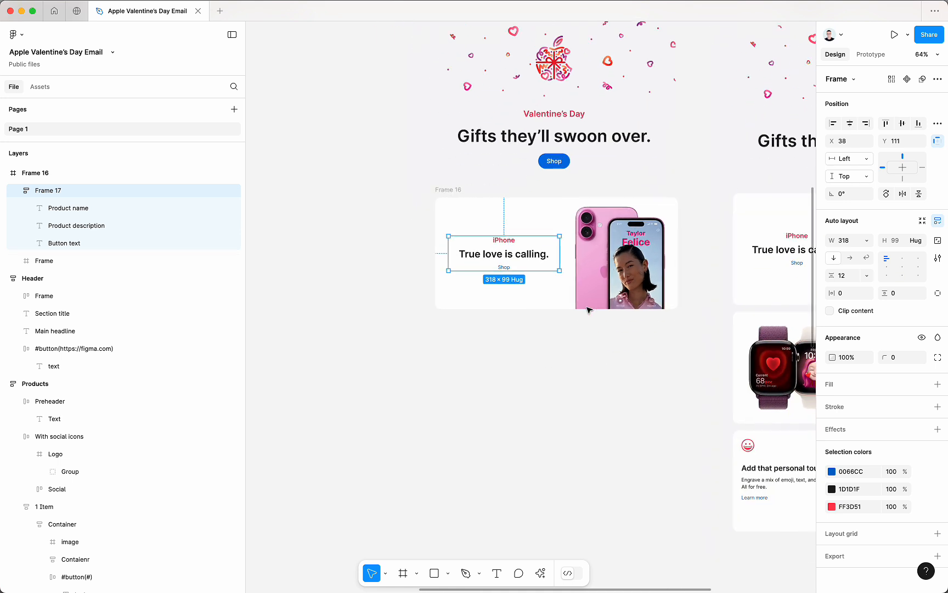
pyautogui.click(472, 116)
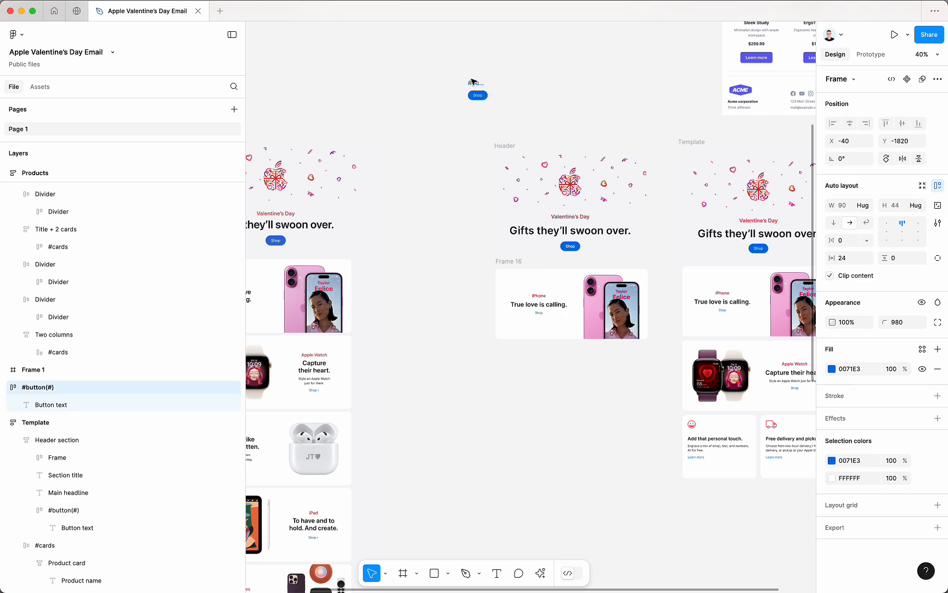
pyautogui.scroll(-3, 472, 83)
pyautogui.click(457, 126)
pyautogui.press('super+z')
pyautogui.scroll(2, 540, 155)
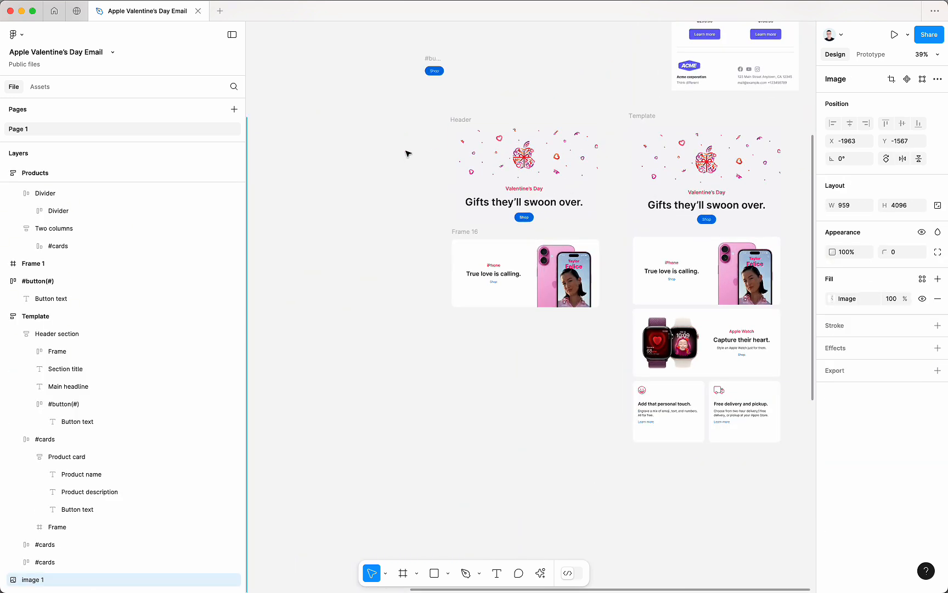
# Draw a new frame about 666 × 474 on the empty canvas beside the header
pyautogui.hscroll(-3, 382, 318)
pyautogui.scroll(2, 382, 318)
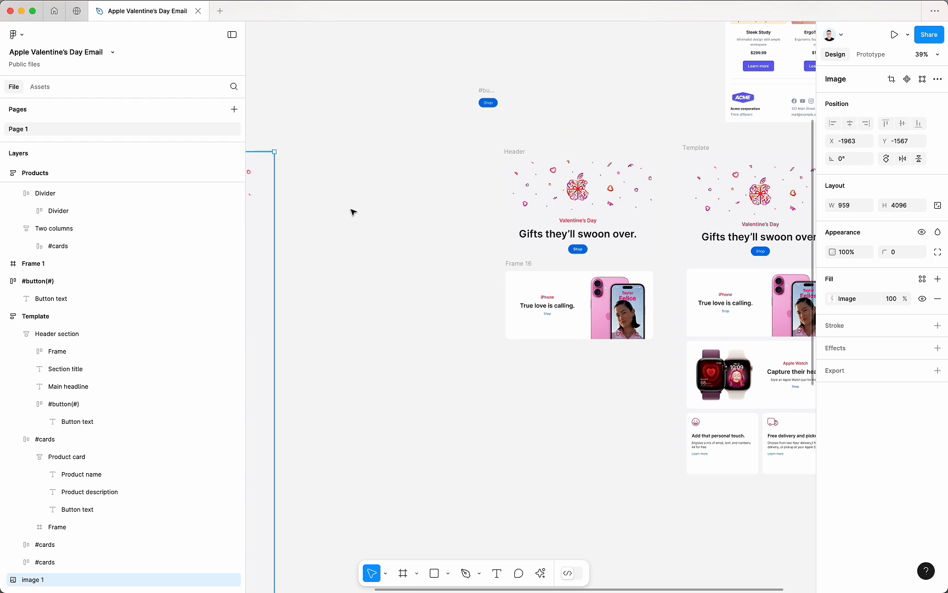
pyautogui.press('f')
pyautogui.moveTo(315, 171); pyautogui.dragTo(456, 271)
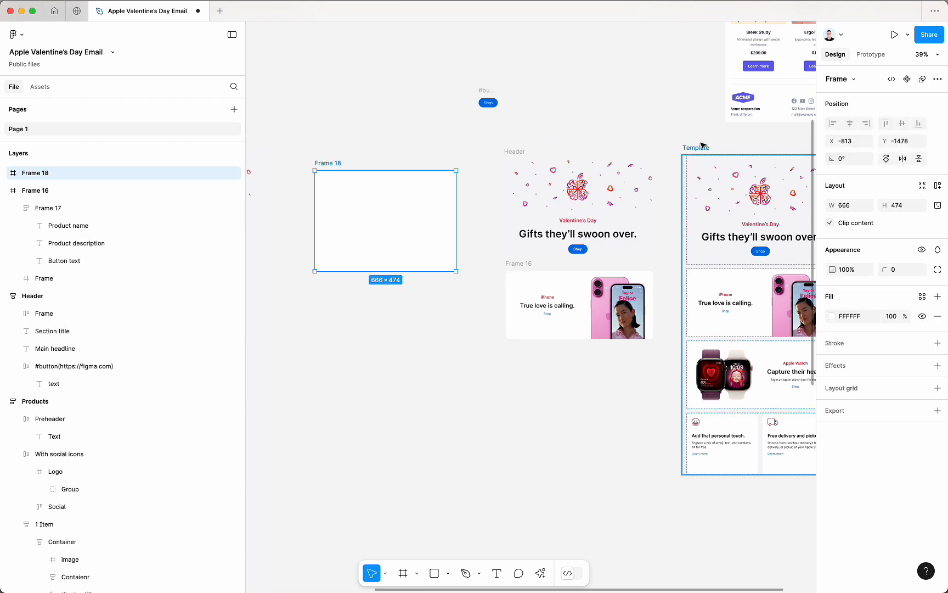
# Set the new frame's width to 736 and move it up to about Y -1567
pyautogui.click(695, 148)
pyautogui.click(419, 224)
pyautogui.click(852, 211)
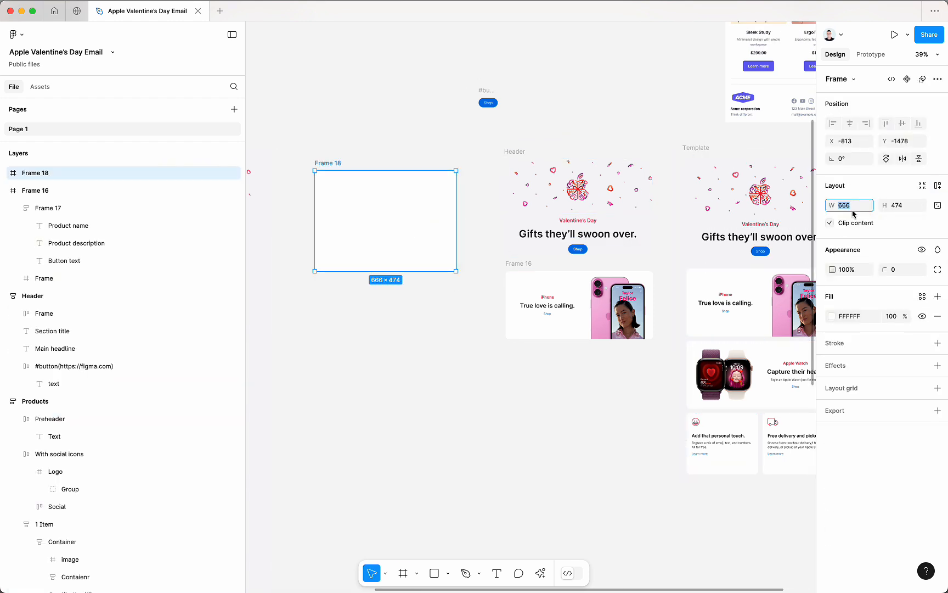
pyautogui.write('736')
pyautogui.press('Return')
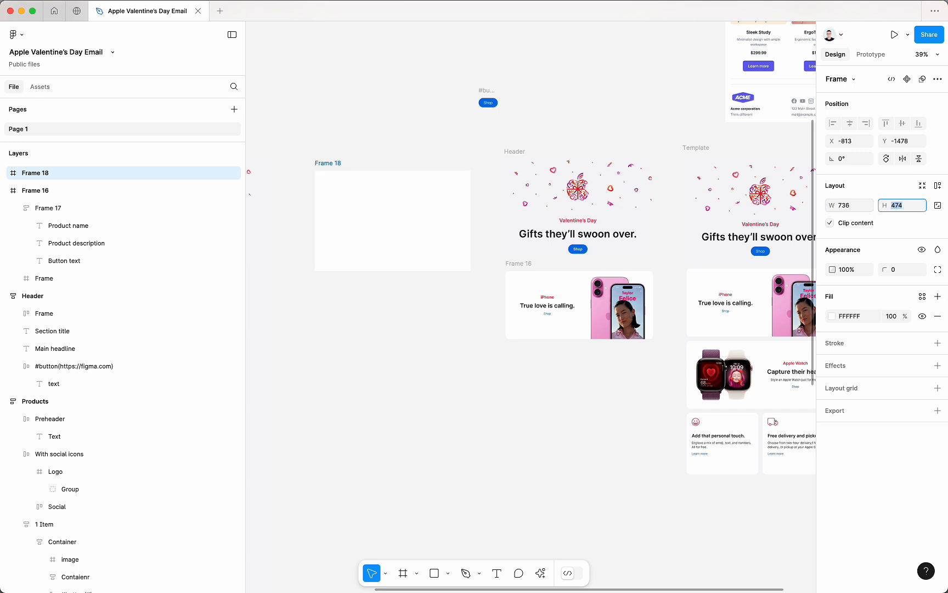
pyautogui.moveTo(449, 216); pyautogui.dragTo(449, 198)
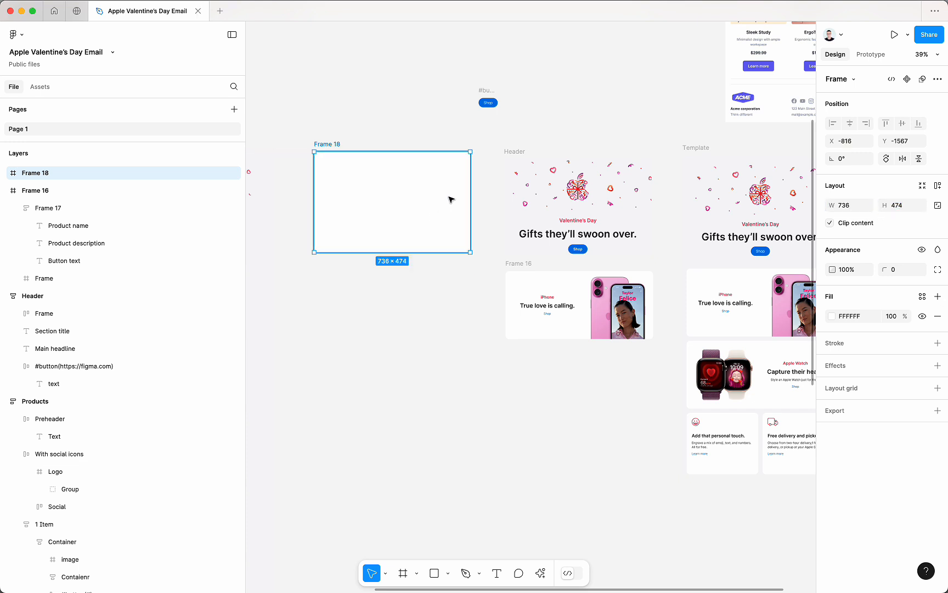
# Fill the new frame with the light grey F5F5F7 sampled from the template's background
pyautogui.hscroll(3, 472, 247)
pyautogui.scroll(3, 659, 247)
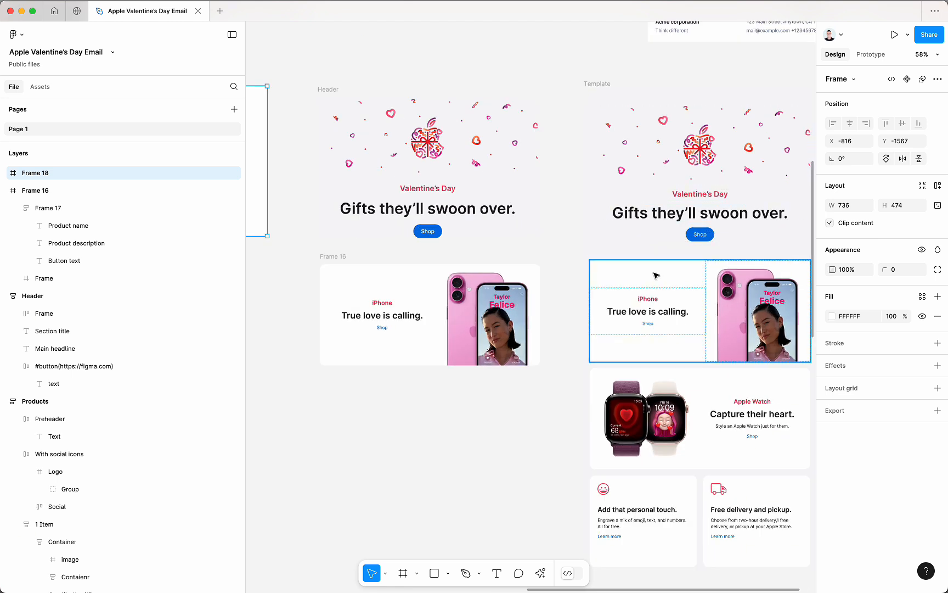
pyautogui.hscroll(-5, 656, 275)
pyautogui.scroll(2, 656, 275)
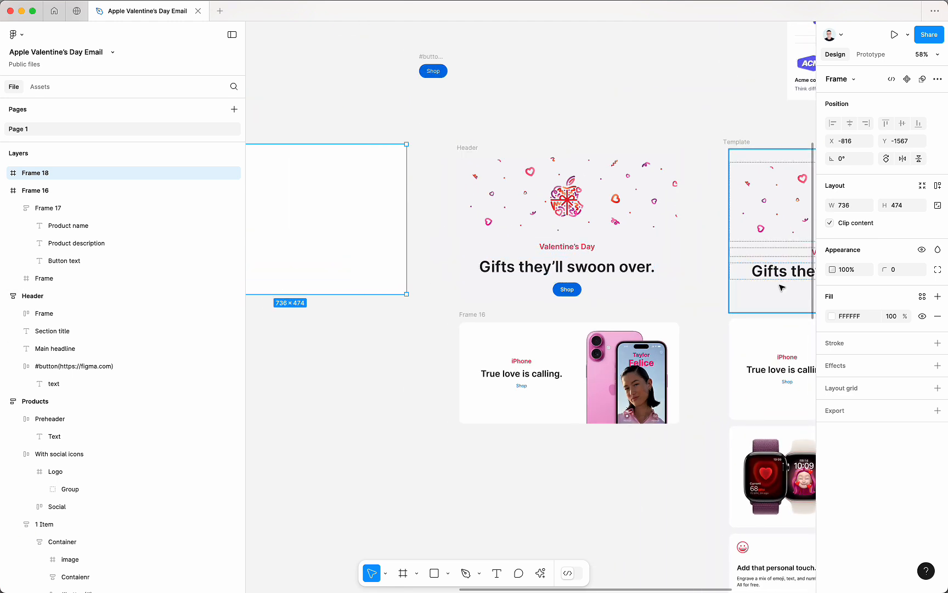
pyautogui.click(832, 316)
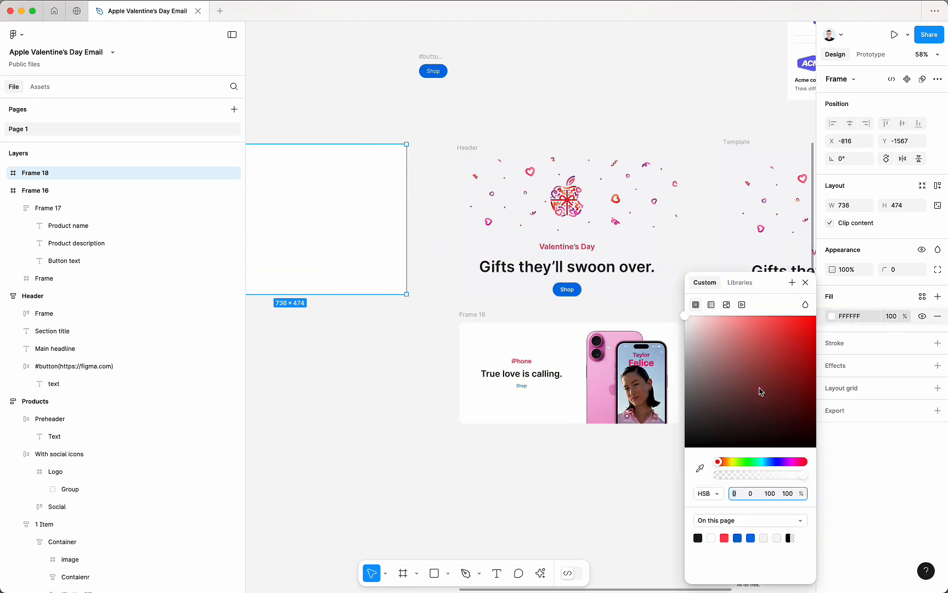
pyautogui.click(701, 469)
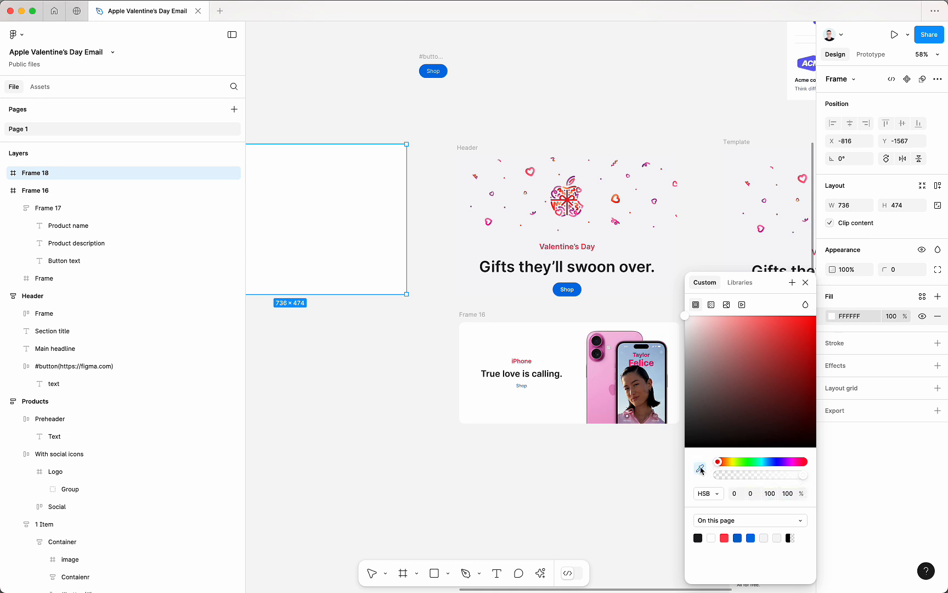
pyautogui.hscroll(4, 615, 326)
pyautogui.scroll(-2, 614, 326)
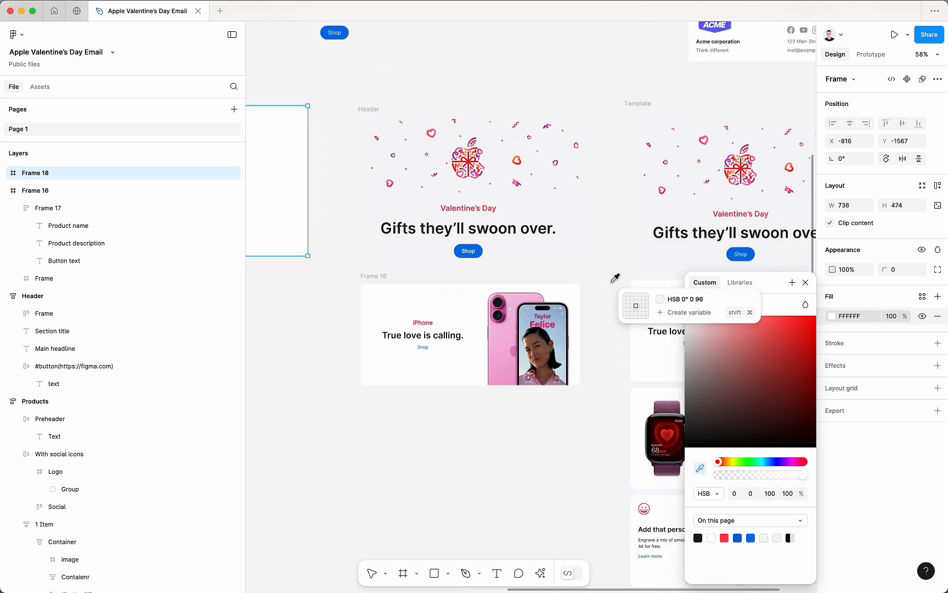
pyautogui.click(690, 202)
pyautogui.hscroll(-3, 494, 255)
pyautogui.hscroll(2, 485, 255)
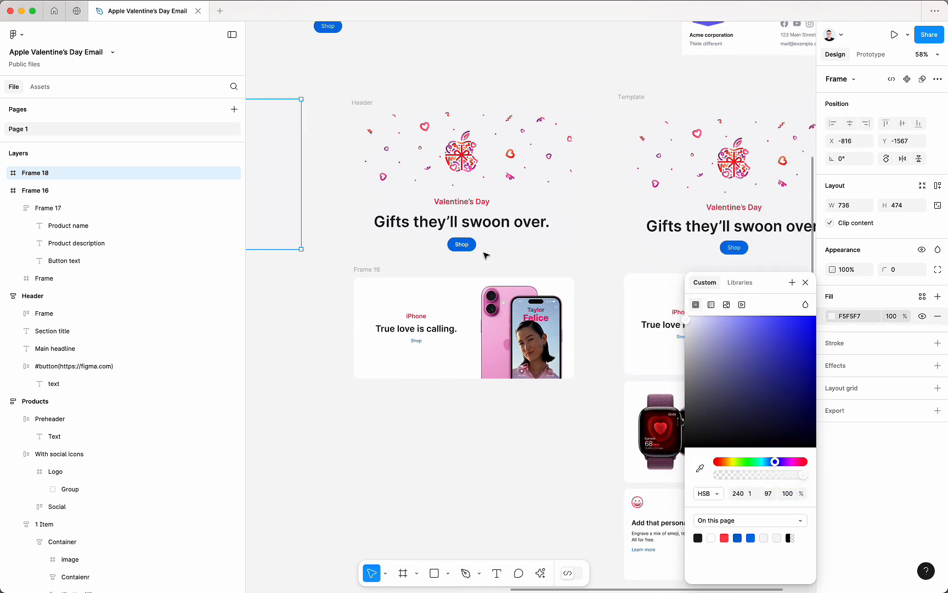
pyautogui.click(370, 486)
# Move the Valentine's Day header block into the upper part of the new grey frame
pyautogui.hscroll(-4, 382, 381)
pyautogui.scroll(1, 381, 380)
pyautogui.click(377, 214)
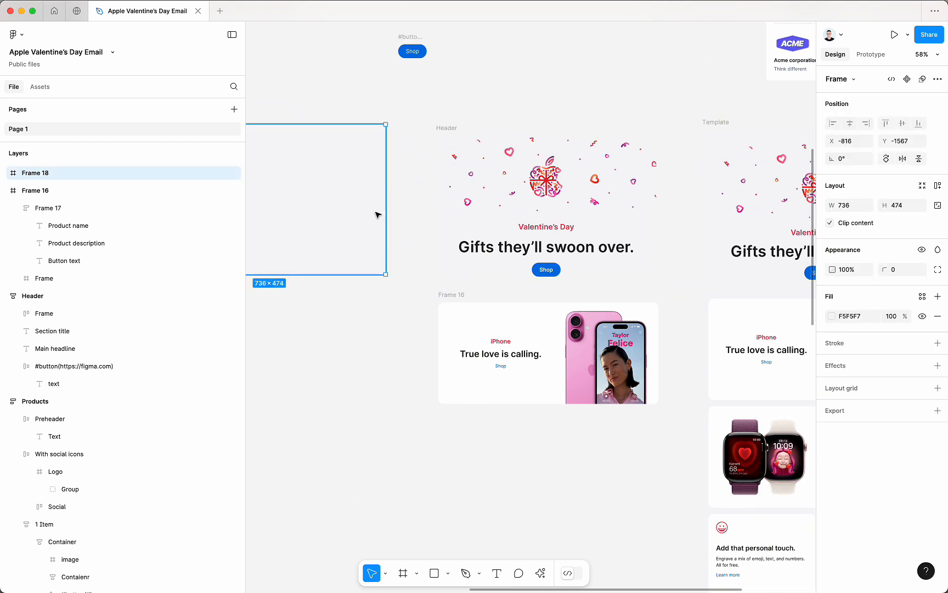
pyautogui.hscroll(-5, 404, 214)
pyautogui.scroll(2, 440, 212)
pyautogui.moveTo(580, 158); pyautogui.dragTo(294, 135)
# Extend the grey frame's height to about 1007 and place the iPhone card inside it, below the header
pyautogui.click(295, 134)
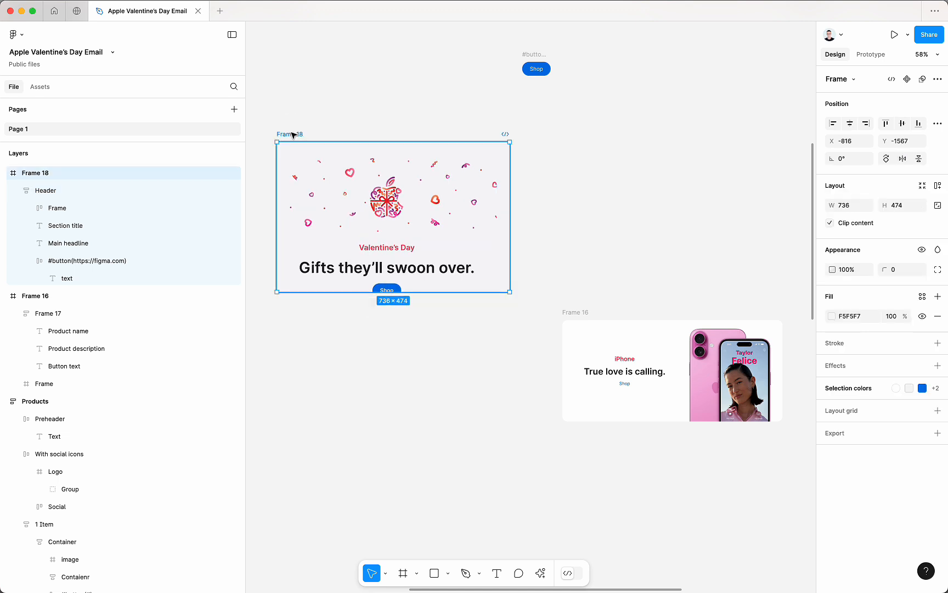
pyautogui.moveTo(428, 294); pyautogui.dragTo(427, 460)
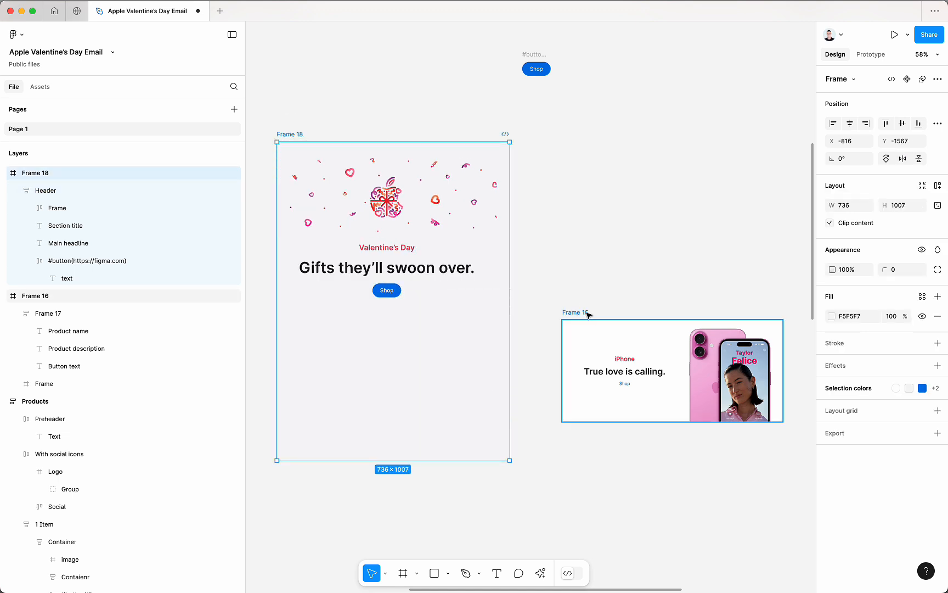
pyautogui.moveTo(584, 311); pyautogui.dragTo(310, 317)
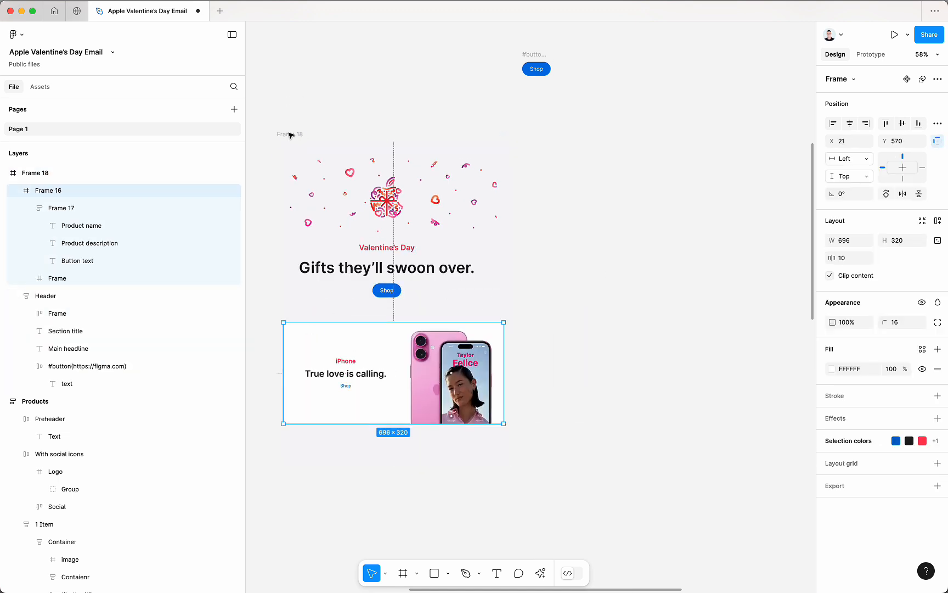
# Move the assembled email frame closer to the template and apply auto layout to it
pyautogui.moveTo(290, 135); pyautogui.dragTo(485, 134)
pyautogui.hscroll(4, 492, 110)
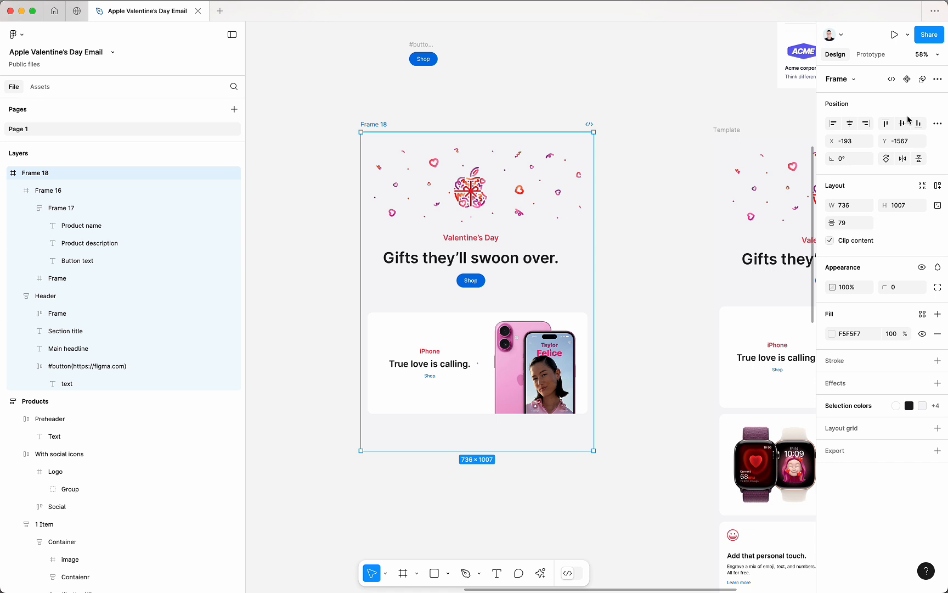
pyautogui.click(938, 186)
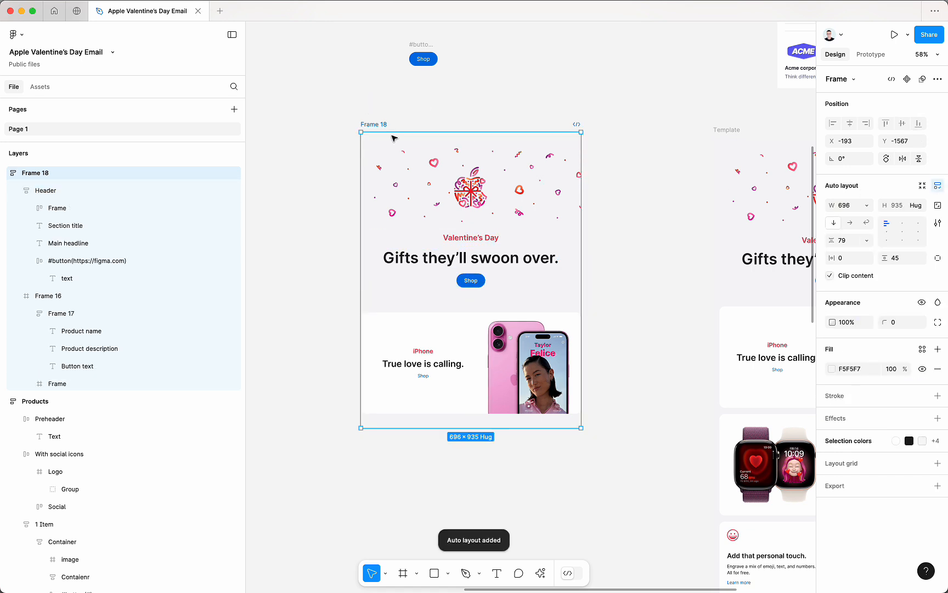
pyautogui.hscroll(2, 506, 197)
pyautogui.scroll(1, 506, 197)
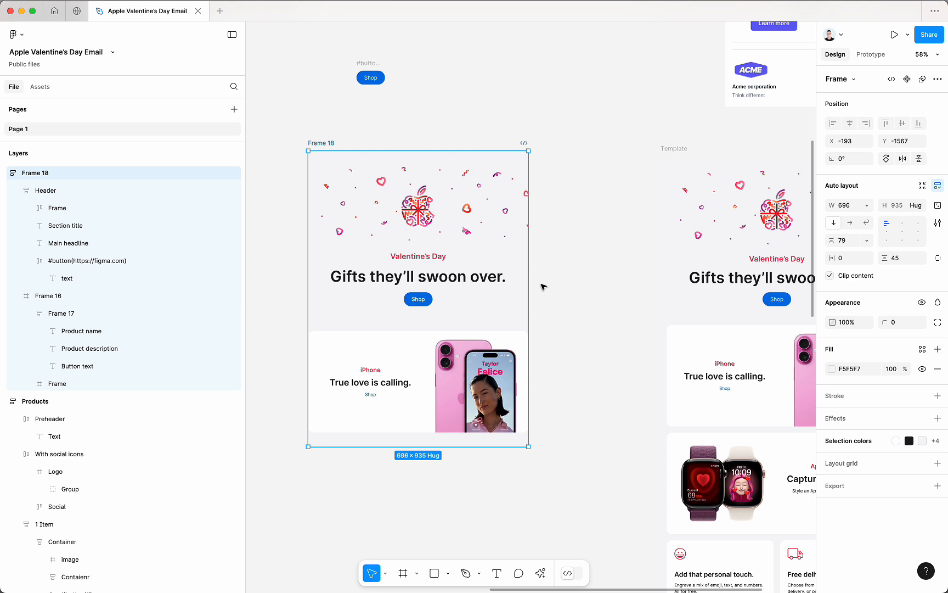
pyautogui.hscroll(3, 620, 311)
pyautogui.scroll(-1, 620, 311)
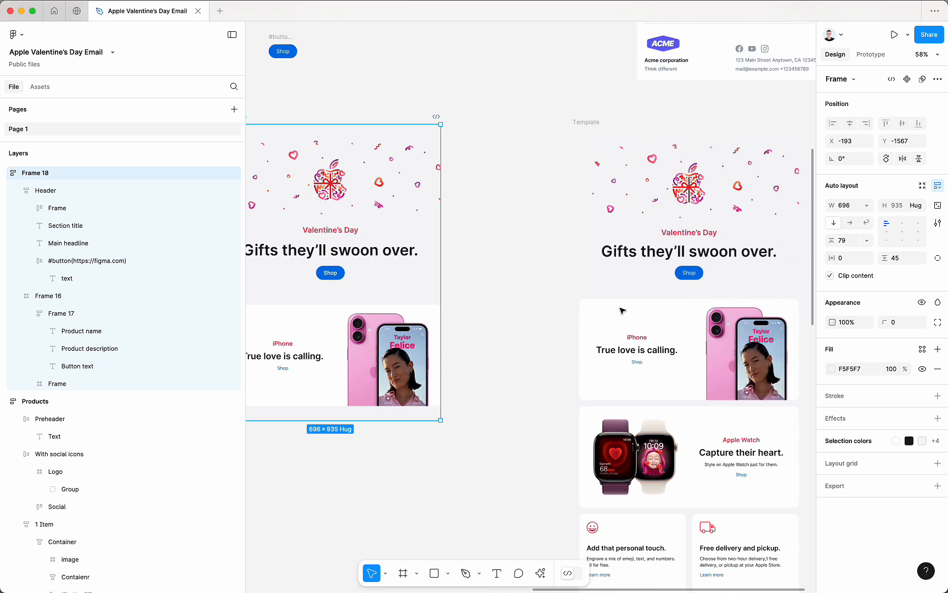
# Set the assembled email frame's item spacing to 20 and its horizontal and vertical padding to 20, matching the template
pyautogui.click(579, 160)
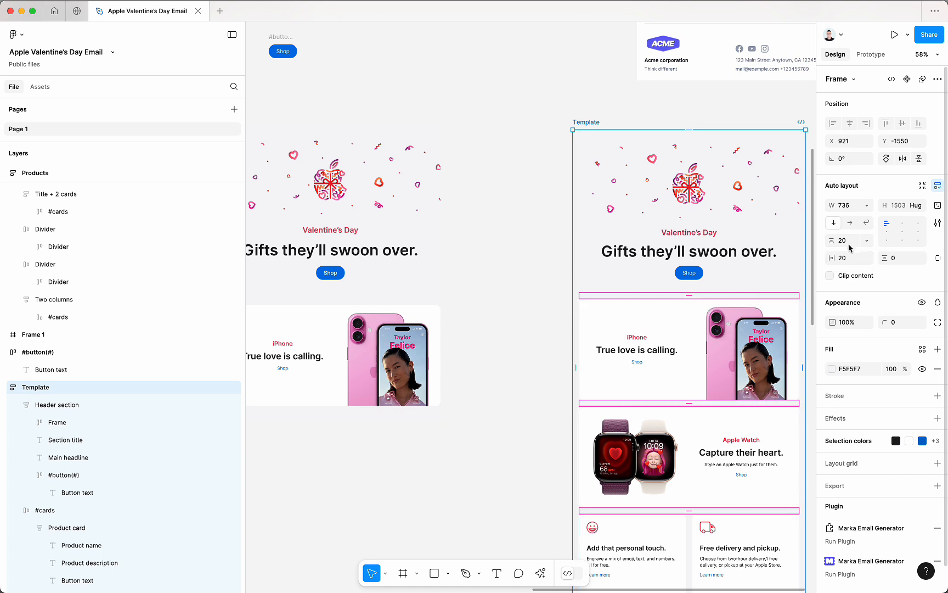
pyautogui.hscroll(-5, 470, 110)
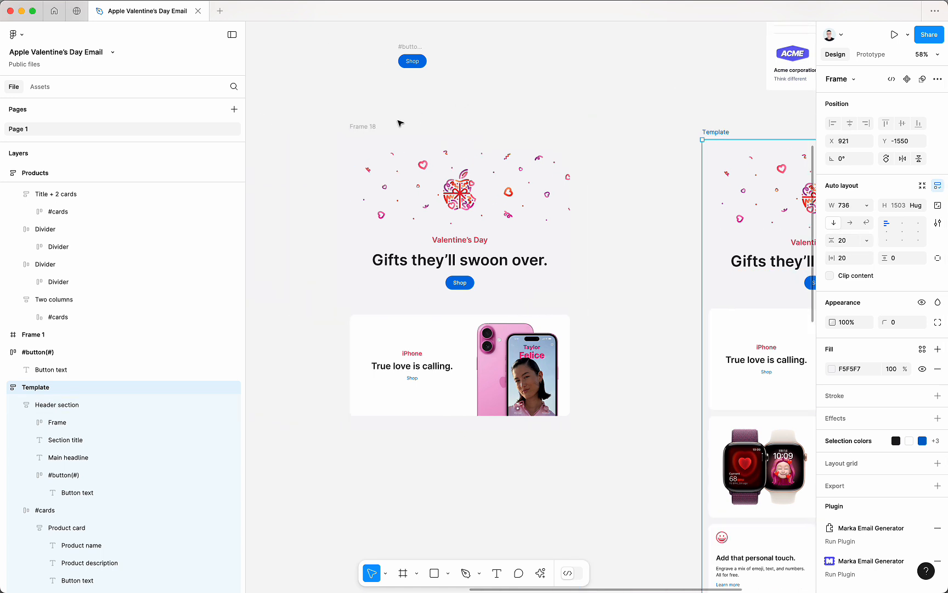
pyautogui.click(367, 126)
pyautogui.click(850, 244)
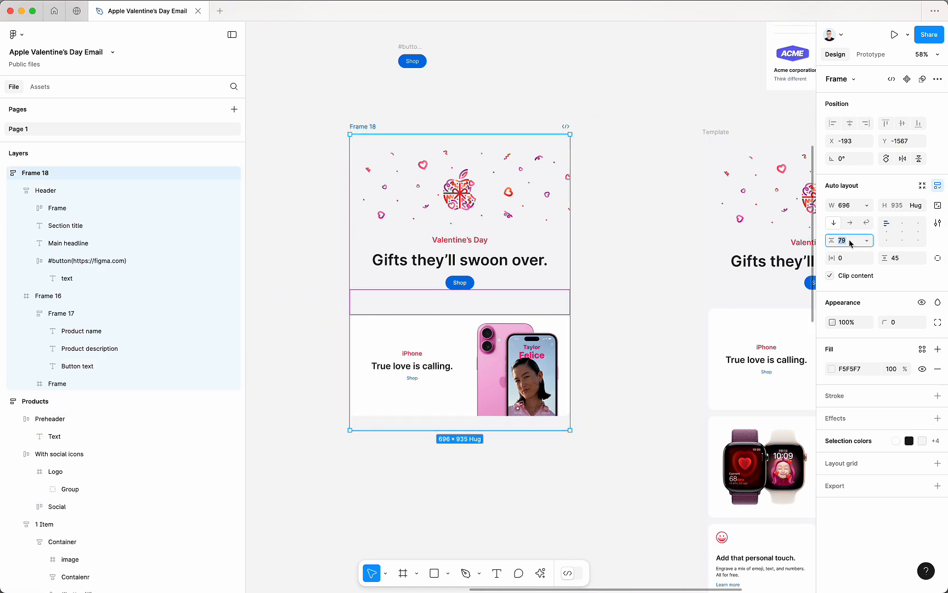
pyautogui.write('20')
pyautogui.press('Tab')
pyautogui.press('Tab')
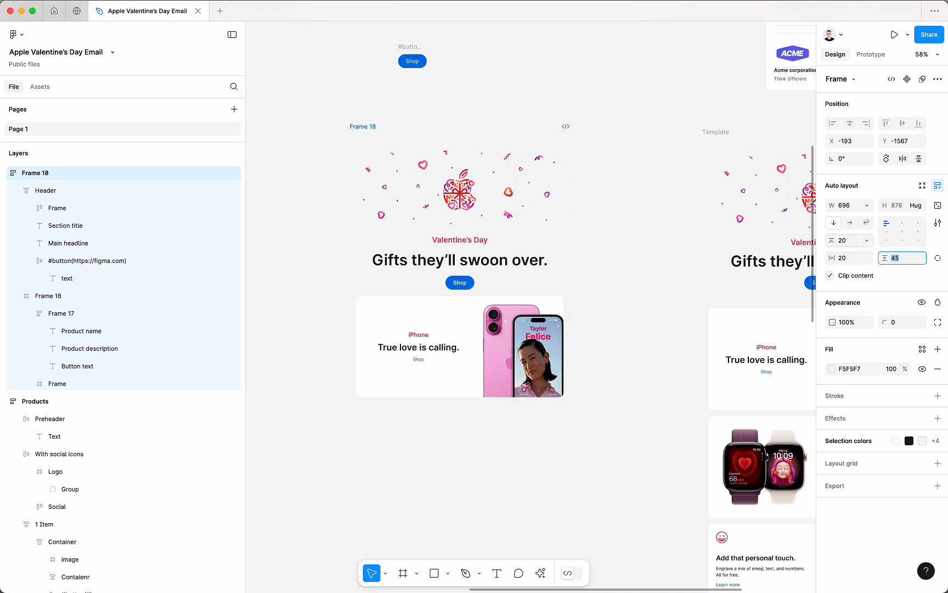
pyautogui.press('Tab')
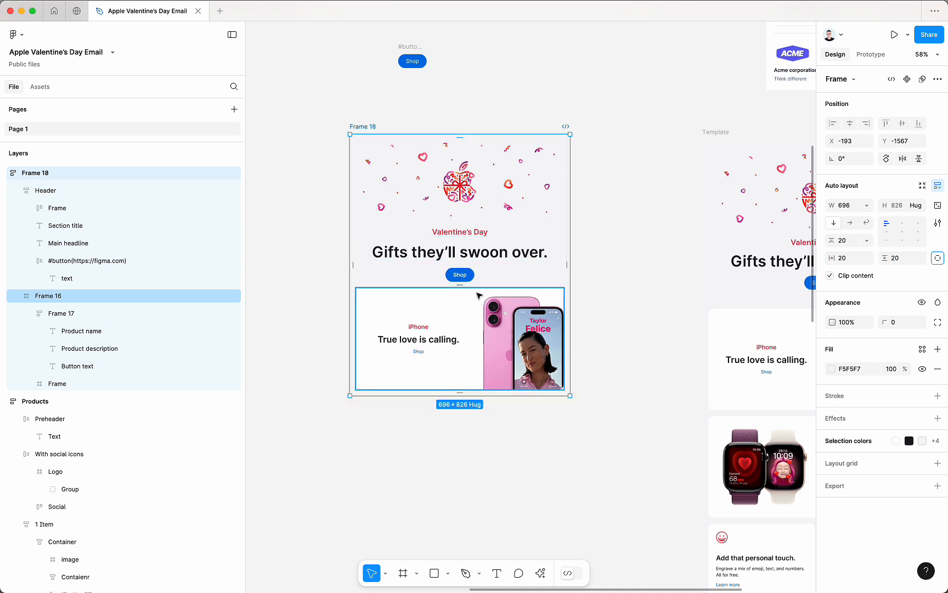
# Move the assembled email frame so its upper edge lines up with the template's, at X -136, Y -1550
pyautogui.moveTo(361, 126); pyautogui.dragTo(379, 132)
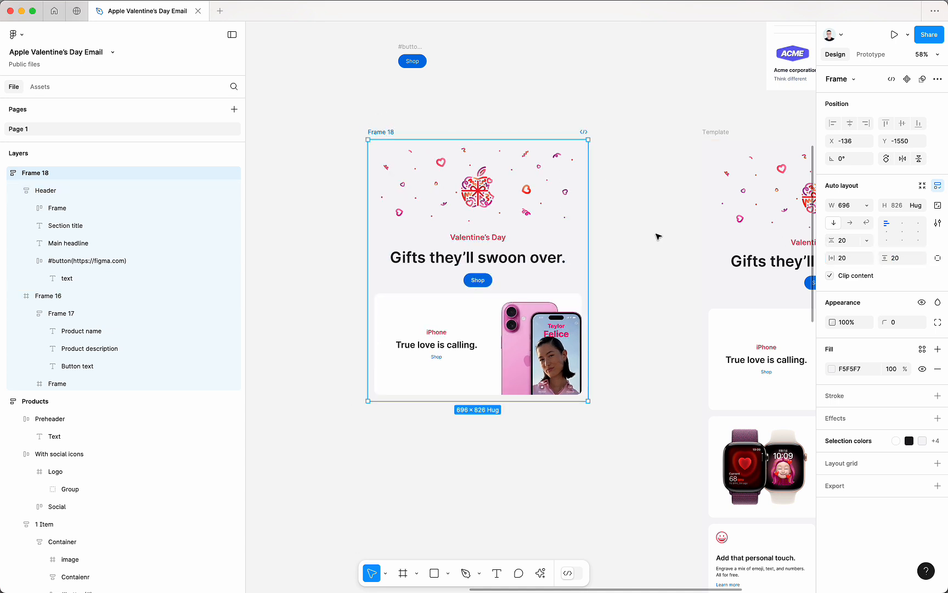
pyautogui.hscroll(3, 622, 256)
pyautogui.scroll(-1, 623, 257)
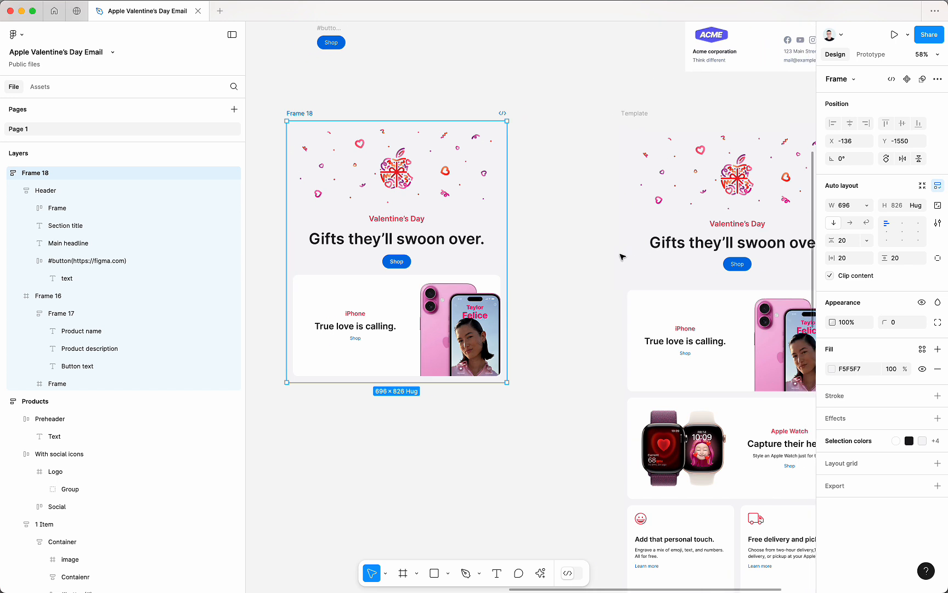
pyautogui.click(567, 281)
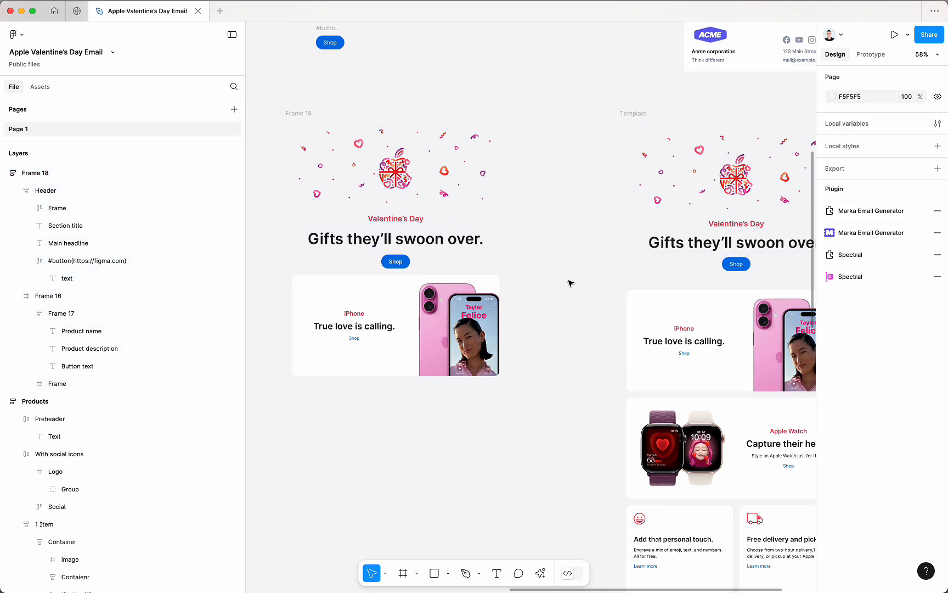
# Compare the header and card spacing of the assembled email with the template beside it
pyautogui.hscroll(3, 685, 250)
pyautogui.scroll(-1, 686, 250)
pyautogui.hscroll(-3, 686, 250)
pyautogui.scroll(-1, 686, 250)
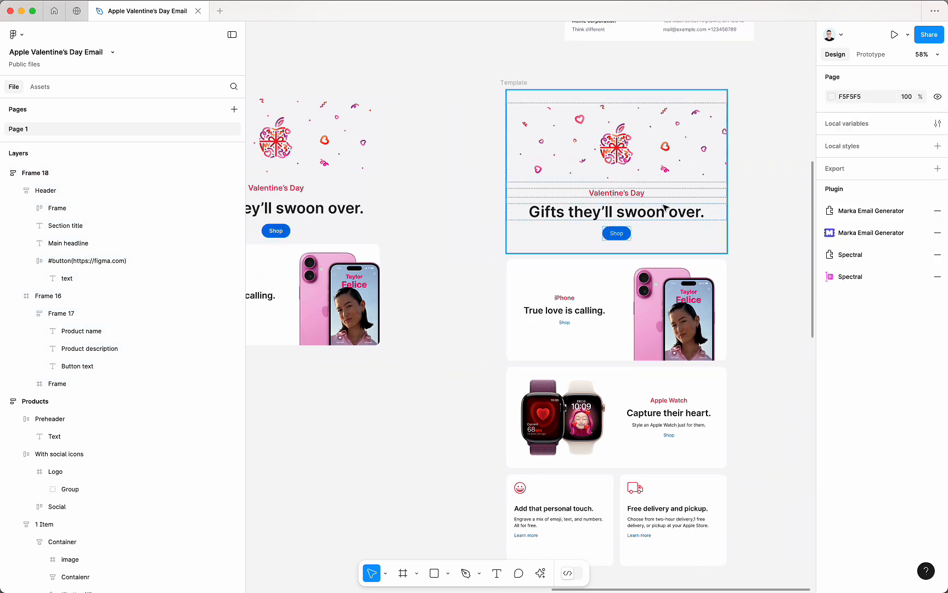
pyautogui.hscroll(-3, 665, 207)
pyautogui.scroll(2, 665, 207)
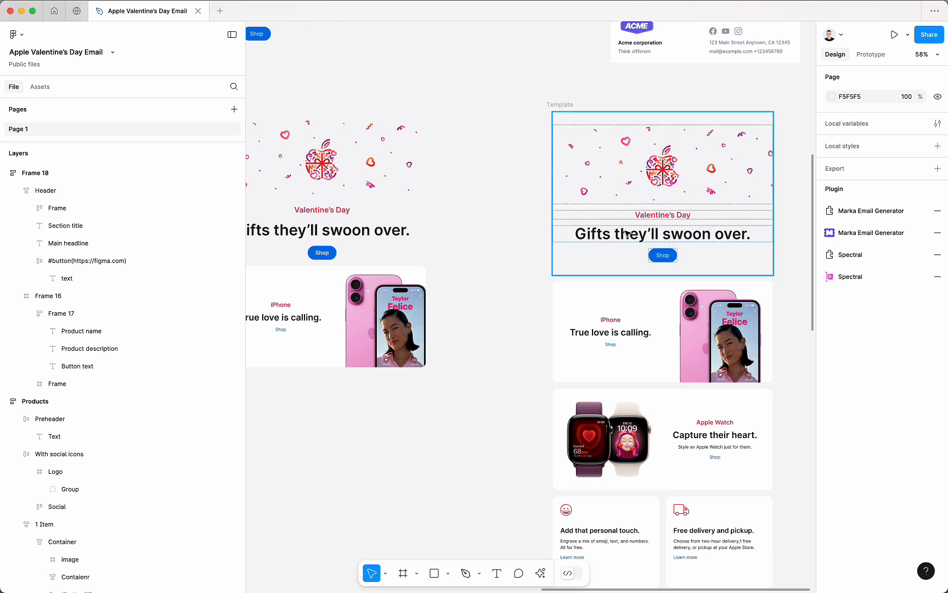
pyautogui.hscroll(-6, 627, 233)
pyautogui.scroll(1, 627, 233)
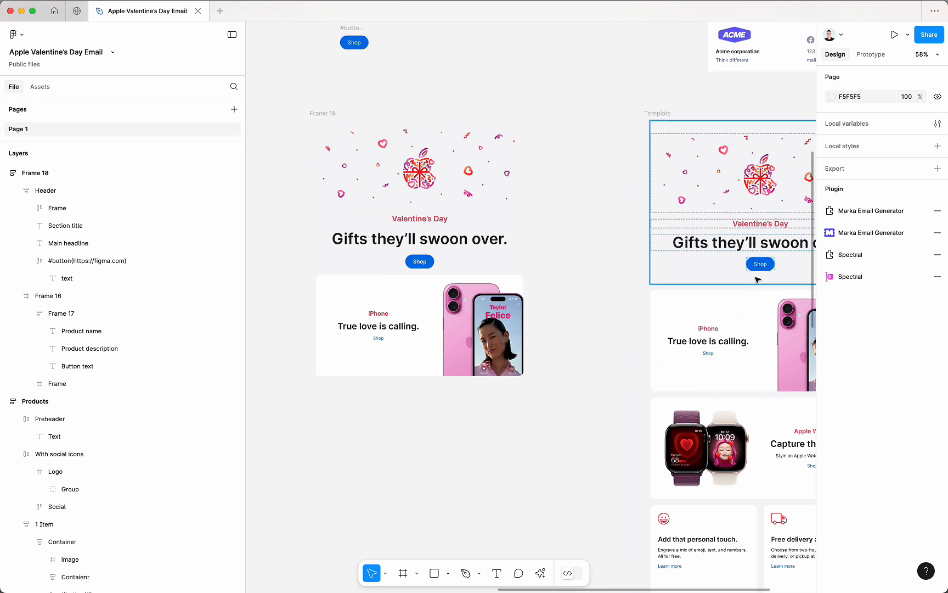
pyautogui.hscroll(1, 549, 252)
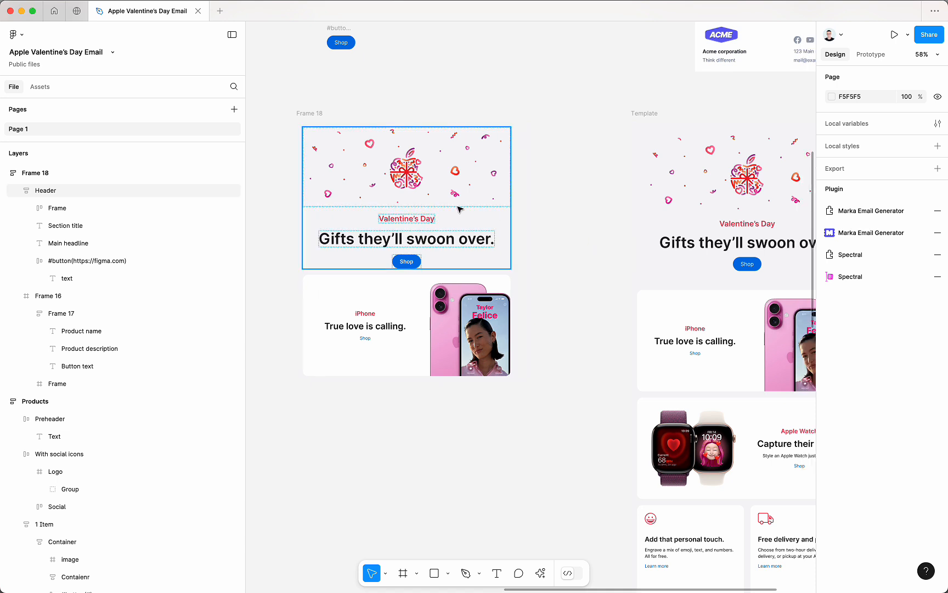
# Increase the Header frame's bottom padding until the whole email frame is 858 high, widening the gap above the iPhone card
pyautogui.click(457, 264)
pyautogui.click(50, 192)
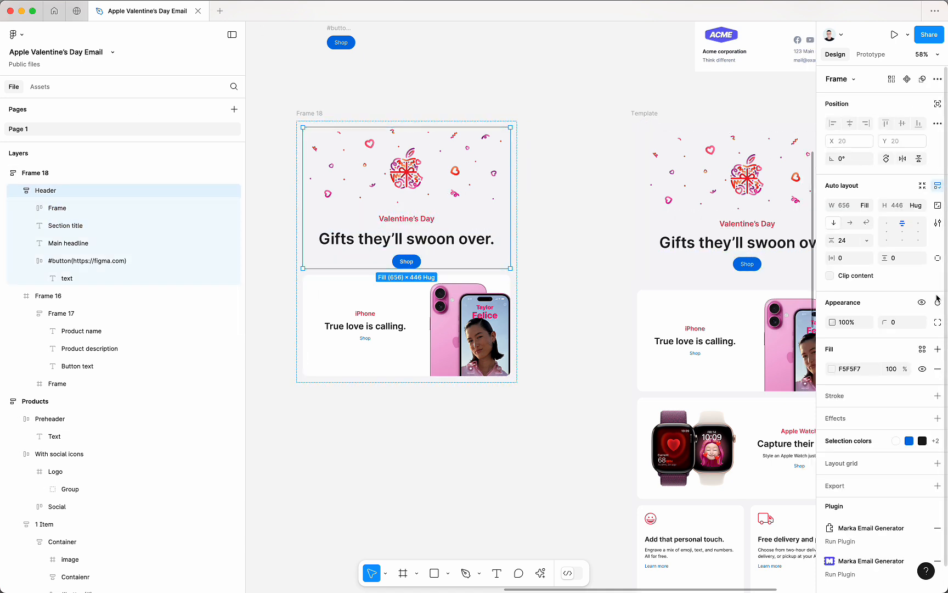
pyautogui.click(938, 263)
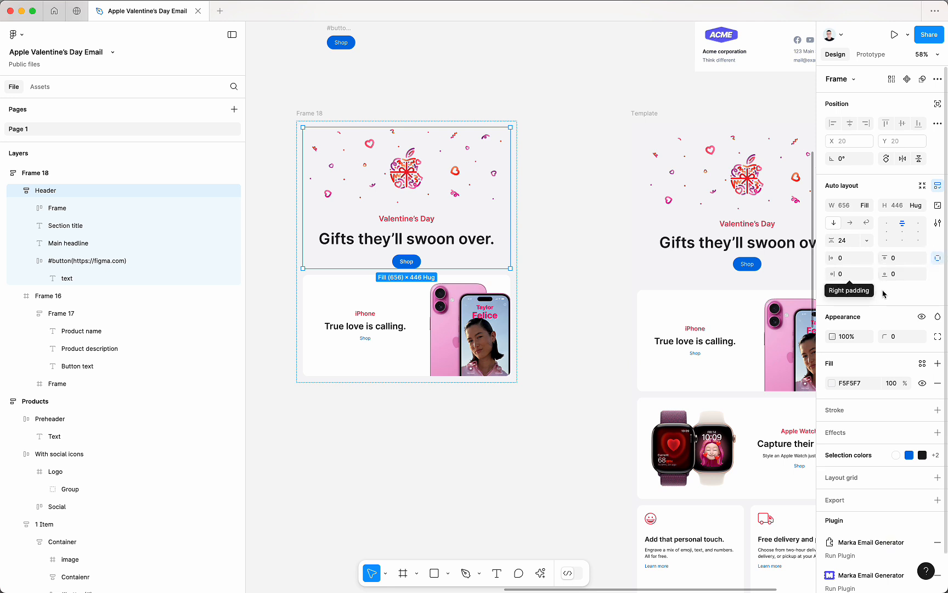
pyautogui.click(903, 273)
pyautogui.write('12')
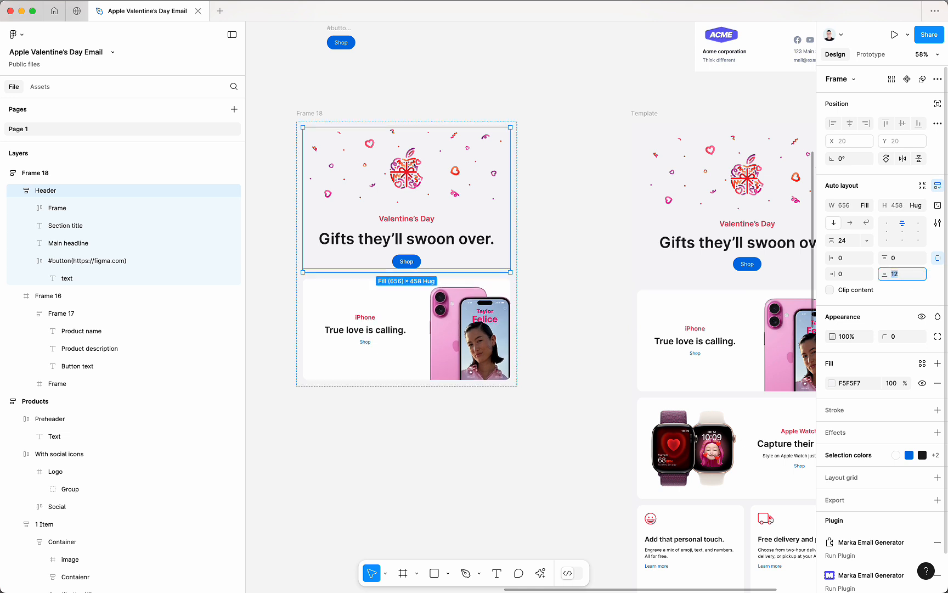
pyautogui.click(579, 357)
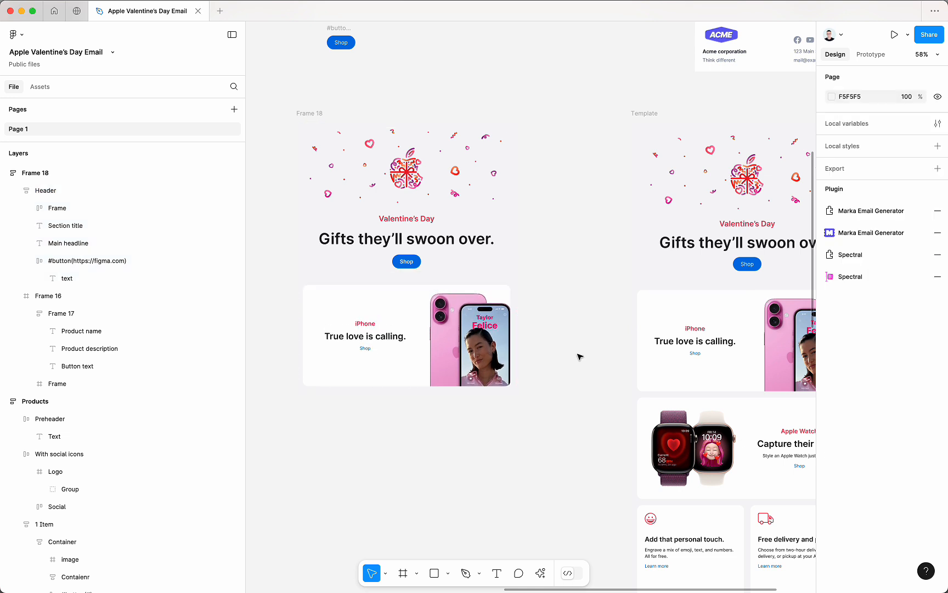
# Preview the assembled email frame with Marka Email Generator and check that the headline is selectable text
pyautogui.click(854, 236)
pyautogui.hscroll(-4, 510, 66)
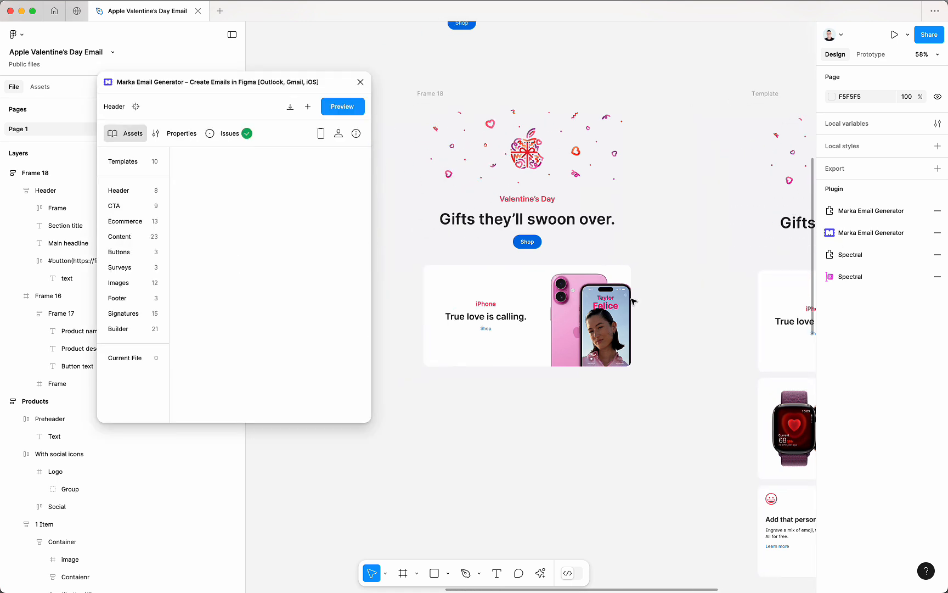
pyautogui.click(433, 95)
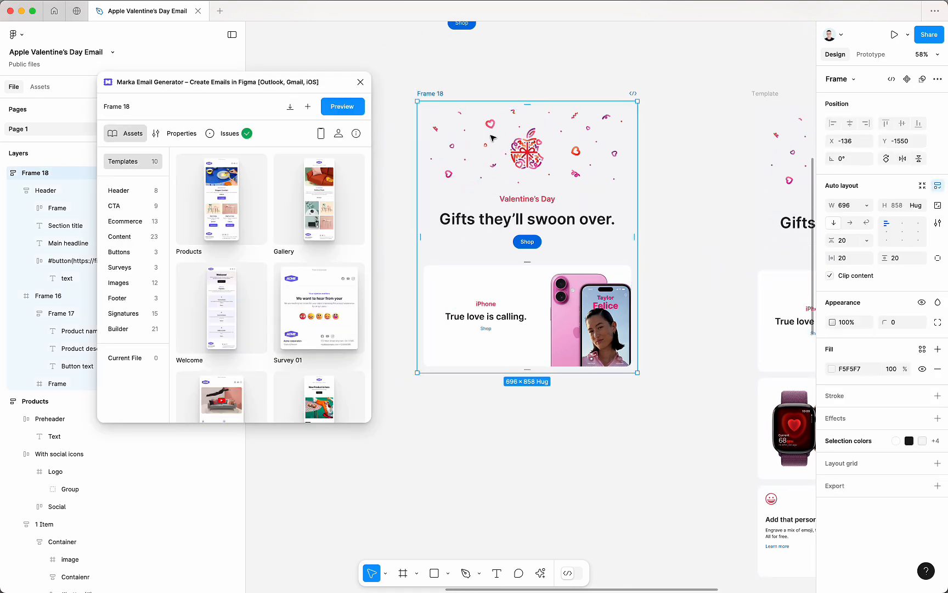
pyautogui.click(350, 111)
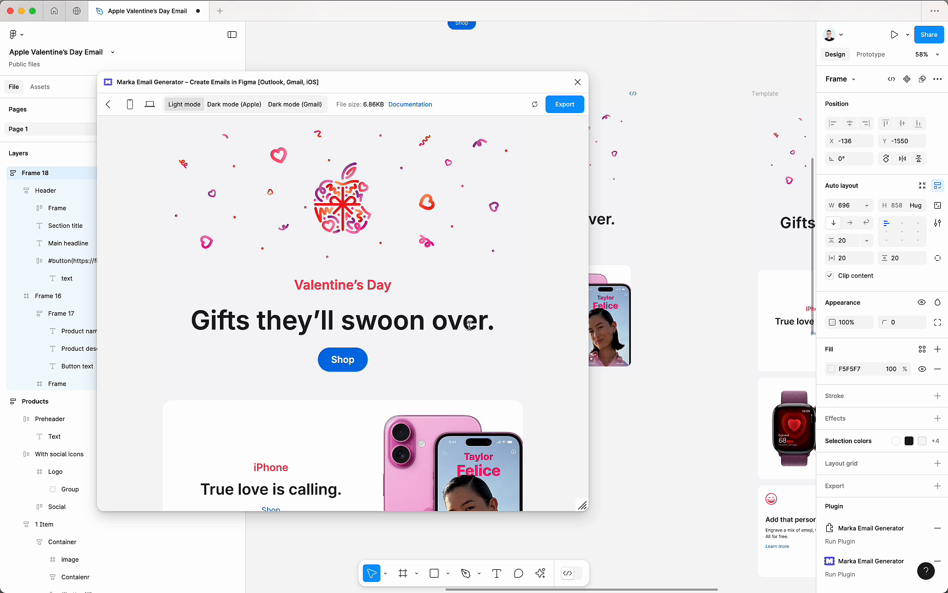
pyautogui.scroll(-3, 461, 344)
pyautogui.scroll(3, 461, 344)
pyautogui.moveTo(463, 326); pyautogui.dragTo(278, 321)
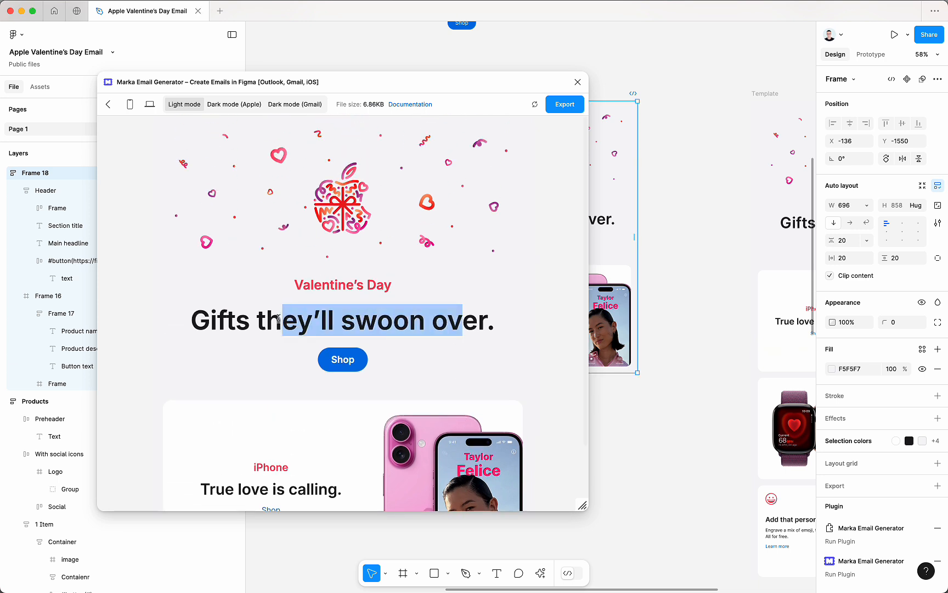
pyautogui.click(280, 319)
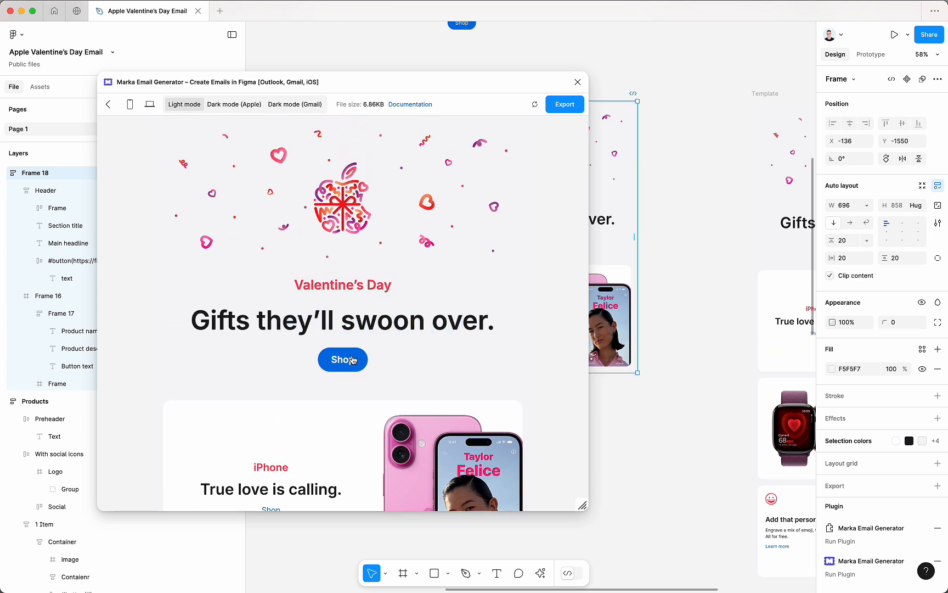
# Examine the email preview's layout at a narrower window width, down to the iPhone card, and close the plugin
pyautogui.scroll(-3, 503, 391)
pyautogui.moveTo(583, 505); pyautogui.dragTo(369, 513)
pyautogui.moveTo(322, 473)
pyautogui.mouseDown()
pyautogui.moveTo(243, 499)
pyautogui.moveTo(300, 438)
pyautogui.moveTo(316, 442)
pyautogui.moveTo(318, 468)
pyautogui.mouseUp()
pyautogui.moveTo(369, 511); pyautogui.dragTo(526, 532)
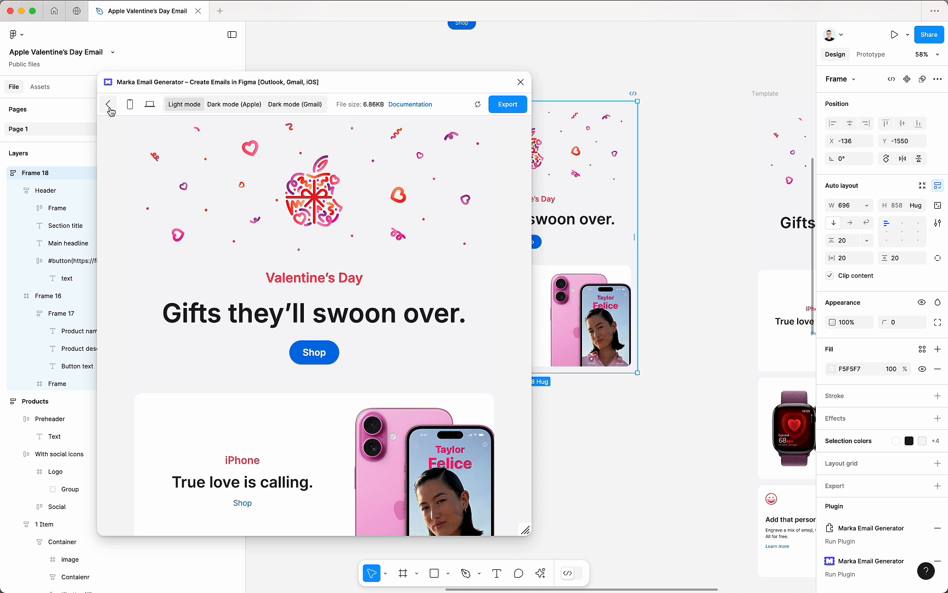
pyautogui.scroll(-2, 409, 376)
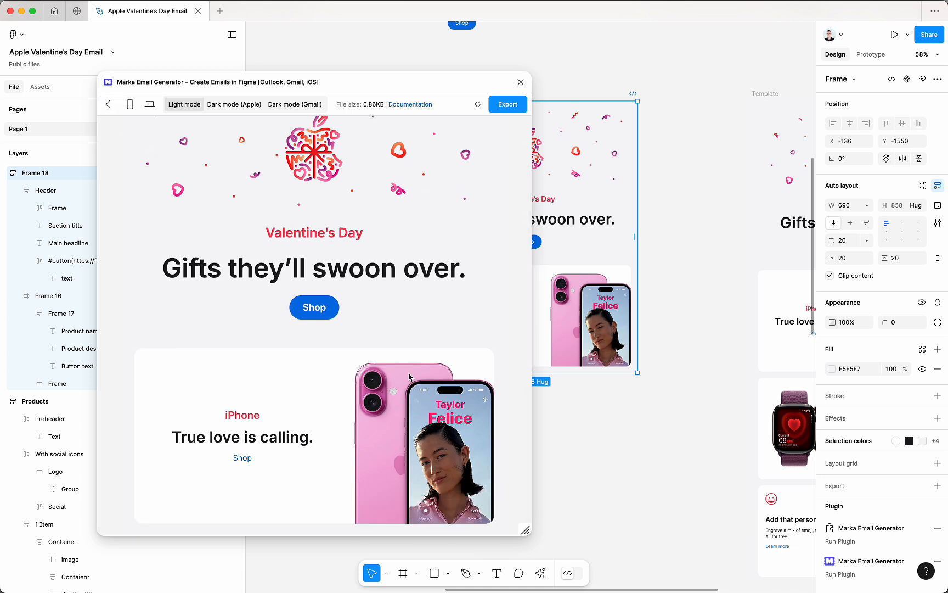
pyautogui.click(108, 104)
pyautogui.click(363, 82)
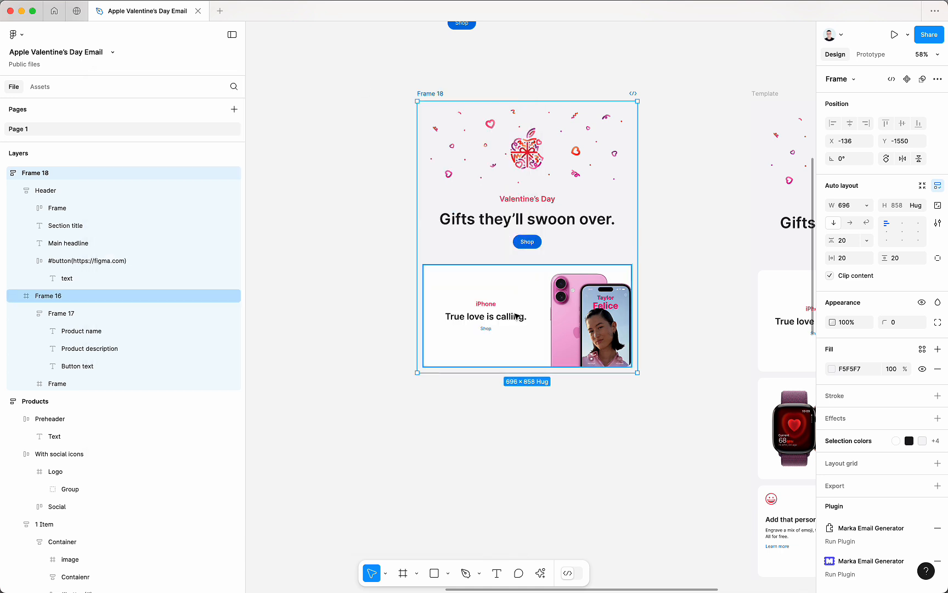
# Apply auto layout to the iPhone product card containing the text block and the phone image
pyautogui.click(518, 321)
pyautogui.hotkey('shift', '2')
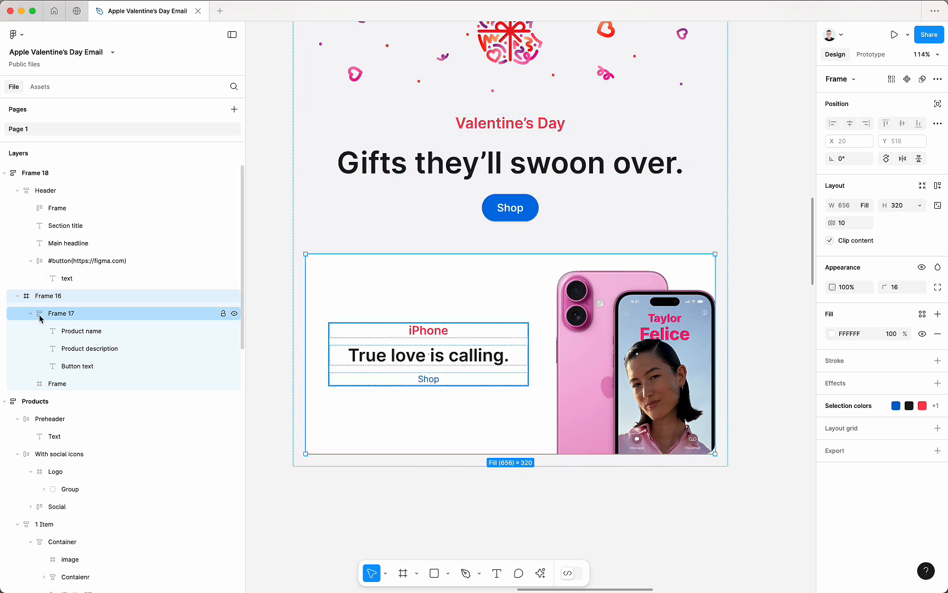
pyautogui.scroll(-5, 592, 393)
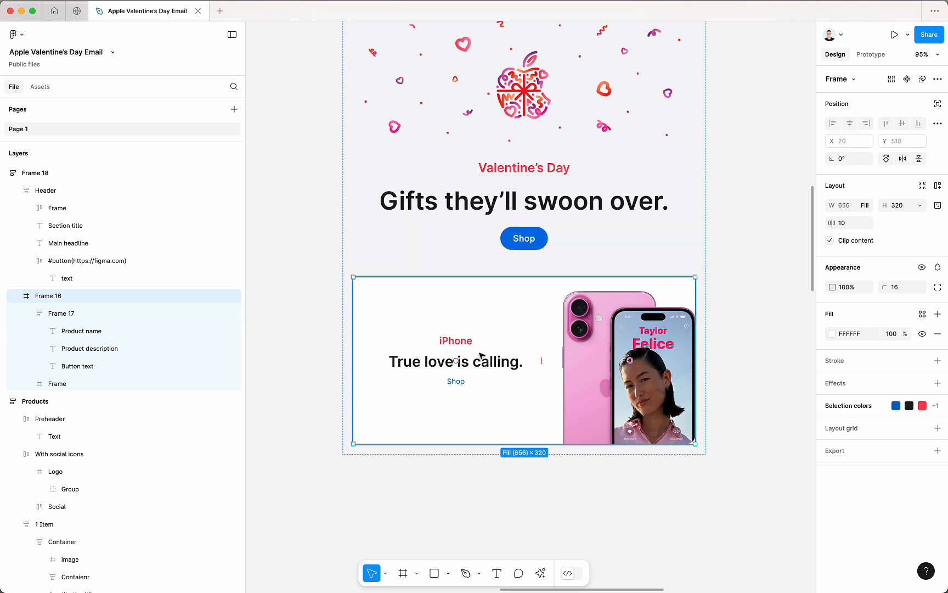
pyautogui.click(939, 186)
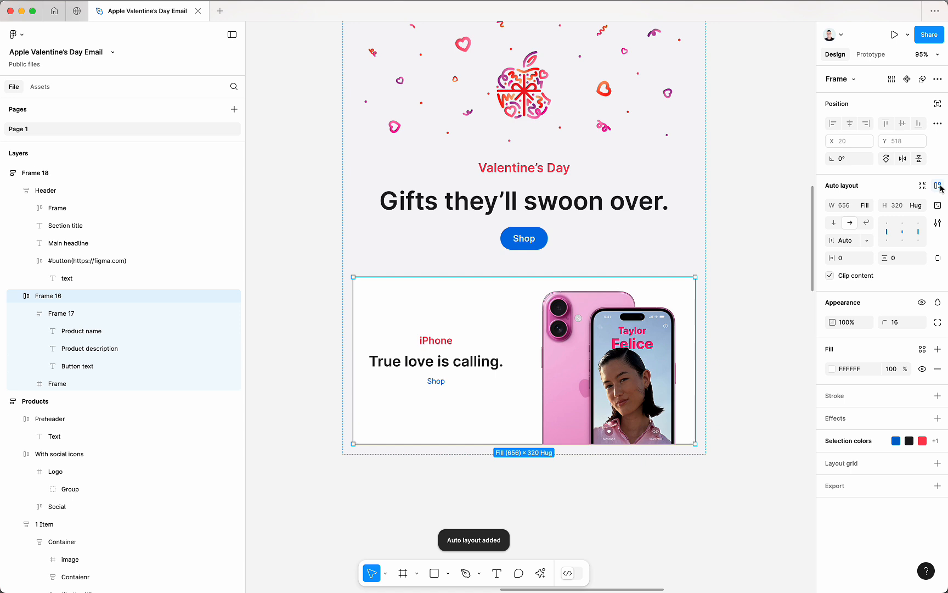
# Inspect the sizing of the iPhone card's text block and image frame and compare the card with the template's
pyautogui.click(669, 361)
pyautogui.click(519, 361)
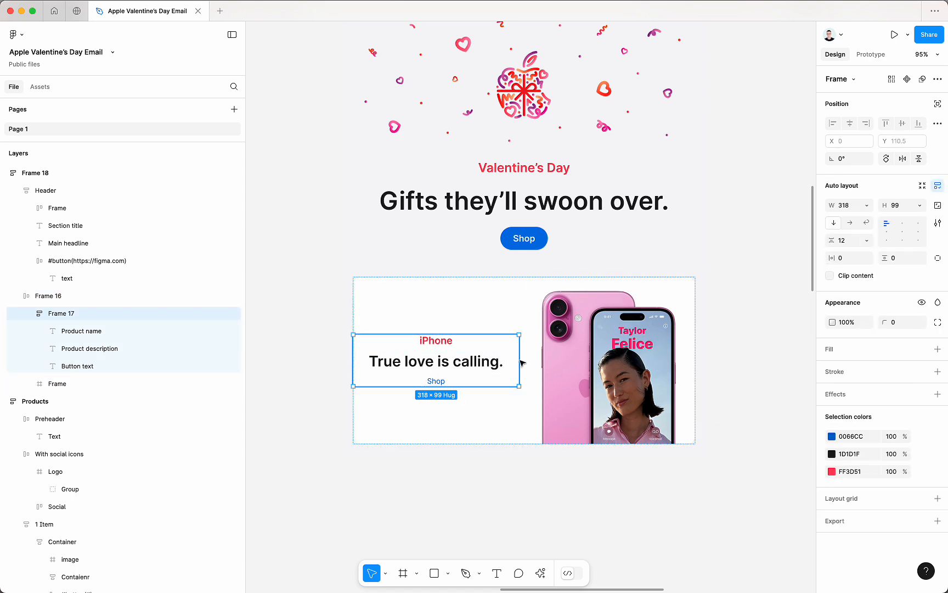
pyautogui.click(88, 297)
pyautogui.click(570, 406)
pyautogui.hscroll(8, 571, 405)
pyautogui.scroll(-3, 570, 405)
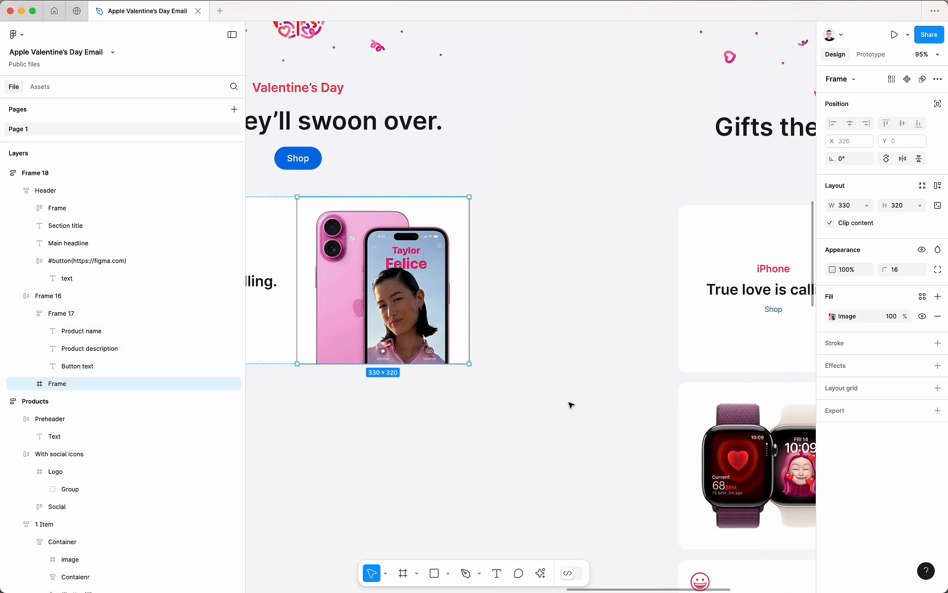
pyautogui.hscroll(-8, 571, 405)
pyautogui.scroll(2, 571, 405)
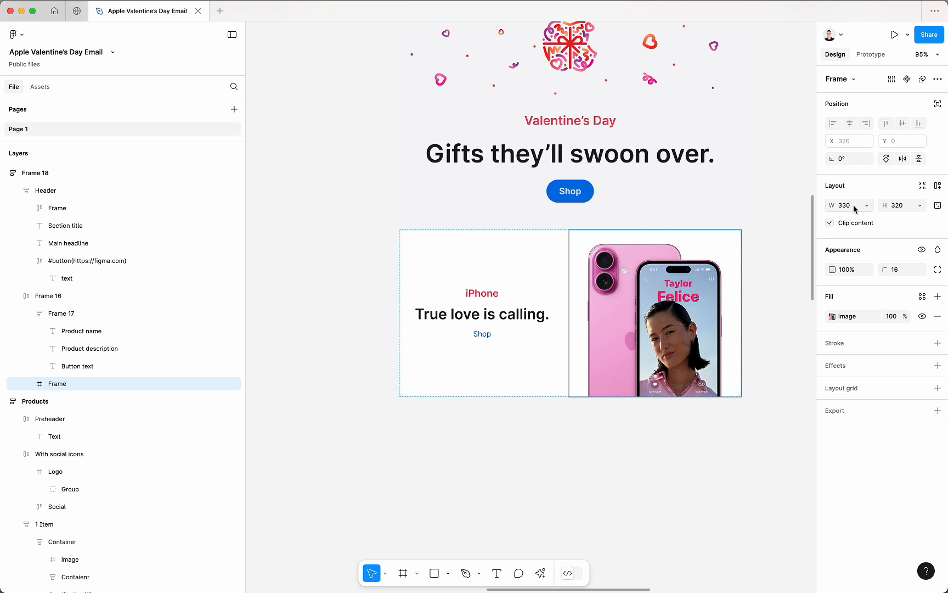
pyautogui.hscroll(3, 679, 318)
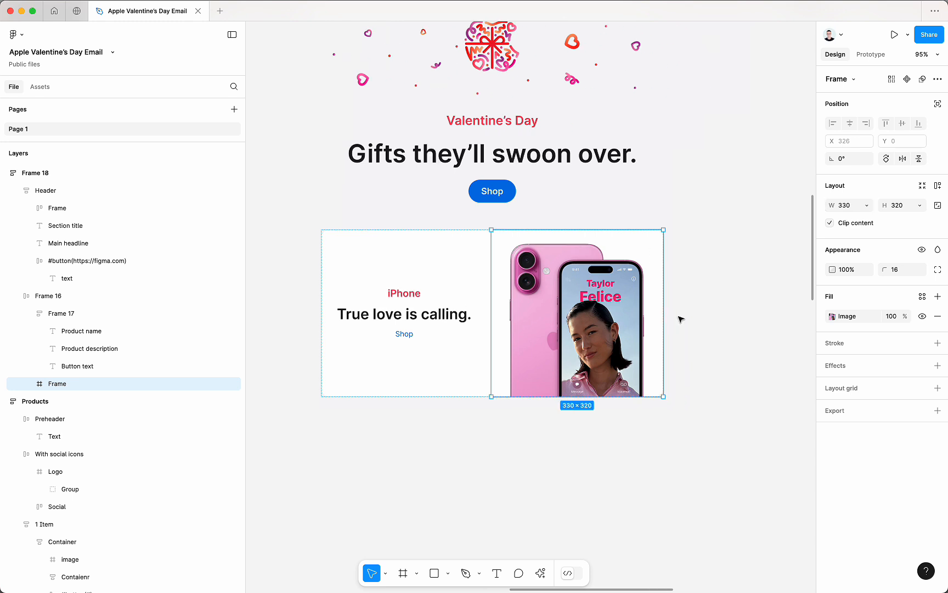
# Set the width of the iPhone card's text block to fill its container
pyautogui.click(428, 313)
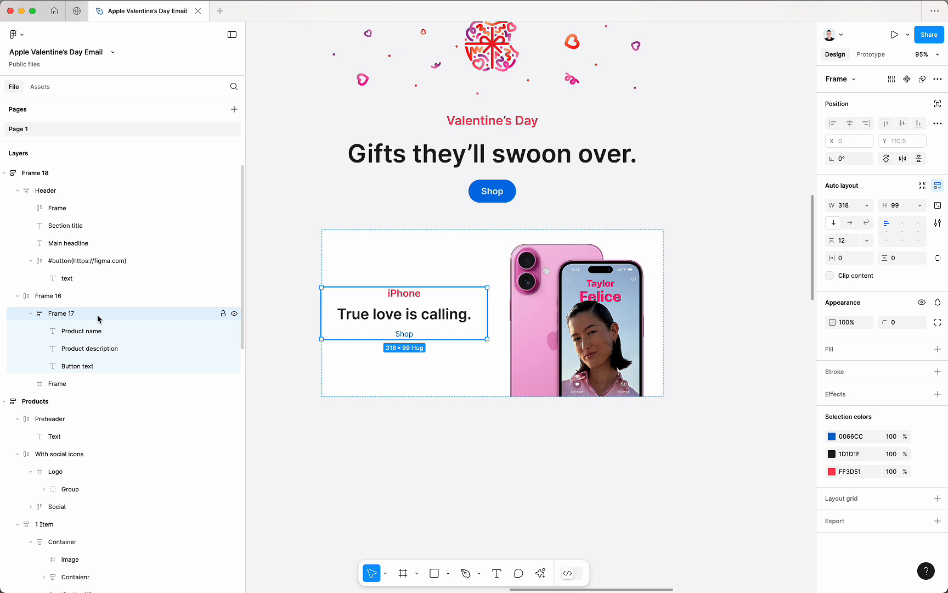
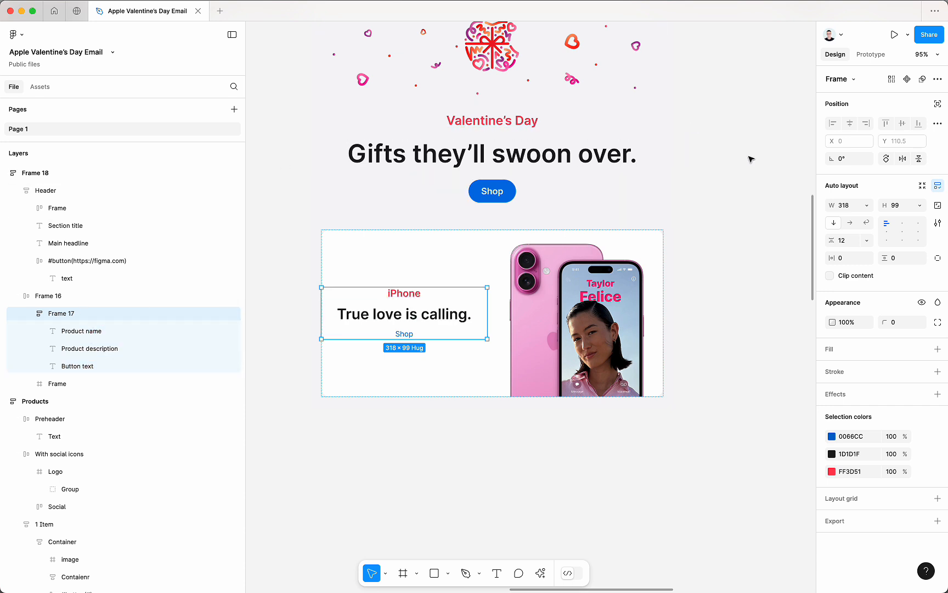
pyautogui.click(867, 207)
pyautogui.click(873, 231)
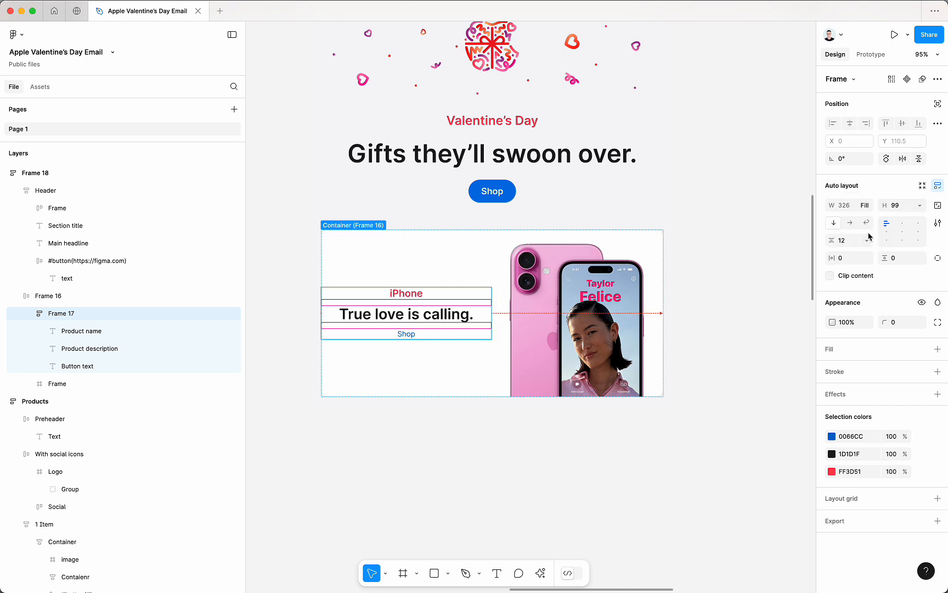
pyautogui.click(530, 313)
pyautogui.click(454, 313)
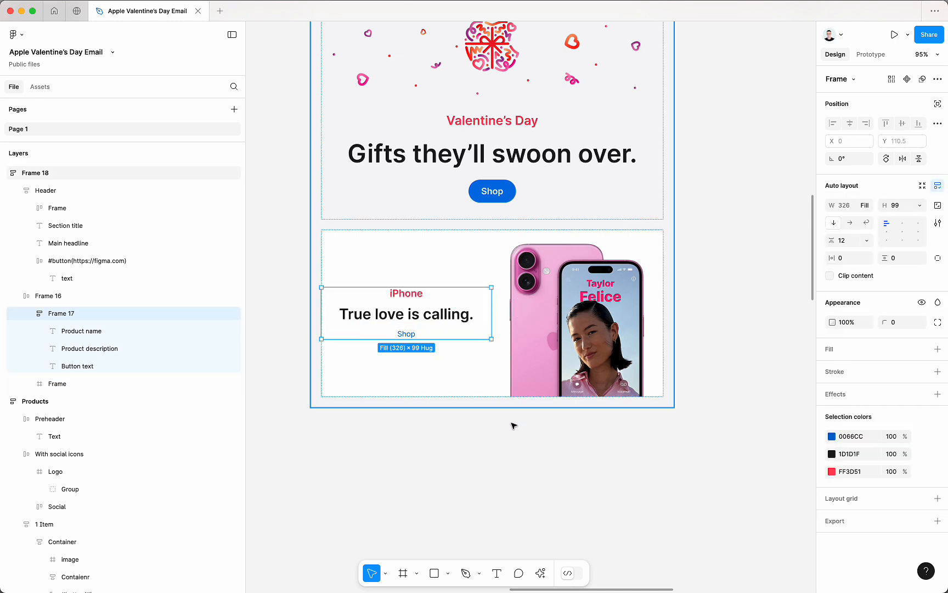
# Run the Marka Email Generator plugin and generate a preview of the Frame 18 email
pyautogui.click(512, 423)
pyautogui.click(424, 318)
pyautogui.click(463, 437)
pyautogui.scroll(-3, 604, 329)
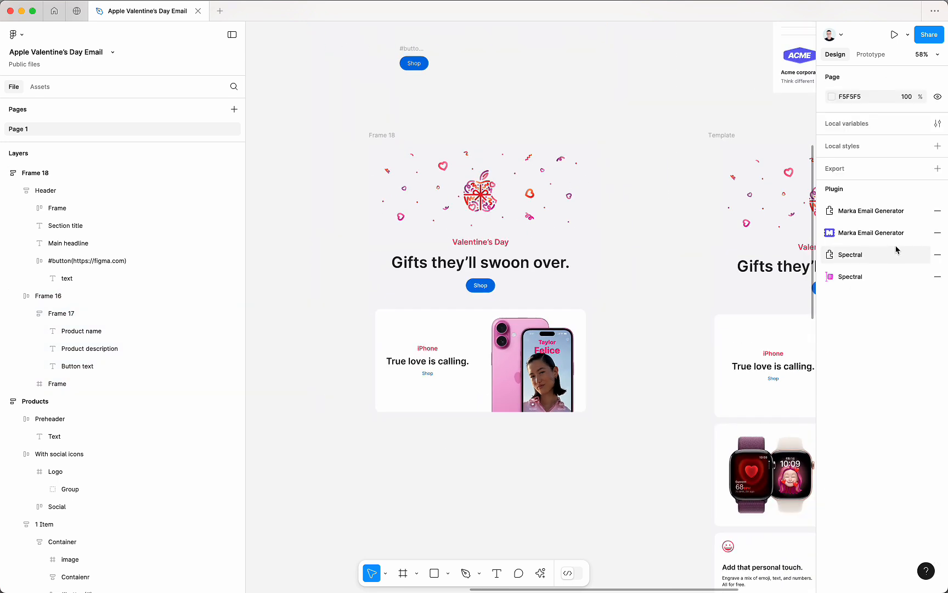
pyautogui.click(886, 237)
pyautogui.hscroll(-2, 658, 258)
pyautogui.hscroll(-1, 658, 258)
pyautogui.click(442, 119)
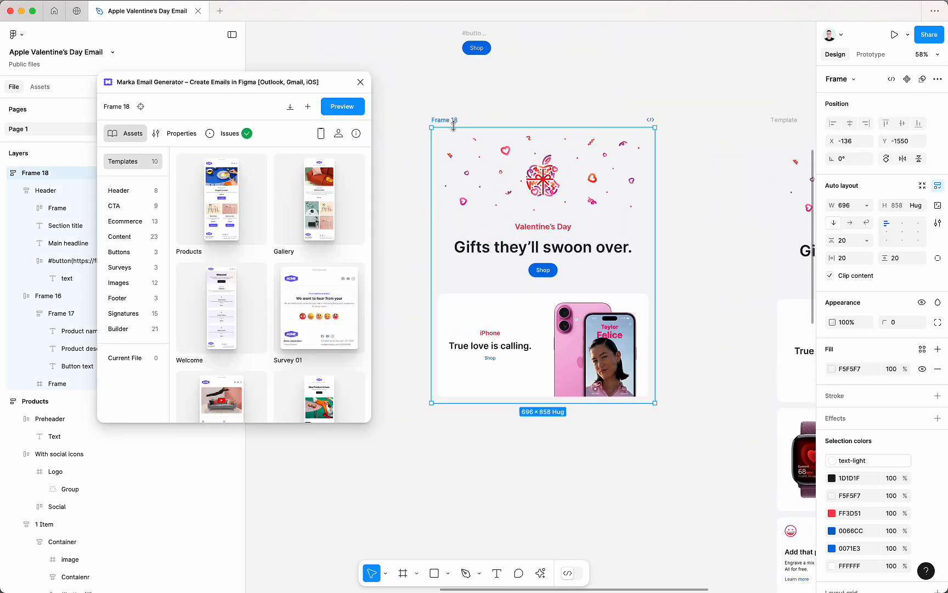
pyautogui.click(362, 113)
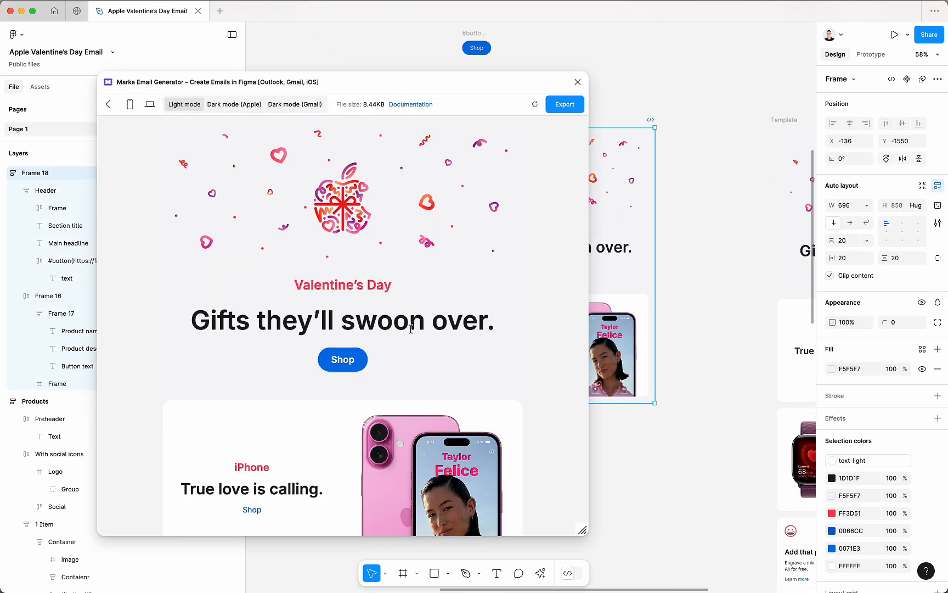
# Examine the iPhone card in the email preview at a narrower window width and close the plugin
pyautogui.scroll(-2, 411, 329)
pyautogui.moveTo(585, 524); pyautogui.dragTo(492, 524)
pyautogui.moveTo(164, 408); pyautogui.dragTo(190, 433)
pyautogui.click(244, 470)
pyautogui.click(217, 413)
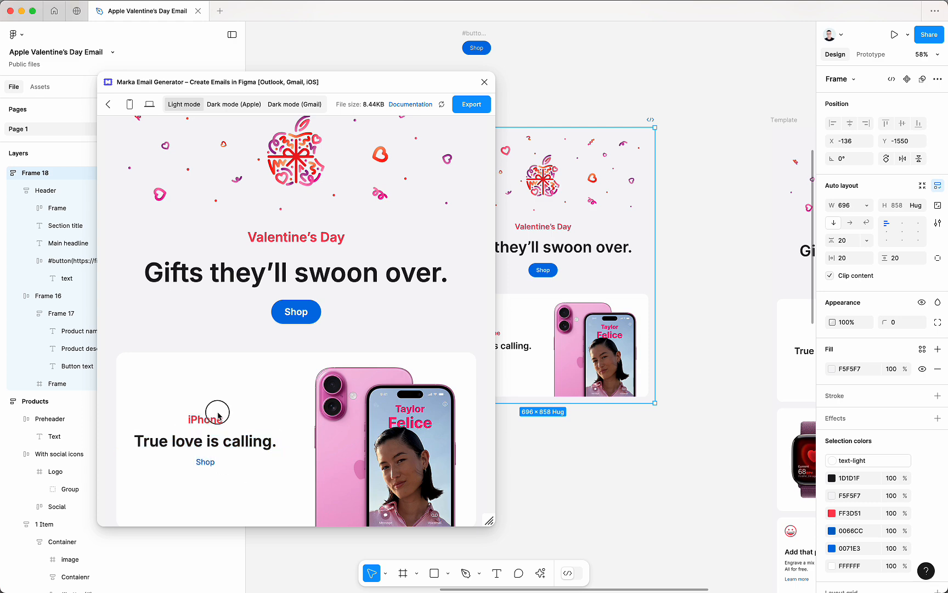
pyautogui.scroll(-1, 354, 467)
pyautogui.moveTo(488, 518); pyautogui.dragTo(476, 561)
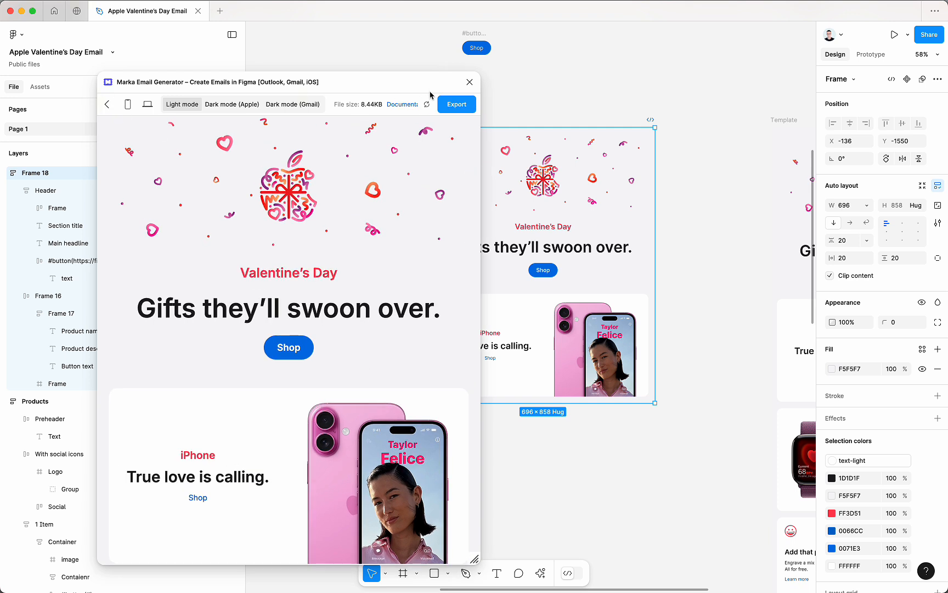
pyautogui.click(470, 83)
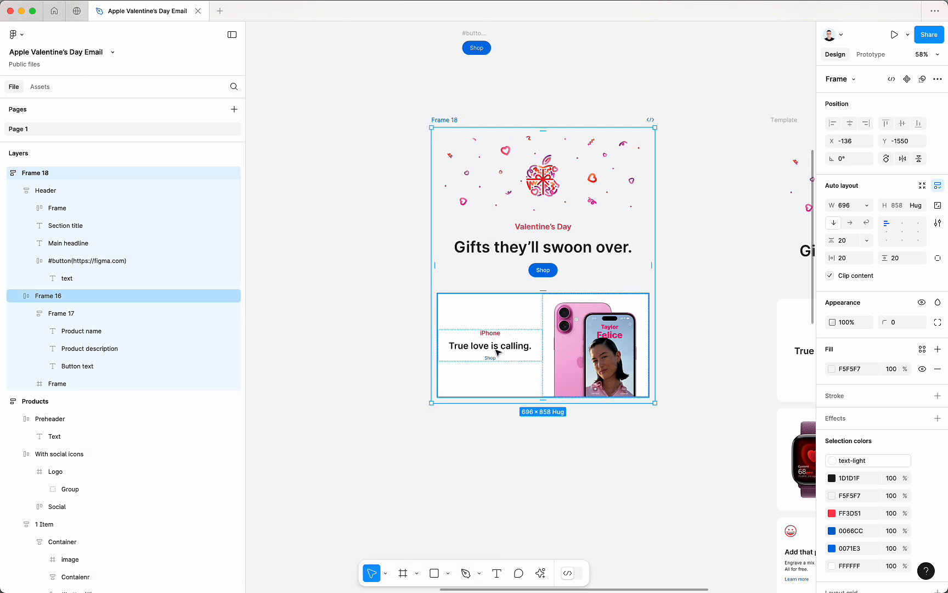
# Inspect the iPhone card's layer structure, checking the parent frame, its text block and its image frame
pyautogui.click(479, 337)
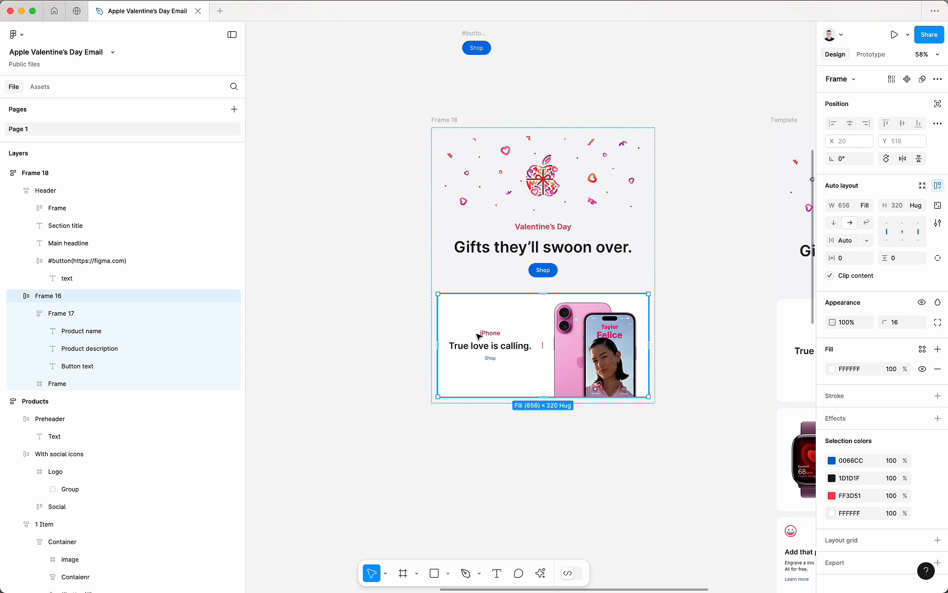
pyautogui.doubleClick(501, 355)
pyautogui.press('Tab')
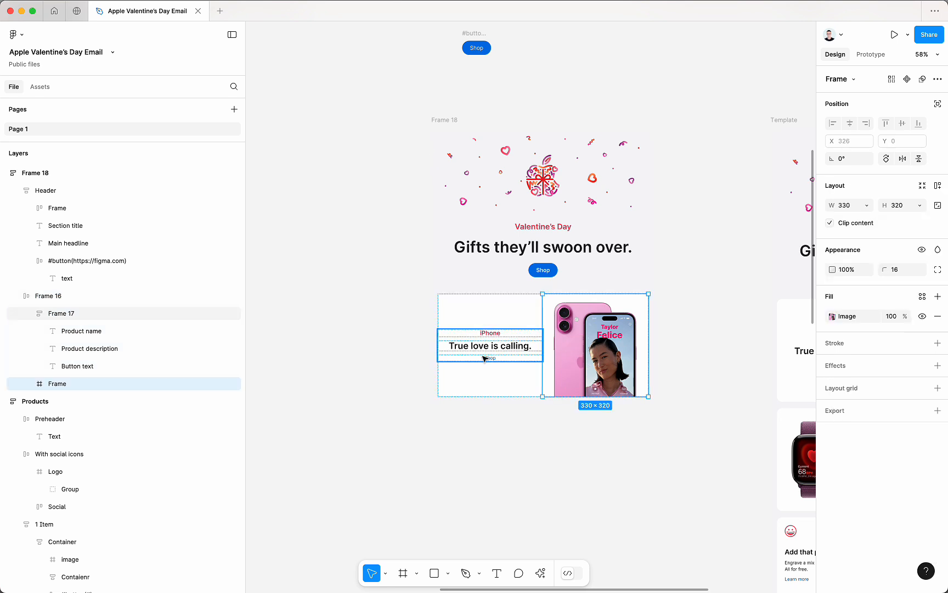
pyautogui.press('Escape')
pyautogui.click(510, 349)
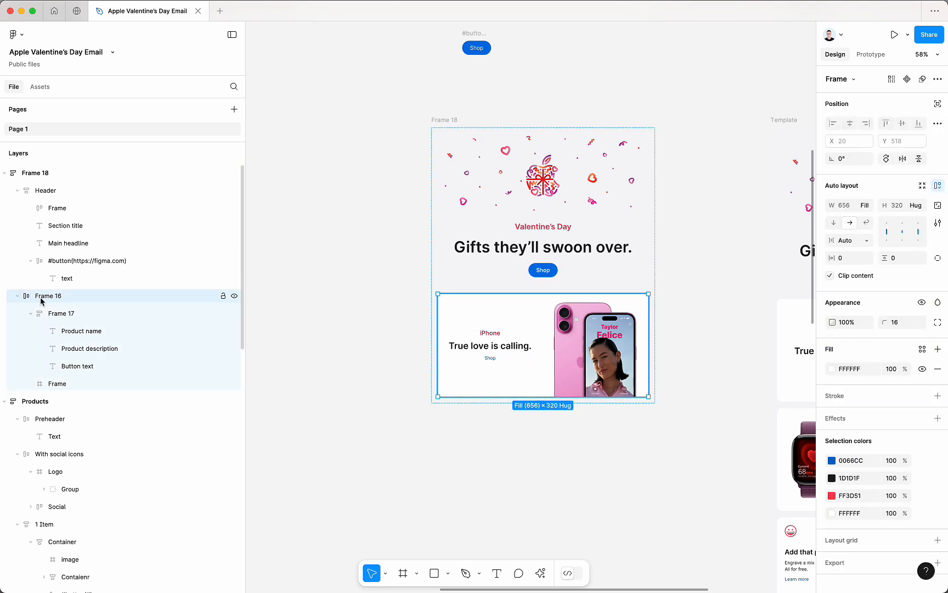
pyautogui.click(55, 314)
pyautogui.click(30, 313)
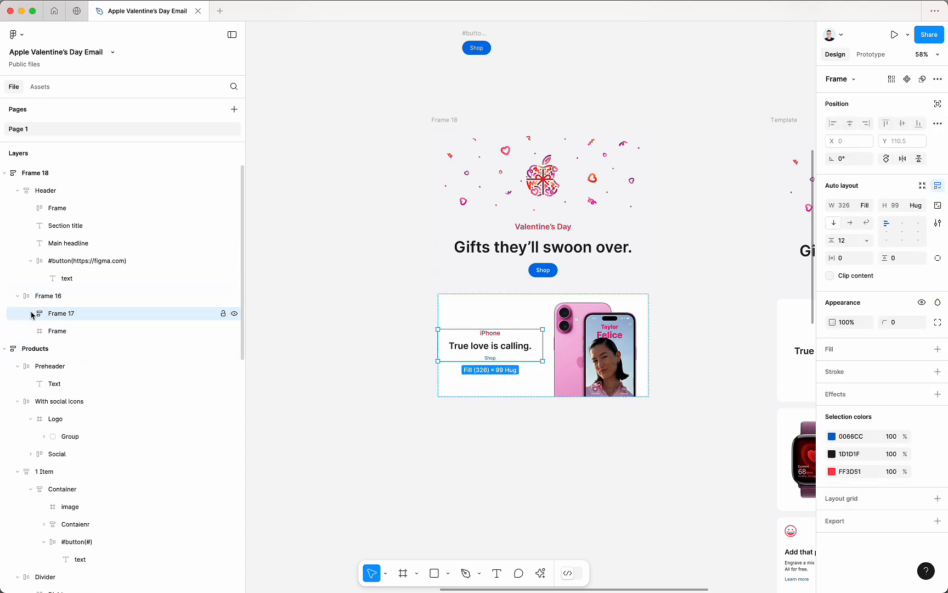
pyautogui.click(57, 330)
pyautogui.click(63, 316)
pyautogui.click(61, 296)
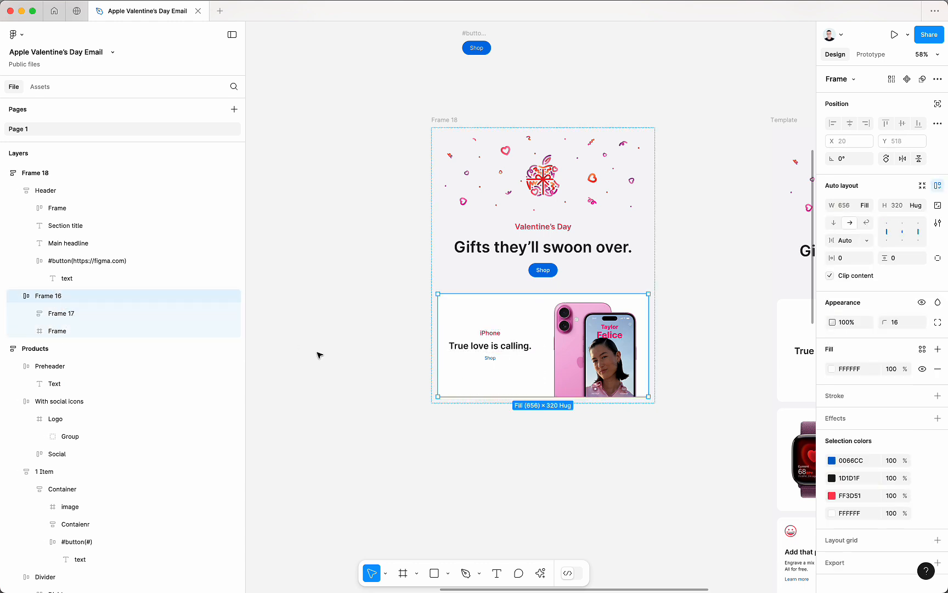
pyautogui.click(349, 389)
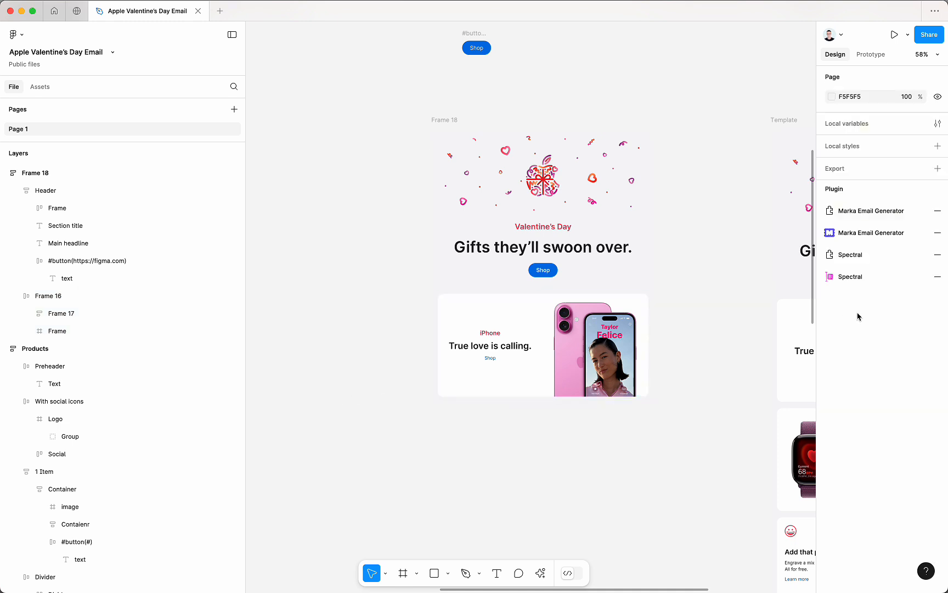
# Enable the Cards layout for the iPhone card frame in the Marka Email Generator properties
pyautogui.click(863, 233)
pyautogui.click(521, 350)
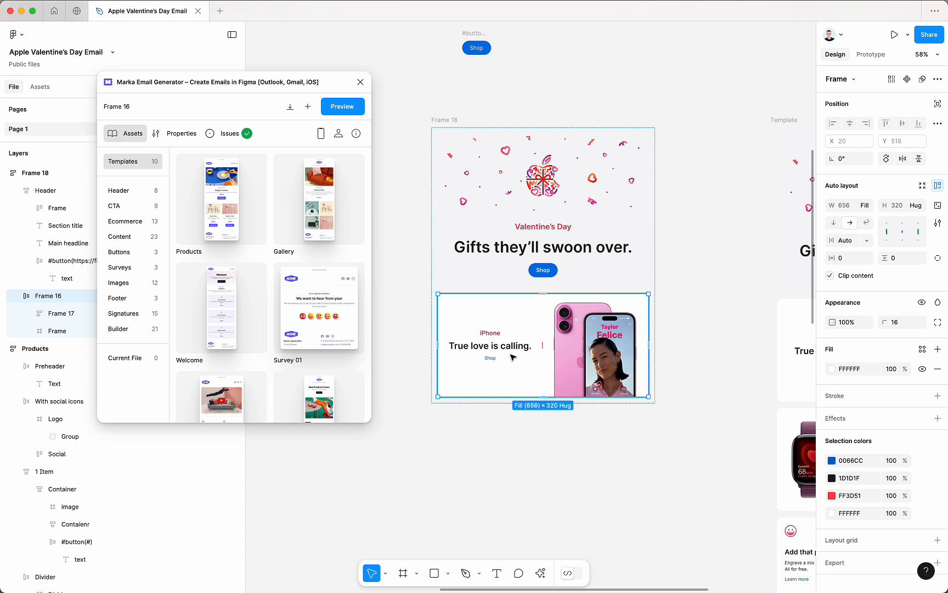
pyautogui.click(174, 133)
pyautogui.scroll(-3, 286, 345)
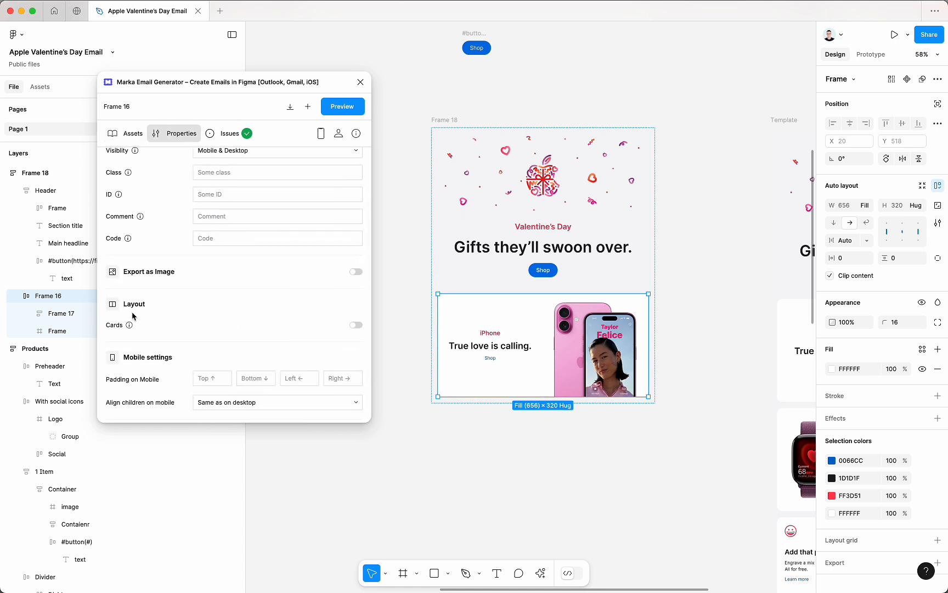
pyautogui.click(357, 326)
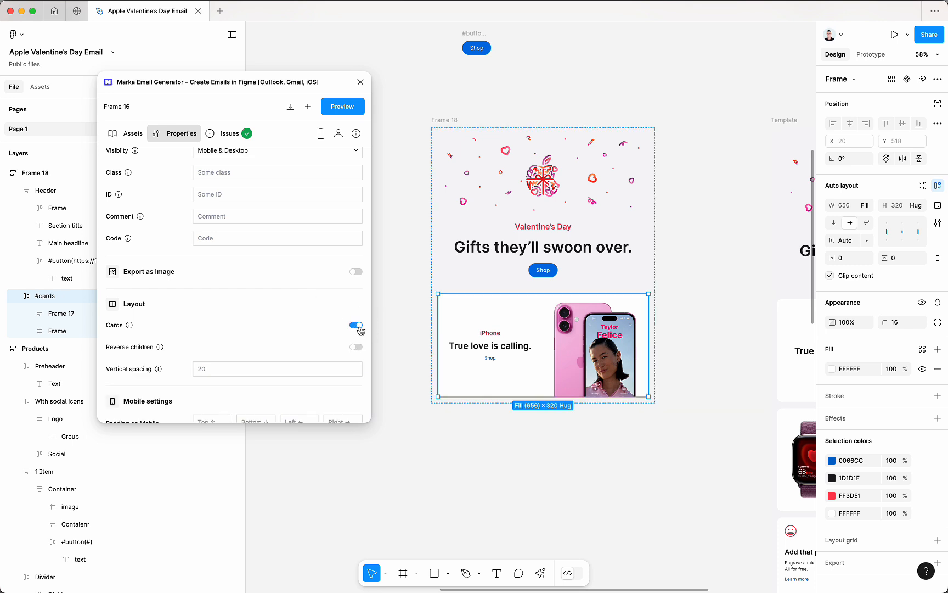
# Preview the Frame 18 email and examine how the iPhone card's text and image stack at mobile width
pyautogui.click(443, 120)
pyautogui.click(342, 107)
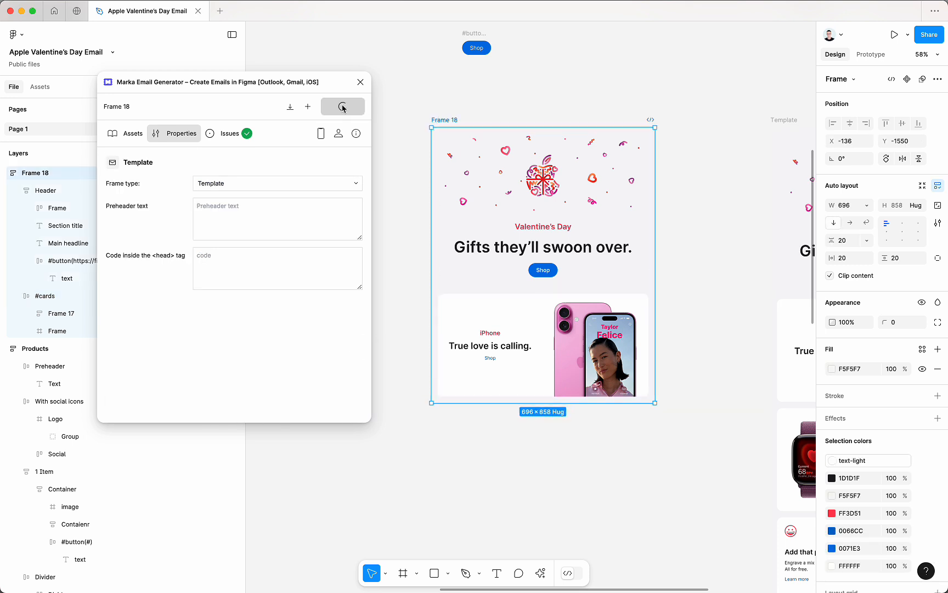
pyautogui.scroll(-1, 368, 297)
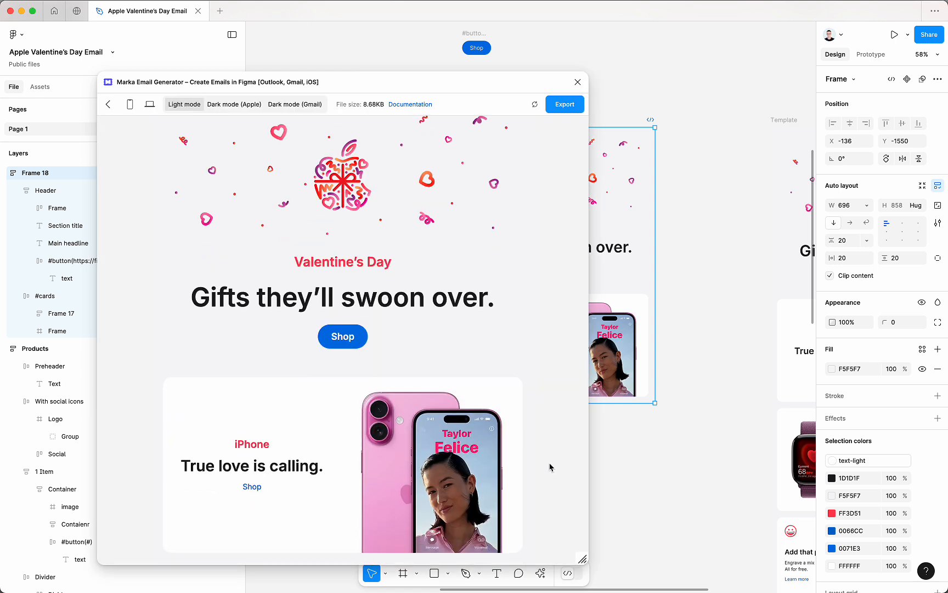
pyautogui.moveTo(578, 554); pyautogui.dragTo(370, 552)
pyautogui.scroll(-2, 291, 451)
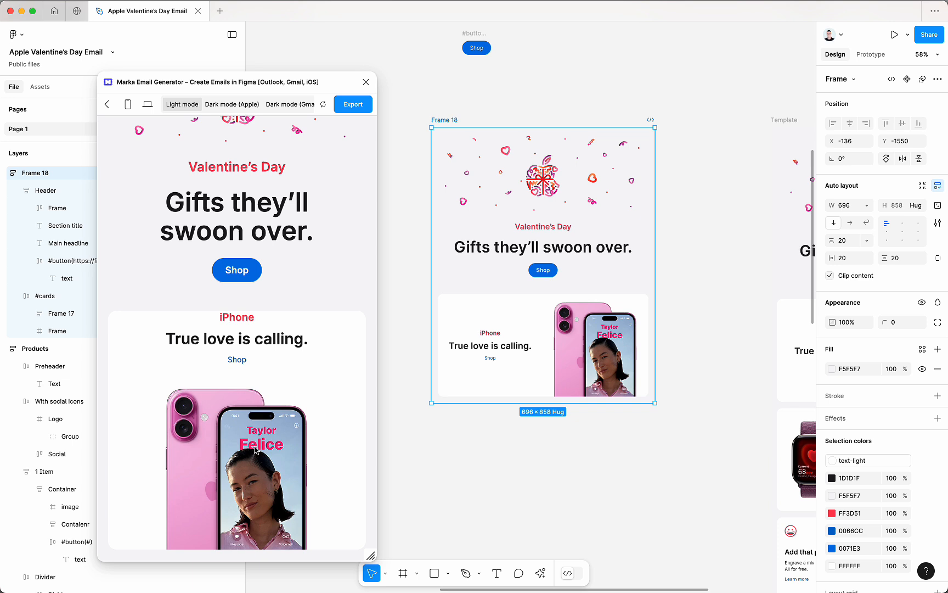
pyautogui.moveTo(371, 555); pyautogui.dragTo(342, 554)
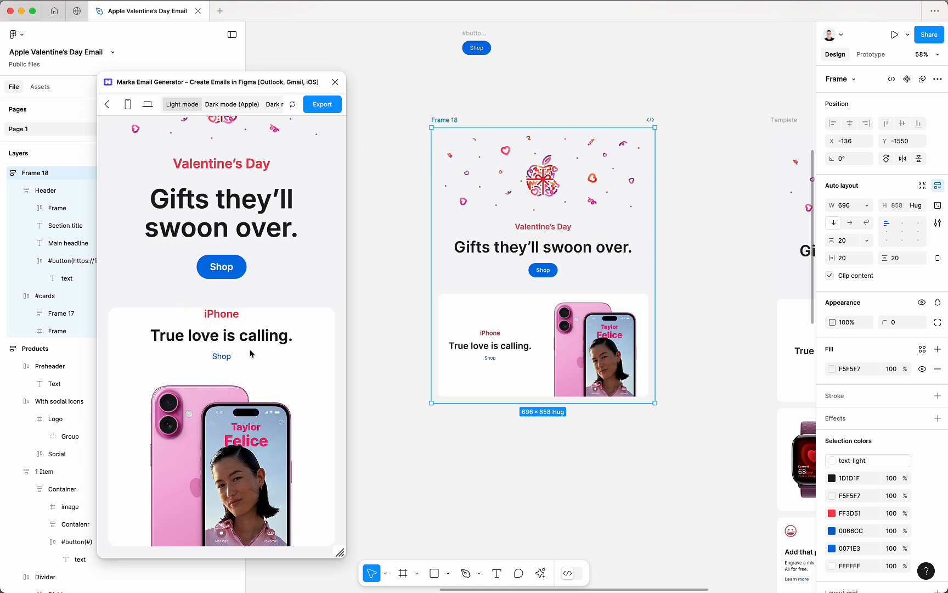
pyautogui.moveTo(251, 356); pyautogui.dragTo(149, 318)
pyautogui.click(191, 329)
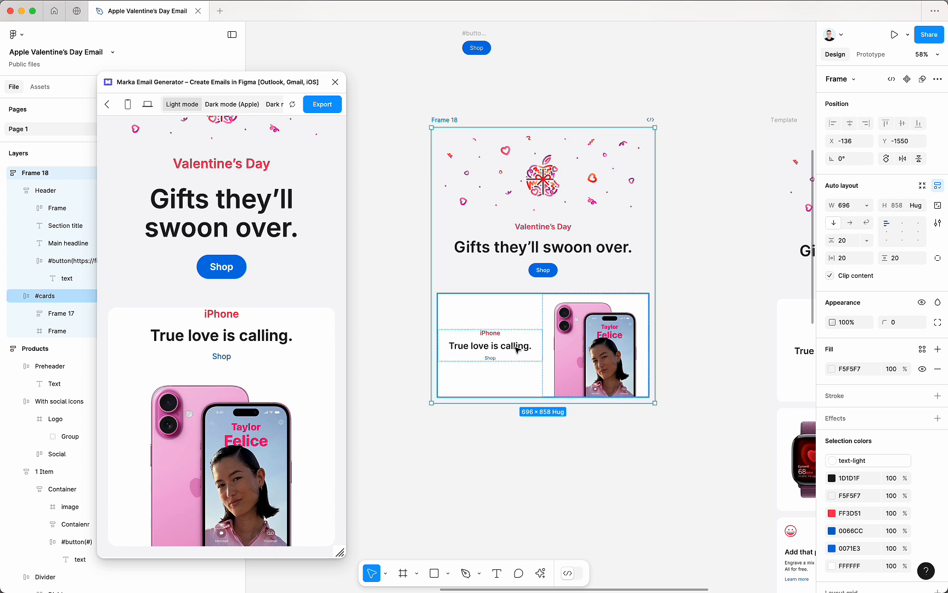
# Set the vertical padding of the iPhone card's text block to 20
pyautogui.doubleClick(498, 343)
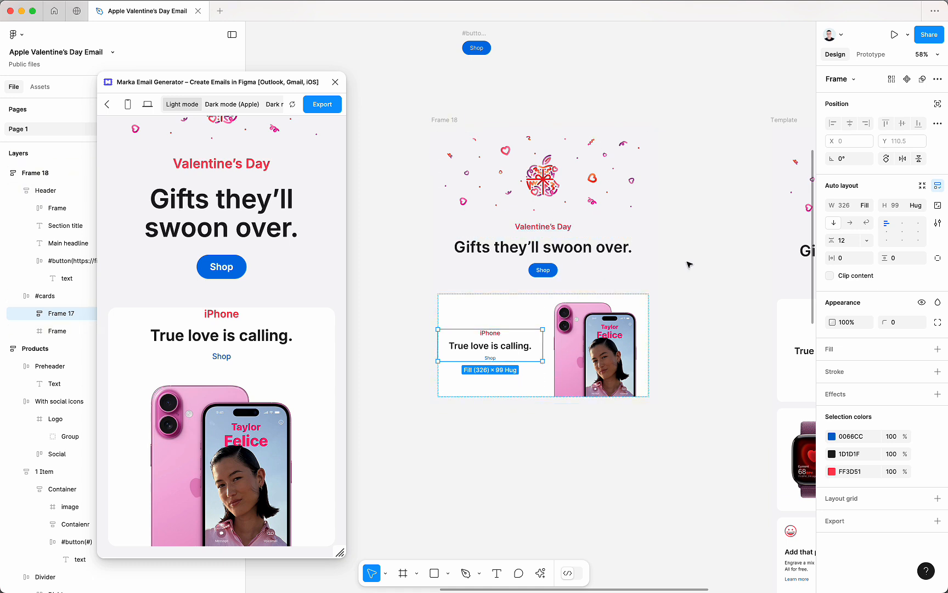
pyautogui.click(900, 257)
pyautogui.write('1')
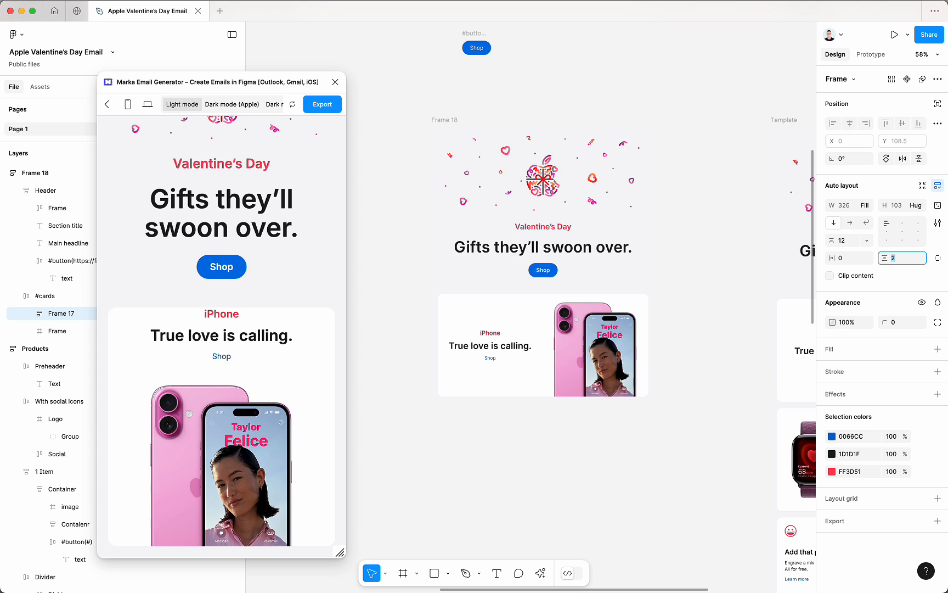
pyautogui.write('4')
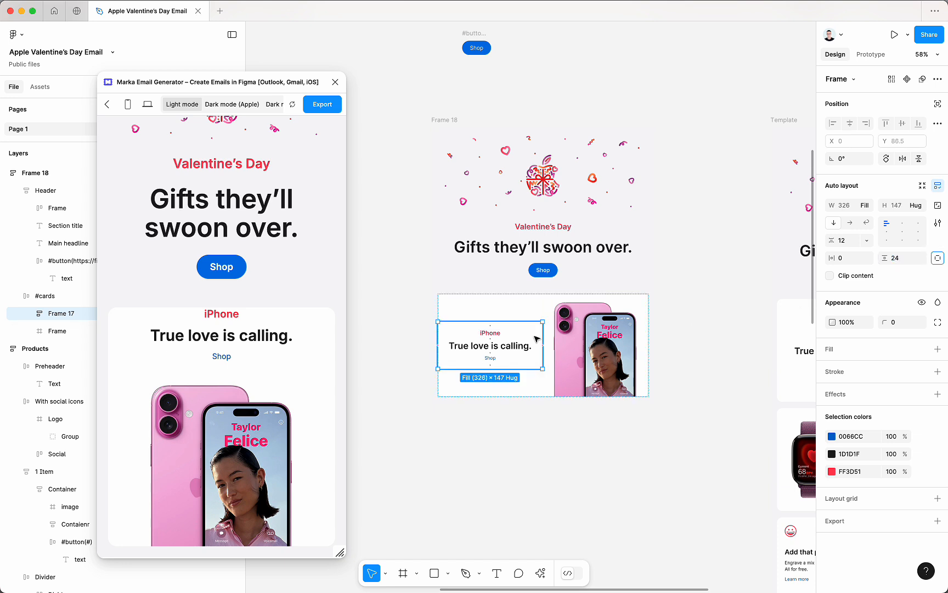
pyautogui.press('Return')
pyautogui.press('Down')
pyautogui.press('Down')
pyautogui.press('Down')
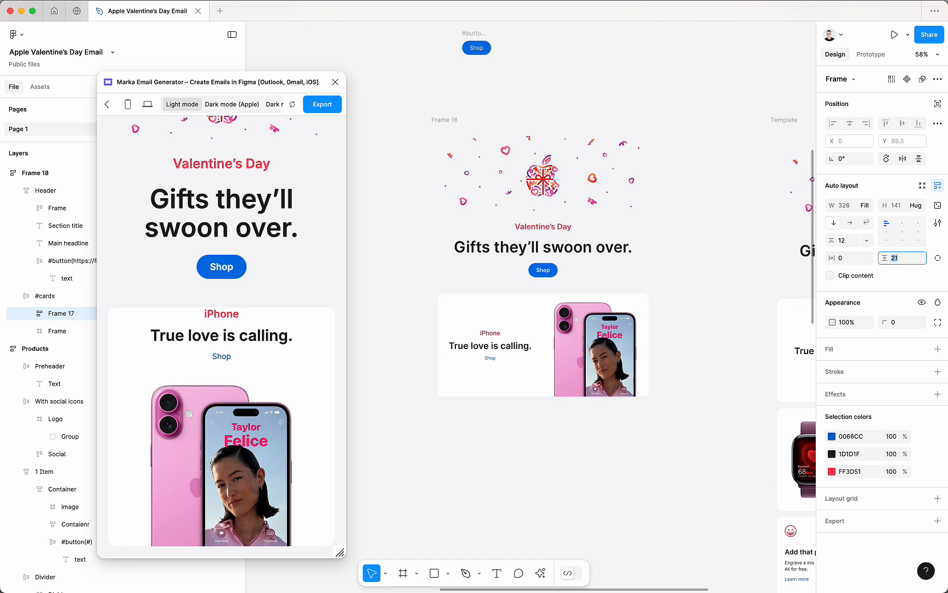
pyautogui.press('Escape')
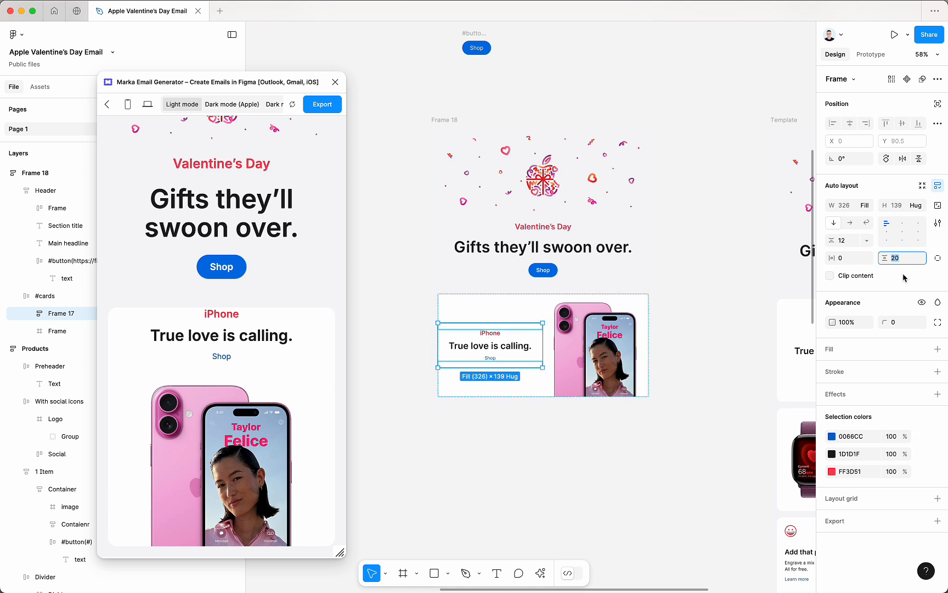
pyautogui.click(903, 278)
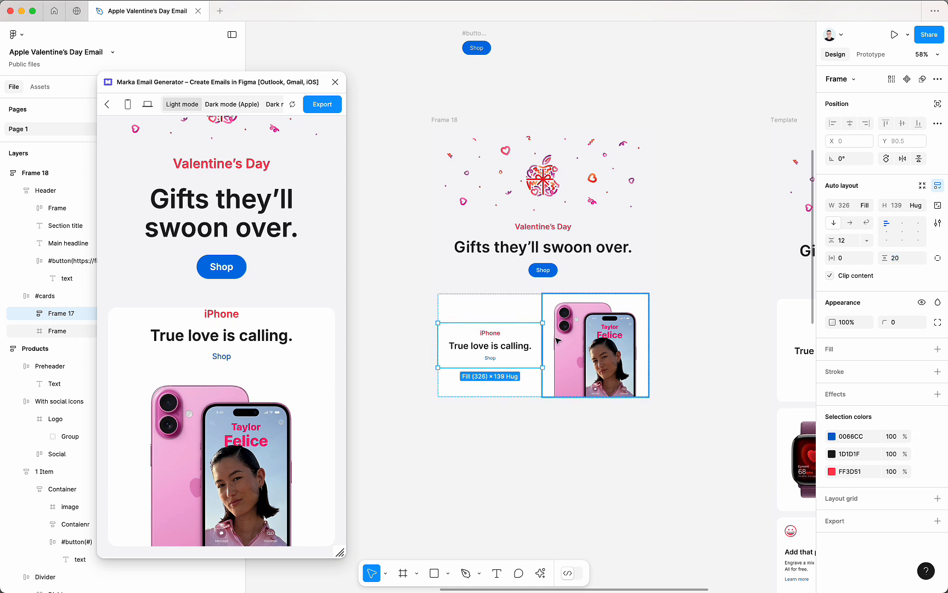
pyautogui.click(392, 186)
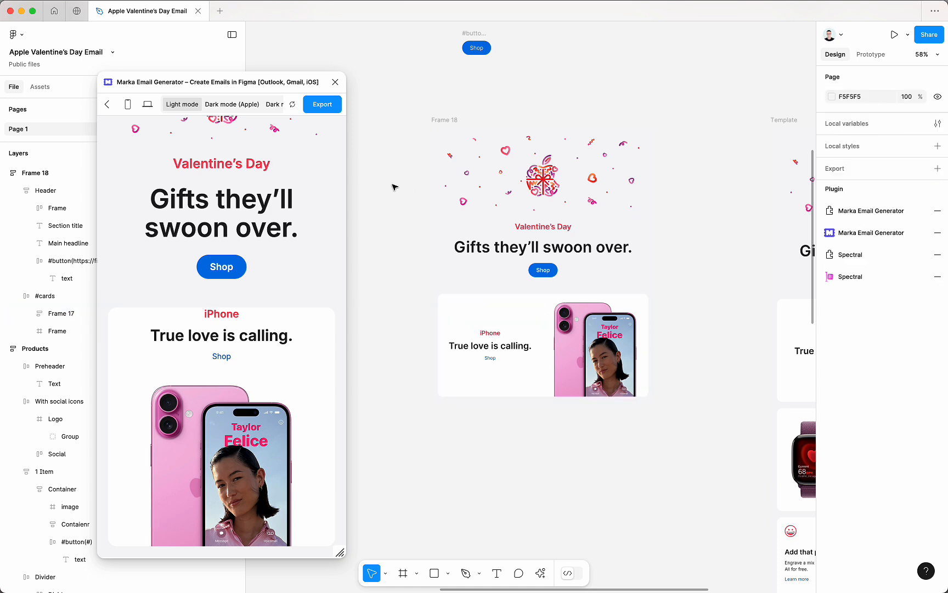
# Refresh the email preview, check the iPhone card's spacing at mobile and desktop widths, and close the plugin
pyautogui.click(293, 105)
pyautogui.scroll(-1, 256, 392)
pyautogui.scroll(-2, 256, 392)
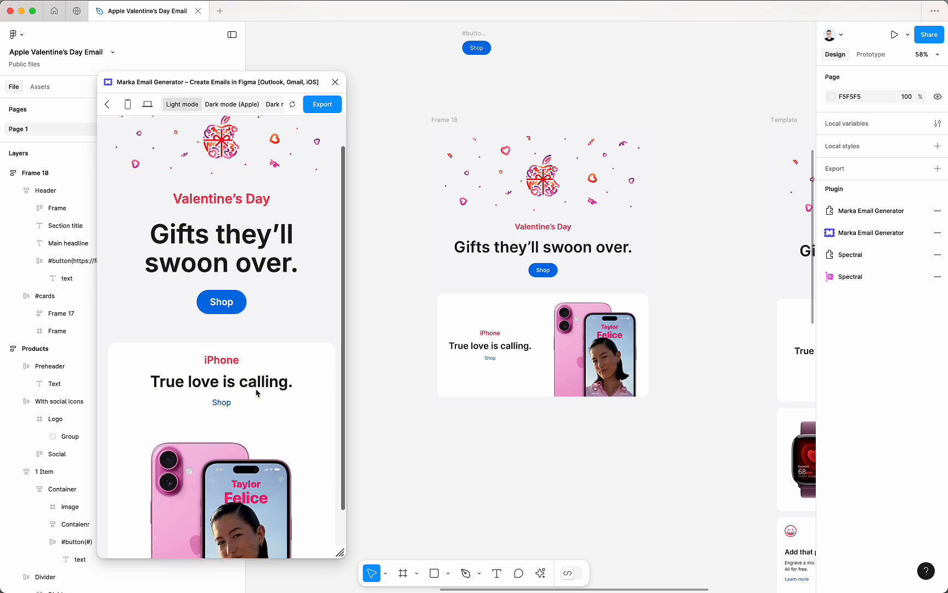
pyautogui.moveTo(335, 549); pyautogui.dragTo(561, 533)
pyautogui.scroll(-2, 264, 351)
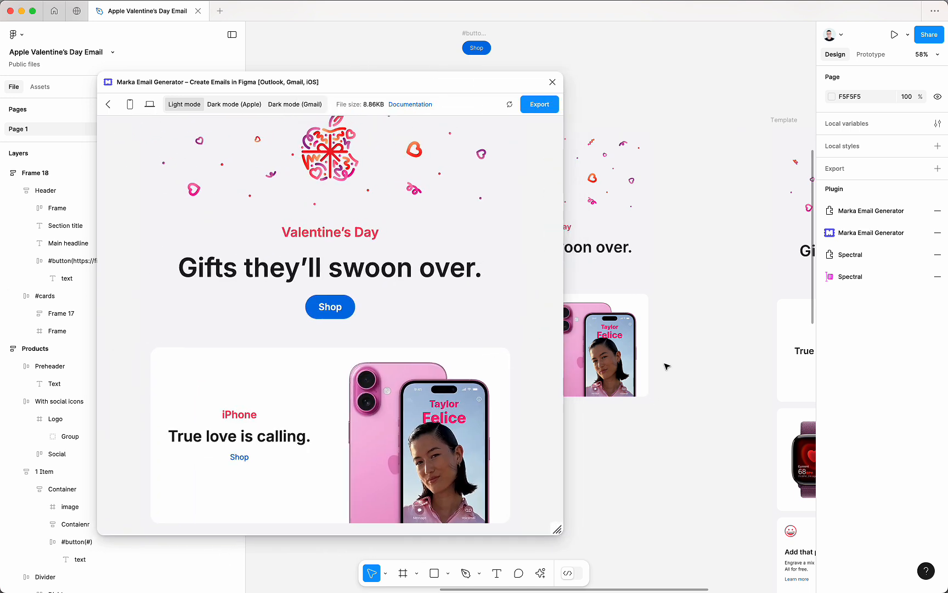
pyautogui.hscroll(-2, 666, 366)
pyautogui.scroll(-1, 666, 366)
pyautogui.scroll(1, 666, 366)
pyautogui.hscroll(-2, 658, 351)
pyautogui.click(640, 291)
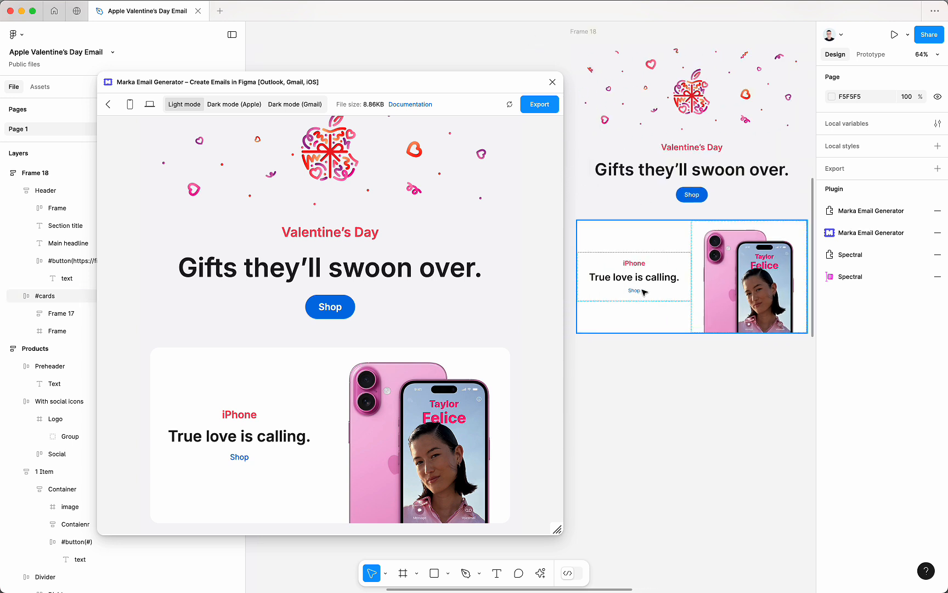
pyautogui.click(585, 117)
pyautogui.click(552, 82)
pyautogui.hscroll(5, 471, 250)
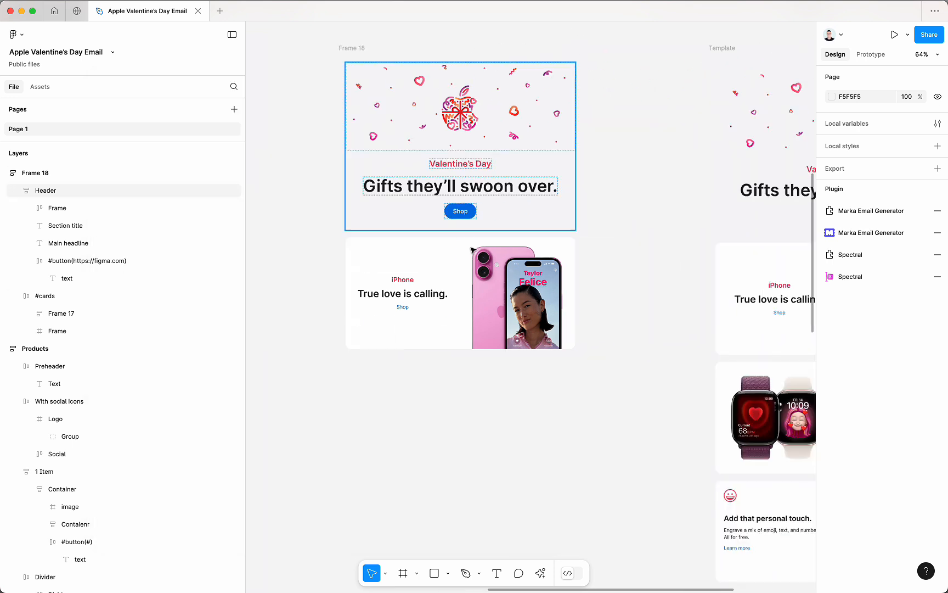
pyautogui.click(402, 307)
pyautogui.doubleClick(404, 308)
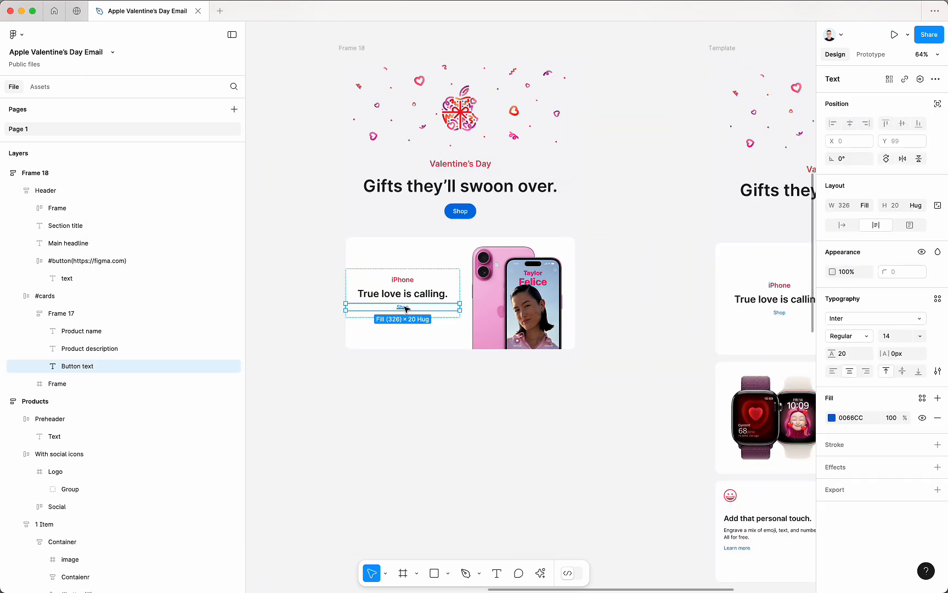
pyautogui.doubleClick(405, 308)
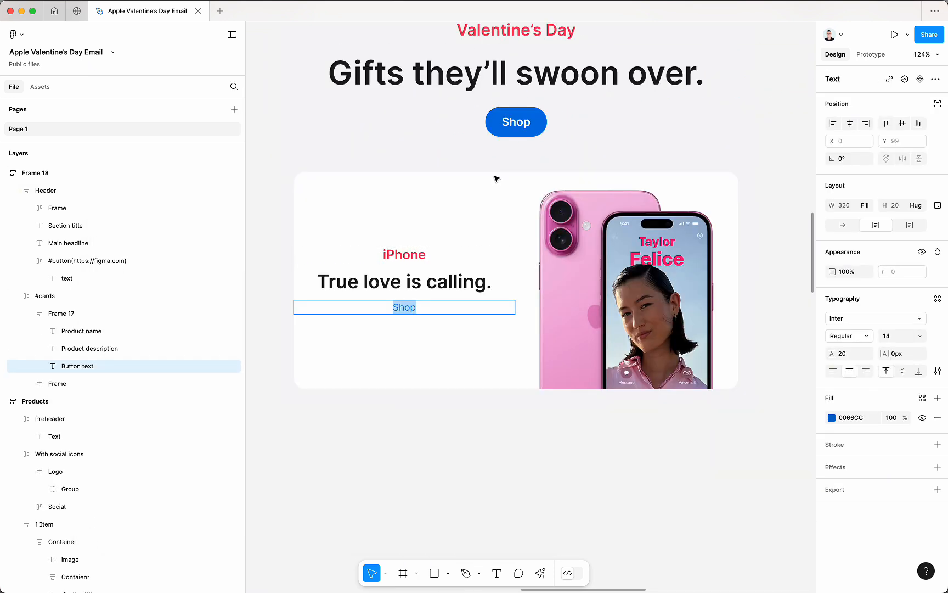
pyautogui.click(889, 80)
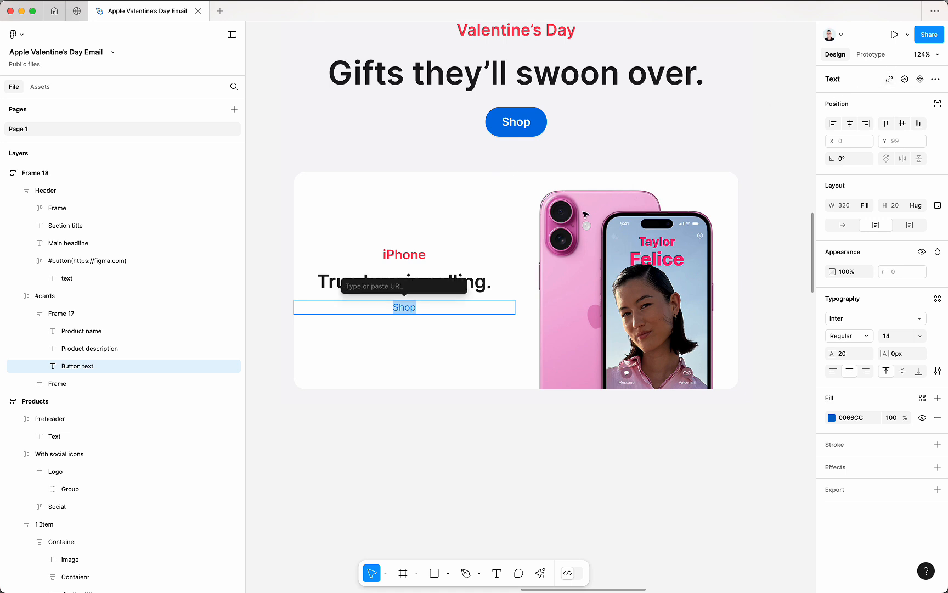
pyautogui.write('https://figma.com')
pyautogui.press('Return')
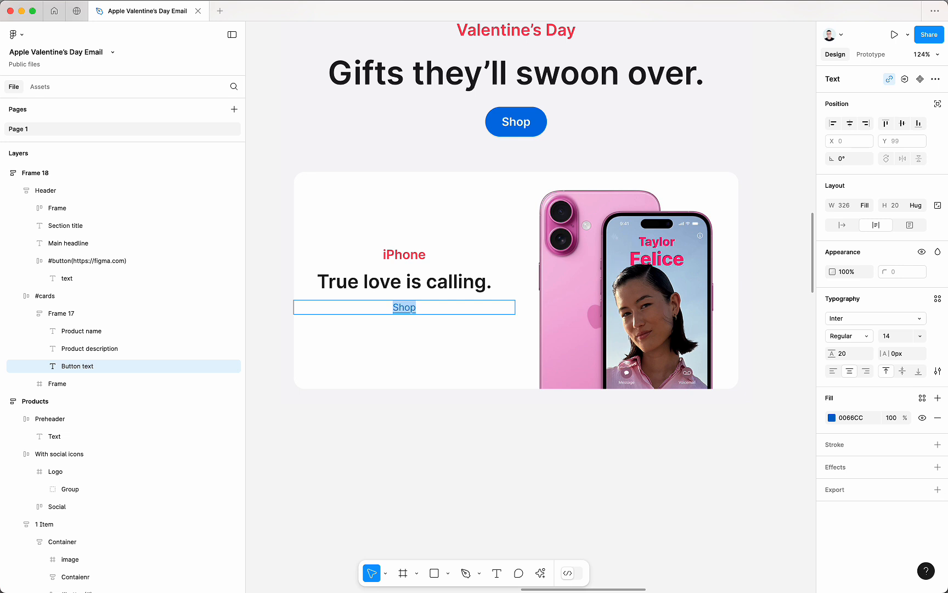
pyautogui.click(532, 485)
pyautogui.click(290, 159)
pyautogui.scroll(-10, 290, 159)
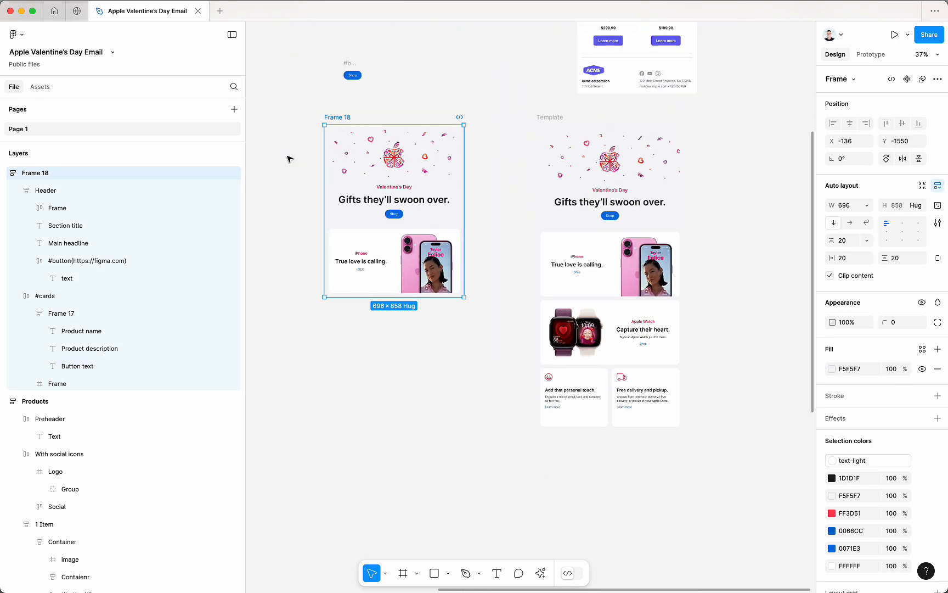
pyautogui.scroll(1, 290, 159)
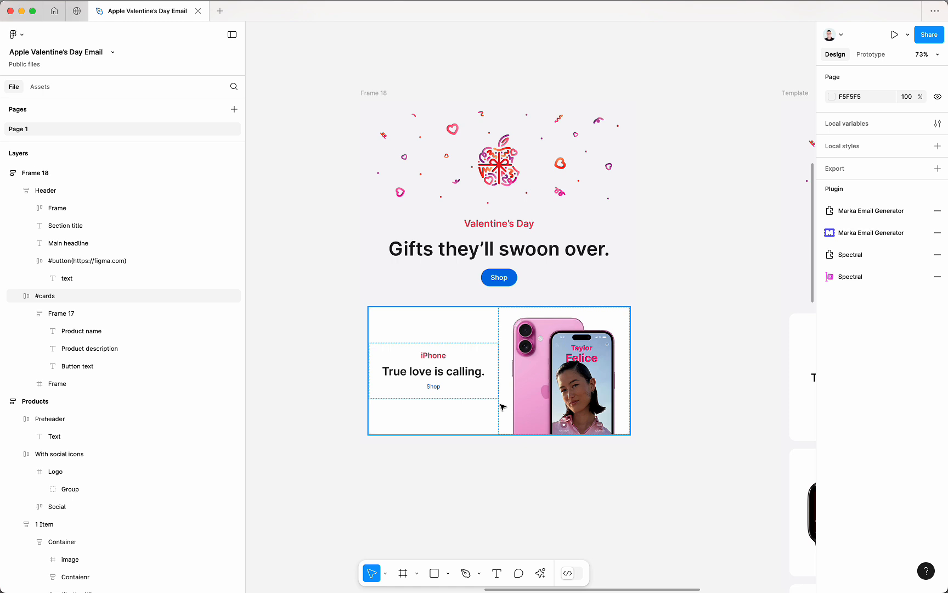
pyautogui.scroll(3, 500, 406)
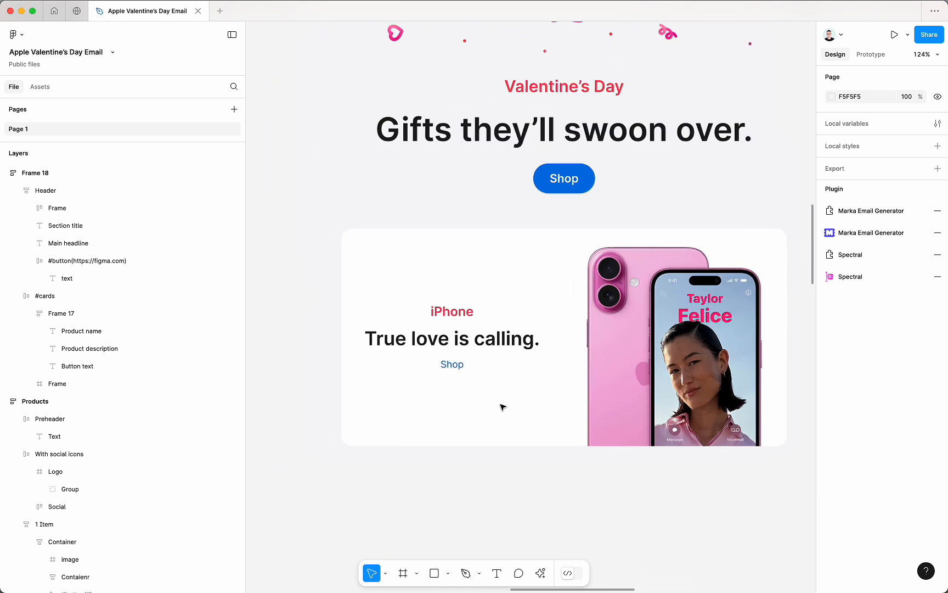
pyautogui.click(905, 231)
pyautogui.scroll(-2, 701, 325)
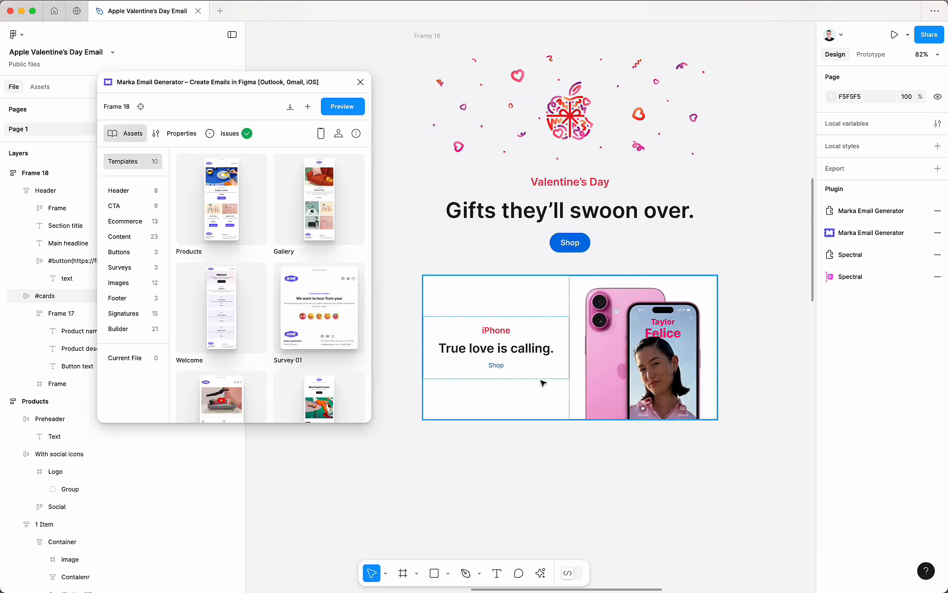
pyautogui.click(496, 365)
pyautogui.click(182, 134)
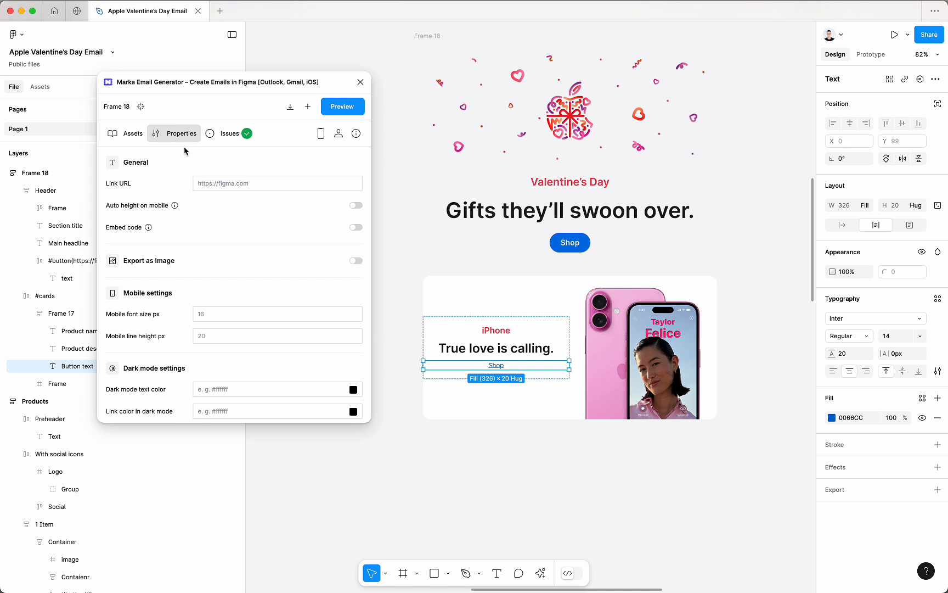
pyautogui.click(225, 183)
pyautogui.write('https://figma.com')
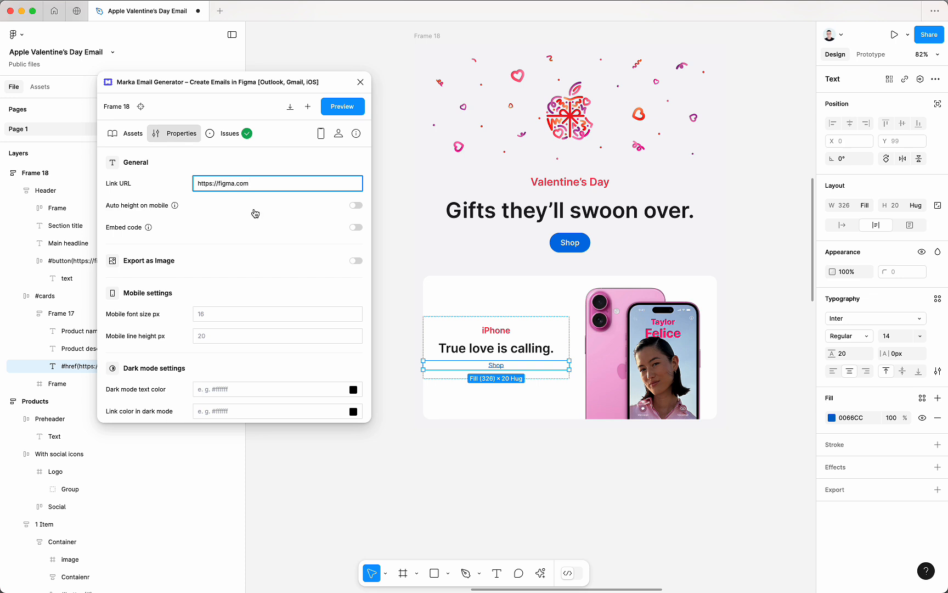
# Clear the link URL of the "Shop" text in Marka Email Generator and close the plugin
pyautogui.click(168, 196)
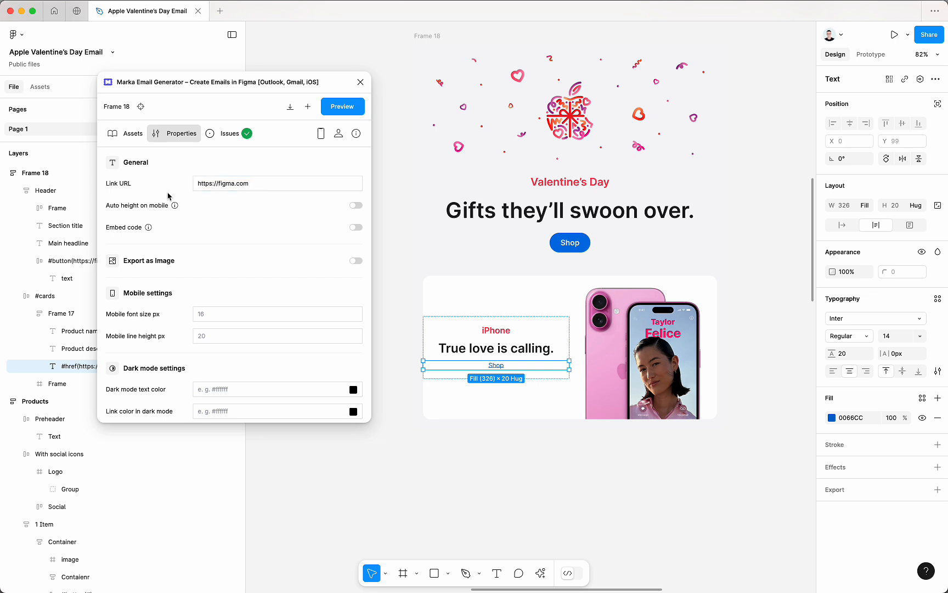
pyautogui.click(269, 188)
pyautogui.press('super+a')
pyautogui.press('BackSpace')
pyautogui.click(360, 82)
# Duplicate the iPhone card inside Frame 18 to add a second card beneath it
pyautogui.click(362, 248)
pyautogui.scroll(-3, 362, 248)
pyautogui.scroll(1, 379, 178)
pyautogui.click(379, 177)
pyautogui.scroll(-2, 379, 178)
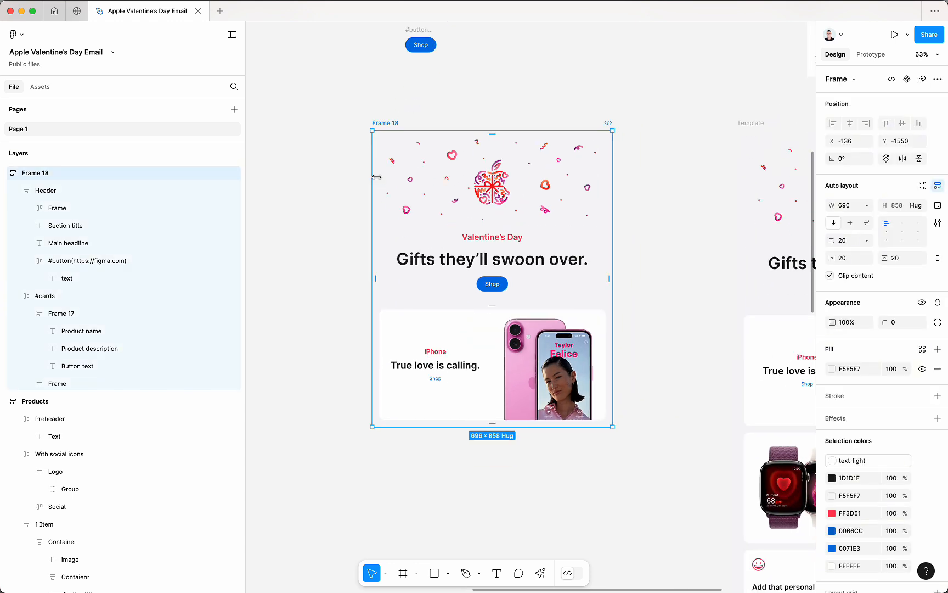
pyautogui.scroll(-2, 573, 294)
pyautogui.click(323, 233)
pyautogui.scroll(3, 379, 233)
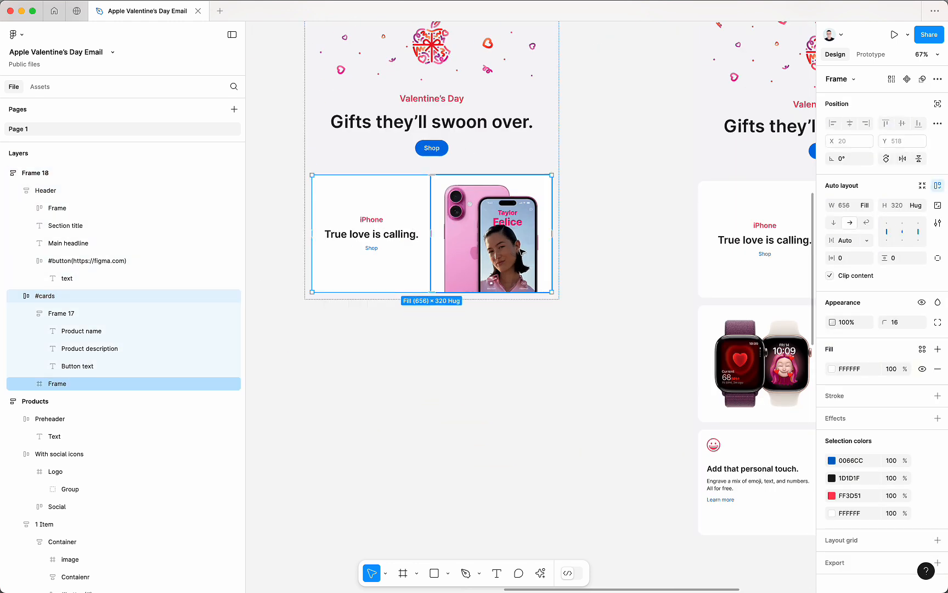
pyautogui.press('super+d')
# Reorder the duplicated card so its image comes before the text block, matching the template's Apple Watch card
pyautogui.hscroll(4, 520, 251)
pyautogui.scroll(-2, 520, 251)
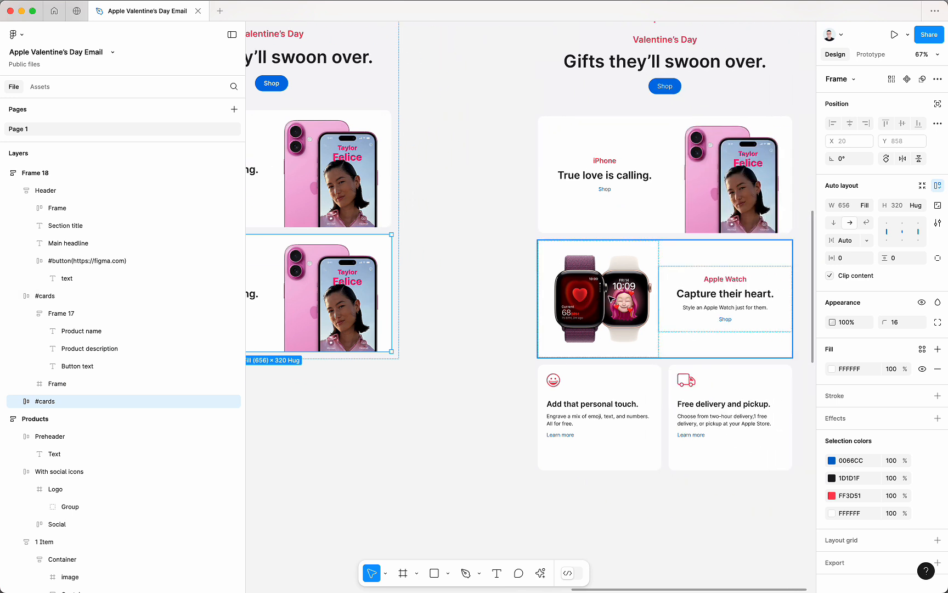
pyautogui.hscroll(-3, 609, 300)
pyautogui.scroll(-1, 609, 300)
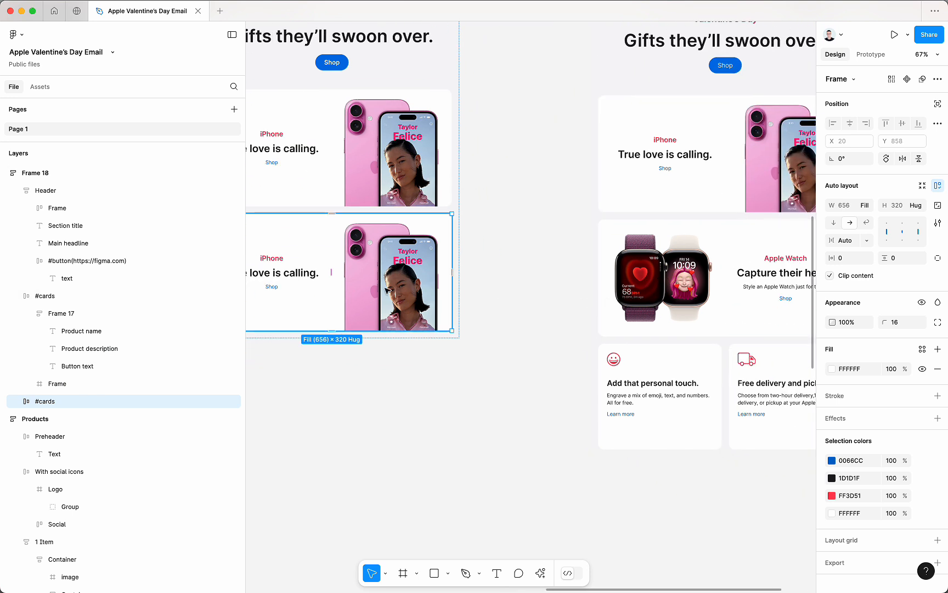
pyautogui.hscroll(-3, 450, 262)
pyautogui.scroll(-1, 450, 262)
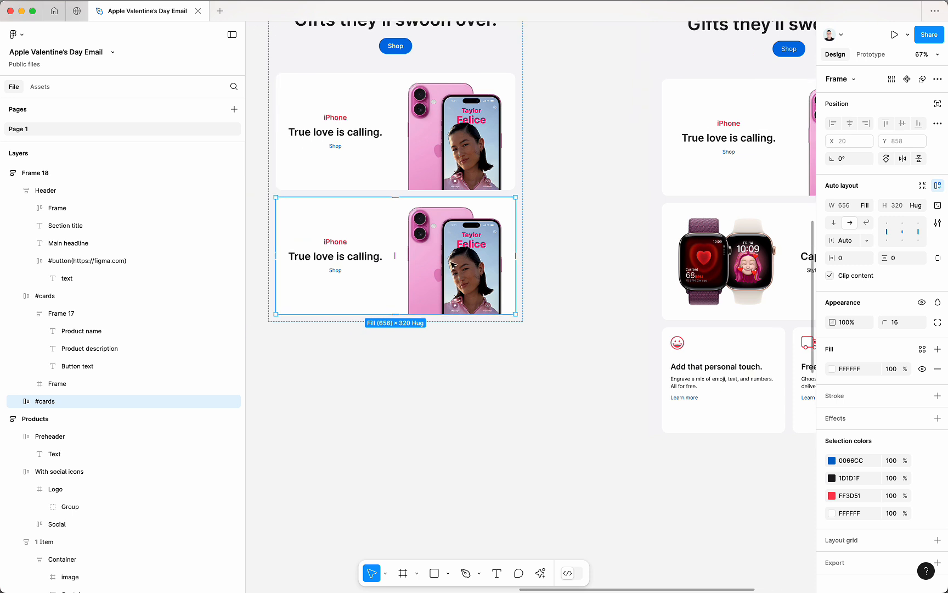
pyautogui.doubleClick(465, 270)
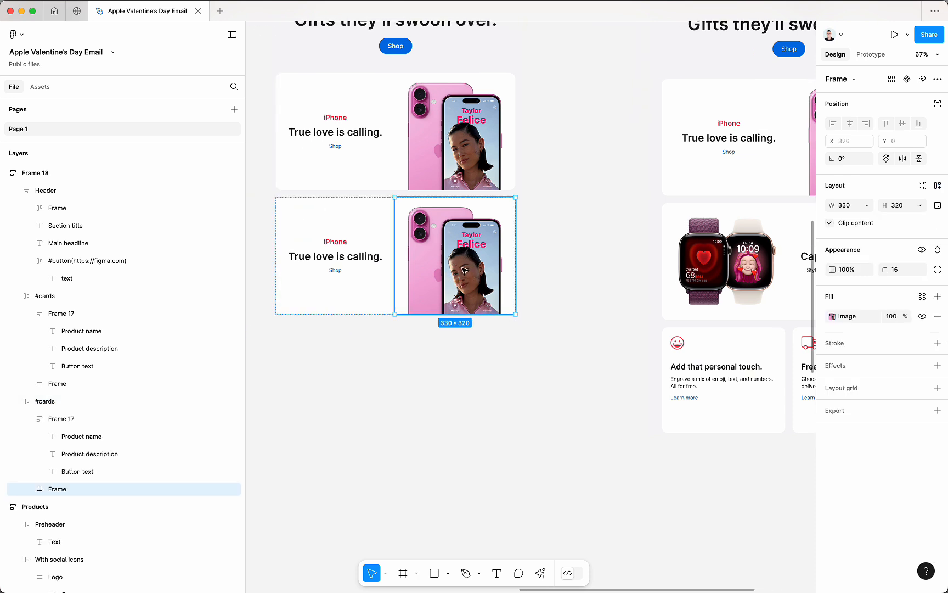
pyautogui.hscroll(-3, 527, 218)
pyautogui.scroll(-1, 526, 217)
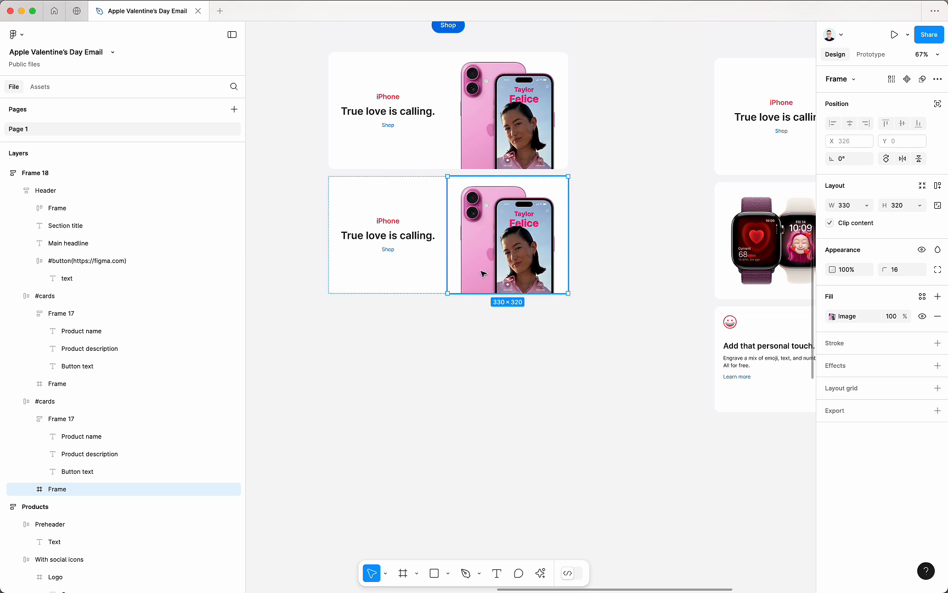
pyautogui.scroll(2, 493, 268)
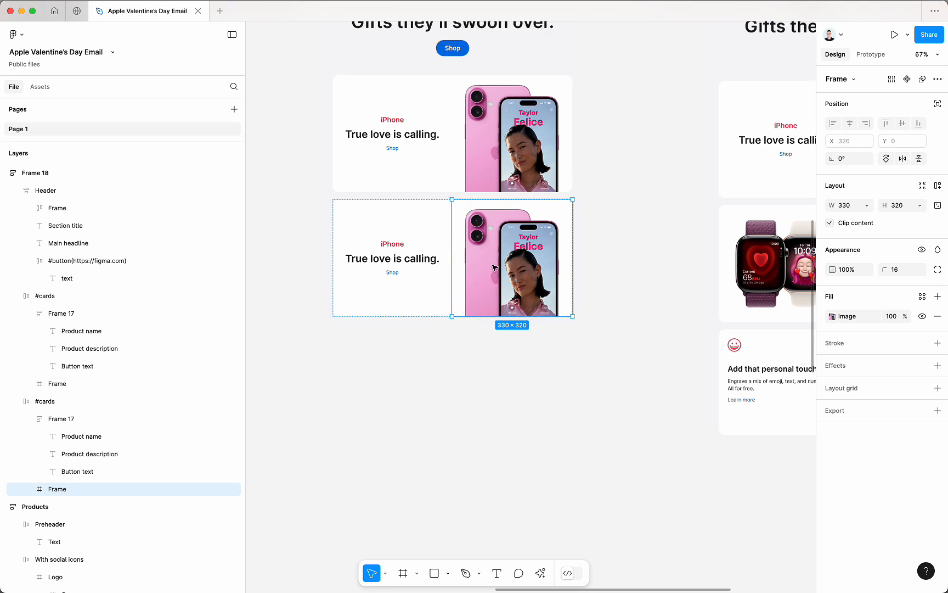
pyautogui.press('Left')
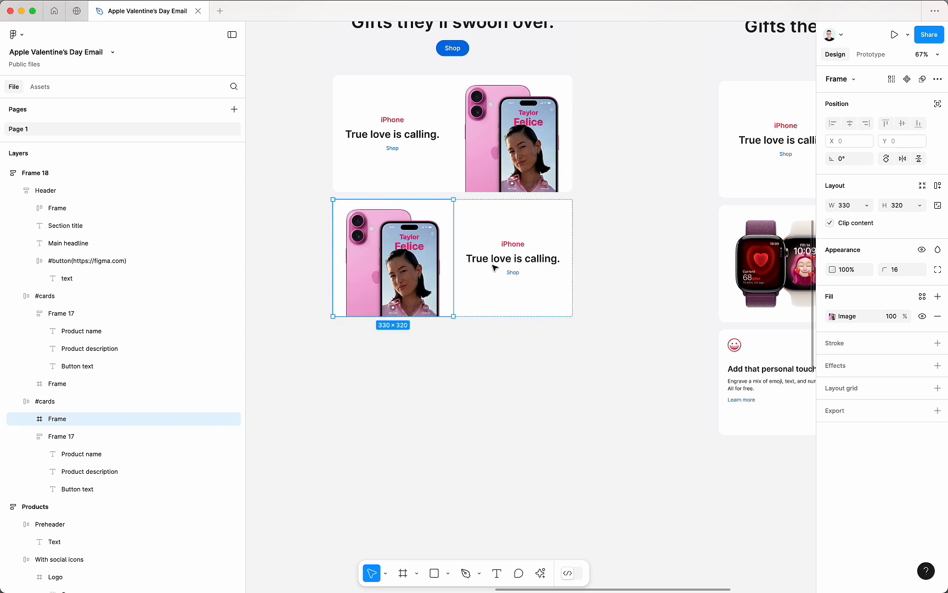
pyautogui.press('Right')
pyautogui.press('Left')
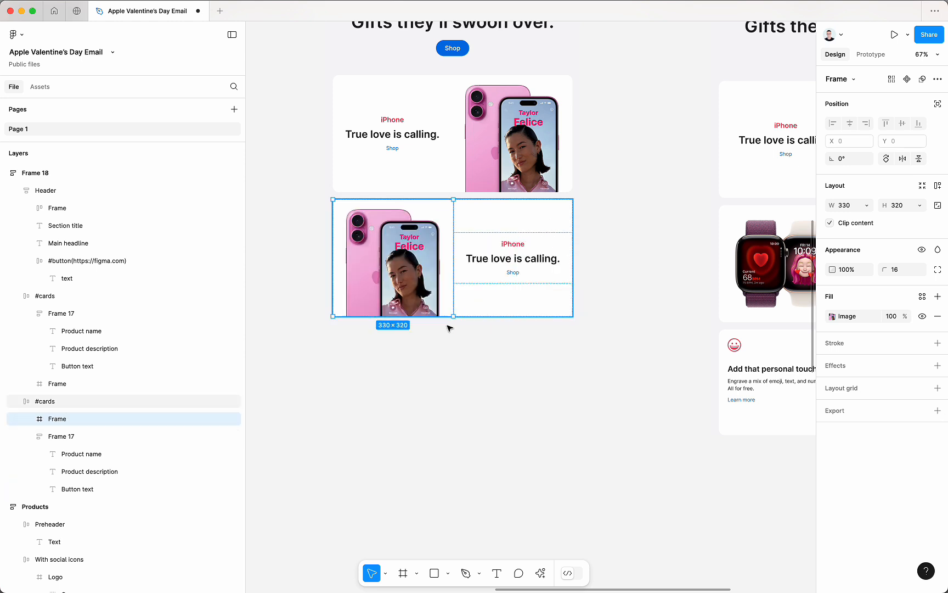
# Copy the Apple Watch image fill from the template onto the duplicated card's image frame
pyautogui.hscroll(5, 419, 275)
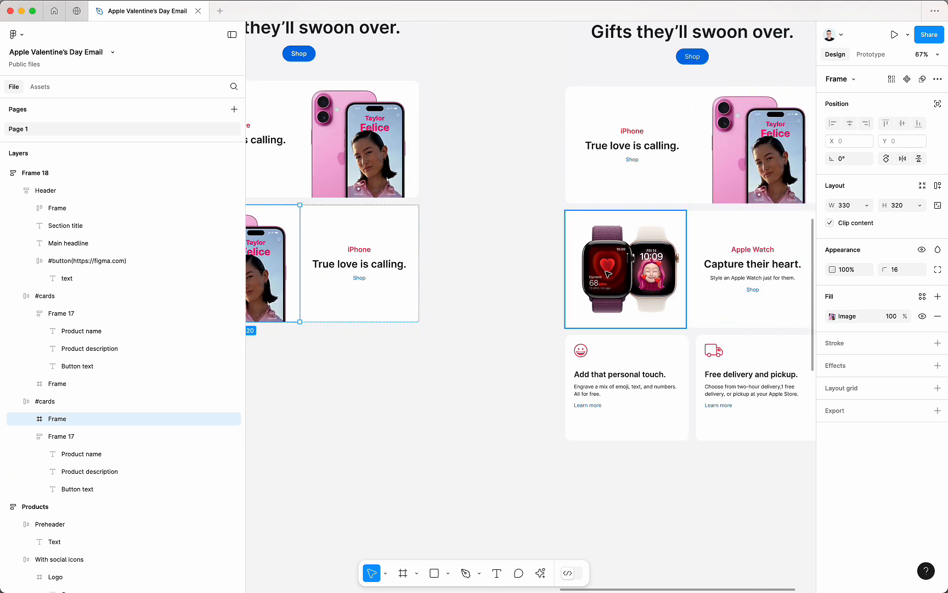
pyautogui.click(610, 272)
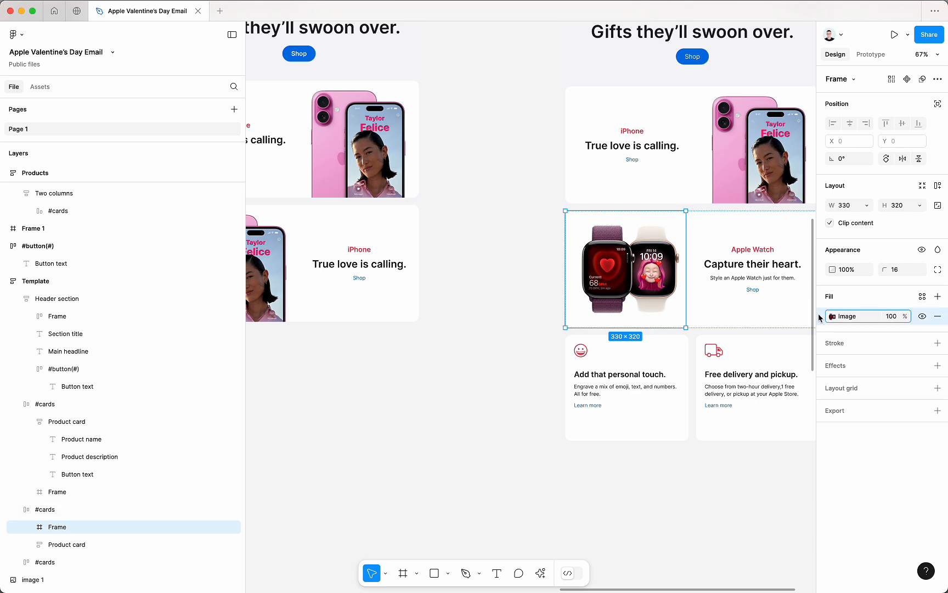
pyautogui.hscroll(-5, 666, 321)
pyautogui.click(549, 257)
pyautogui.press('super+v')
pyautogui.hscroll(1, 565, 247)
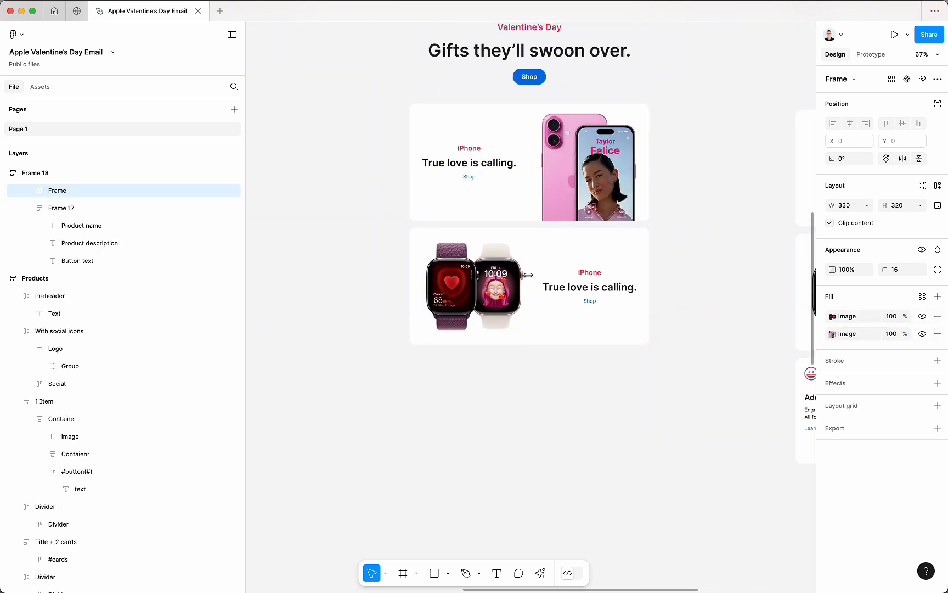
# Change the duplicated card's headline to "Capture their heart." and its product name to "Apple Watch" using the template's text
pyautogui.hscroll(5, 528, 274)
pyautogui.hscroll(-2, 612, 282)
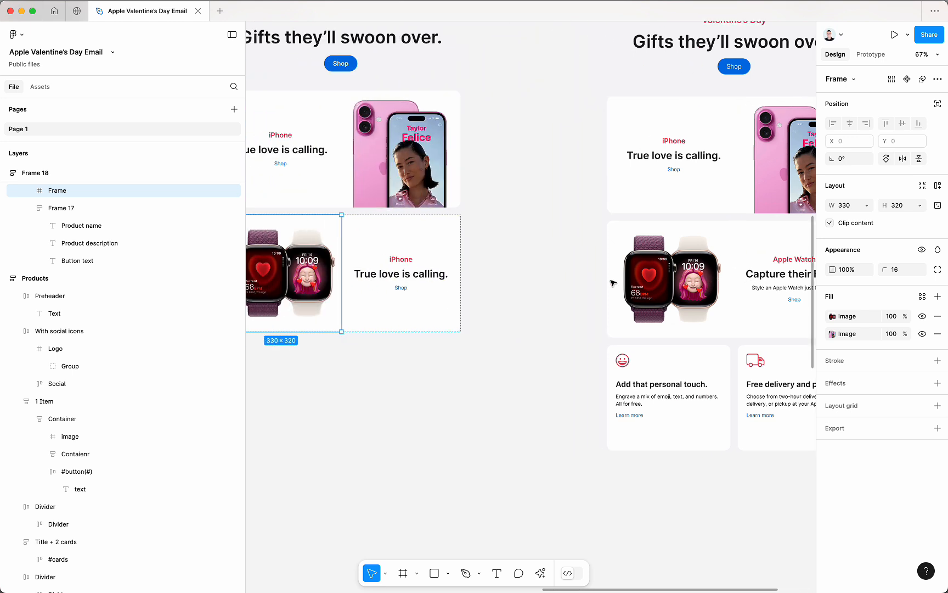
pyautogui.doubleClick(772, 278)
pyautogui.press('super+c')
pyautogui.doubleClick(419, 274)
pyautogui.press('super+v')
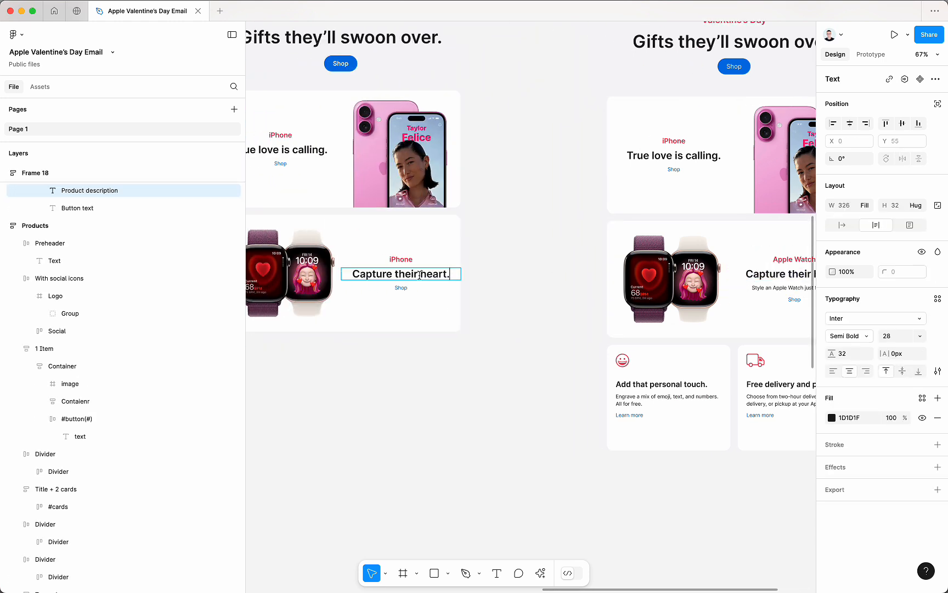
pyautogui.press('Escape')
pyautogui.hscroll(3, 459, 351)
pyautogui.doubleClick(661, 263)
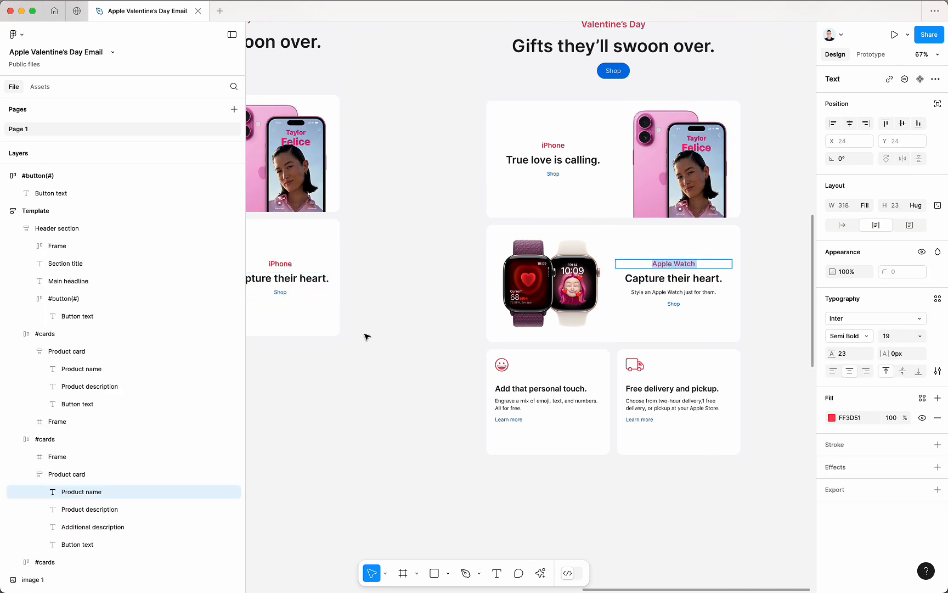
pyautogui.hscroll(-2, 367, 337)
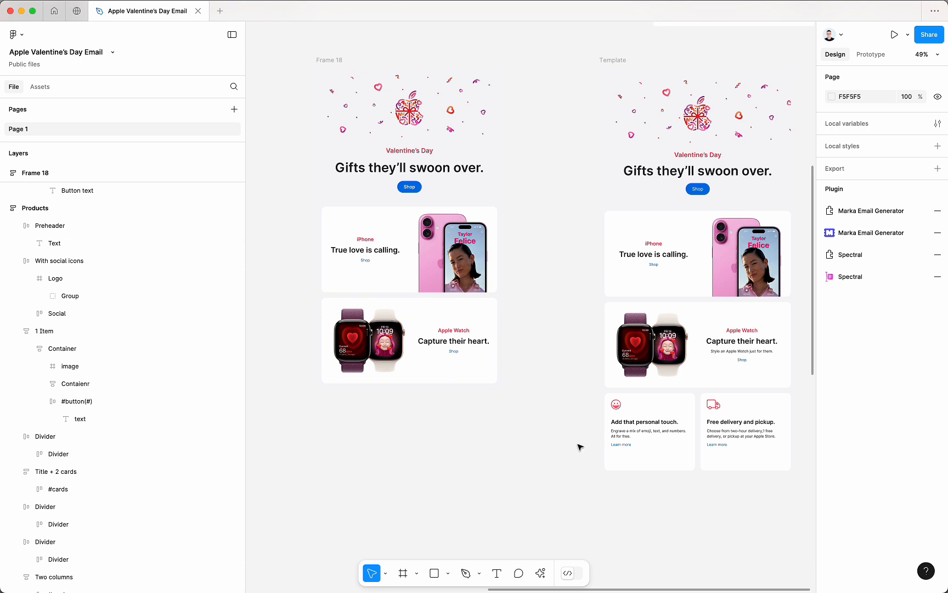
# Examine the template's Apple Watch card and the row of two feature cards with their auto layout settings
pyautogui.scroll(5, 656, 430)
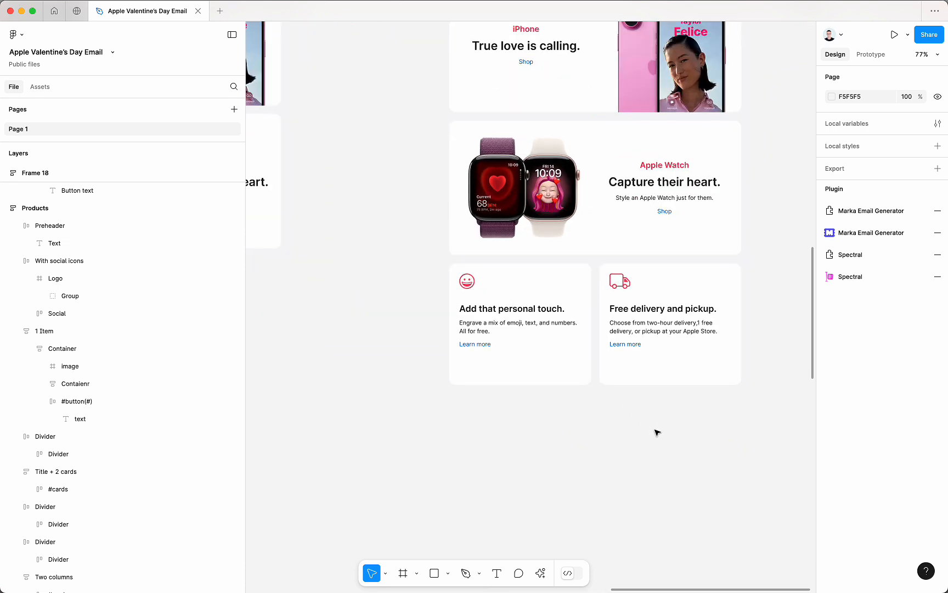
pyautogui.hscroll(-3, 510, 359)
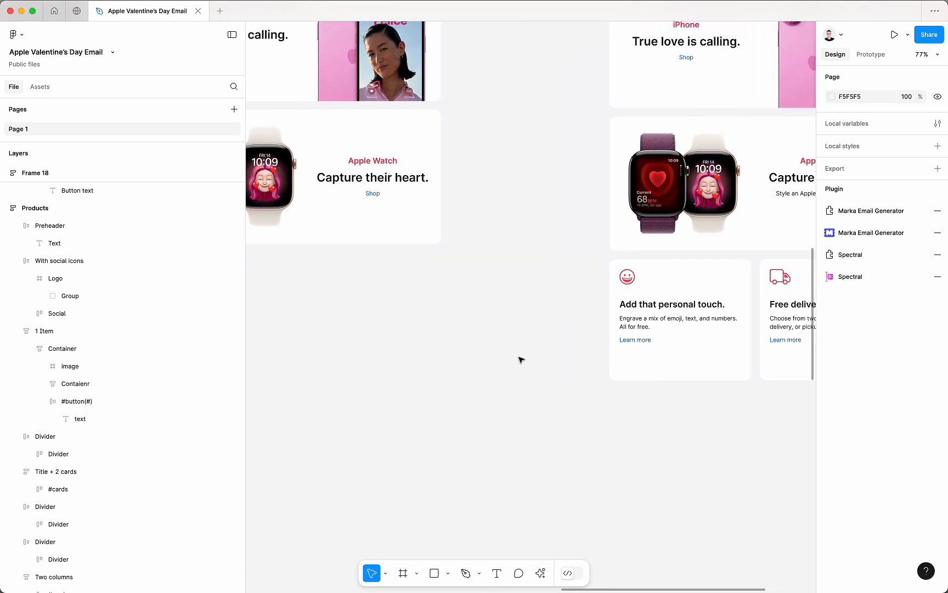
pyautogui.hscroll(2, 507, 331)
pyautogui.hscroll(2, 507, 333)
pyautogui.click(631, 202)
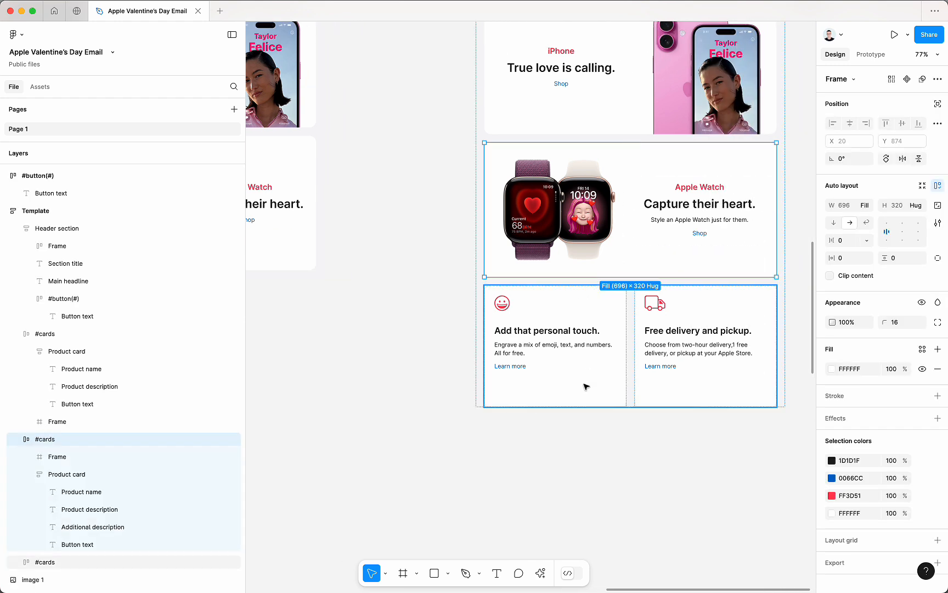
pyautogui.click(586, 386)
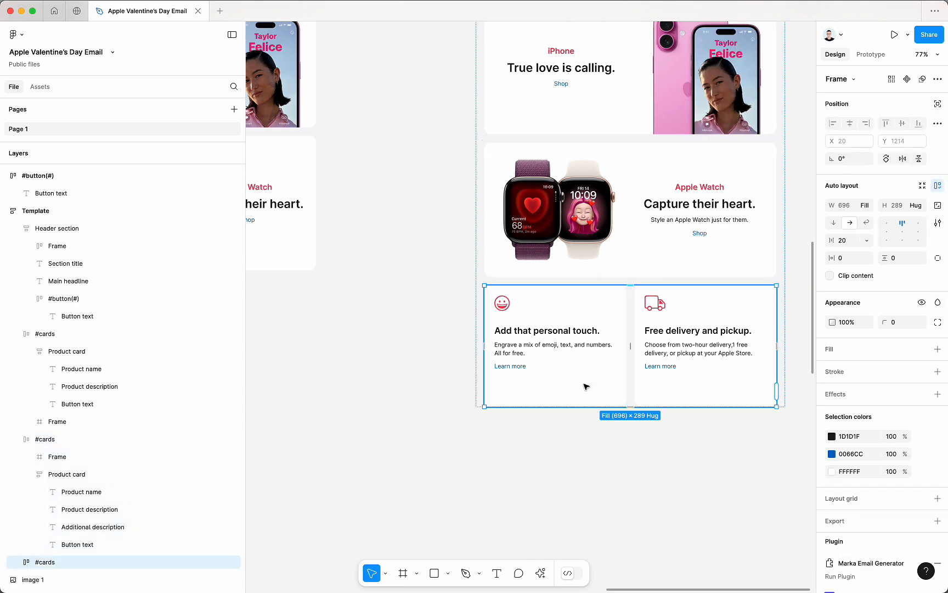
pyautogui.hscroll(-3, 609, 351)
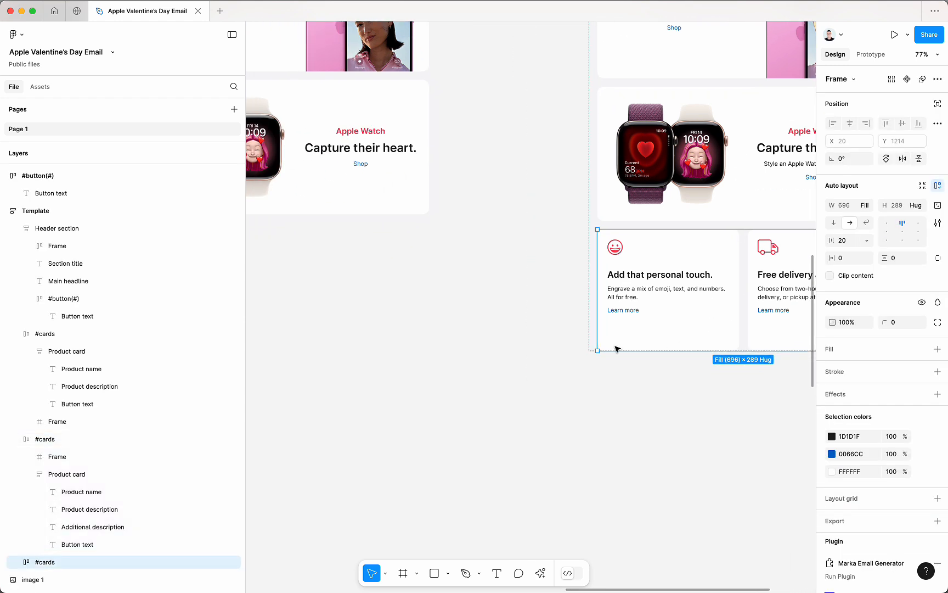
pyautogui.hscroll(2, 620, 340)
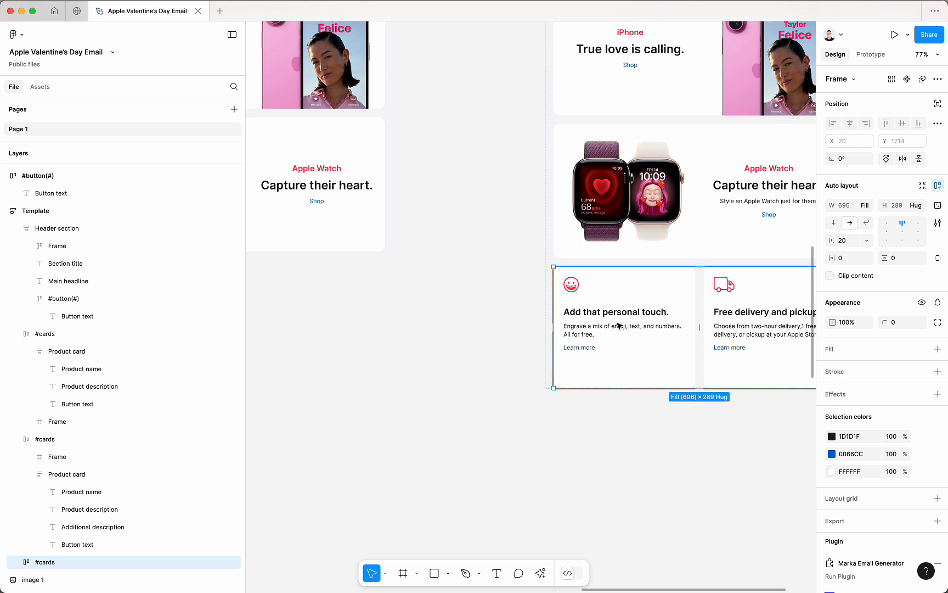
# Copy the smiley icon, "Add that personal touch." title, description and "Learn more" text from the template to below Frame 18's Apple Watch card
pyautogui.keyDown('shift'); pyautogui.keyDown('super'); pyautogui.click(572, 289); pyautogui.keyUp('super'); pyautogui.keyUp('shift')
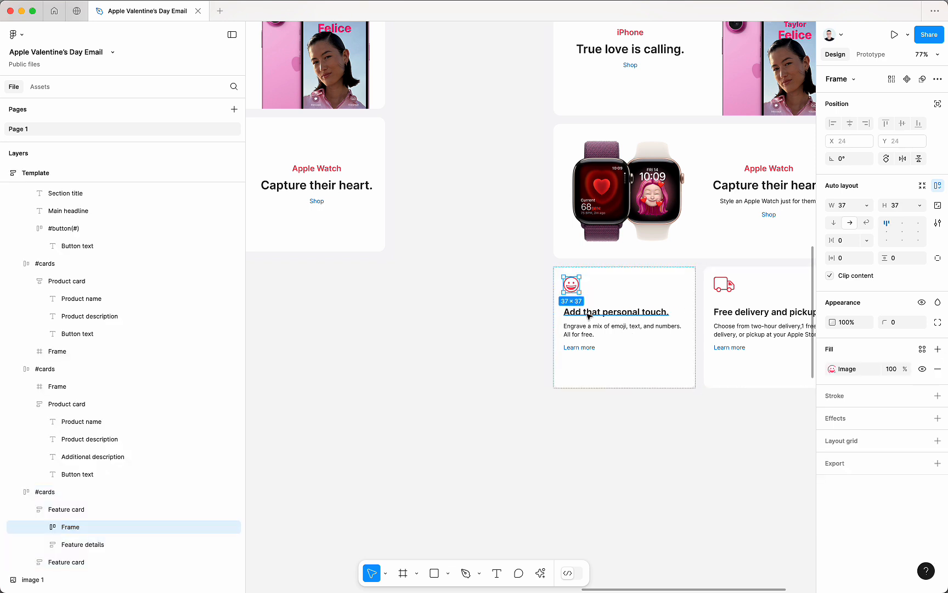
pyautogui.keyDown('shift'); pyautogui.keyDown('super'); pyautogui.click(589, 313); pyautogui.keyUp('super'); pyautogui.keyUp('shift')
pyautogui.keyDown('shift'); pyautogui.keyDown('super'); pyautogui.click(586, 332); pyautogui.keyUp('super'); pyautogui.keyUp('shift')
pyautogui.keyDown('shift'); pyautogui.keyDown('super'); pyautogui.click(580, 349); pyautogui.keyUp('super'); pyautogui.keyUp('shift')
pyautogui.moveTo(596, 332); pyautogui.dragTo(329, 333)
pyautogui.hscroll(-3, 356, 326)
pyautogui.moveTo(525, 329); pyautogui.dragTo(360, 332)
pyautogui.click(519, 408)
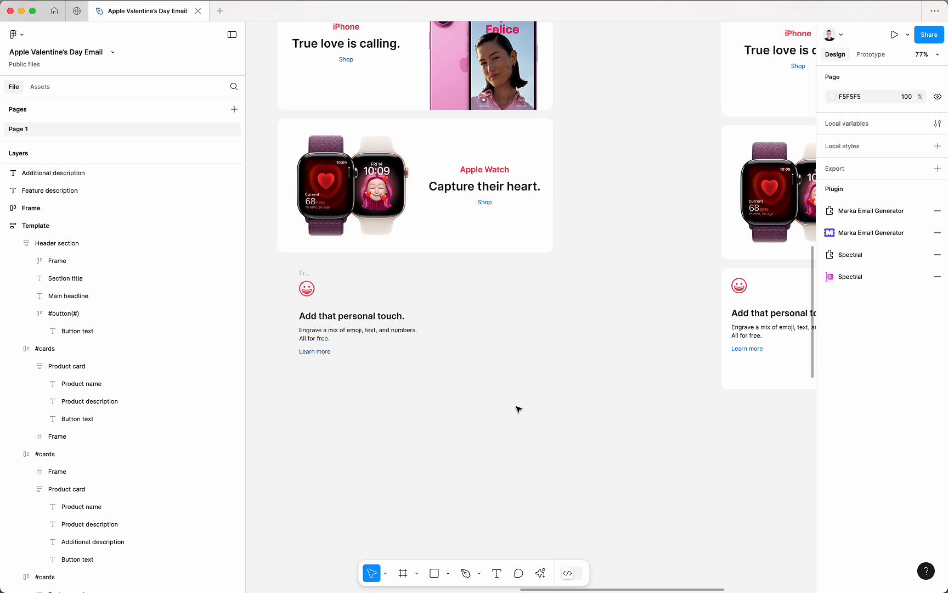
# Examine the layer structure and auto layout settings of the template's "Add that personal touch." feature card
pyautogui.hscroll(2, 519, 409)
pyautogui.scroll(5, 297, 294)
pyautogui.hscroll(-5, 432, 307)
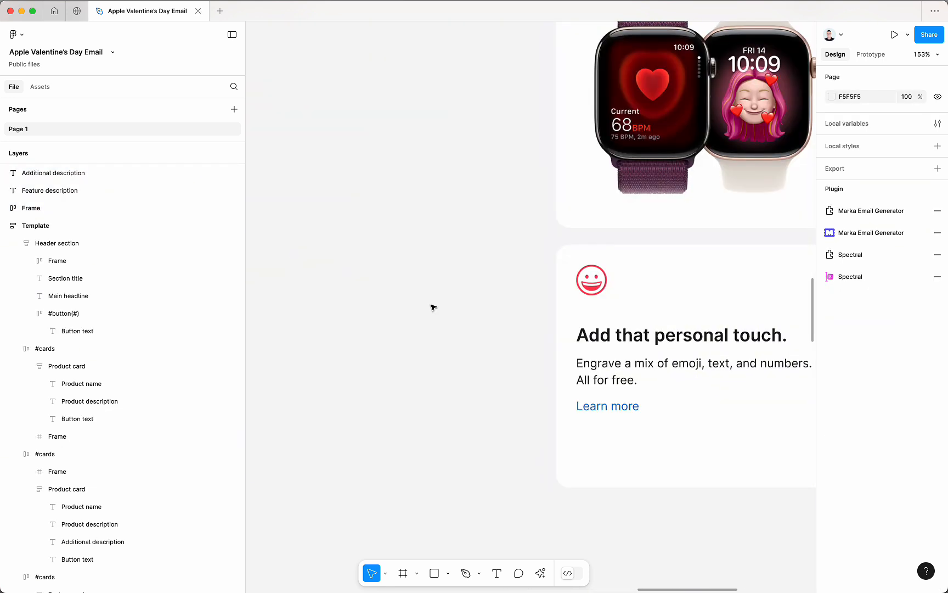
pyautogui.scroll(-4, 656, 323)
pyautogui.click(657, 322)
pyautogui.scroll(-5, 105, 439)
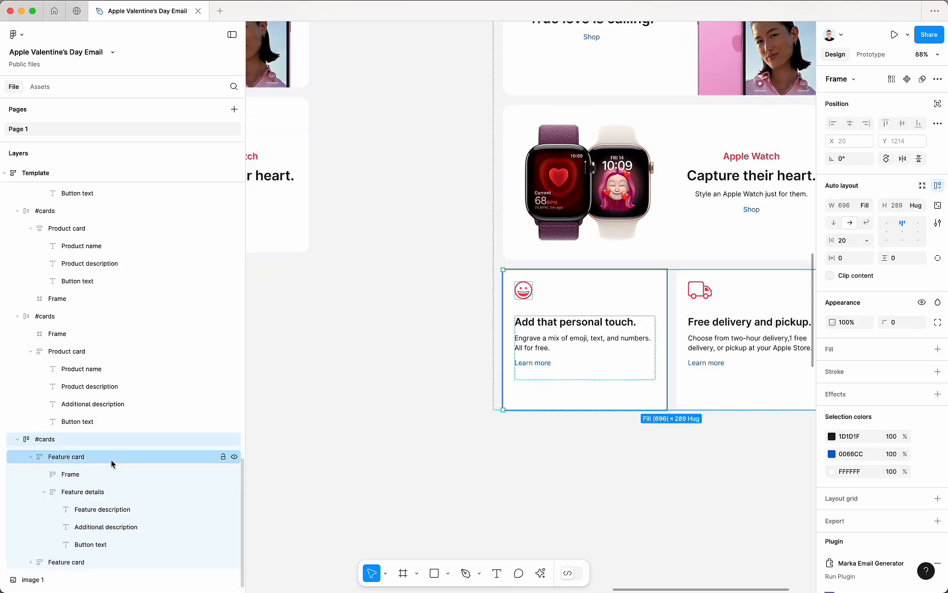
pyautogui.click(80, 457)
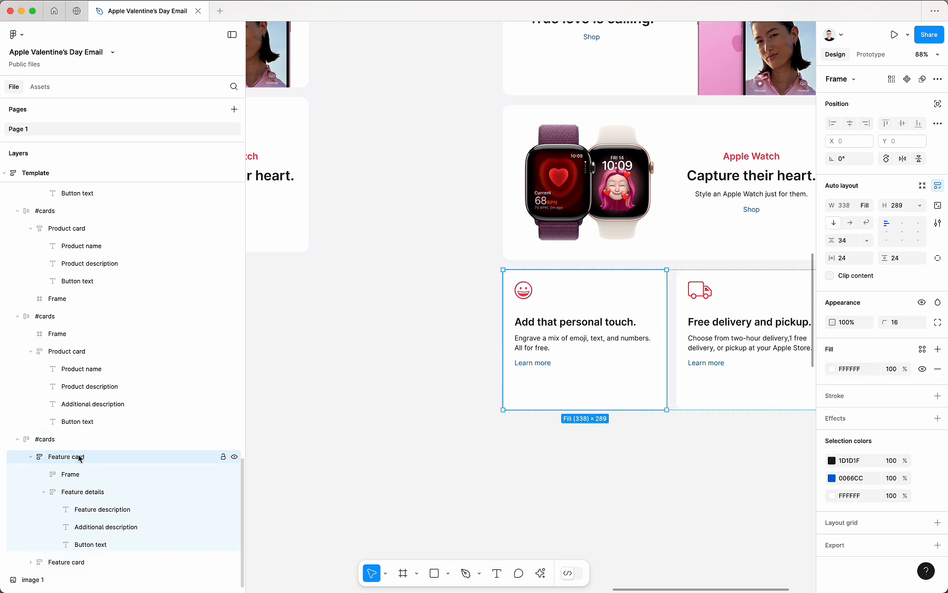
# Examine how the template's feature cards nest the icon frame and the feature details texts, including the settings of each layer
pyautogui.click(30, 457)
pyautogui.click(64, 475)
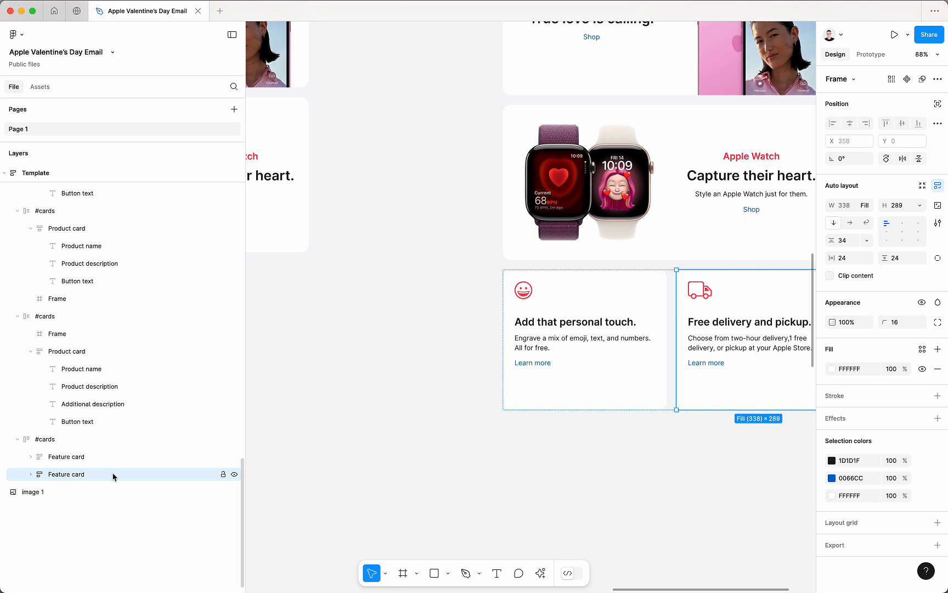
pyautogui.click(31, 457)
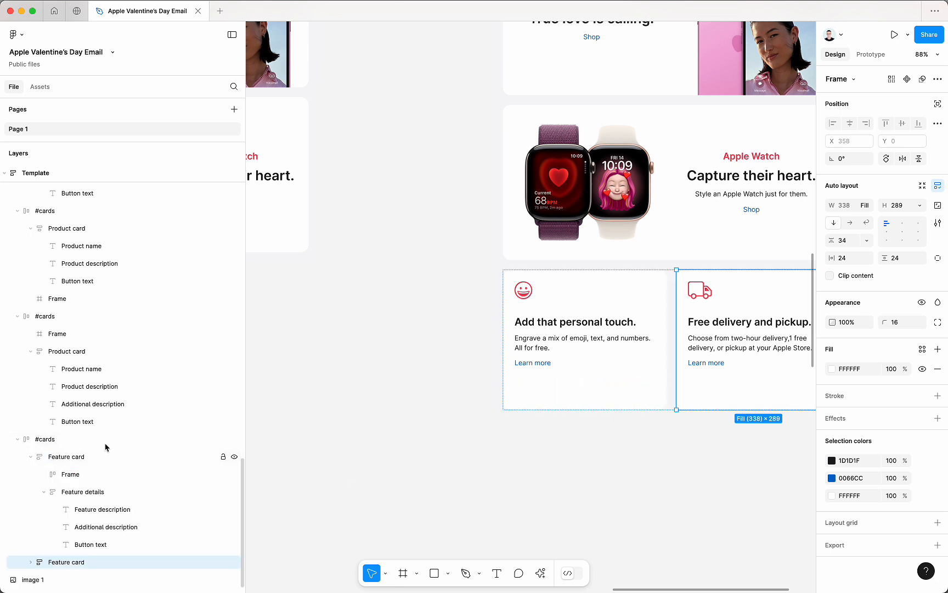
pyautogui.scroll(-1, 505, 403)
pyautogui.scroll(-1, 505, 402)
pyautogui.click(549, 269)
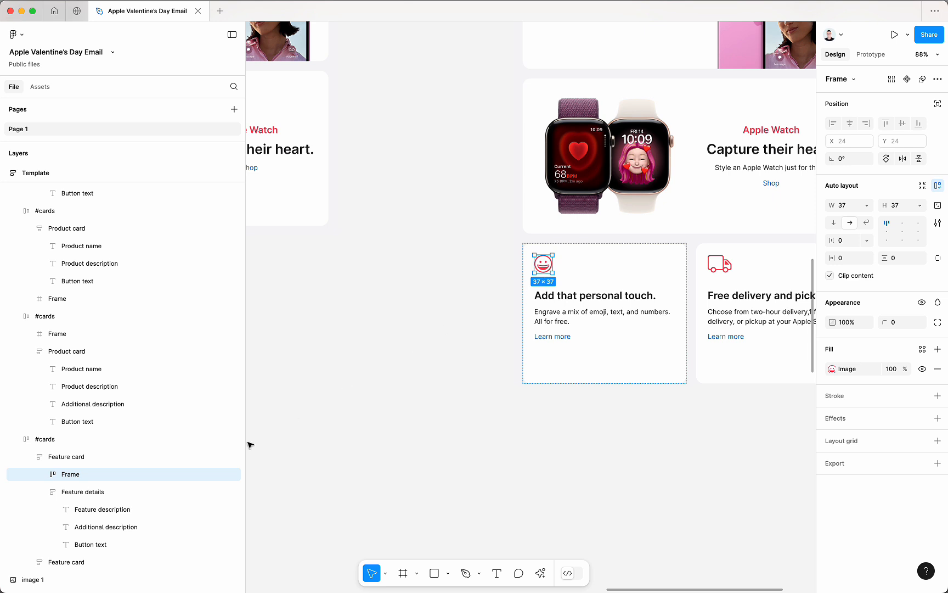
pyautogui.click(101, 492)
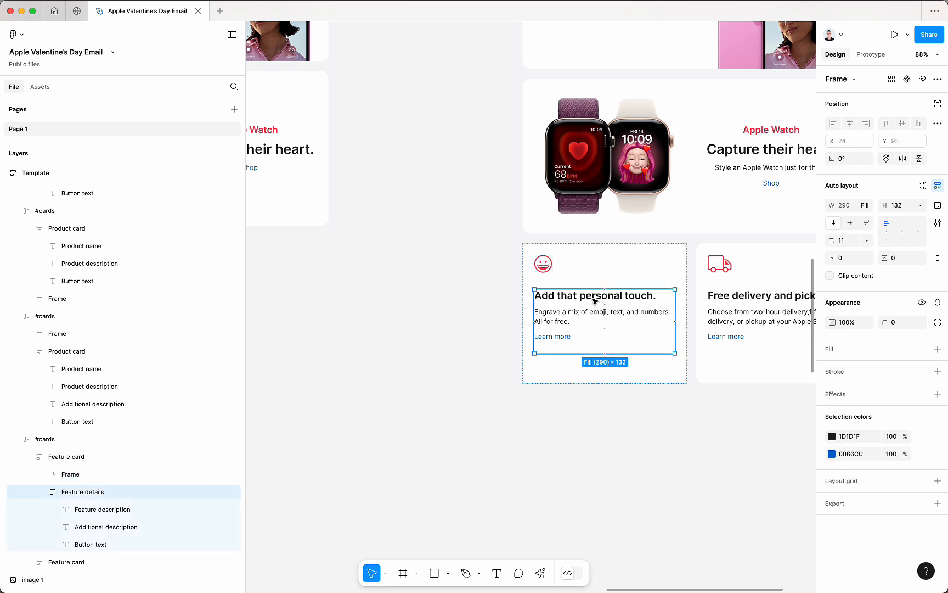
pyautogui.click(148, 510)
pyautogui.keyDown('shift'); pyautogui.click(133, 525); pyautogui.keyUp('shift')
pyautogui.click(124, 543)
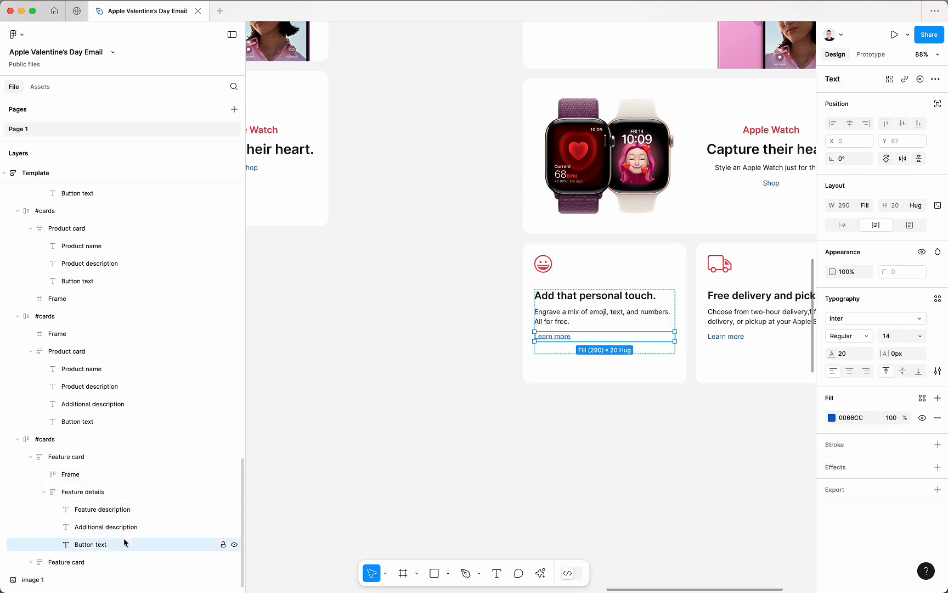
pyautogui.hscroll(-10, 573, 356)
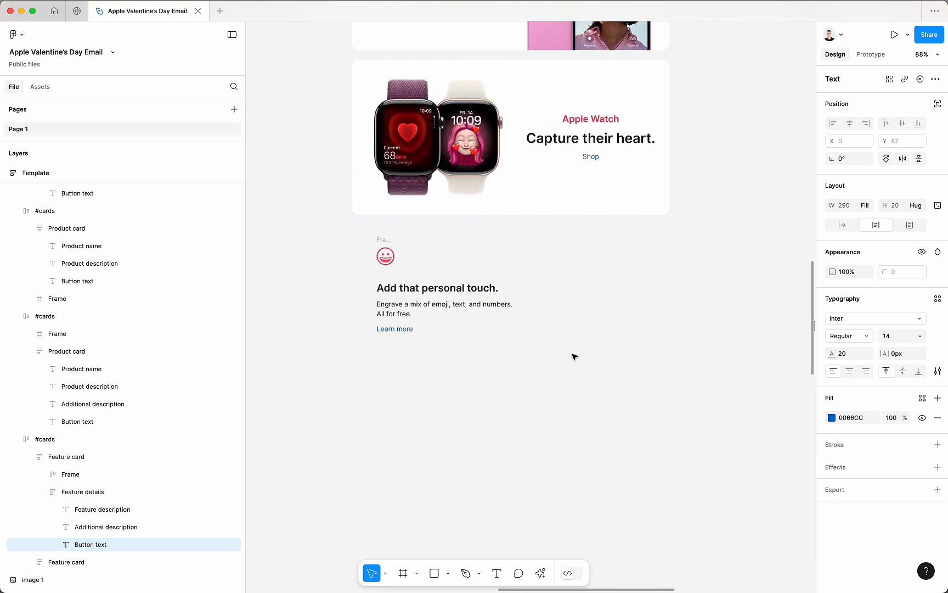
# Group the copied "Add that personal touch." title, its description and the "Learn more" text into one auto layout frame
pyautogui.moveTo(349, 420); pyautogui.dragTo(518, 300)
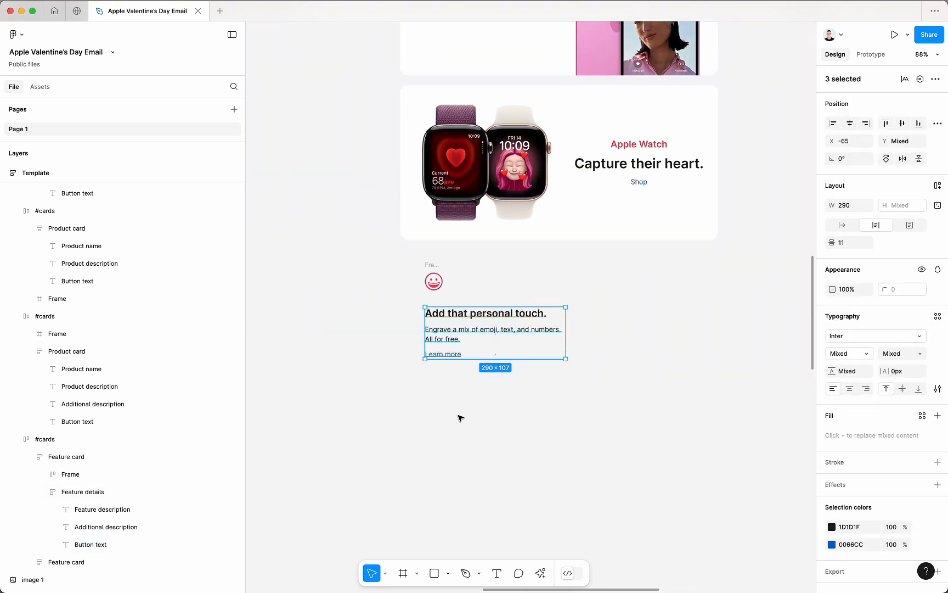
pyautogui.click(459, 417)
pyautogui.hscroll(10, 459, 417)
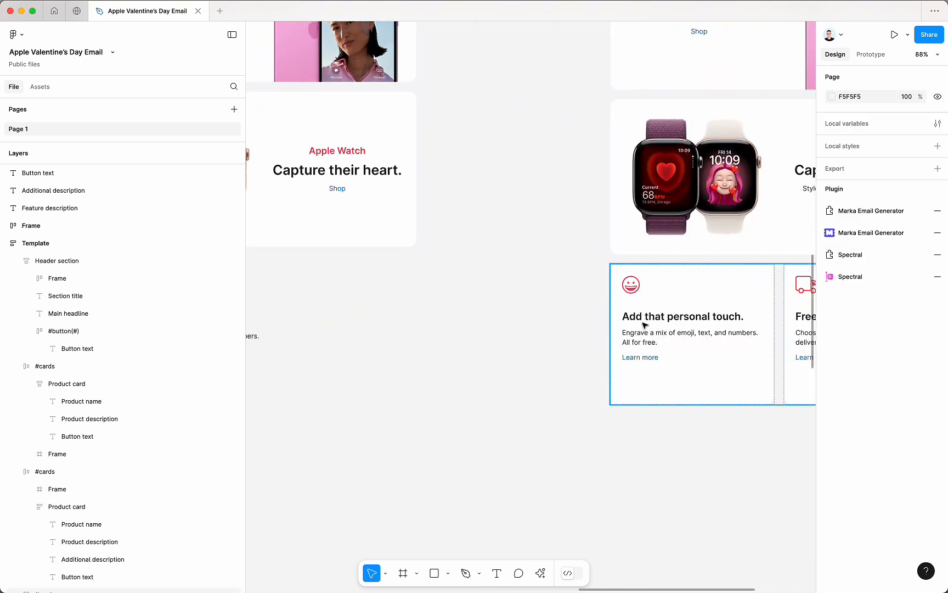
pyautogui.hscroll(-10, 634, 358)
pyautogui.moveTo(346, 293); pyautogui.dragTo(576, 390)
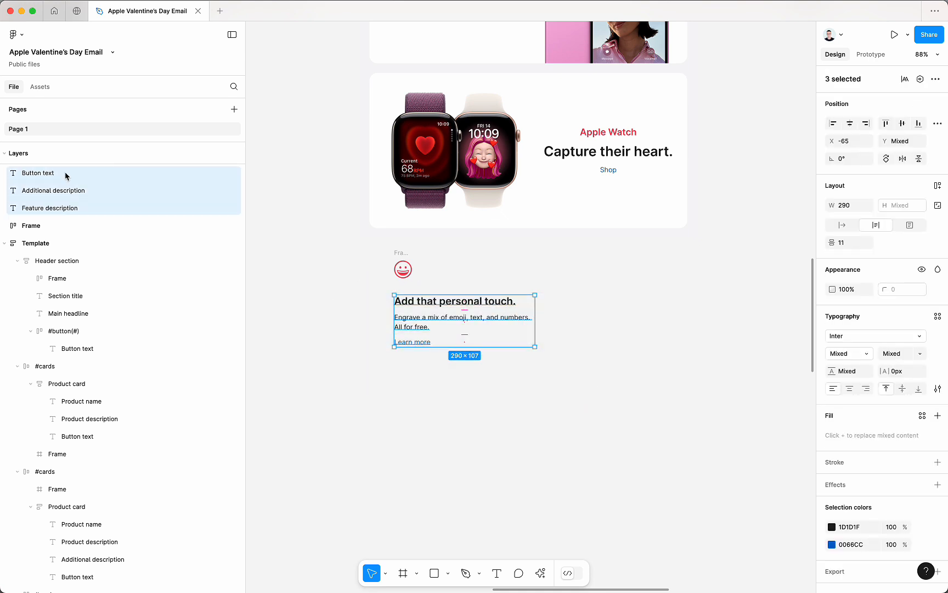
pyautogui.scroll(1, 66, 176)
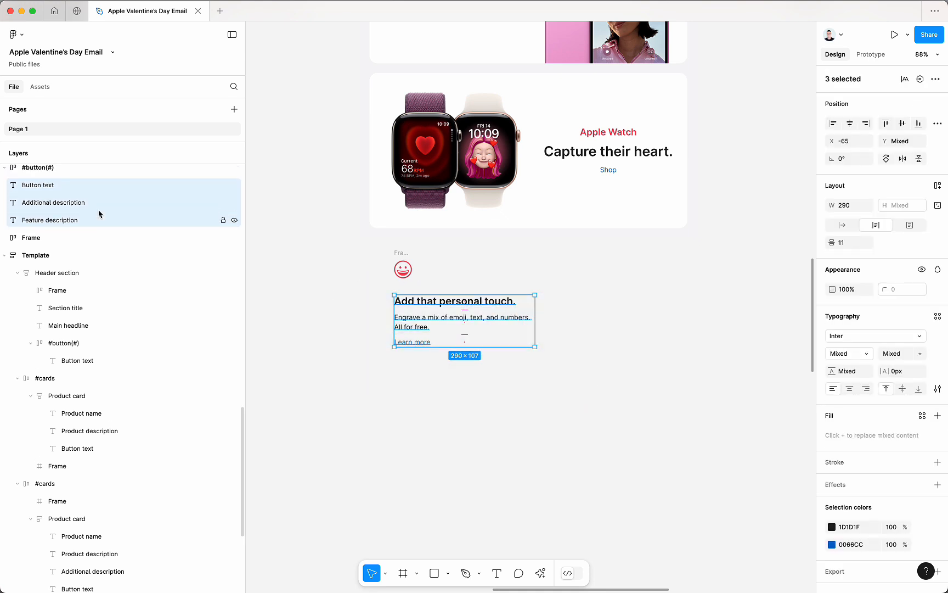
pyautogui.click(938, 185)
pyautogui.click(7, 188)
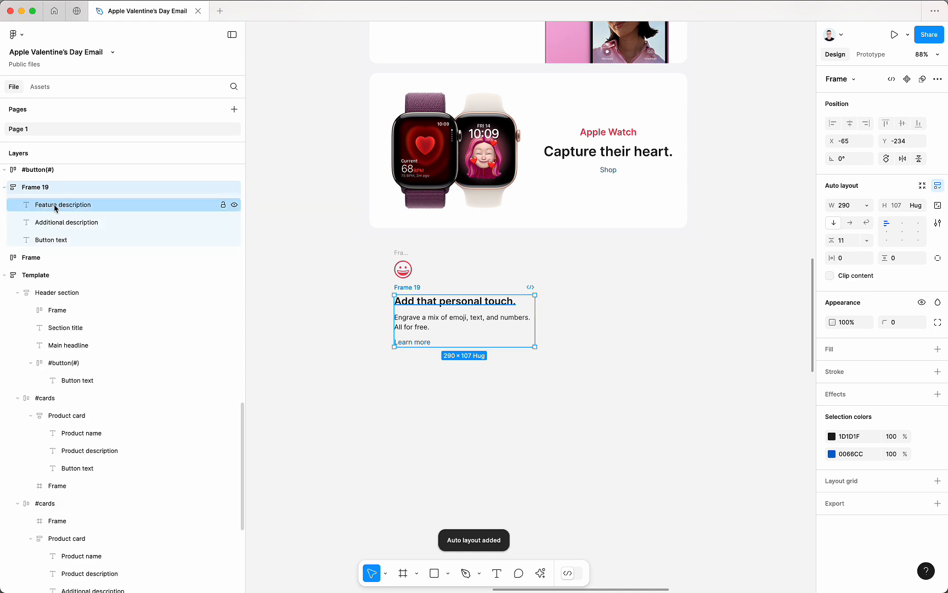
# Set the title, description and "Learn more" texts in the new auto layout frame to fill the container width
pyautogui.click(54, 239)
pyautogui.keyDown('shift'); pyautogui.click(70, 204); pyautogui.keyUp('shift')
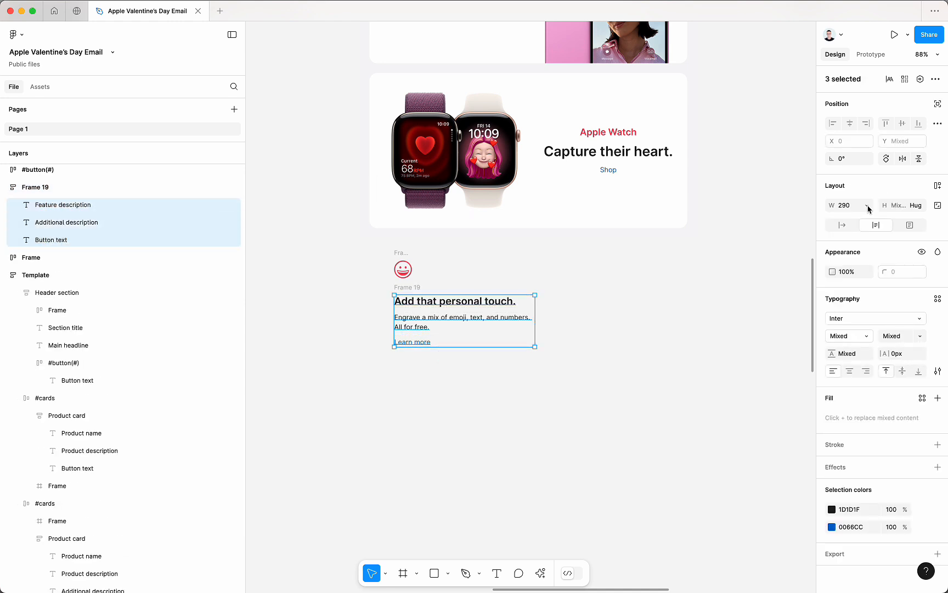
pyautogui.click(647, 301)
# Wrap the smiley icon and the text frame together in a vertical auto layout frame, following the template's feature card
pyautogui.hscroll(5, 646, 302)
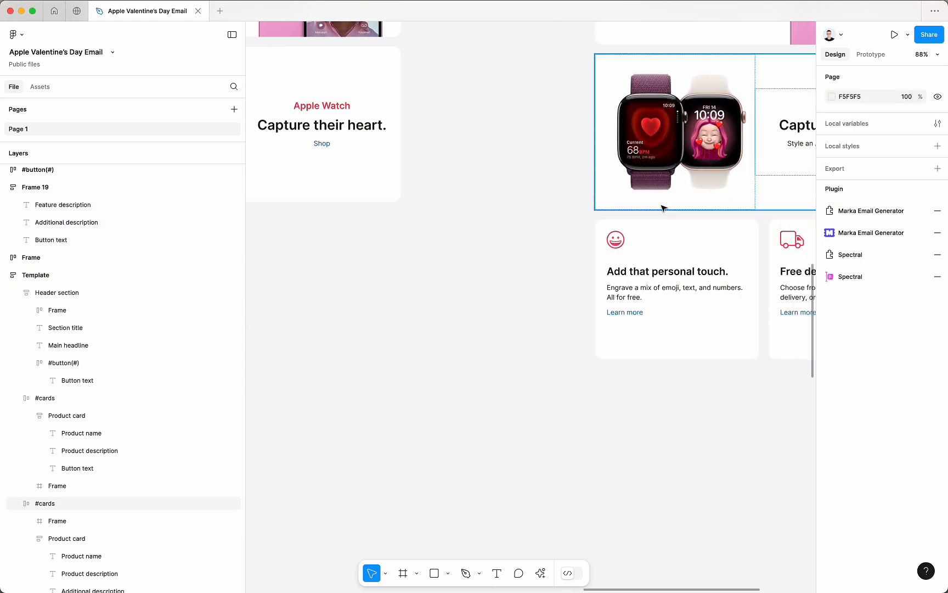
pyautogui.doubleClick(695, 326)
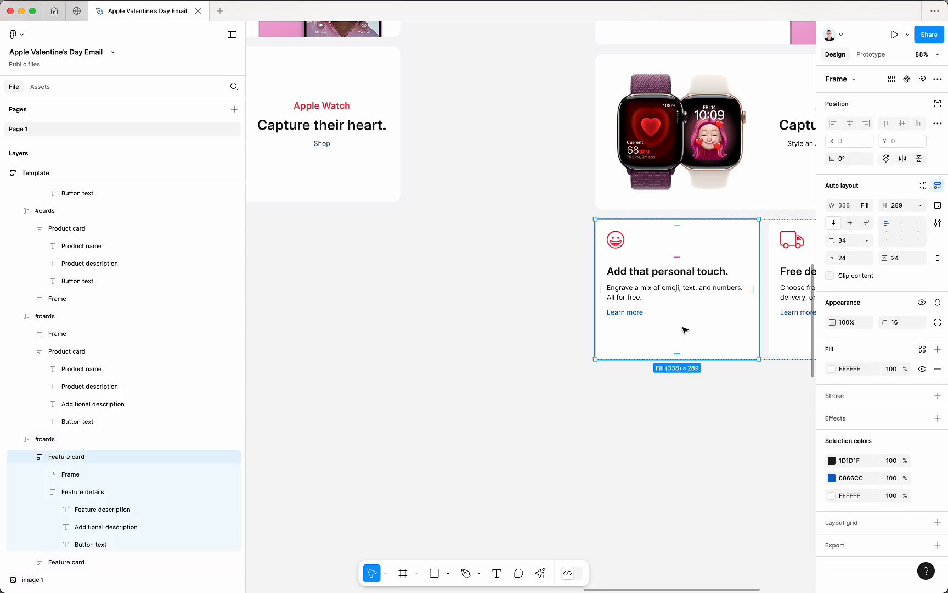
pyautogui.hscroll(3, 557, 371)
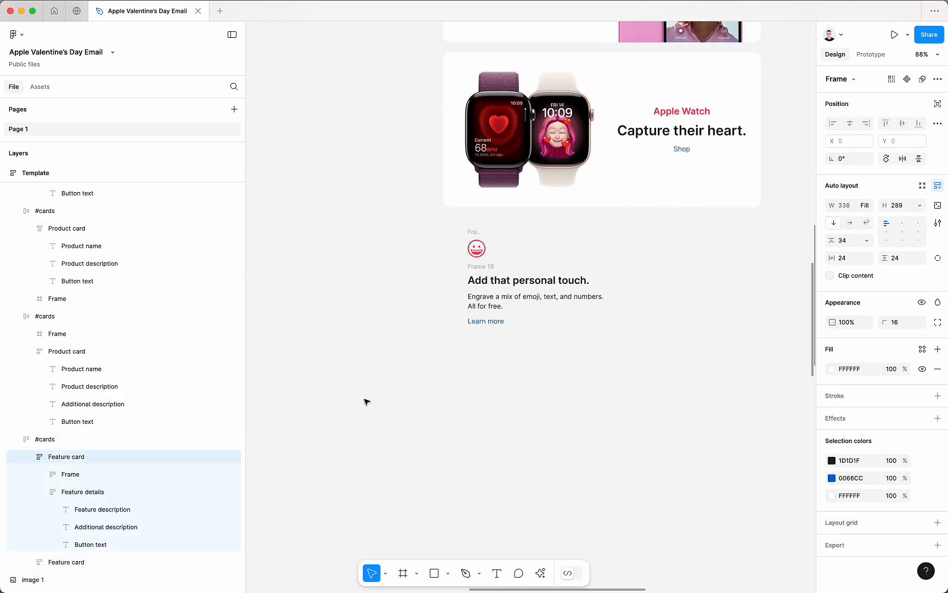
pyautogui.moveTo(365, 399); pyautogui.dragTo(646, 223)
pyautogui.click(937, 185)
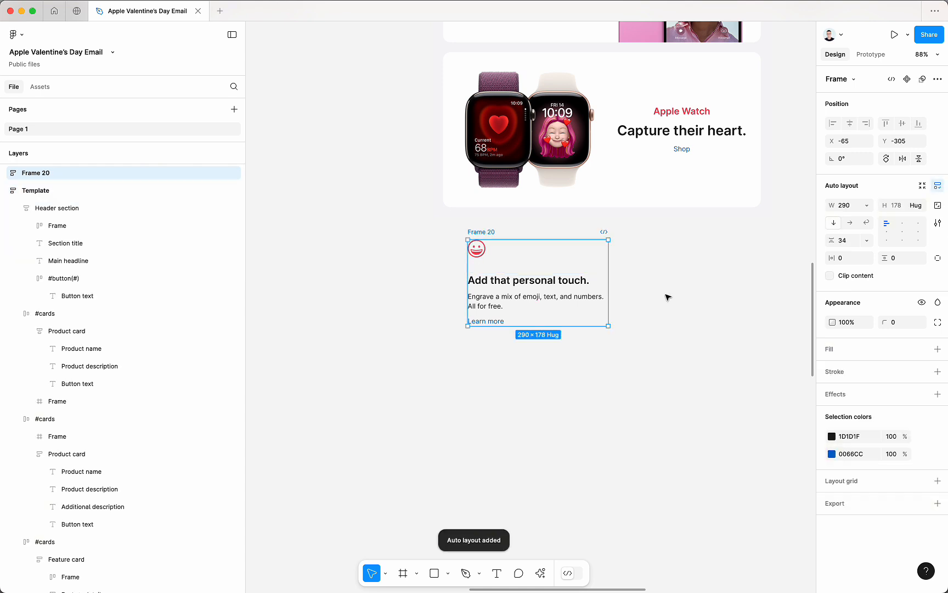
# Enlarge the new feature card frame to about 371 × 235 and set its horizontal and vertical padding to 24
pyautogui.moveTo(607, 327); pyautogui.dragTo(648, 354)
pyautogui.hscroll(3, 648, 356)
pyautogui.hscroll(5, 647, 356)
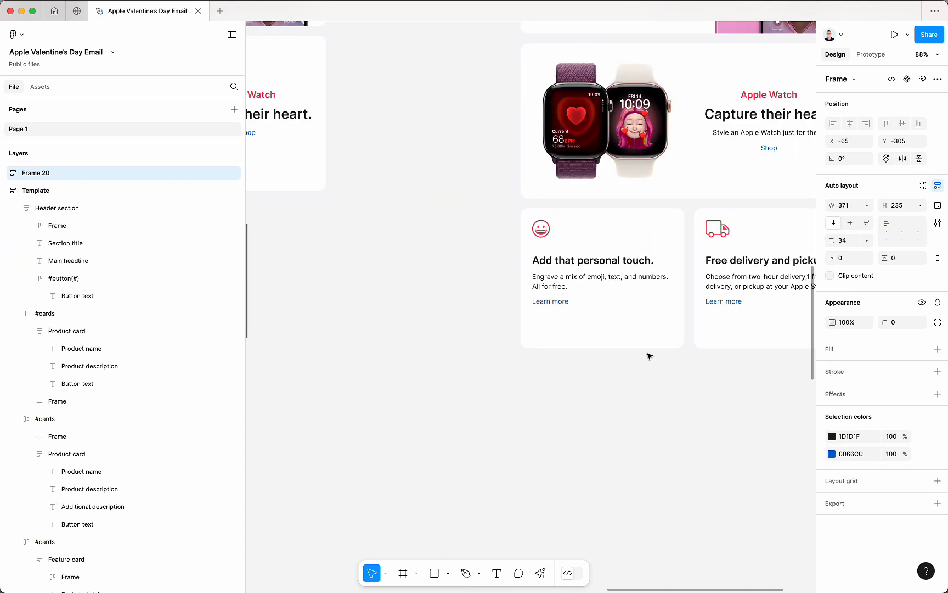
pyautogui.click(568, 275)
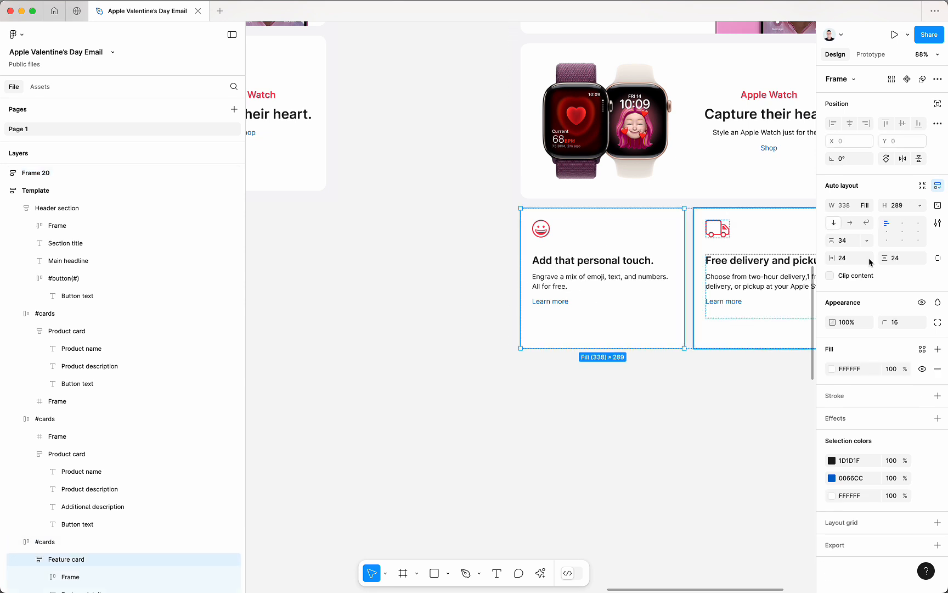
pyautogui.hscroll(-5, 623, 290)
pyautogui.click(412, 213)
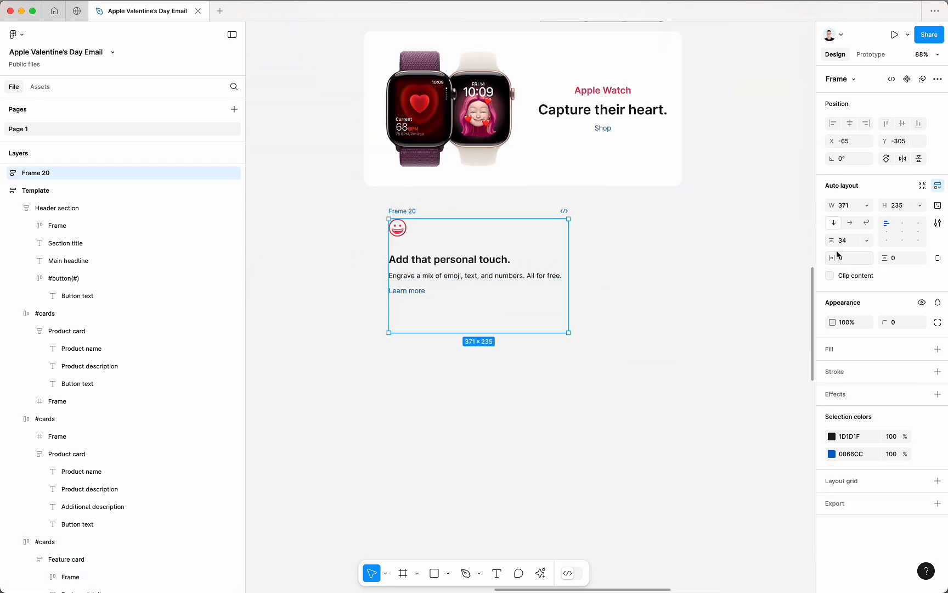
pyautogui.click(853, 261)
pyautogui.write('24')
pyautogui.press('Tab')
pyautogui.write('24')
pyautogui.press('Tab')
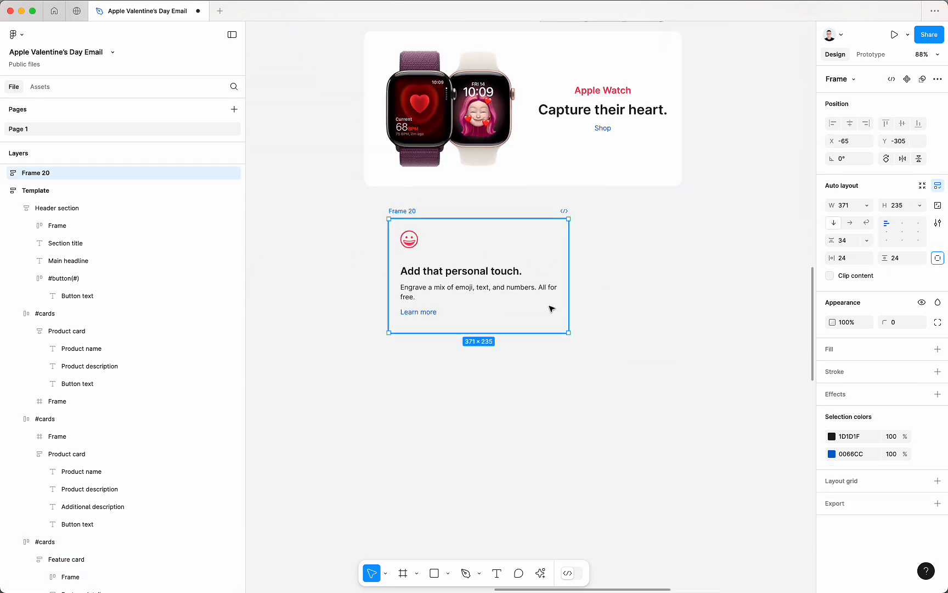
# Fill the new feature card with the white FFFFFF sampled from the template's card and set its corner radius to 16
pyautogui.hscroll(5, 582, 297)
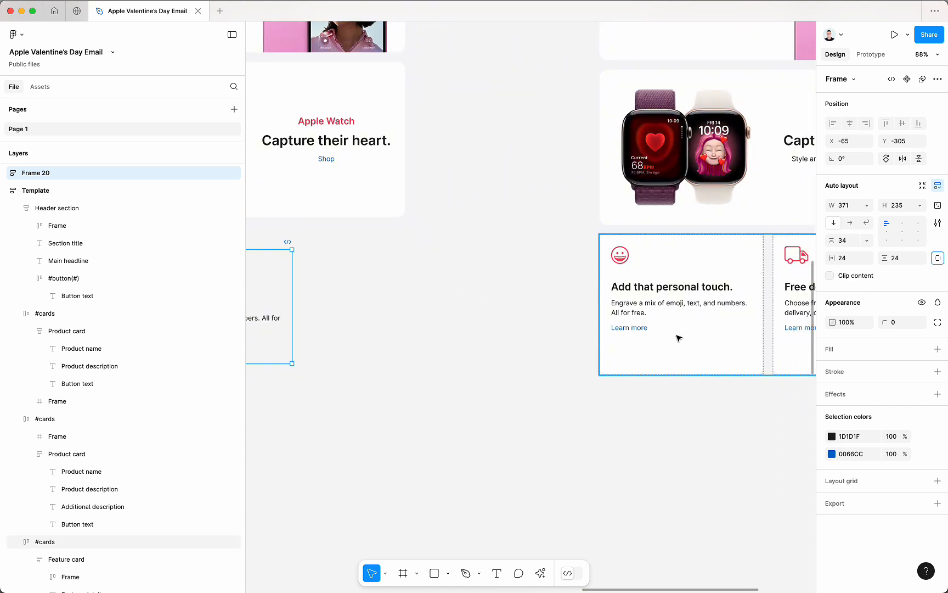
pyautogui.press('i')
pyautogui.click(696, 337)
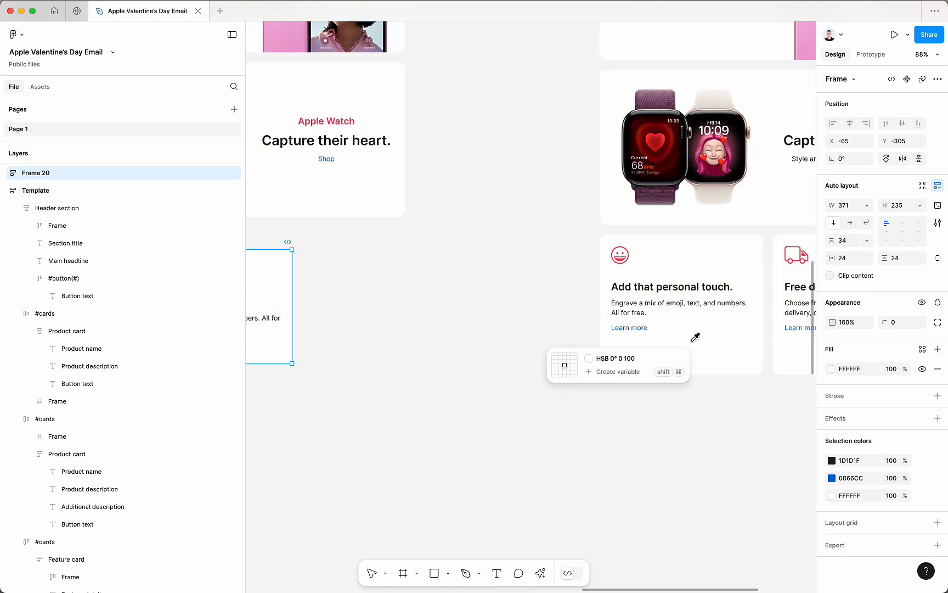
pyautogui.hscroll(-5, 588, 346)
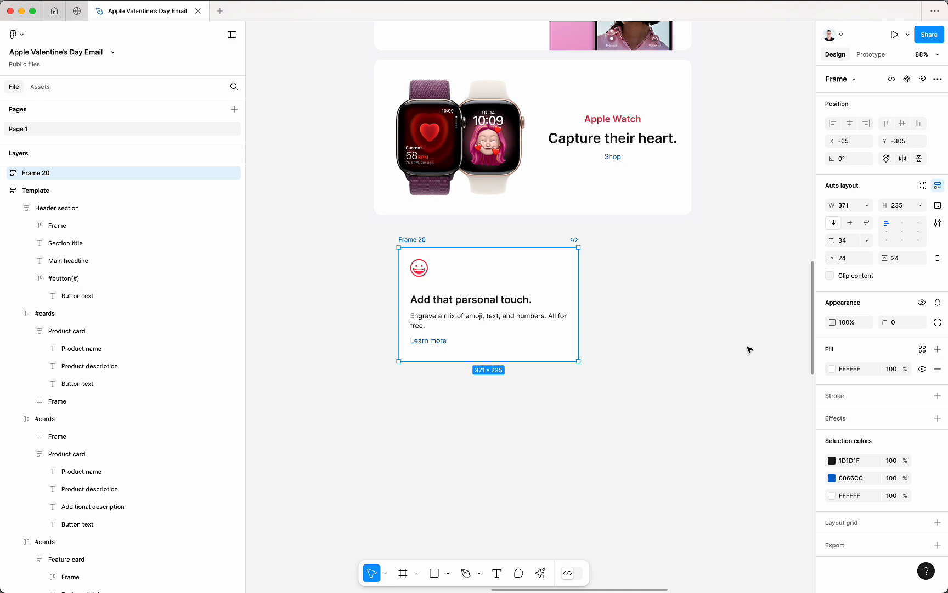
pyautogui.click(899, 325)
pyautogui.write('16')
pyautogui.press('Tab')
# Set the new feature card's height to 289 to match the template's feature card
pyautogui.hscroll(10, 632, 373)
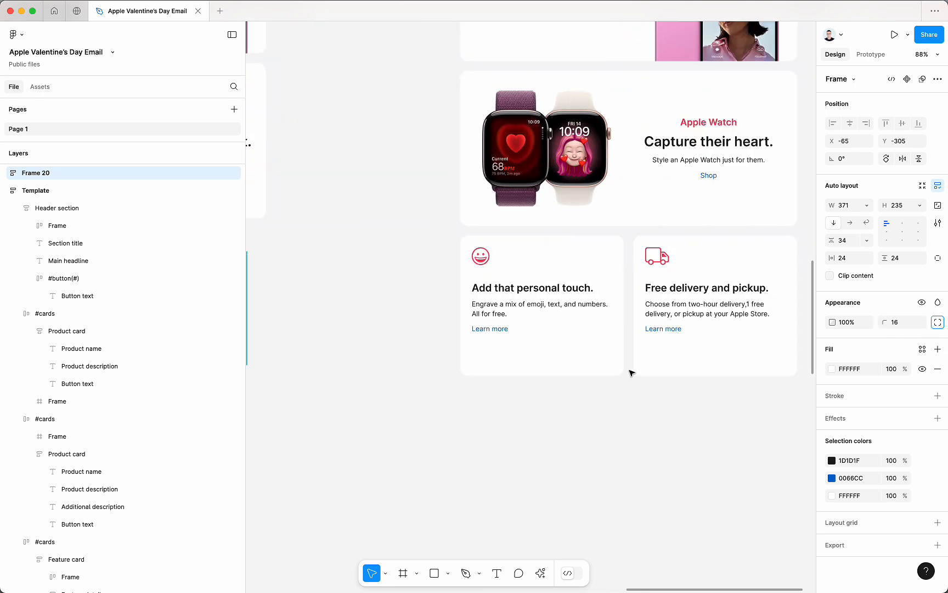
pyautogui.doubleClick(552, 366)
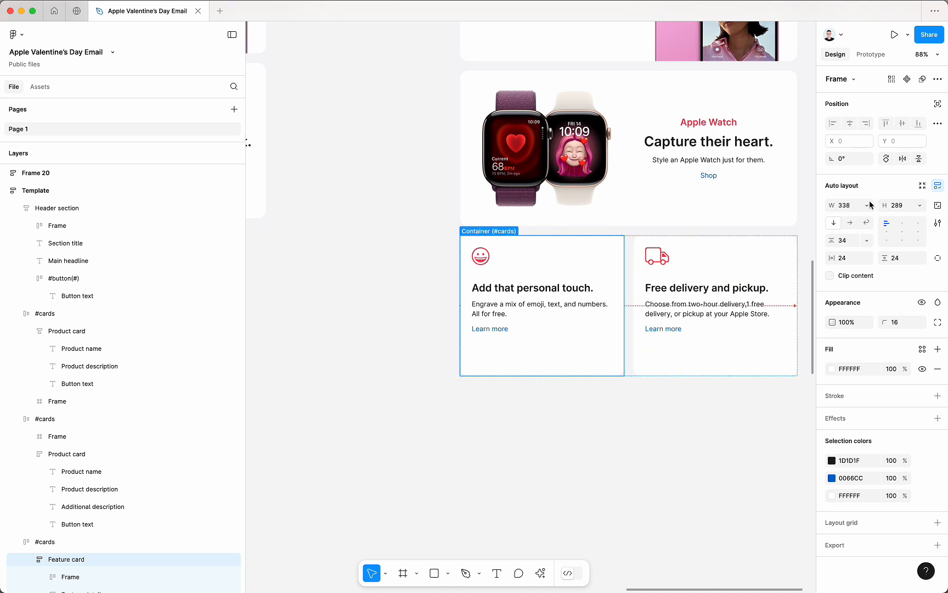
pyautogui.click(898, 205)
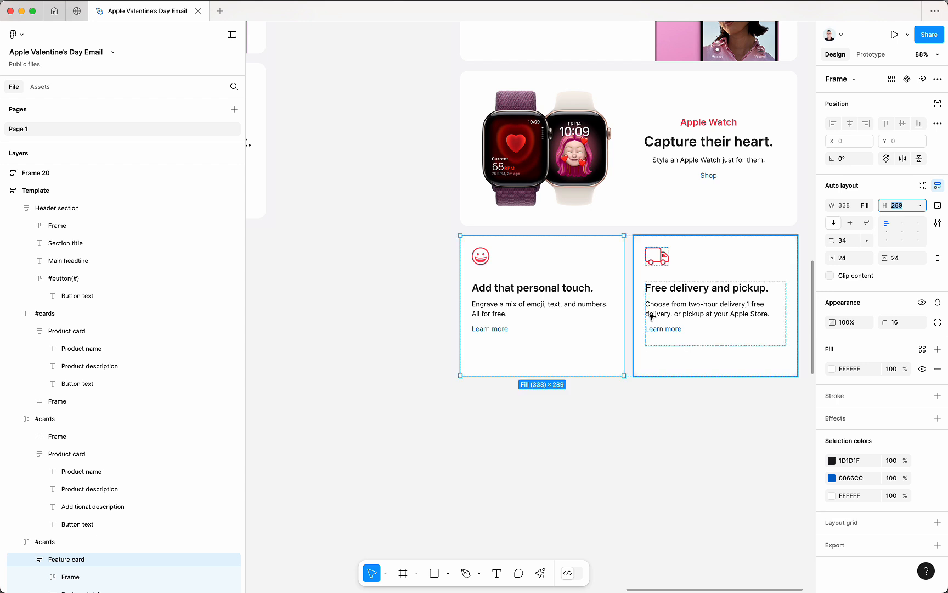
pyautogui.hscroll(-5, 649, 313)
pyautogui.click(354, 240)
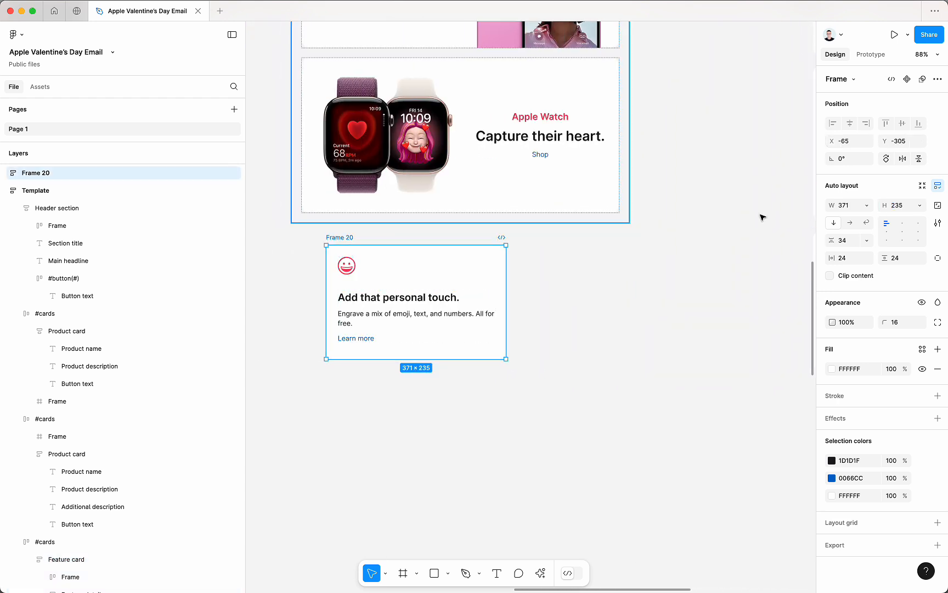
pyautogui.click(895, 205)
pyautogui.write('289')
pyautogui.press('Return')
# Duplicate the feature card beside the original and replace the copy's title with the template's "Free delivery and pickup."
pyautogui.moveTo(429, 356); pyautogui.dragTo(575, 360)
pyautogui.hscroll(5, 575, 360)
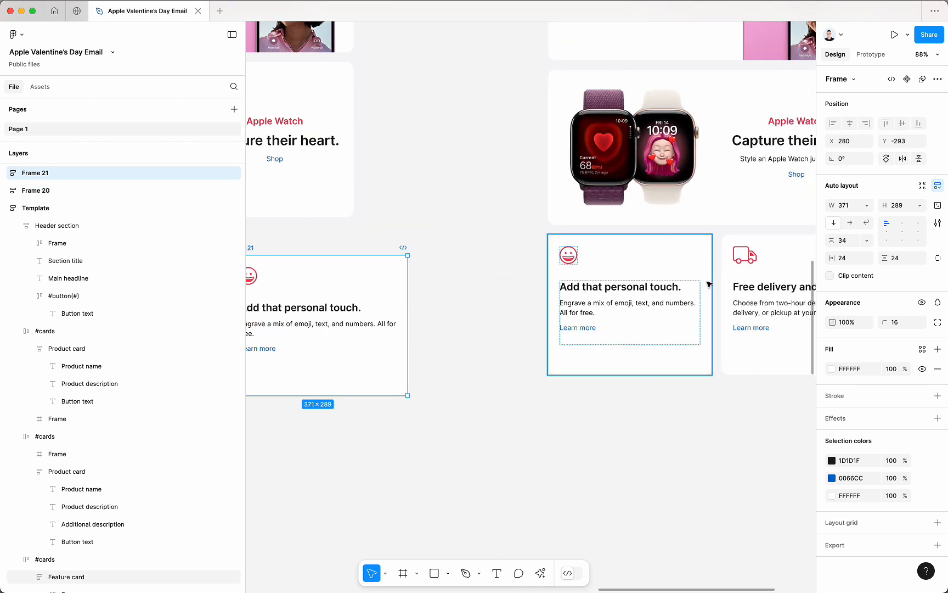
pyautogui.keyDown('super'); pyautogui.doubleClick(759, 290); pyautogui.keyUp('super')
pyautogui.press('super+a')
pyautogui.keyDown('super'); pyautogui.doubleClick(325, 307); pyautogui.keyUp('super')
pyautogui.press('super+a')
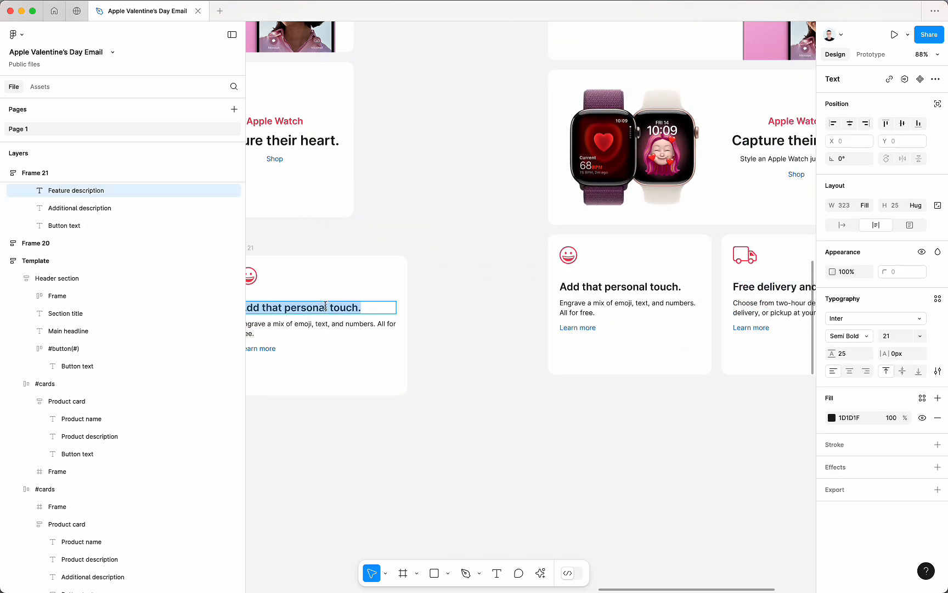
pyautogui.write('Free delivery and pickup.')
# Replace the duplicated card's description with "Choose from two-hour delivery,1 free delivery, or pickup at your Apple Store." from the template
pyautogui.keyDown('super'); pyautogui.doubleClick(768, 307); pyautogui.keyUp('super')
pyautogui.press('super+a')
pyautogui.keyDown('super'); pyautogui.doubleClick(347, 327); pyautogui.keyUp('super')
pyautogui.press('super+a')
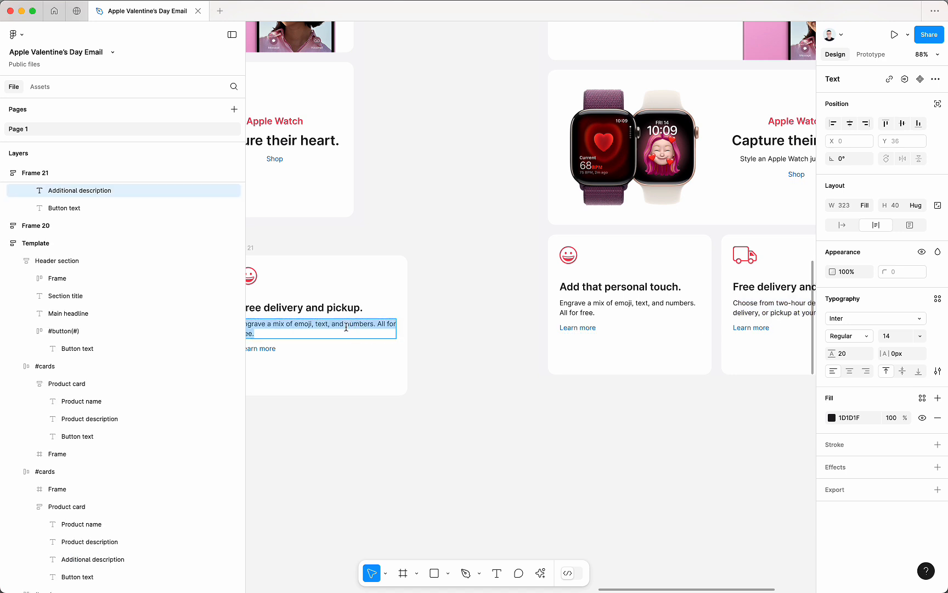
pyautogui.write('Choose from two-hour delivery,1 free delivery, or pickup at your Apple Store.')
pyautogui.press('Escape')
# Replace the smiley image fill of the duplicated card's icon with the truck image fill copied from the template
pyautogui.keyDown('super'); pyautogui.click(750, 254); pyautogui.keyUp('super')
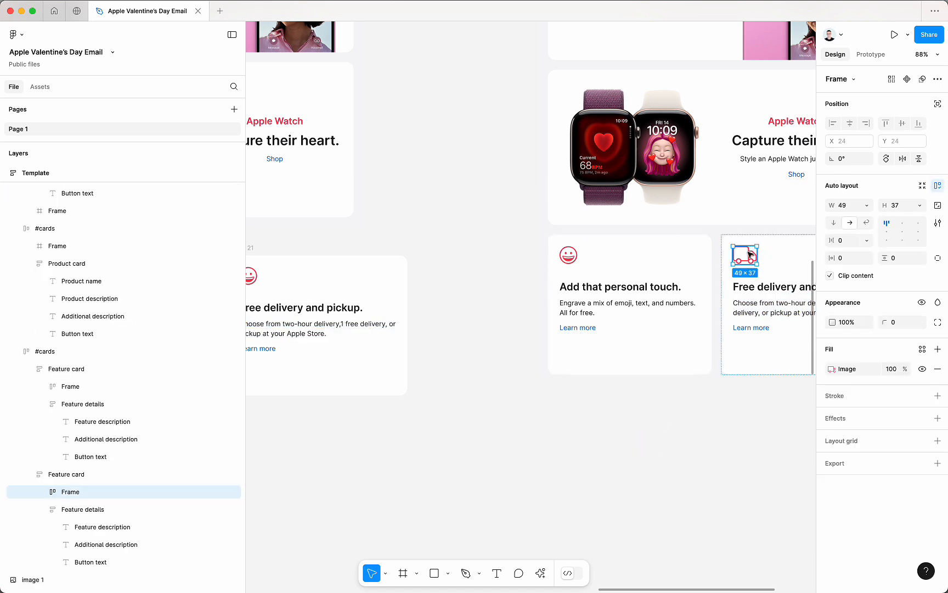
pyautogui.click(825, 371)
pyautogui.hscroll(5, 628, 368)
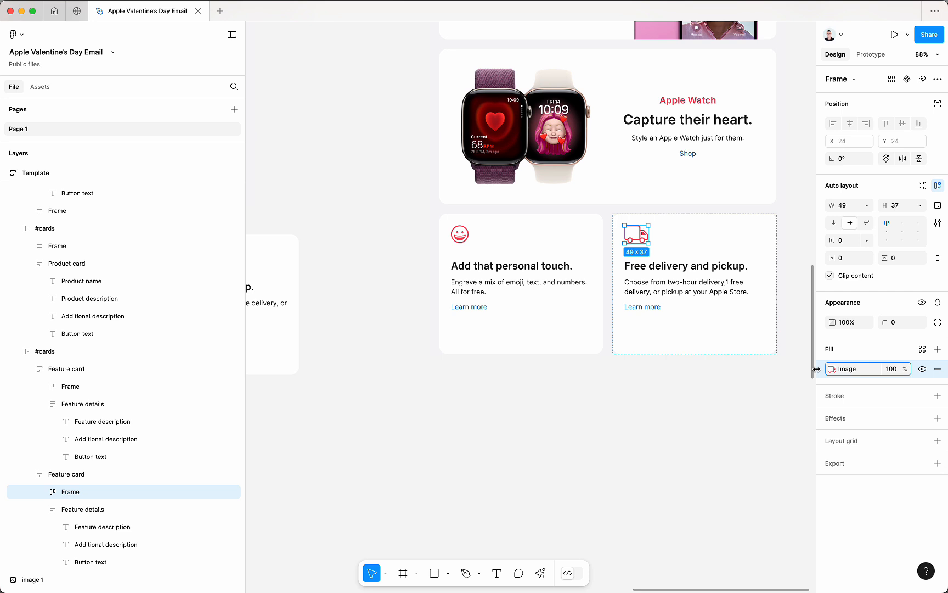
pyautogui.hscroll(-6, 682, 375)
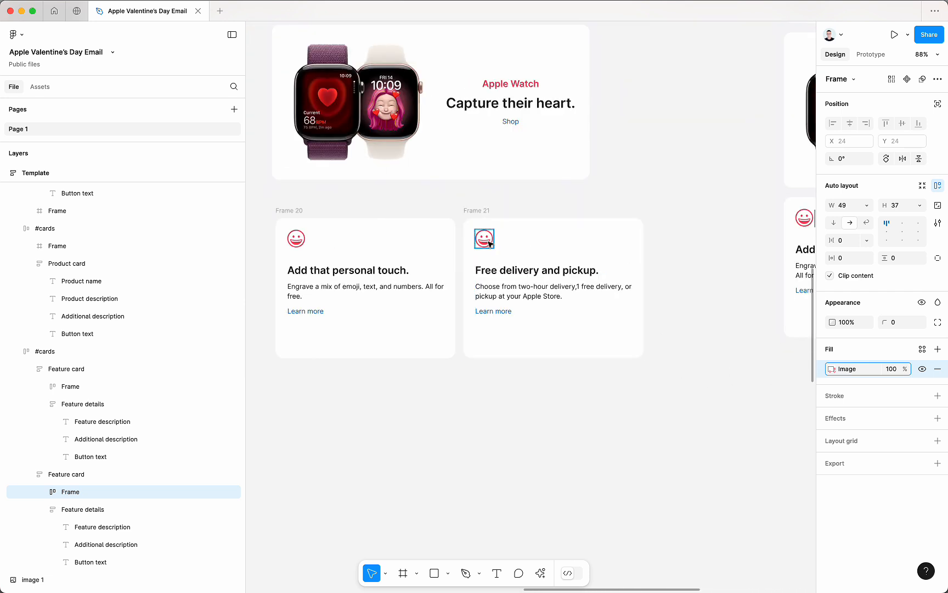
pyautogui.click(484, 239)
pyautogui.press('super+v')
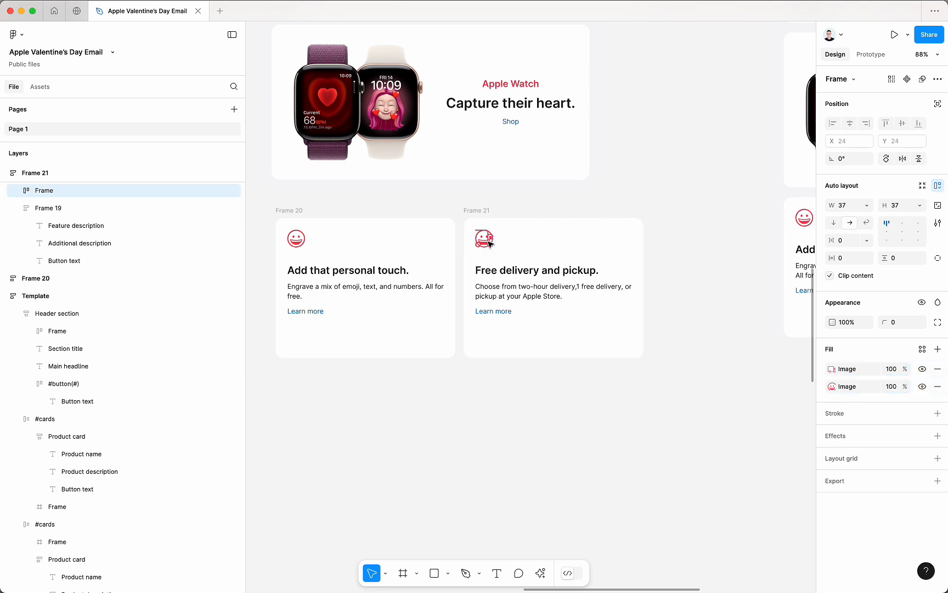
pyautogui.click(938, 387)
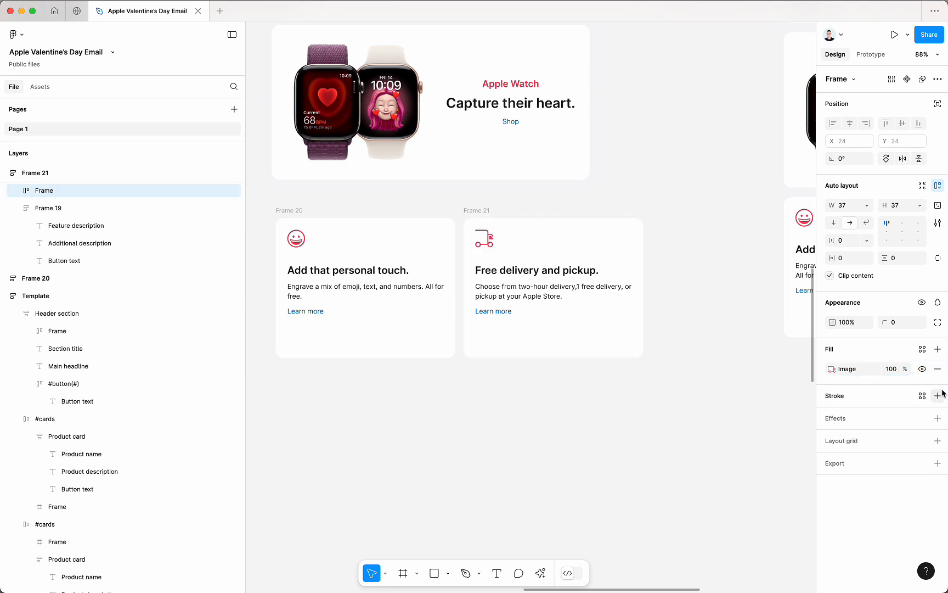
# Widen the truck icon frame in the "Free delivery and pickup." card to about 49 so the whole truck fits
pyautogui.moveTo(495, 240); pyautogui.dragTo(501, 242)
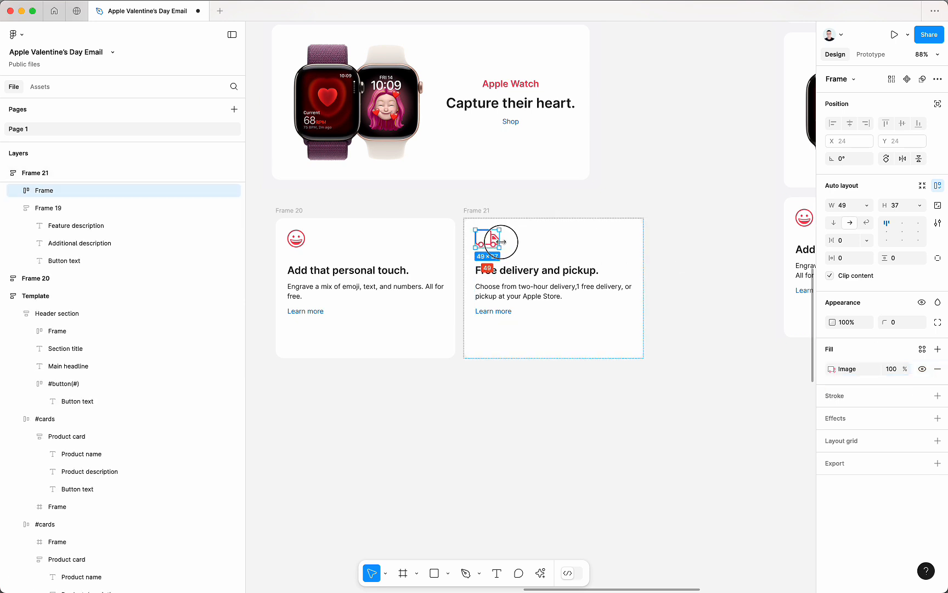
pyautogui.click(571, 428)
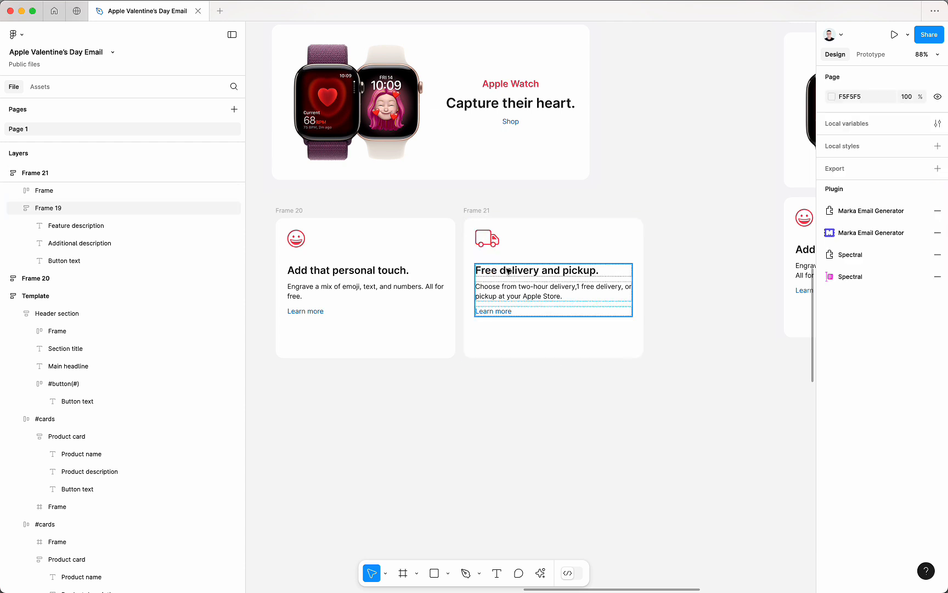
pyautogui.click(489, 230)
pyautogui.click(508, 452)
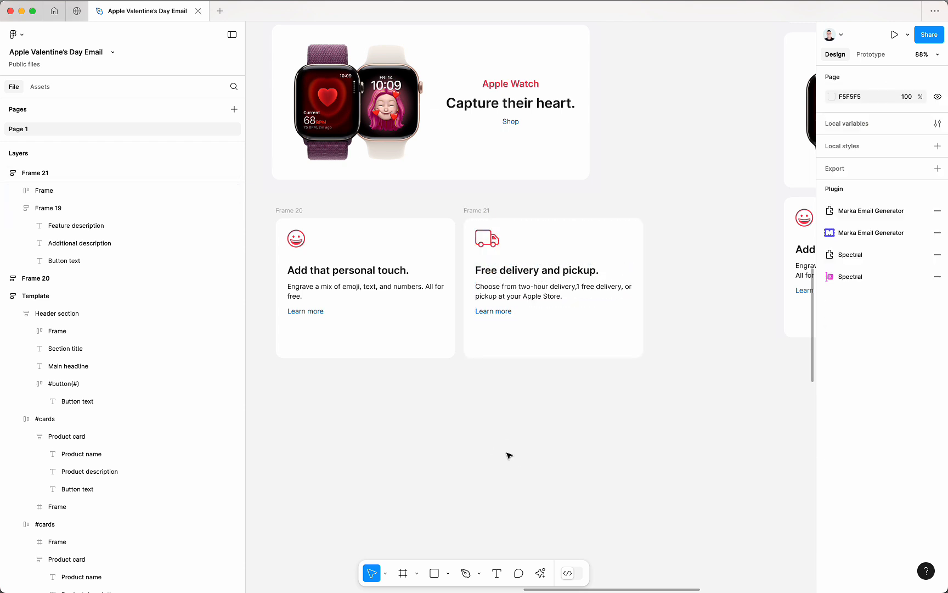
# Wrap the two feature cards together in a horizontal auto layout frame
pyautogui.scroll(-3, 510, 439)
pyautogui.moveTo(280, 413); pyautogui.dragTo(643, 249)
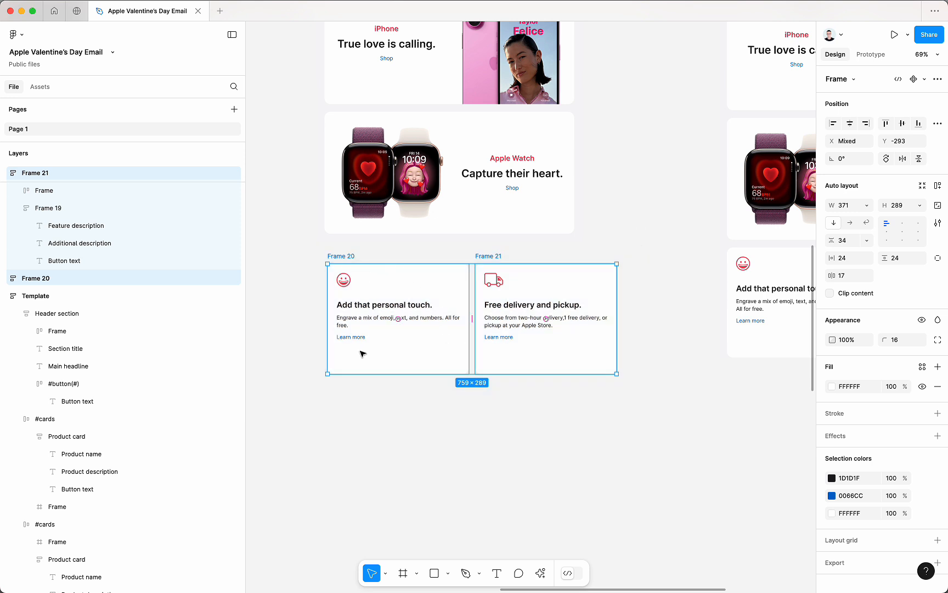
pyautogui.click(940, 189)
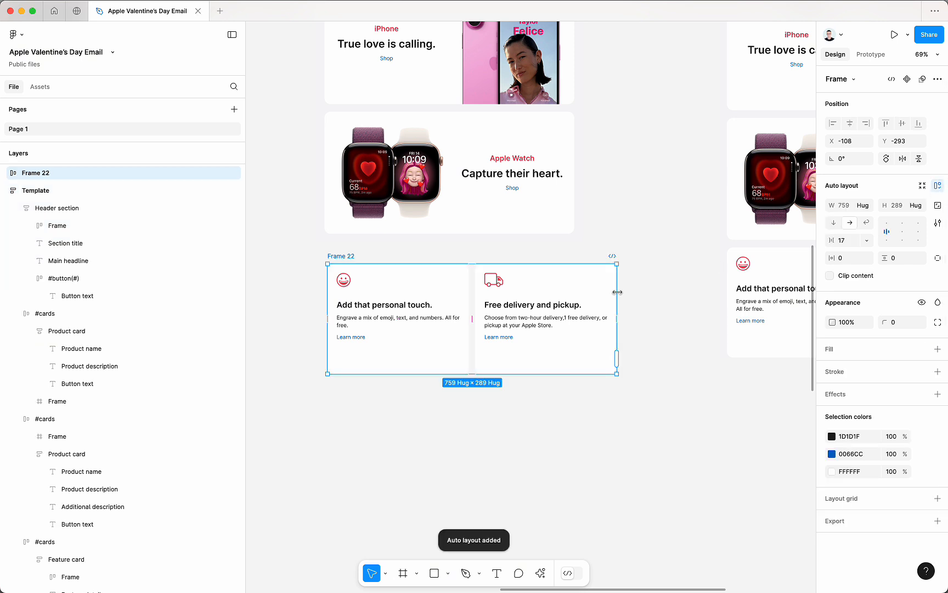
pyautogui.click(572, 324)
pyautogui.click(416, 333)
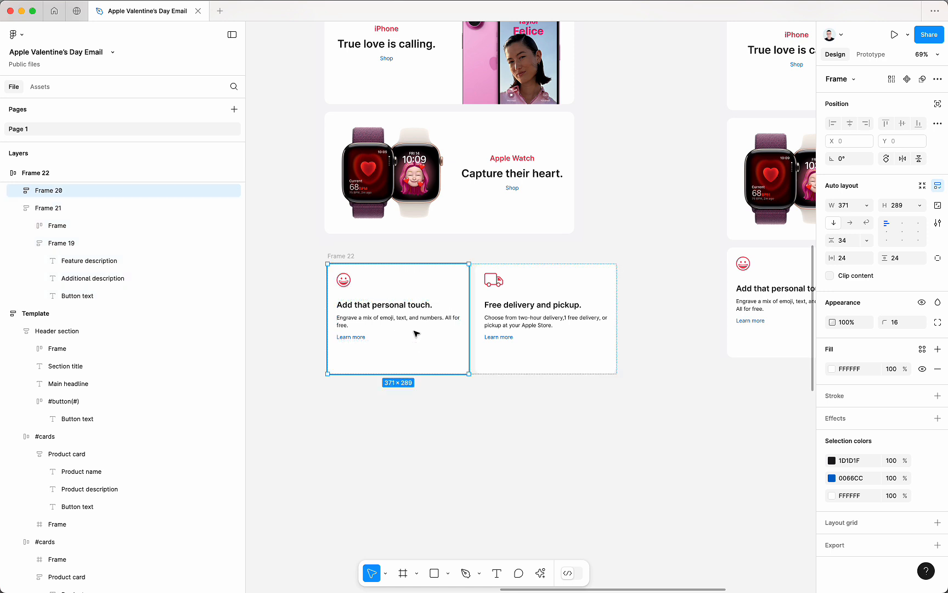
pyautogui.click(411, 386)
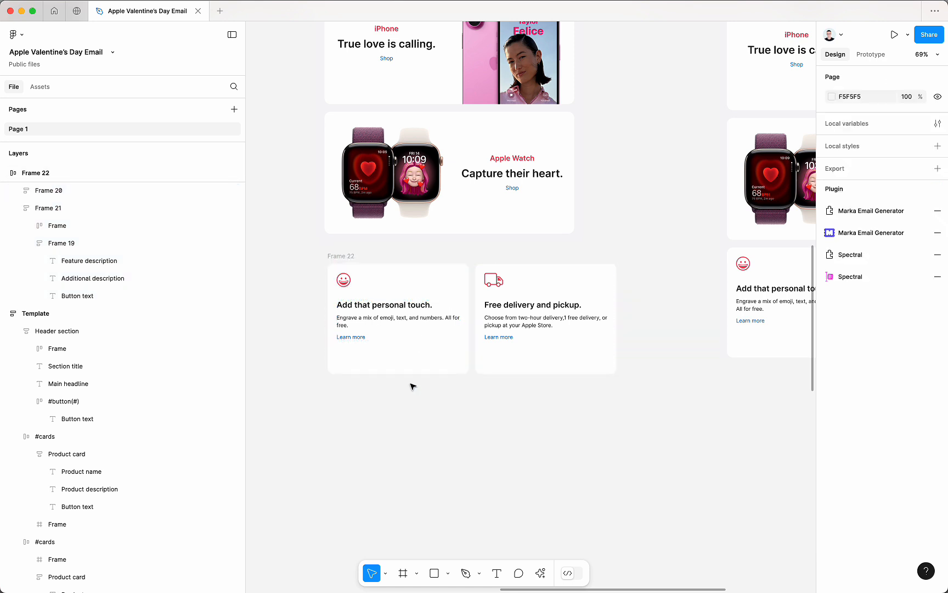
# Set the width of both feature cards to Fill container
pyautogui.click(417, 365)
pyautogui.keyDown('shift'); pyautogui.click(522, 352); pyautogui.keyUp('shift')
pyautogui.click(868, 208)
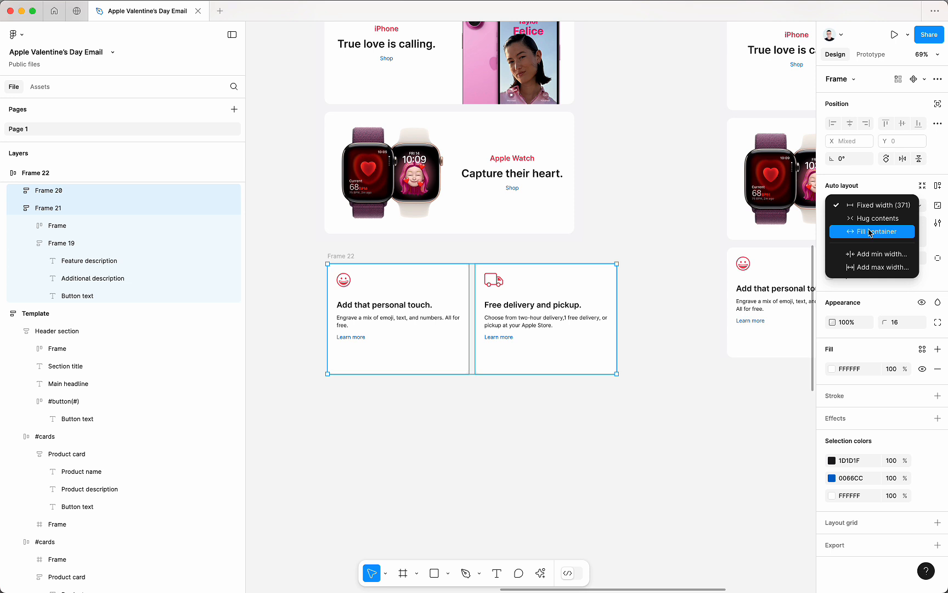
pyautogui.click(870, 231)
# Narrow the feature card row to a width of about 609 and move it further down below Frame 18
pyautogui.click(341, 255)
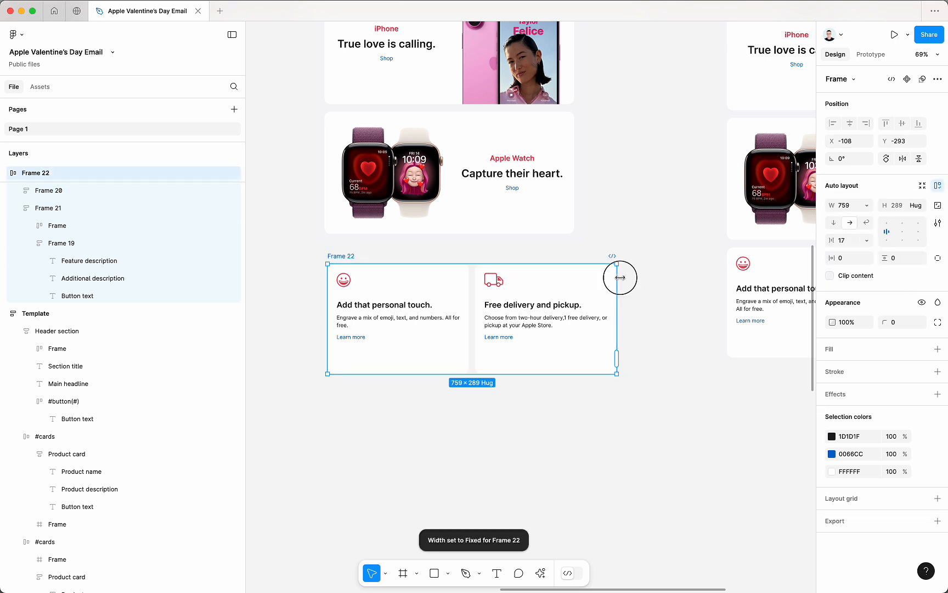
pyautogui.moveTo(620, 278); pyautogui.dragTo(559, 285)
pyautogui.moveTo(478, 307); pyautogui.dragTo(481, 371)
pyautogui.scroll(-3, 481, 371)
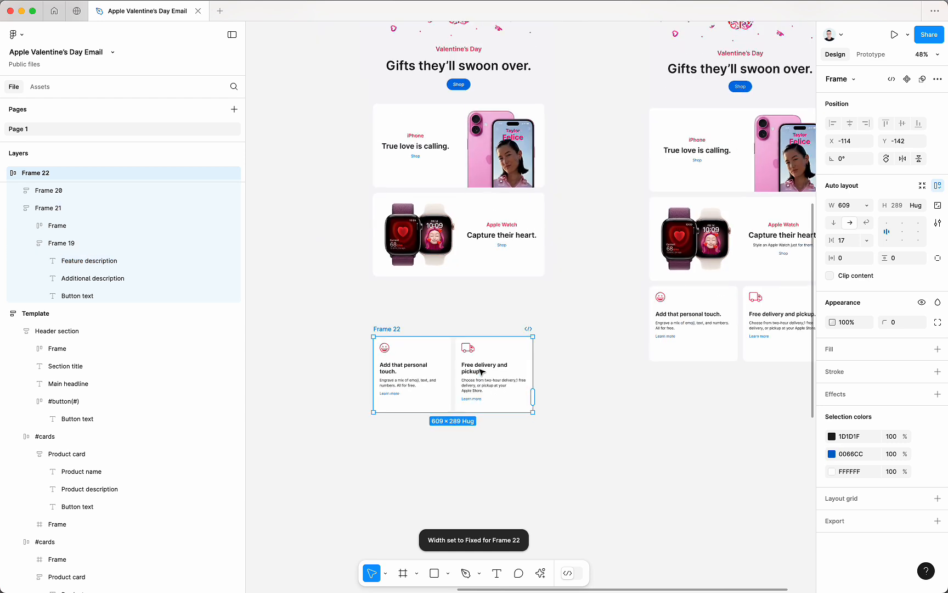
# Paste a copy of the feature card row into Frame 18 below the Apple Watch card and move Frame 18 clear of the leftover row
pyautogui.scroll(3, 480, 371)
pyautogui.click(399, 60)
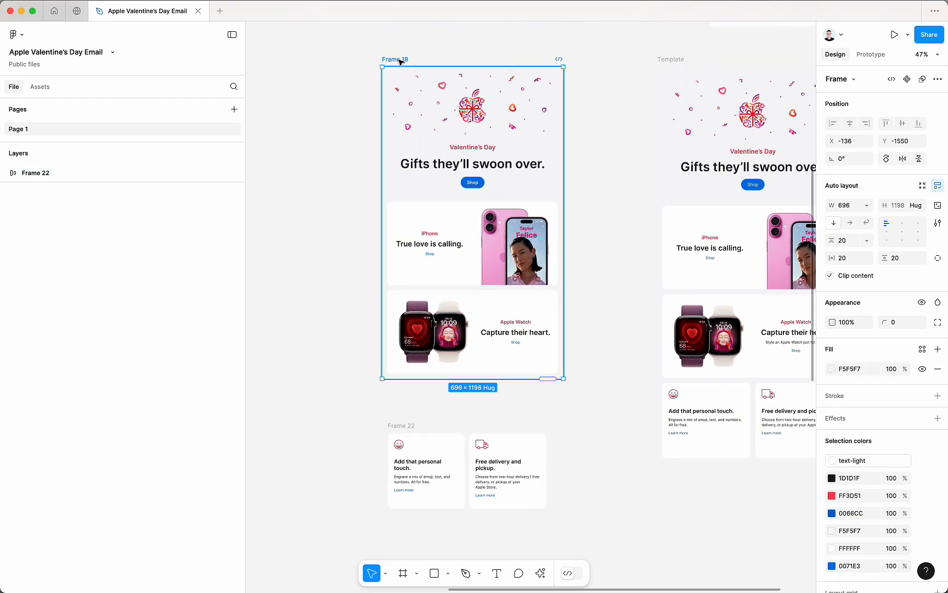
pyautogui.press('super+v')
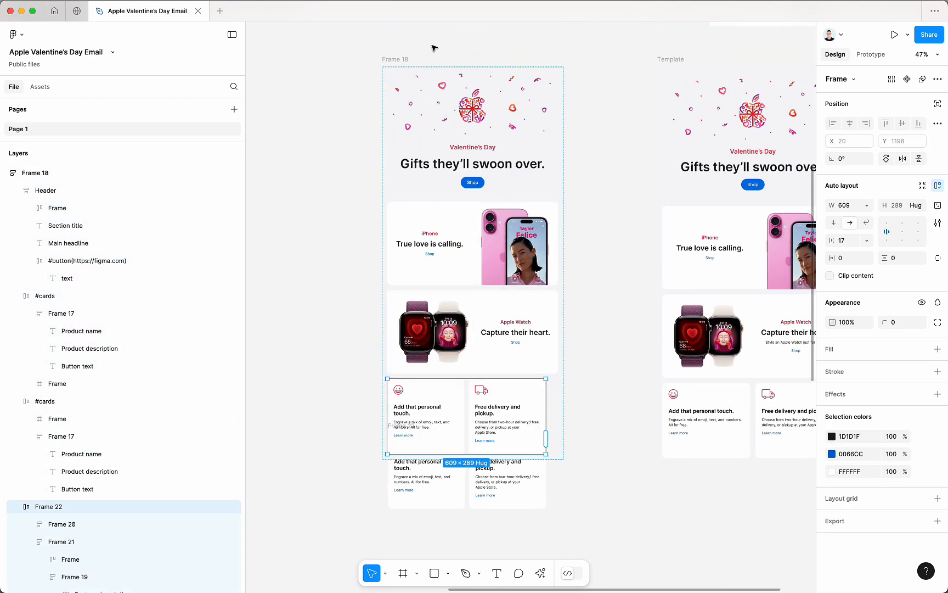
pyautogui.moveTo(394, 59); pyautogui.dragTo(392, 33)
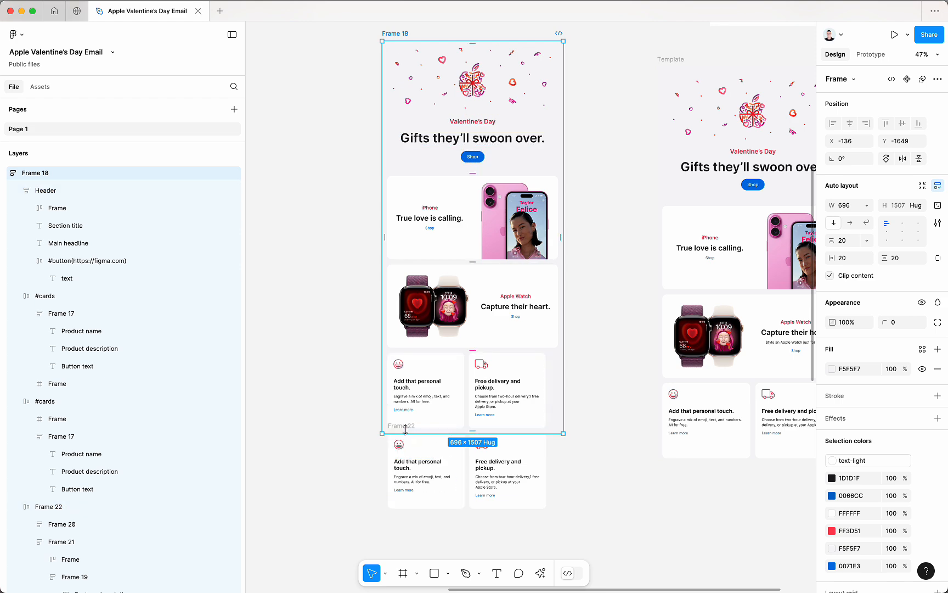
pyautogui.scroll(5, 407, 187)
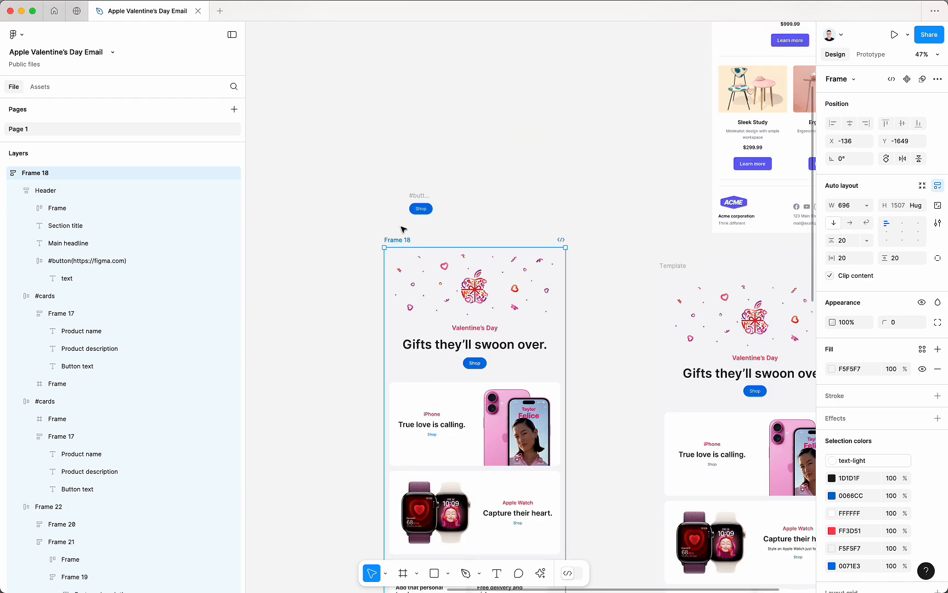
pyautogui.moveTo(419, 237); pyautogui.dragTo(490, 25)
# Set the width of the feature card row inside Frame 18 to Fill container
pyautogui.click(545, 365)
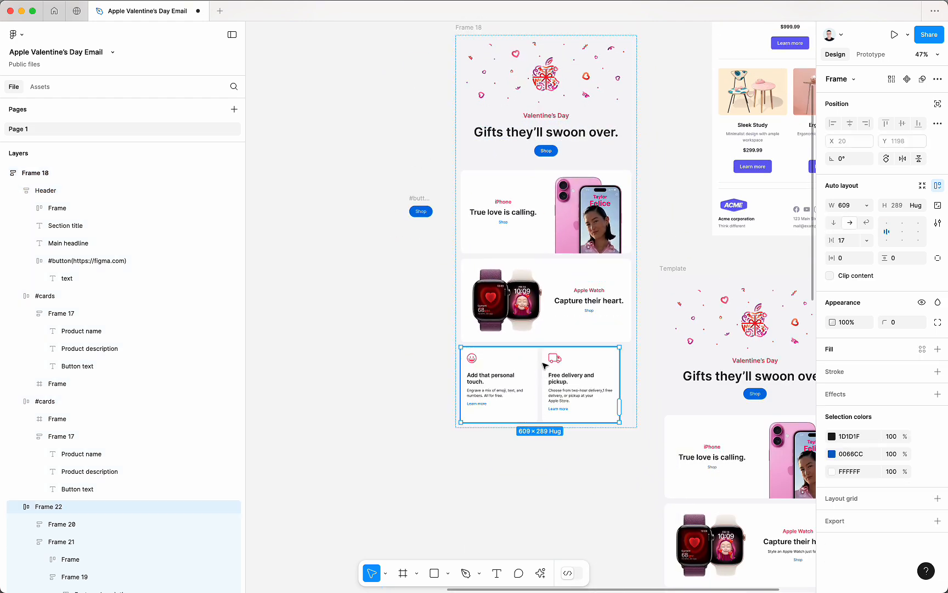
pyautogui.click(870, 206)
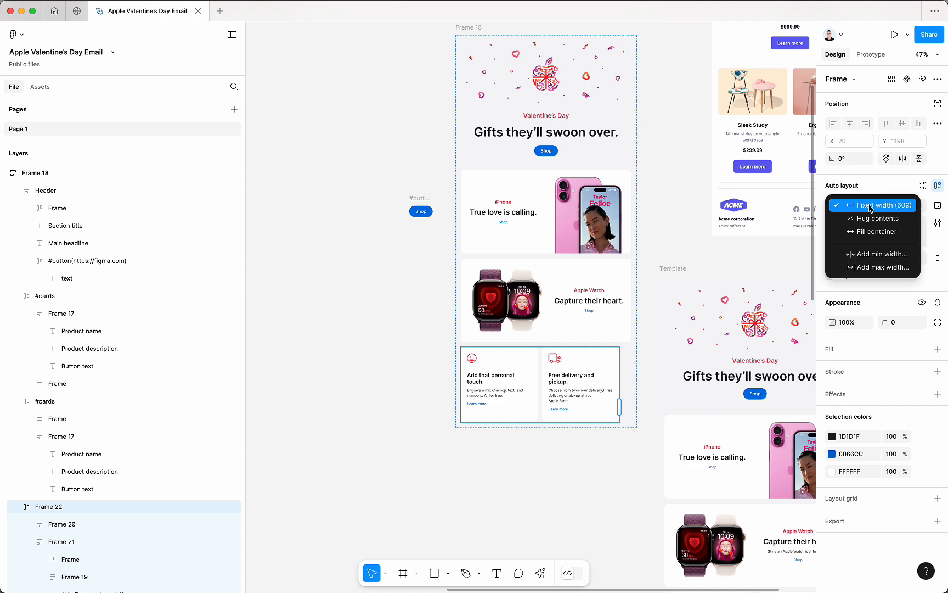
pyautogui.click(864, 232)
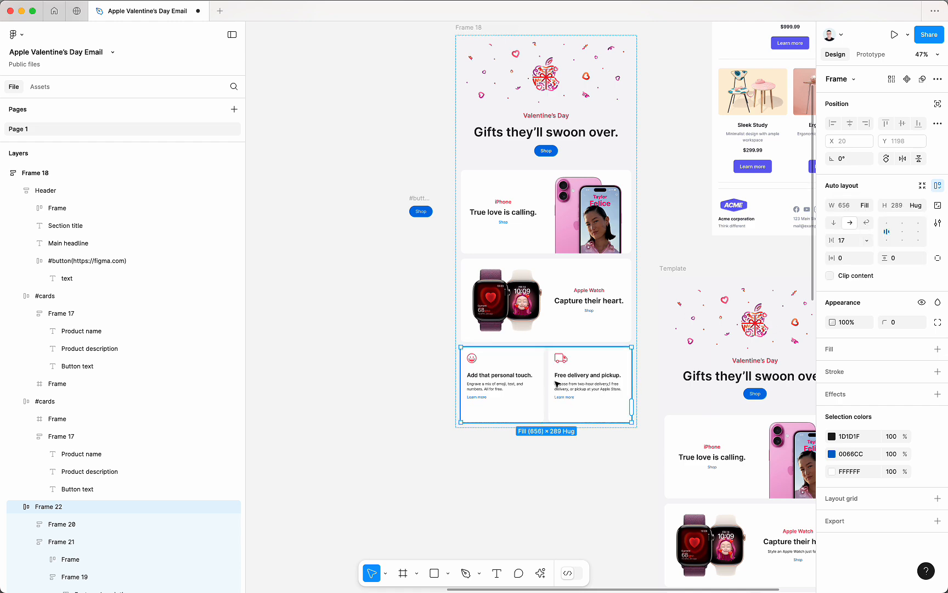
# Move Frame 18 next to the original full-length Valentine's Day email on the canvas
pyautogui.scroll(-5, 553, 384)
pyautogui.moveTo(519, 183); pyautogui.dragTo(376, 281)
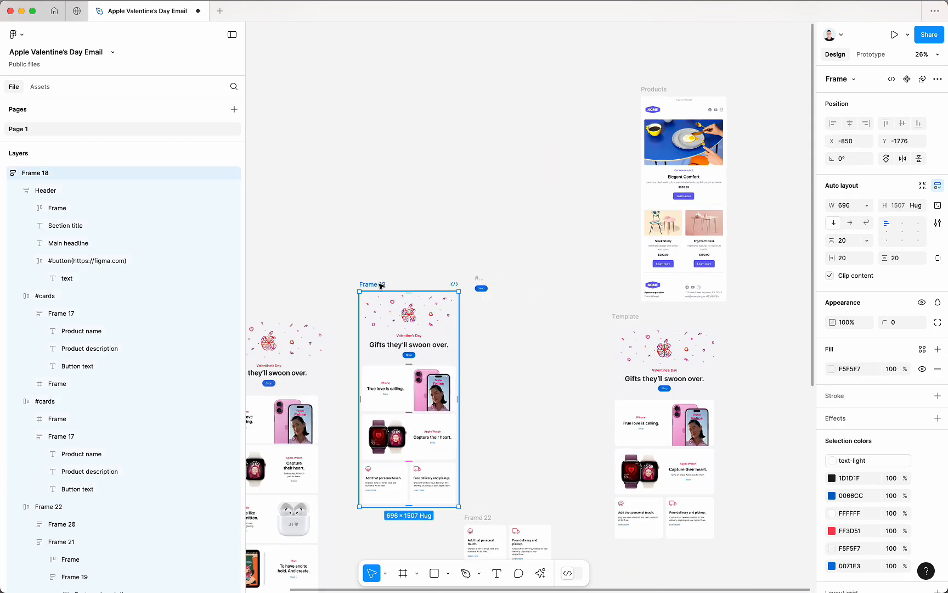
pyautogui.scroll(-5, 607, 306)
pyautogui.click(568, 327)
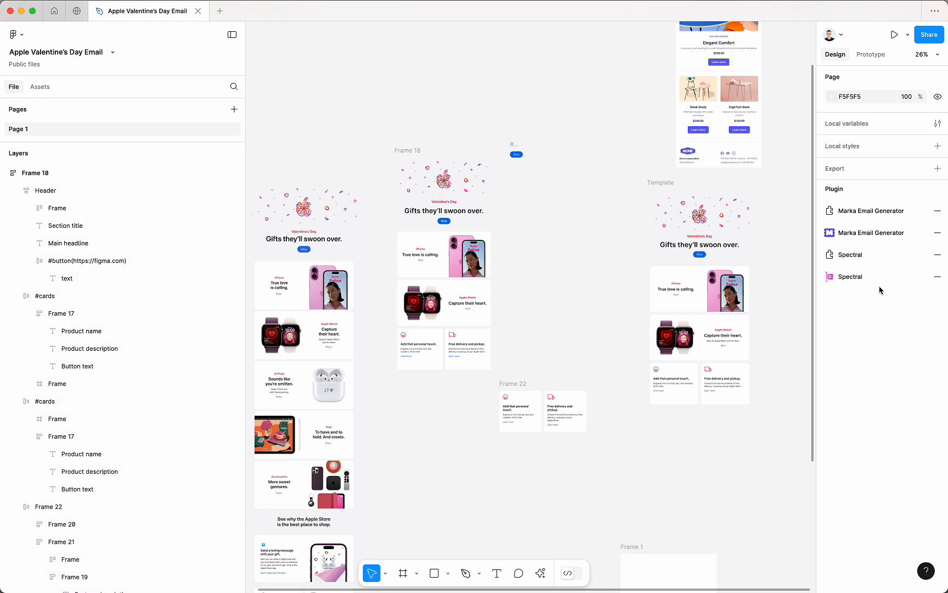
# Preview Frame 18 in Marka Email Generator and check the feature cards at mobile, desktop and intermediate widths
pyautogui.click(865, 234)
pyautogui.click(407, 151)
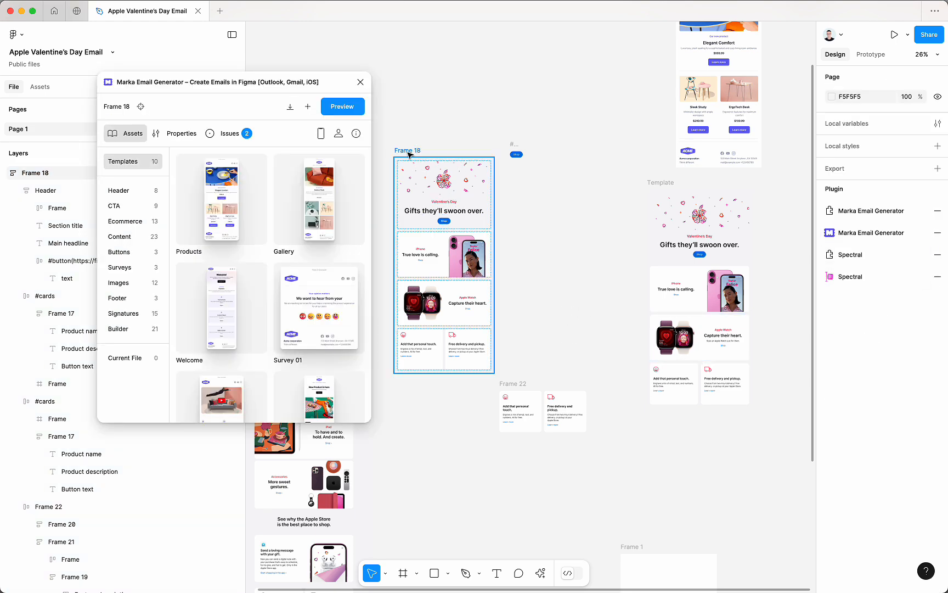
pyautogui.click(344, 110)
pyautogui.scroll(-10, 371, 328)
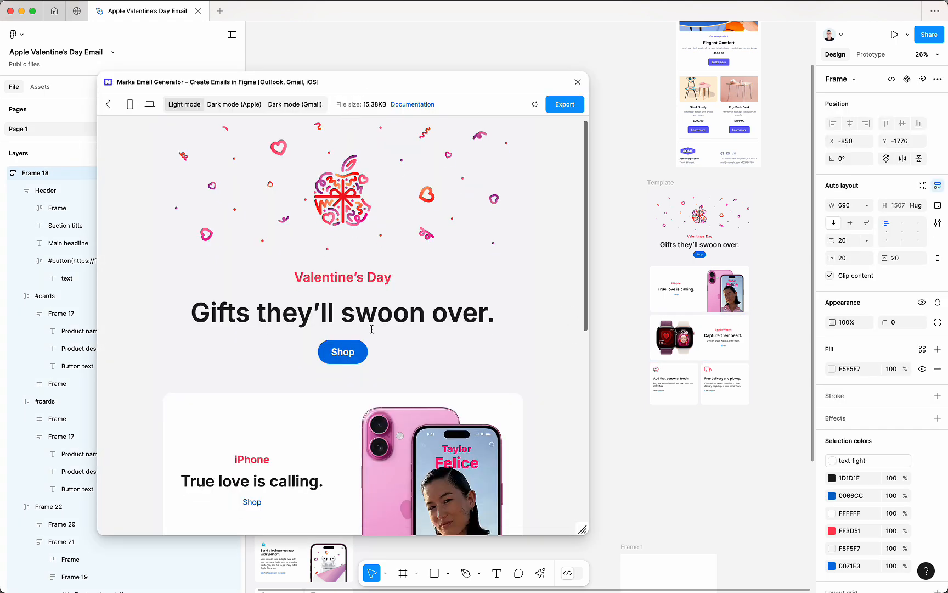
pyautogui.moveTo(583, 531); pyautogui.dragTo(339, 544)
pyautogui.click(128, 104)
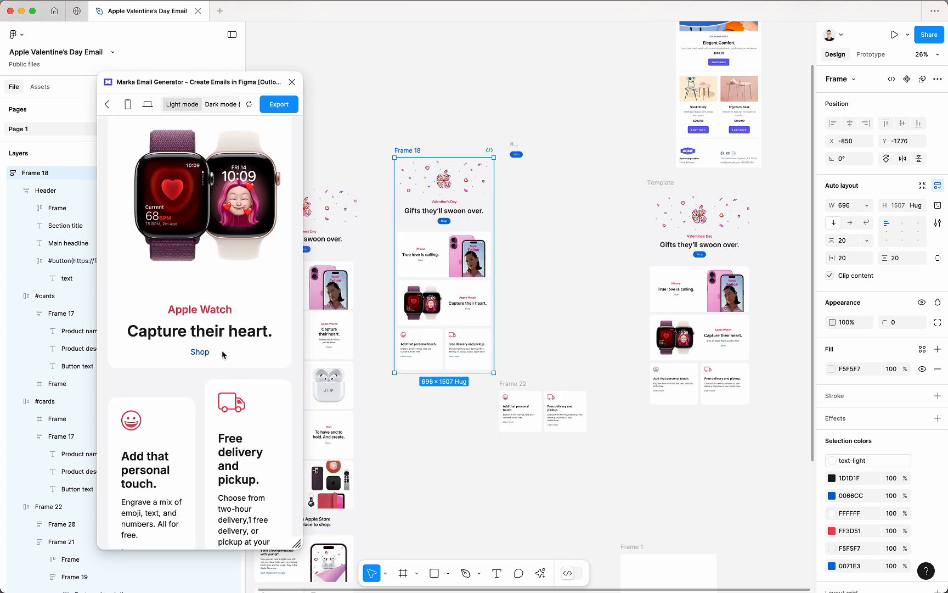
pyautogui.moveTo(299, 541); pyautogui.dragTo(526, 539)
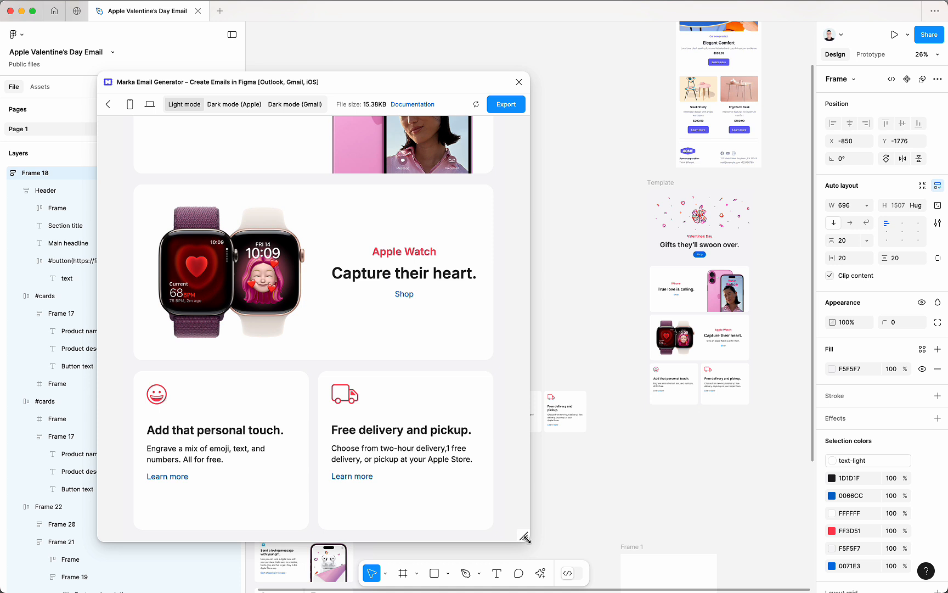
pyautogui.moveTo(524, 538); pyautogui.dragTo(371, 538)
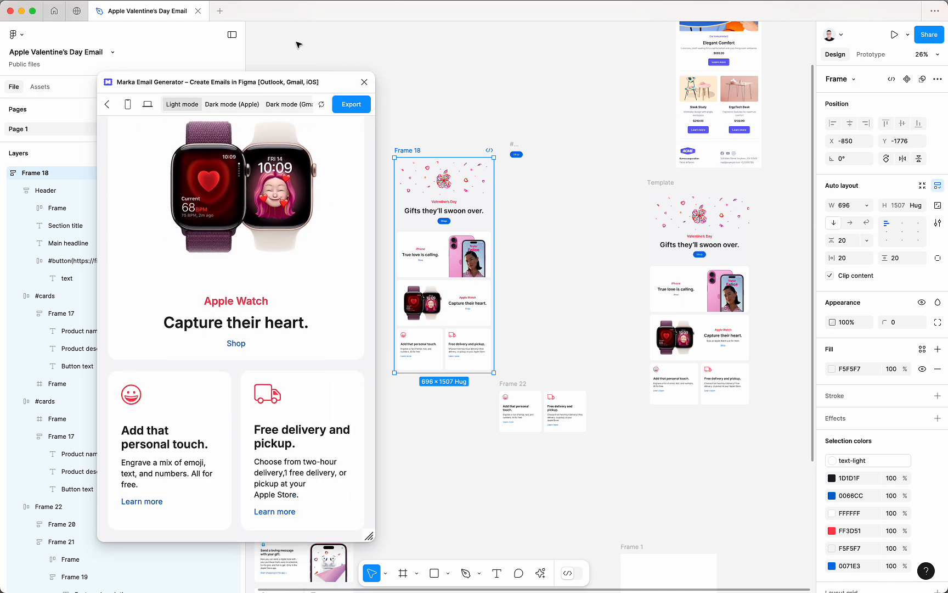
# Leave the preview and enable the Cards layout property for the feature card row in Frame 18
pyautogui.click(114, 103)
pyautogui.click(92, 506)
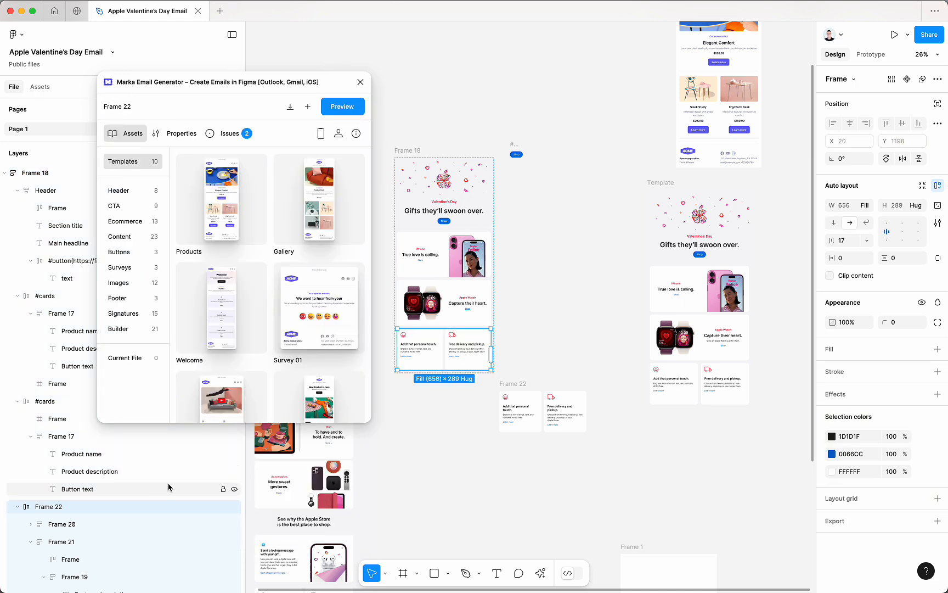
pyautogui.scroll(5, 567, 338)
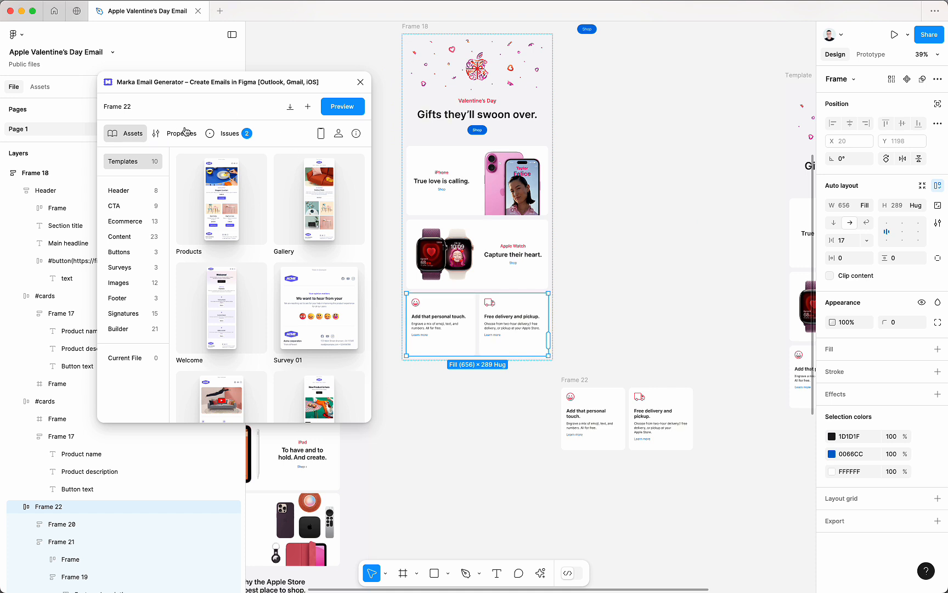
pyautogui.click(186, 133)
pyautogui.scroll(-3, 275, 264)
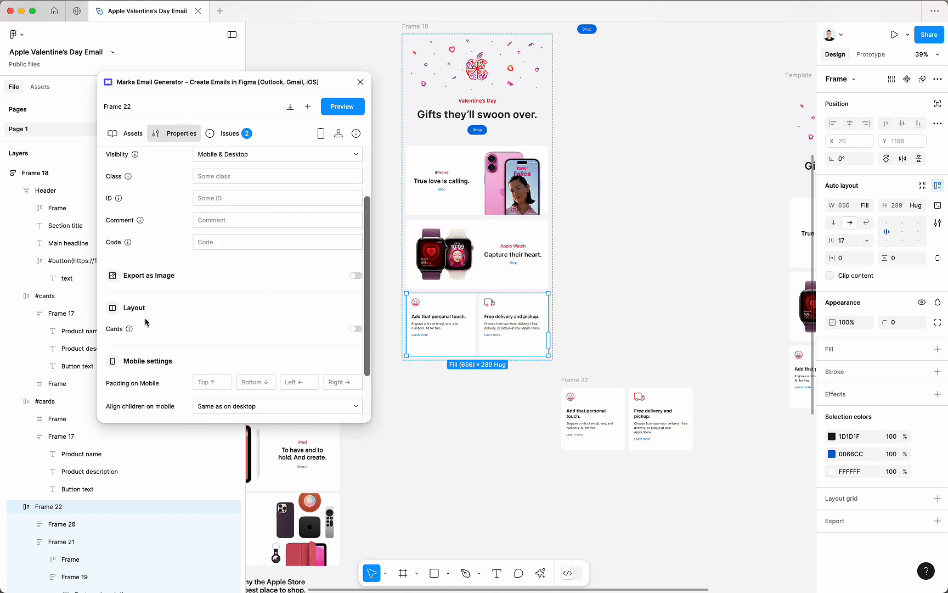
pyautogui.click(355, 329)
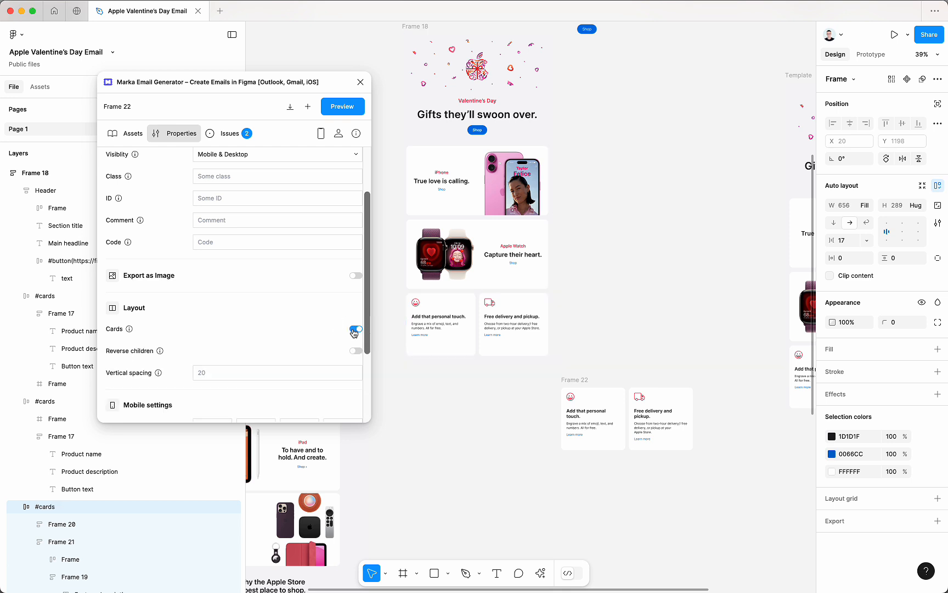
pyautogui.scroll(5, 462, 385)
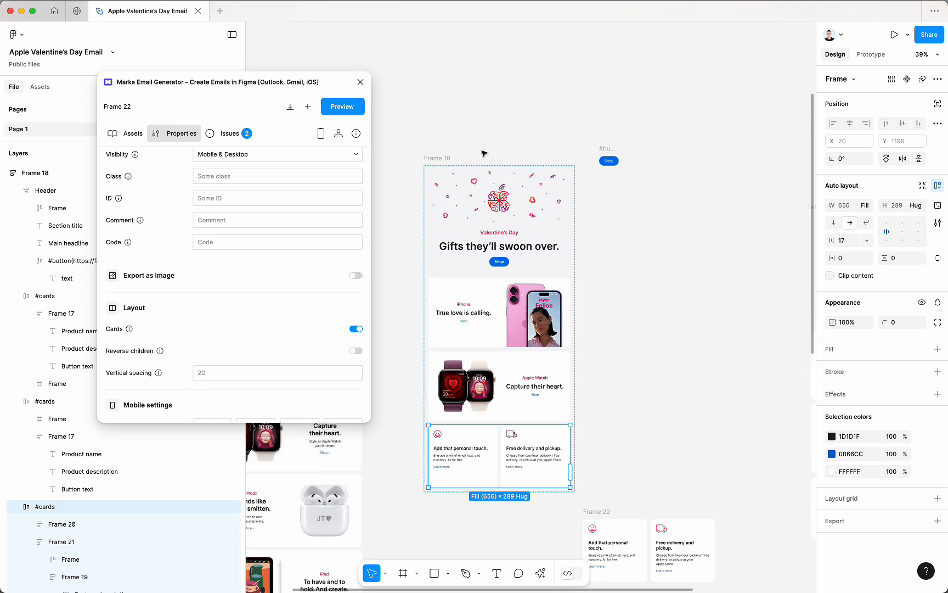
# Preview Frame 18 again and check how the feature cards stack at narrower and mobile widths
pyautogui.click(447, 156)
pyautogui.scroll(-3, 441, 159)
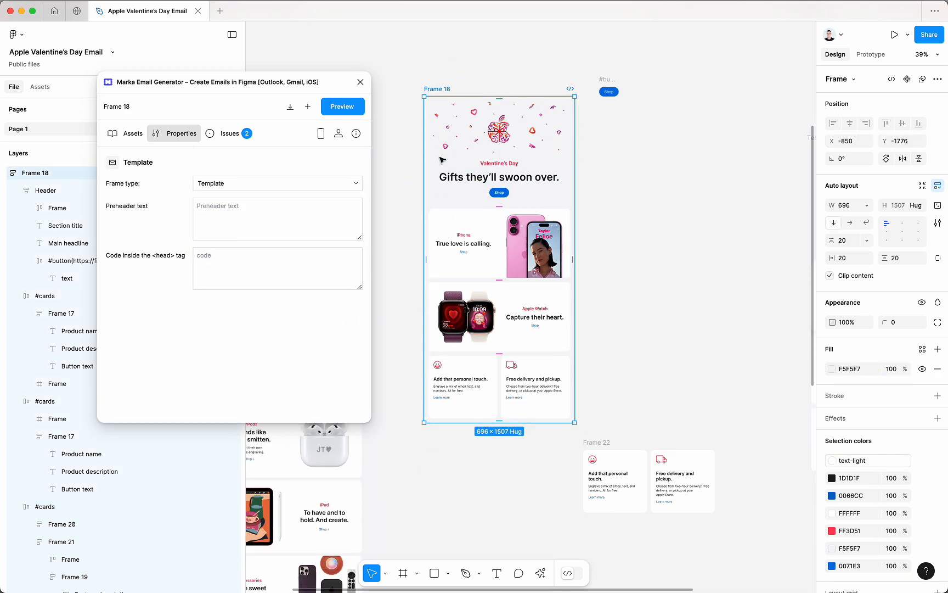
pyautogui.click(342, 107)
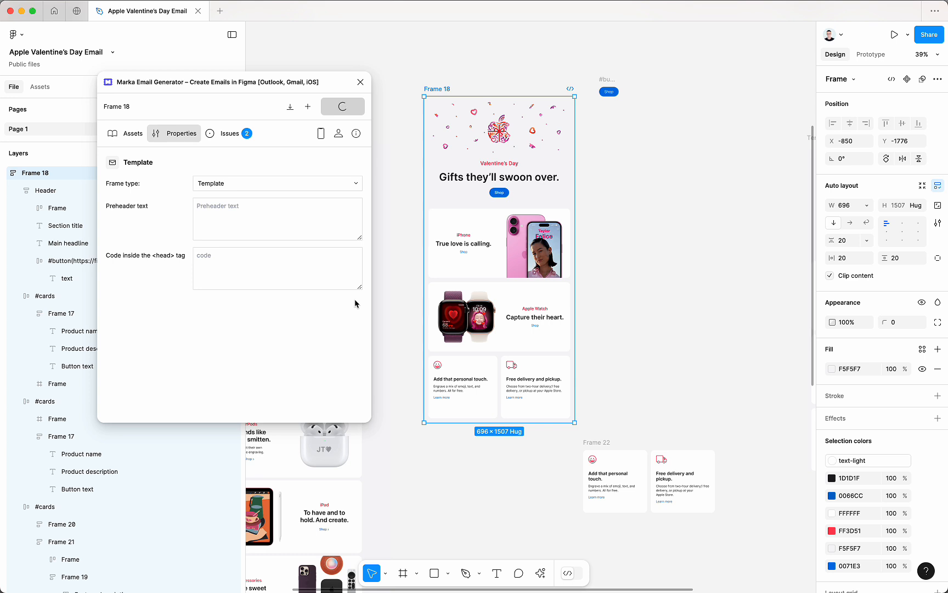
pyautogui.scroll(-10, 355, 303)
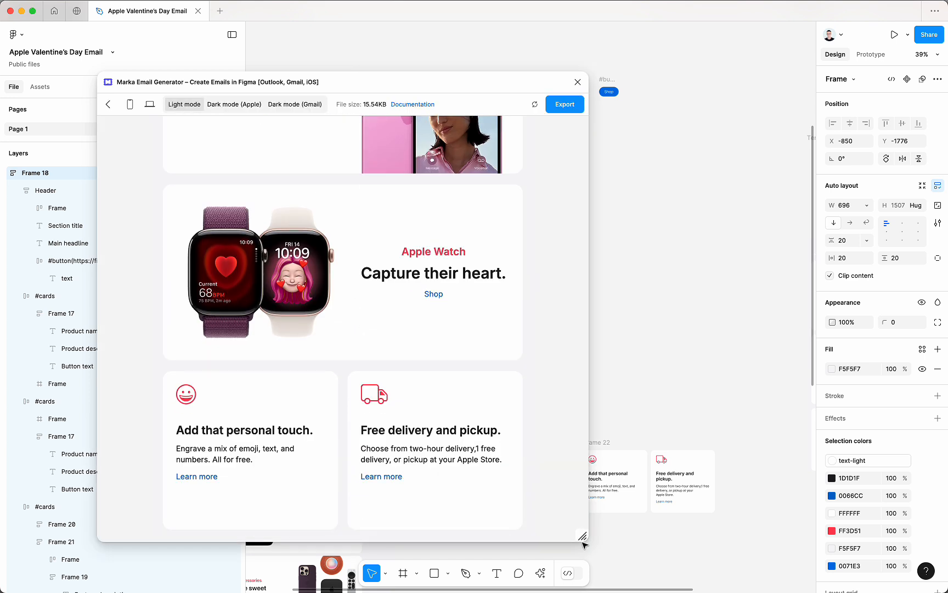
pyautogui.moveTo(582, 534); pyautogui.dragTo(410, 557)
pyautogui.scroll(-6, 327, 423)
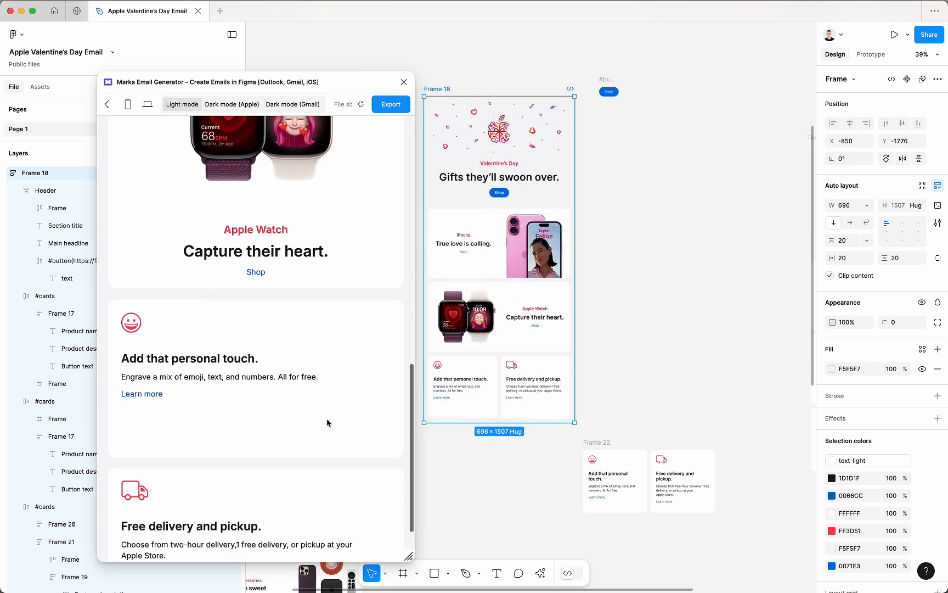
pyautogui.scroll(2, 327, 423)
pyautogui.scroll(10, 327, 422)
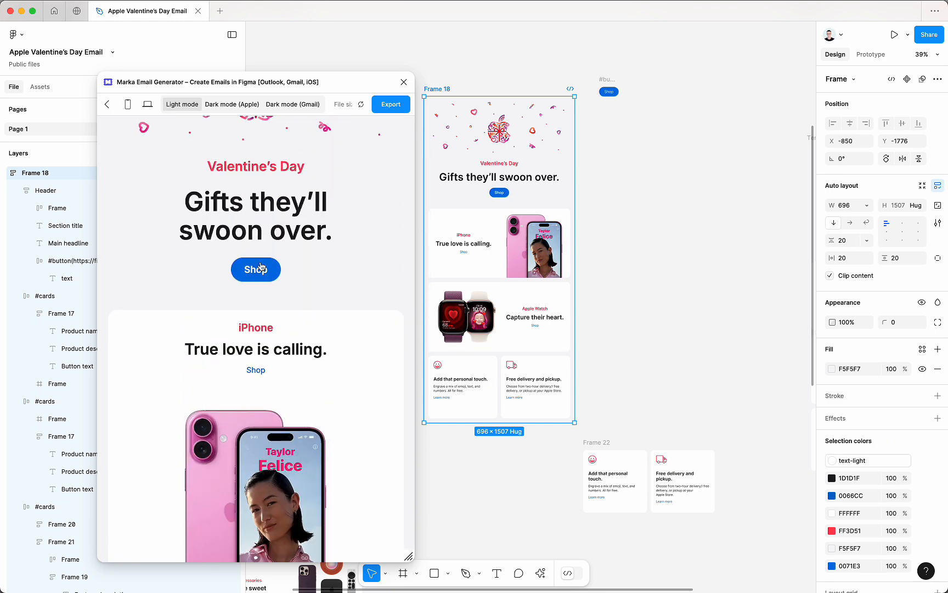
pyautogui.click(128, 104)
pyautogui.scroll(-10, 224, 403)
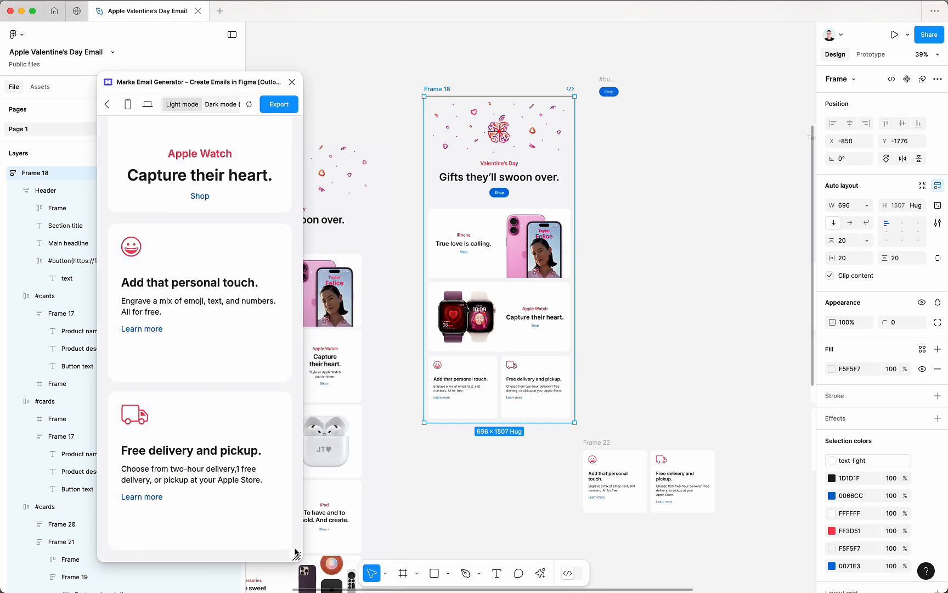
# Widen the Marka Email Generator preview and review the Frame 18 email from its header to the product cards at desktop width
pyautogui.moveTo(294, 553); pyautogui.dragTo(506, 557)
pyautogui.scroll(10, 431, 380)
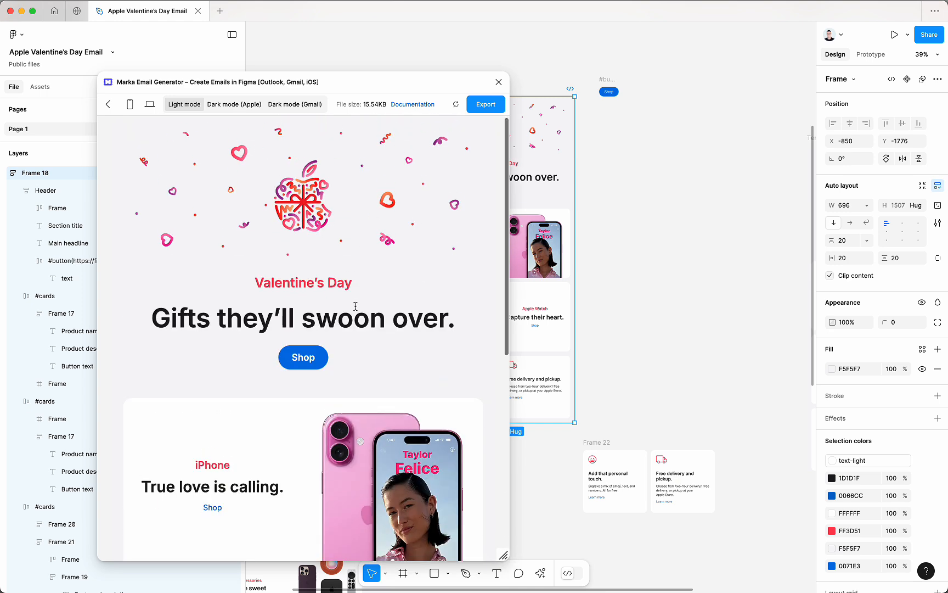
pyautogui.scroll(-4, 355, 305)
pyautogui.scroll(2, 335, 244)
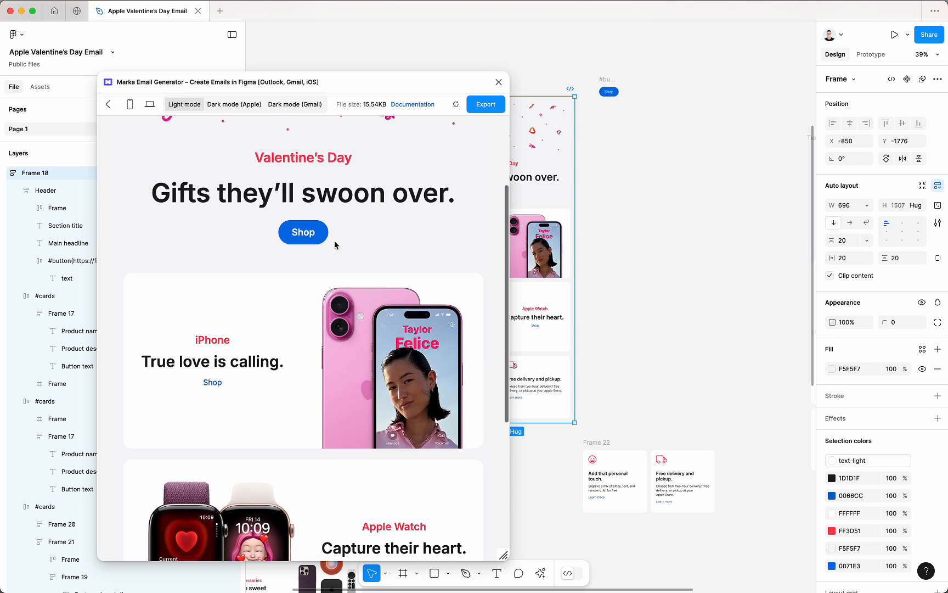
# Examine the export settings and the available Export As formats for Frame 18, and close the email generator without exporting
pyautogui.click(485, 102)
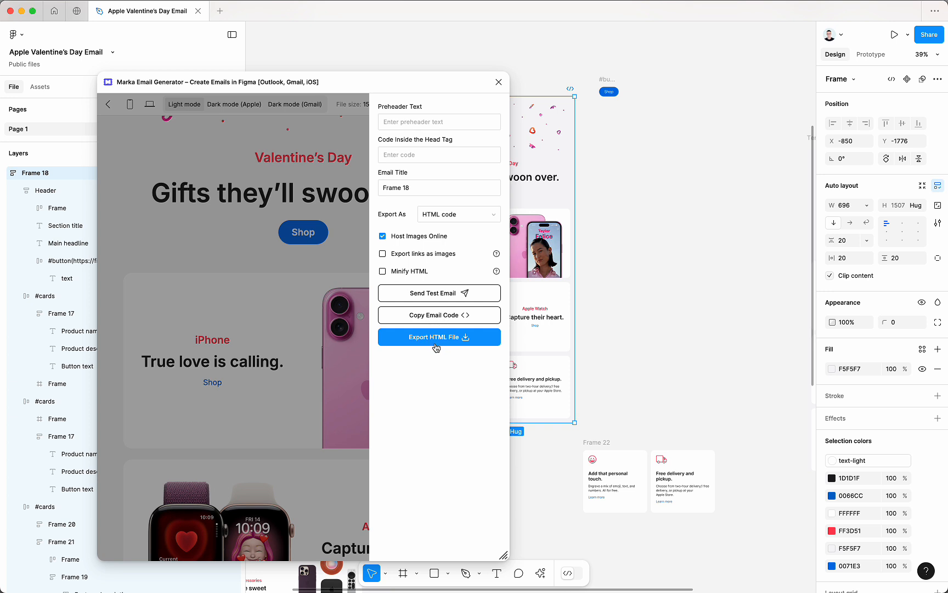
pyautogui.click(492, 214)
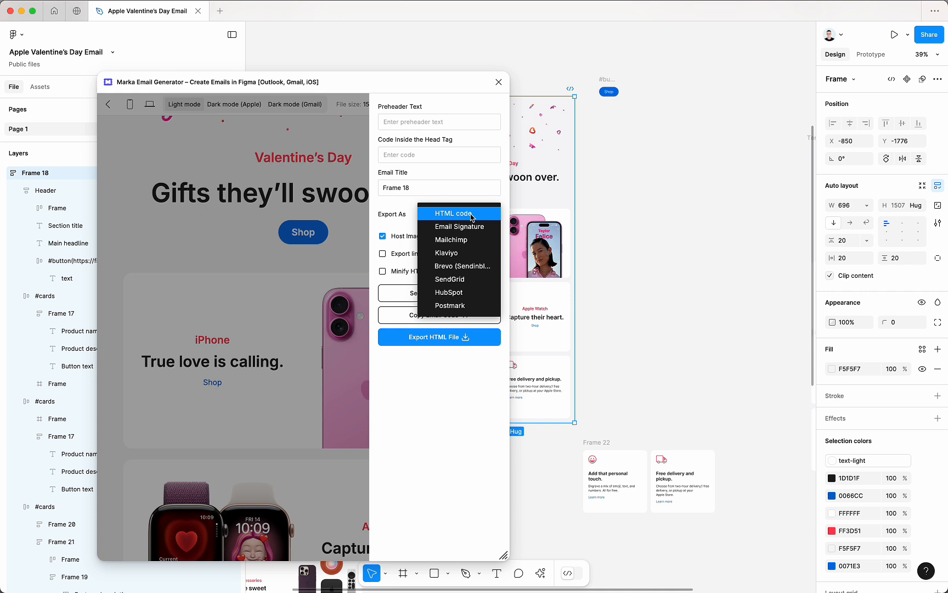
pyautogui.click(460, 426)
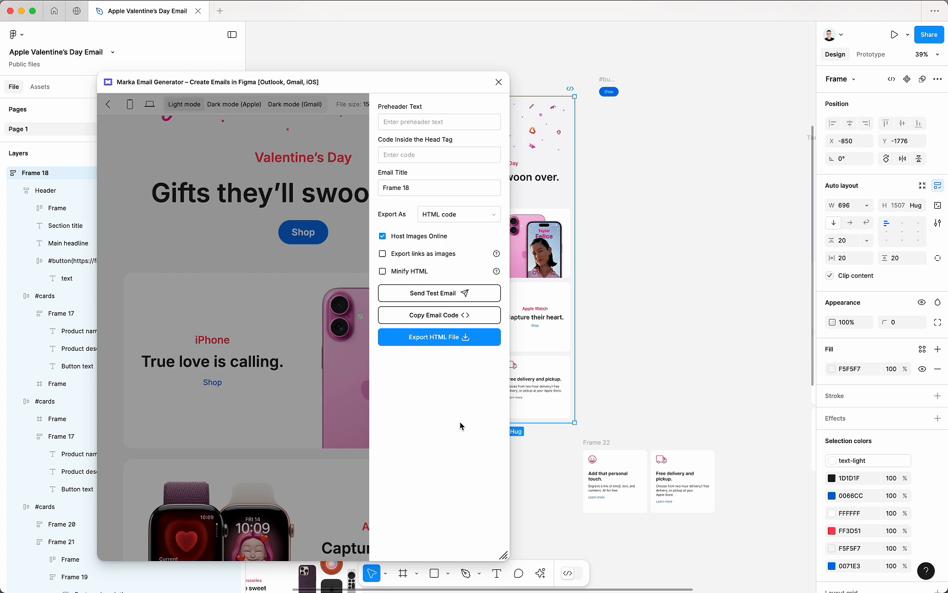
pyautogui.click(460, 214)
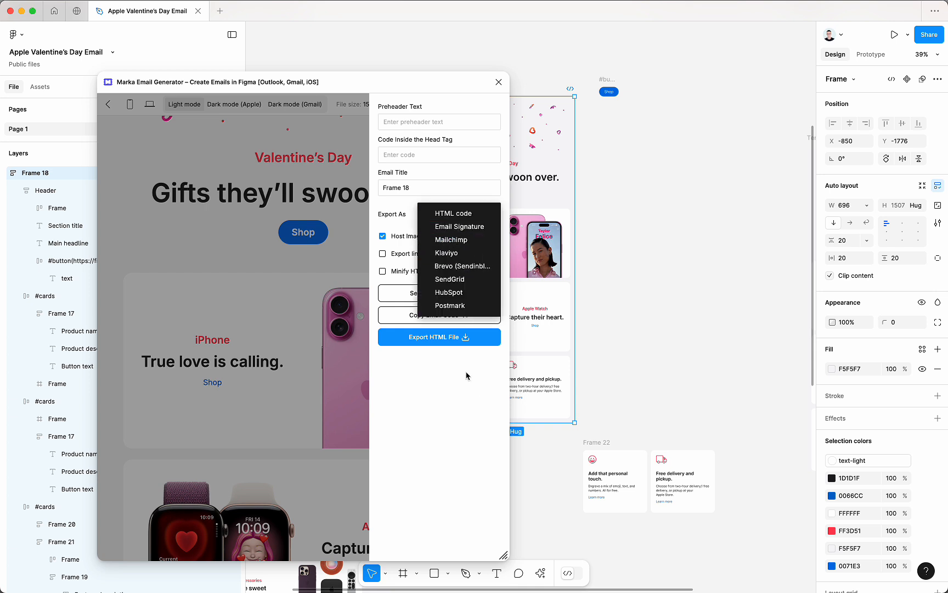
pyautogui.click(462, 435)
pyautogui.click(499, 83)
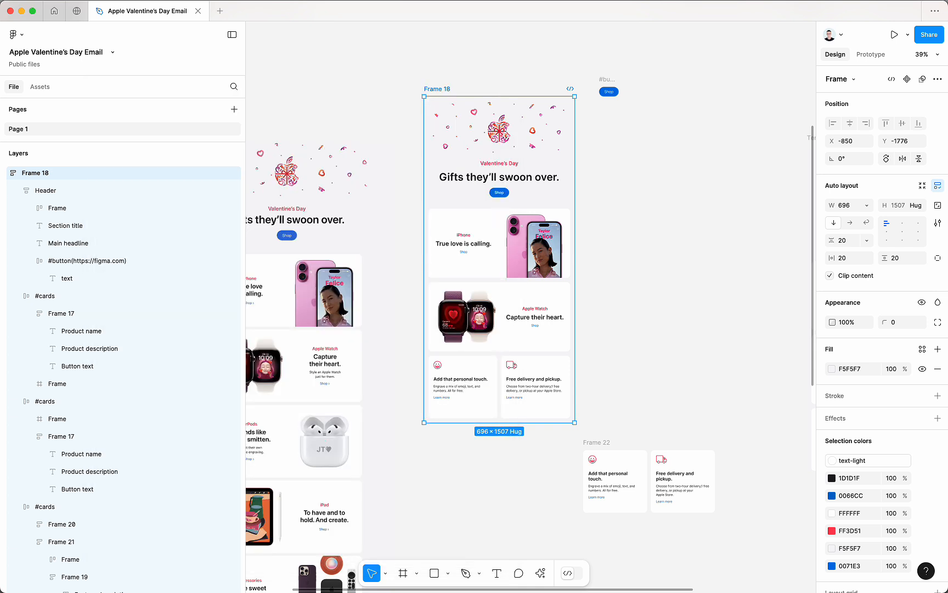